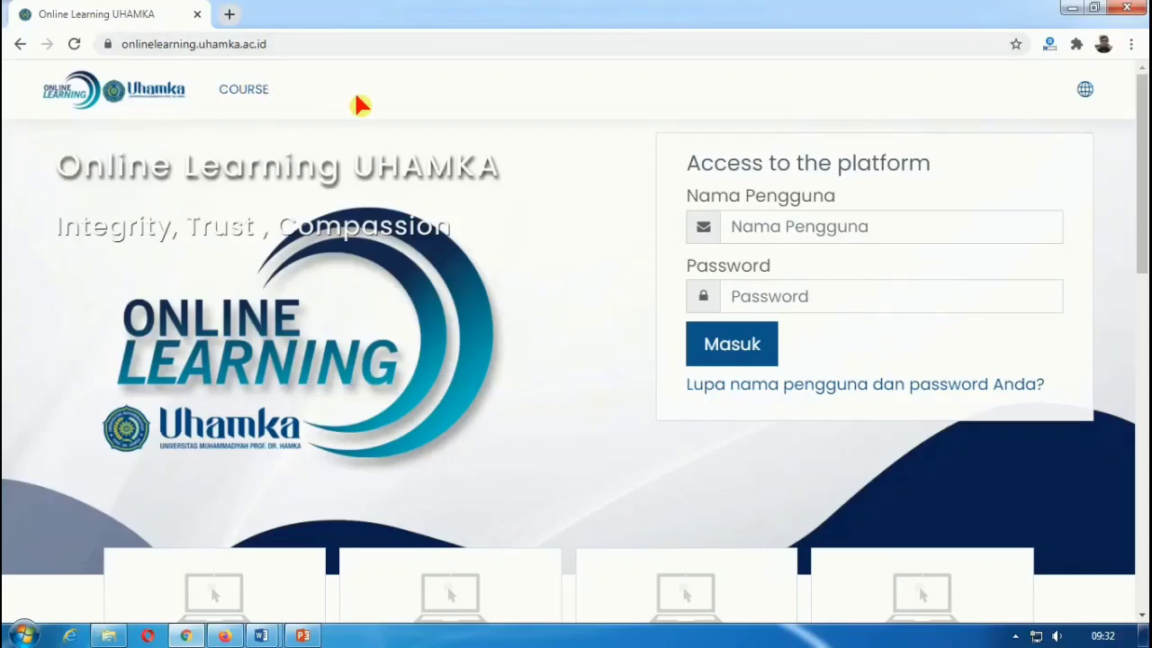
Step: Fill the UHAMKA login form with the saved username from autofill and the account password
click(747, 229)
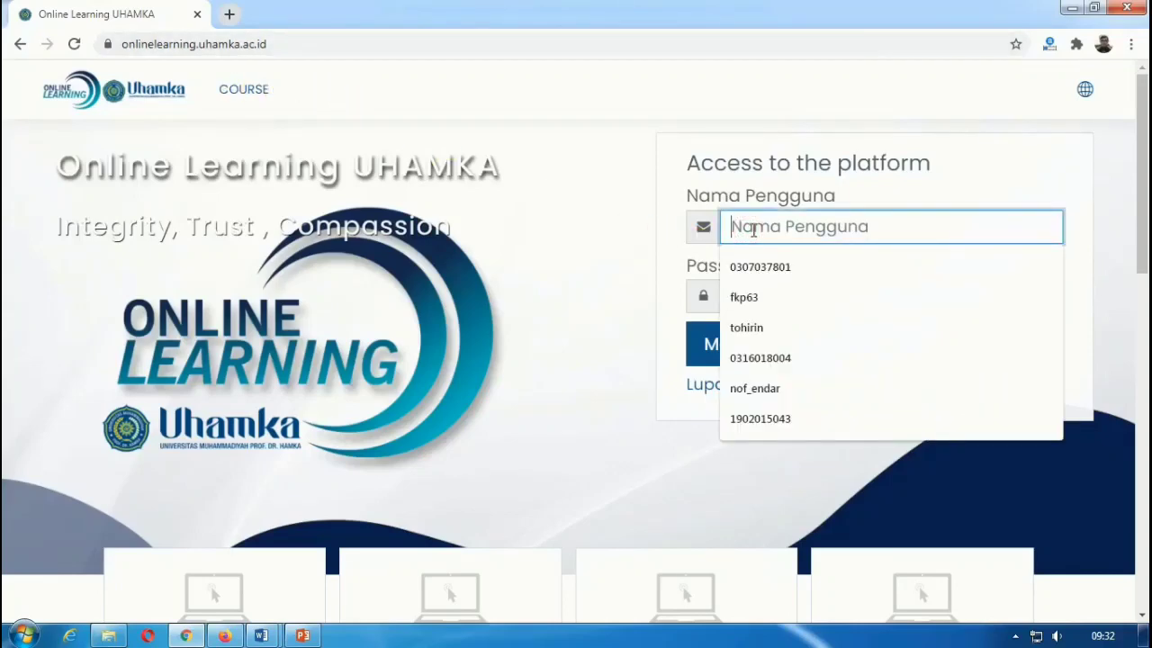
text(FK)
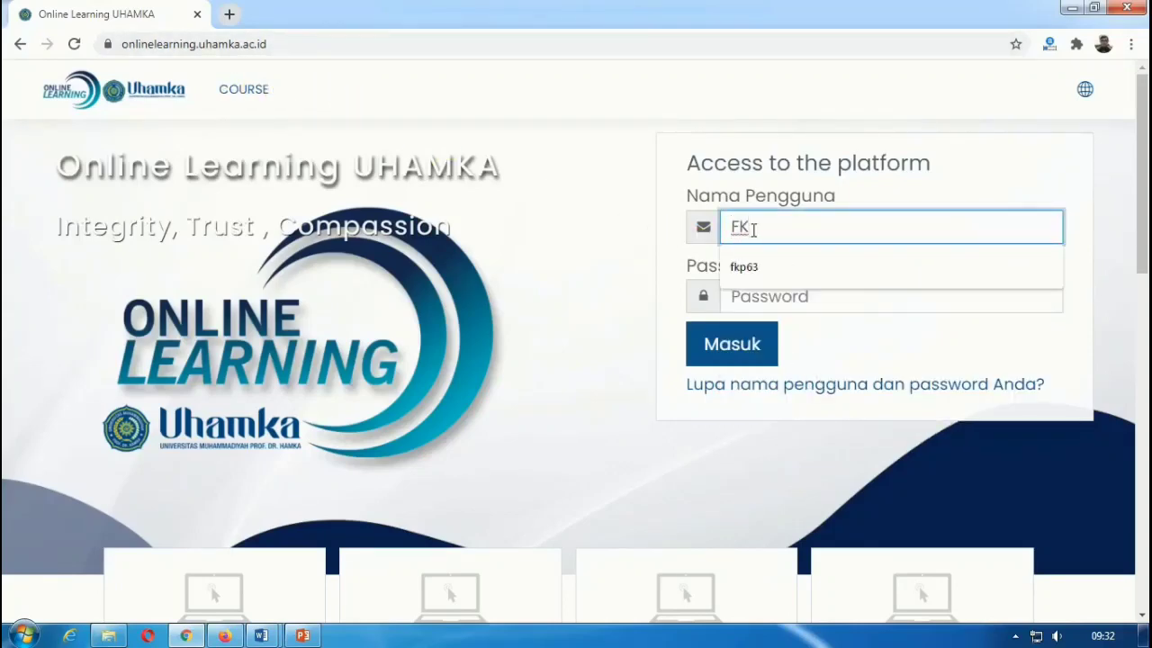
click(761, 270)
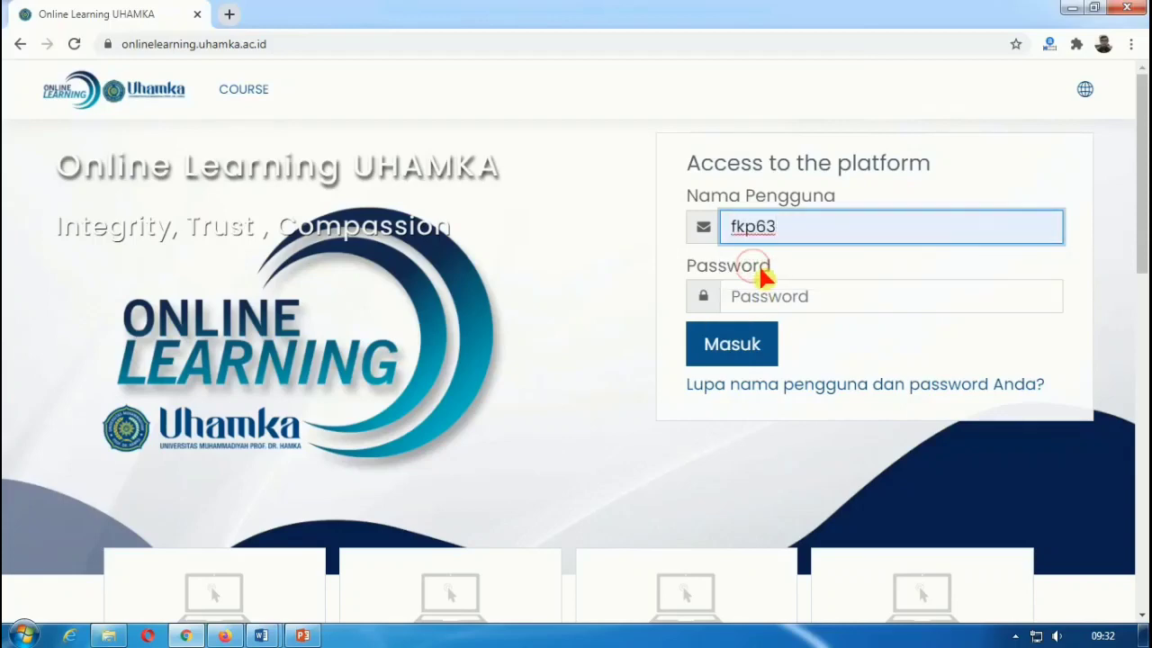
click(772, 298)
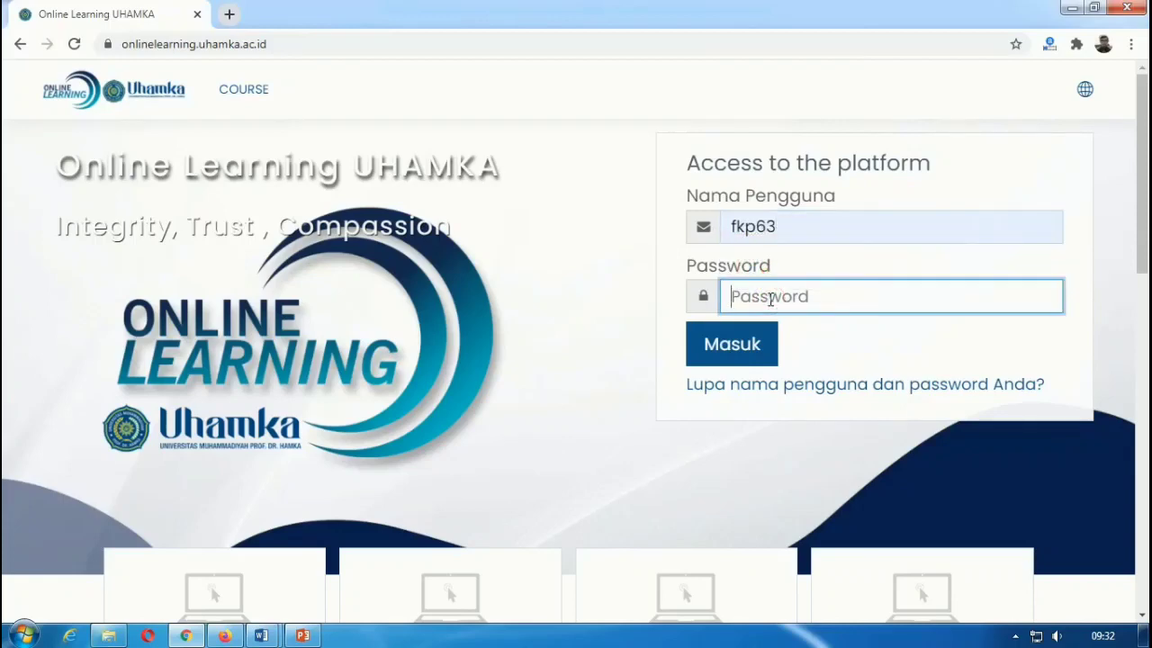
text(f)
Step: Log in, then find Kemuhammadiyahan 3U among the Dasbor course cards and open it
click(729, 348)
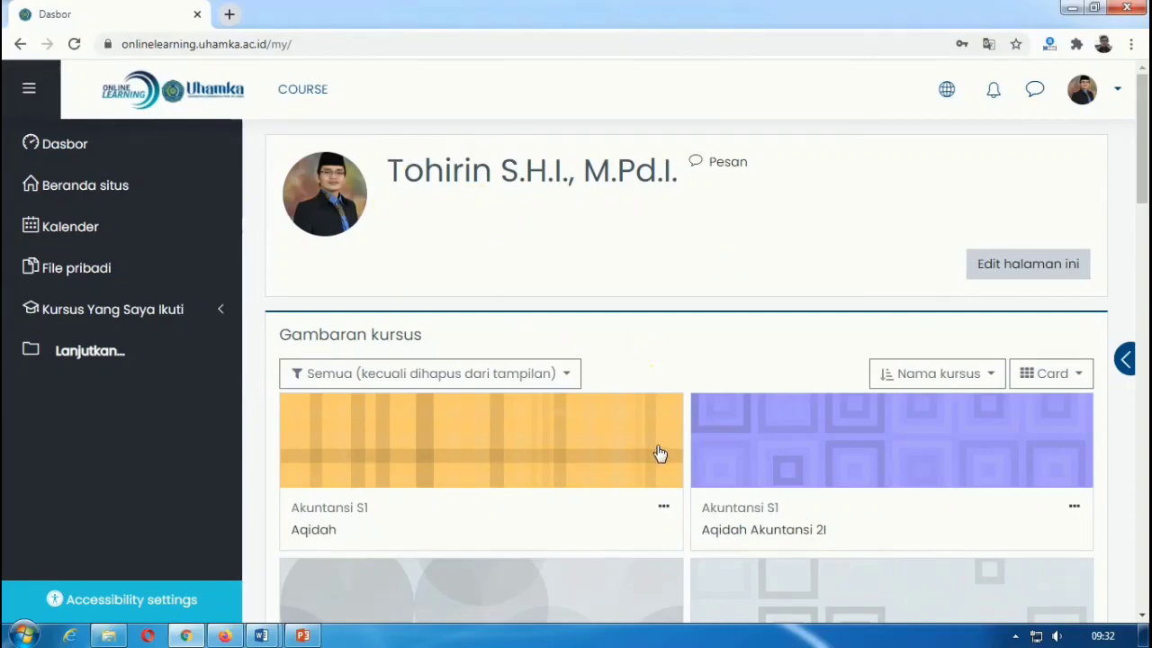
scroll(525, 405, down, 2)
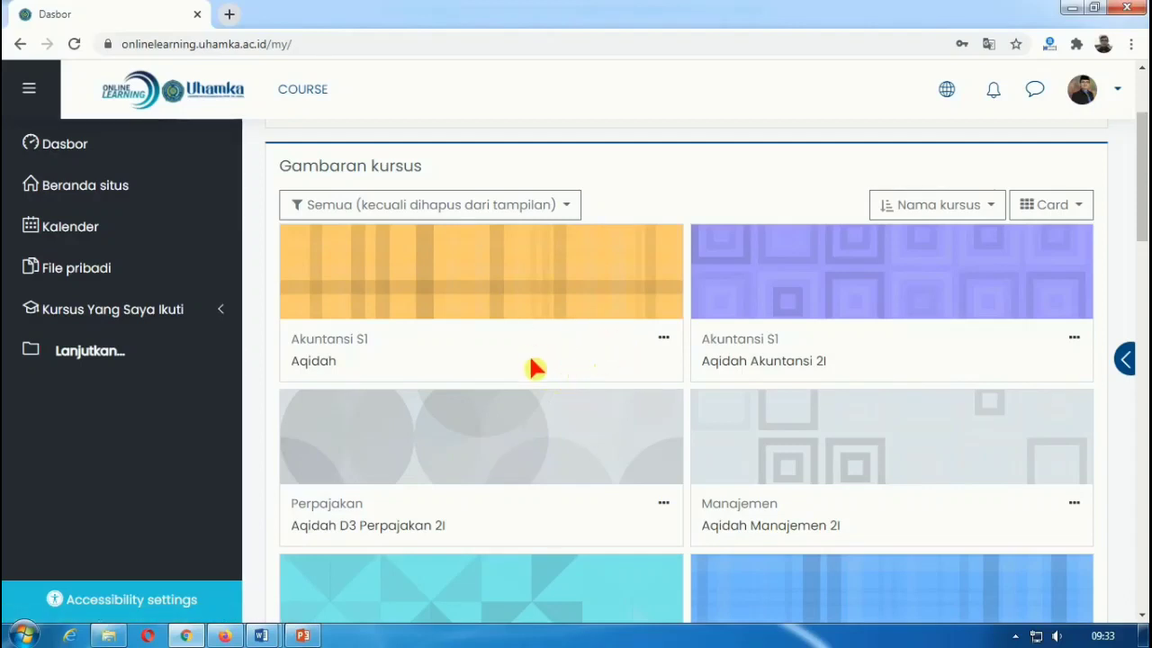
scroll(604, 358, down, 1)
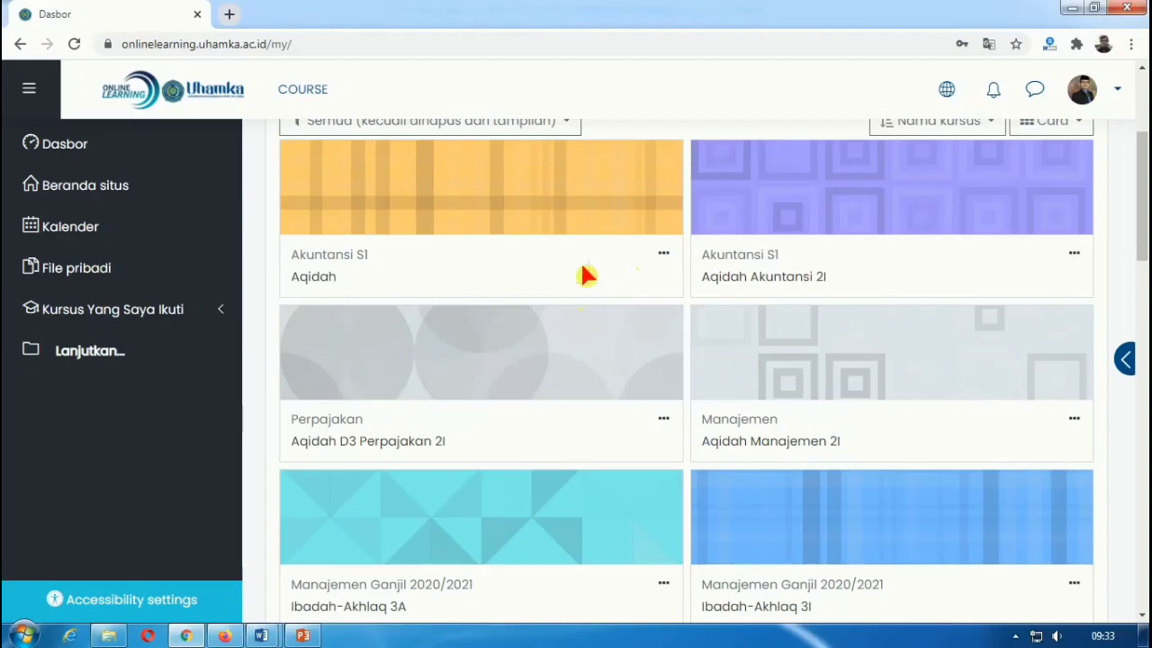
scroll(691, 419, down, 2)
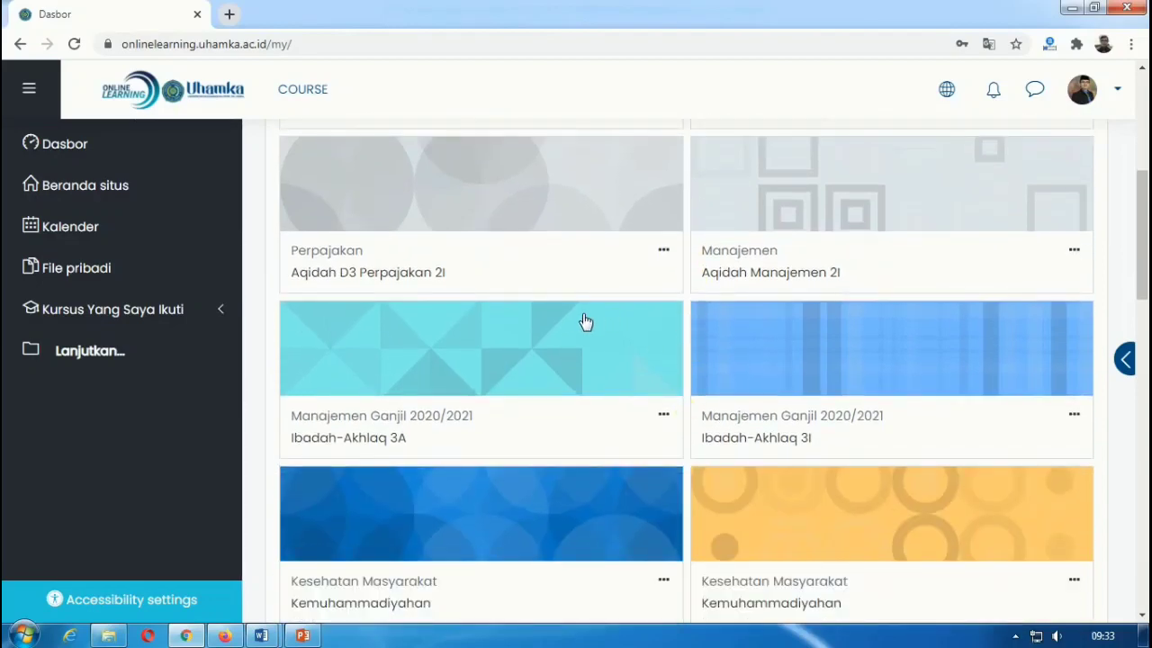
scroll(583, 324, down, 2)
scroll(594, 337, down, 2)
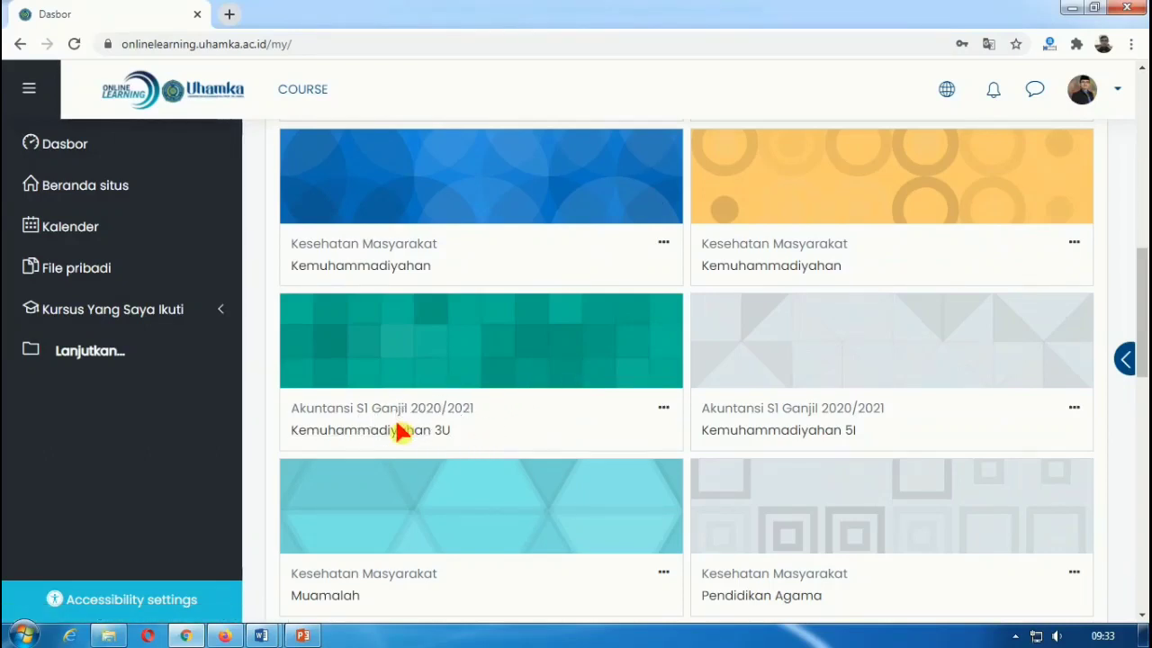
click(346, 432)
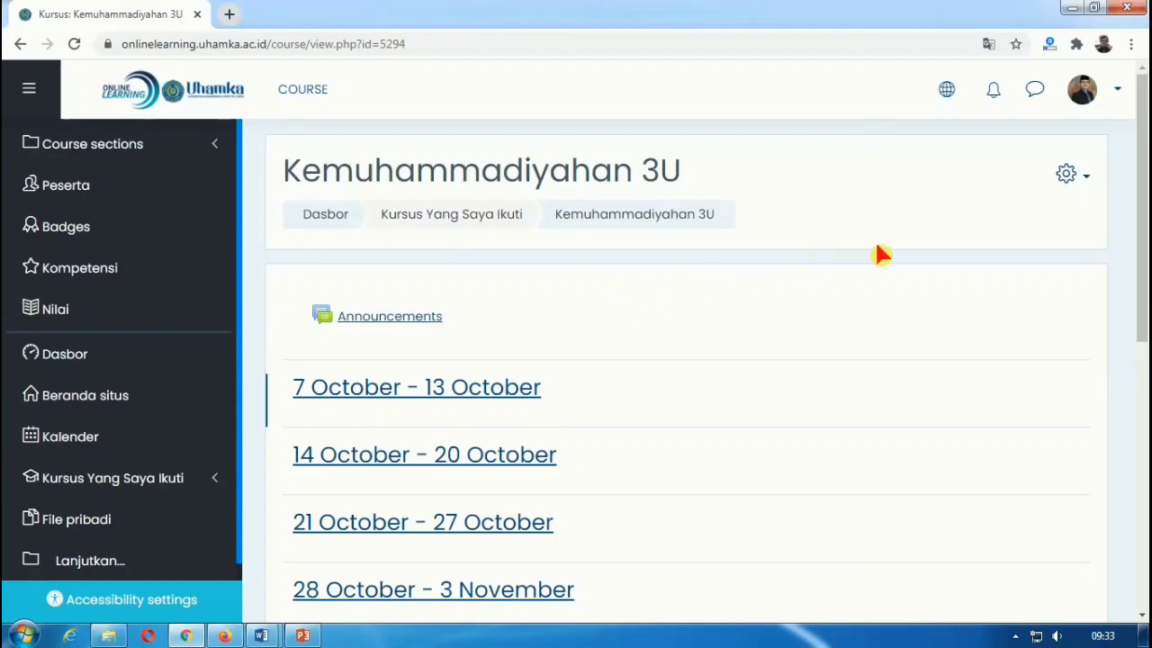
Step: Open the gear action menu on the Kemuhammadiyahan 3U course page
click(1069, 184)
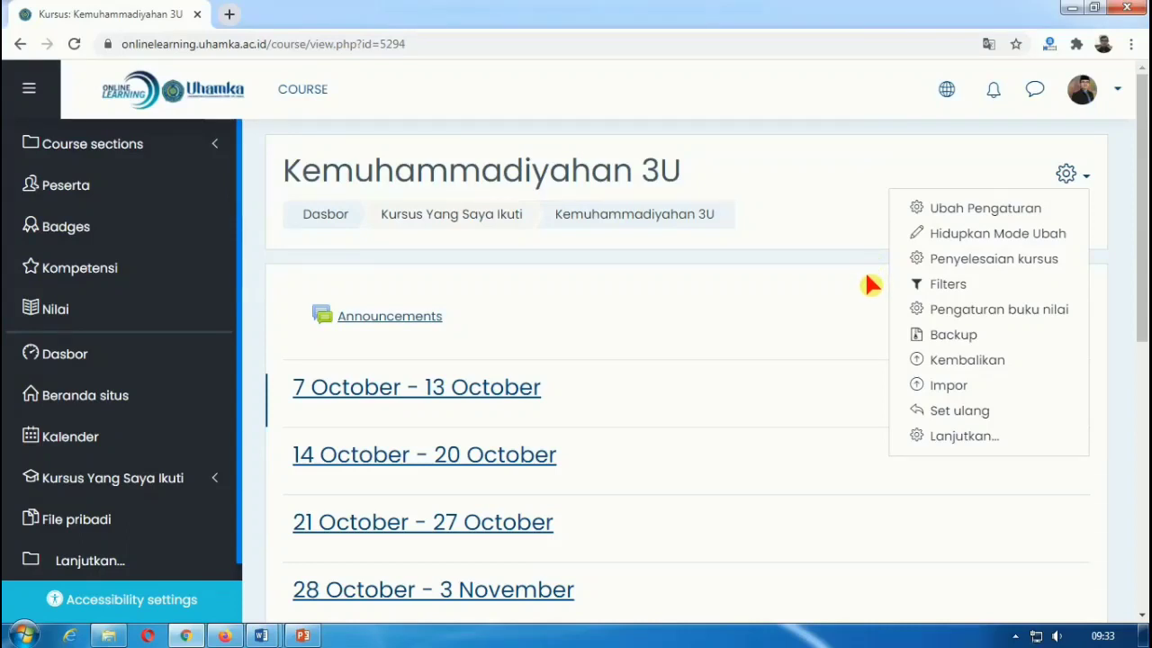
Step: Turn on Hidupkan Mode Ubah so the course sections become editable
click(969, 236)
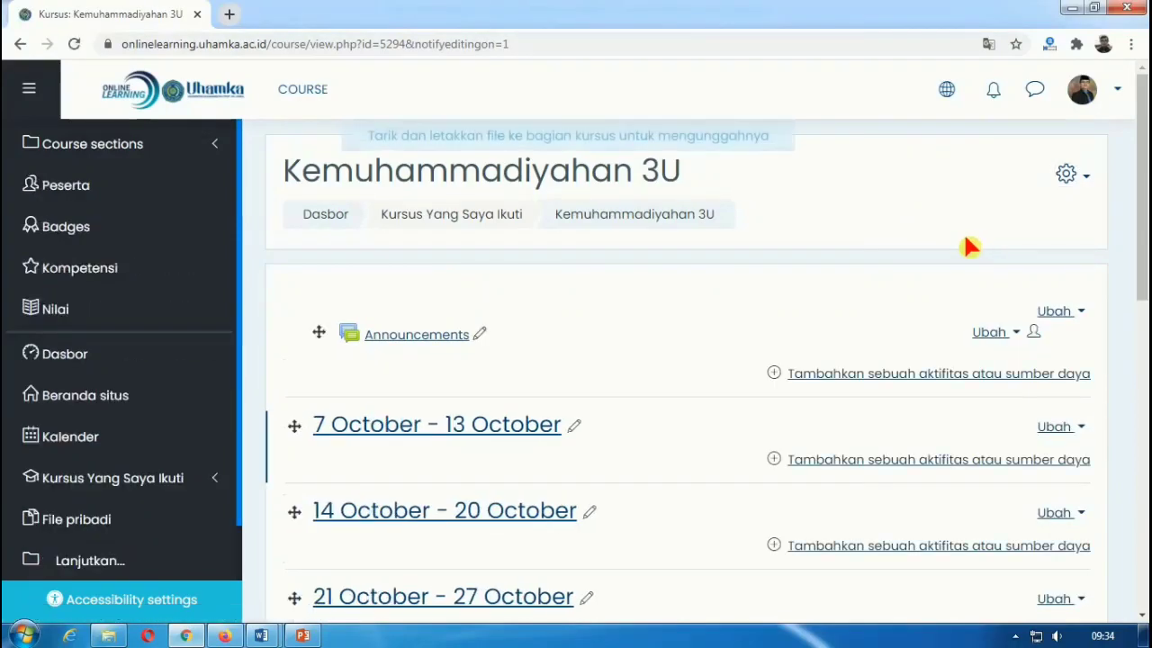
scroll(715, 303, down, 1)
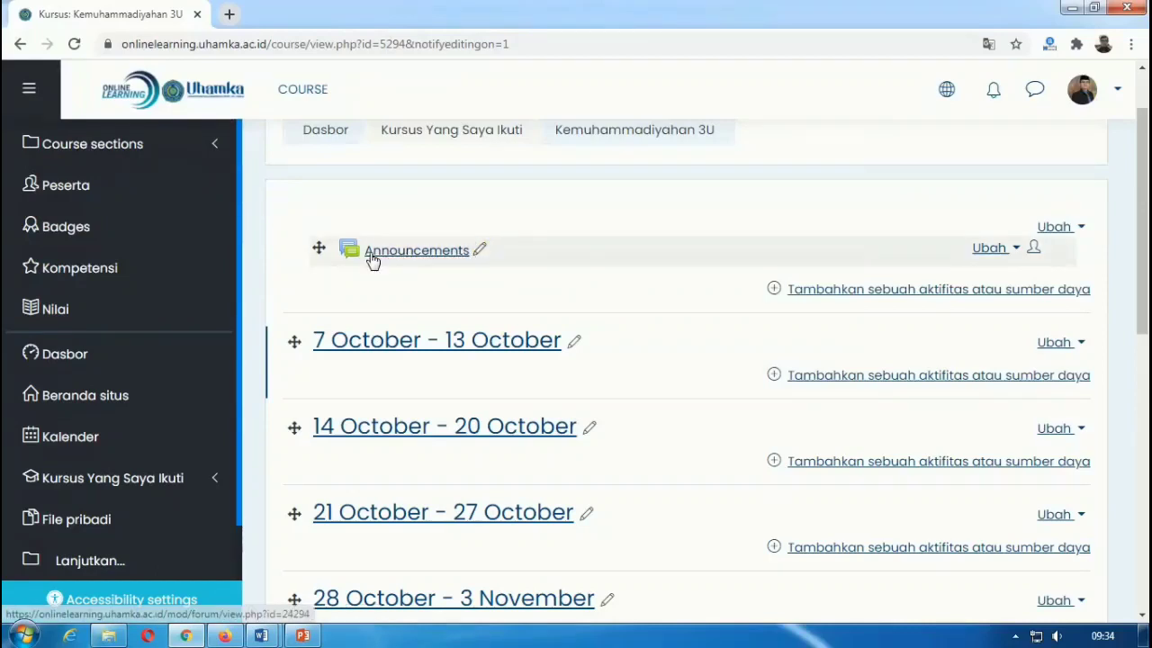
Step: Retitle Announcements to 'Assalamualaikum... Selamat Datang Hamka Muda, mari kita rancang masa depan...' and begin renaming week one
click(482, 251)
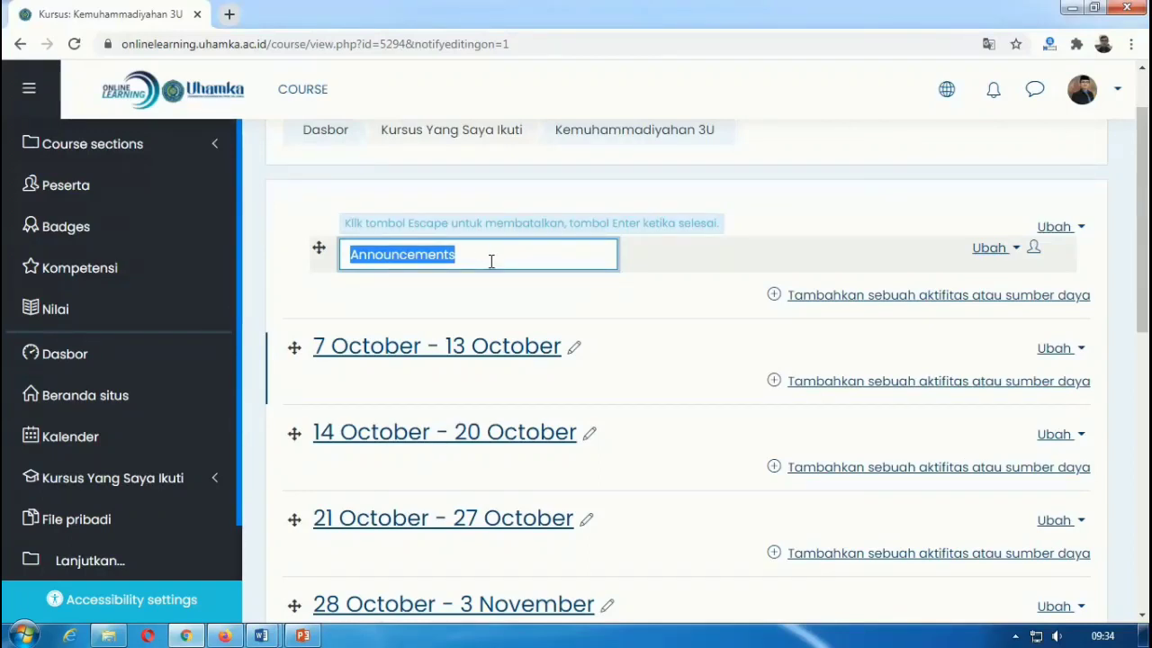
text(Assa)
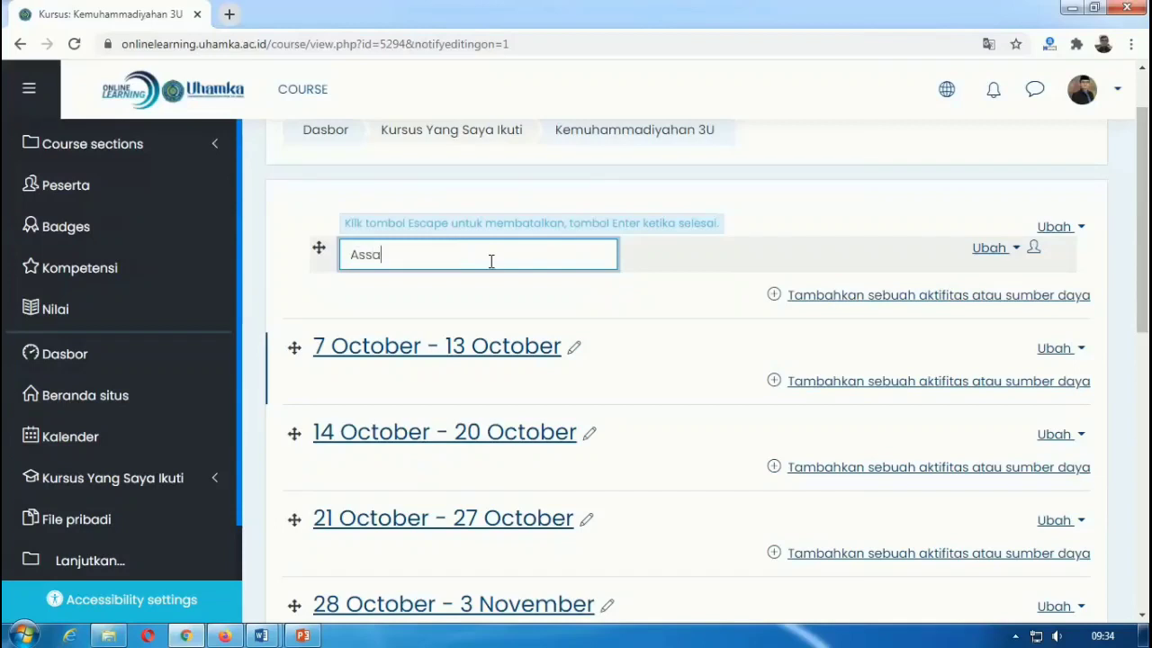
text(lamualaikum... )
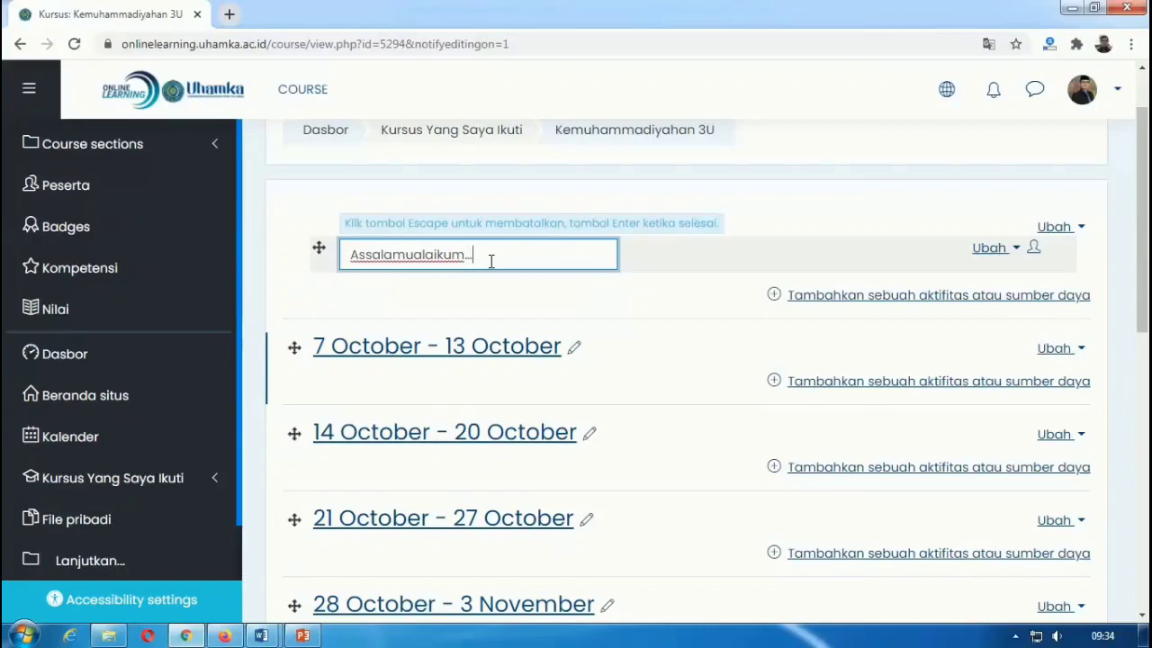
text(Se)
text(ormat)
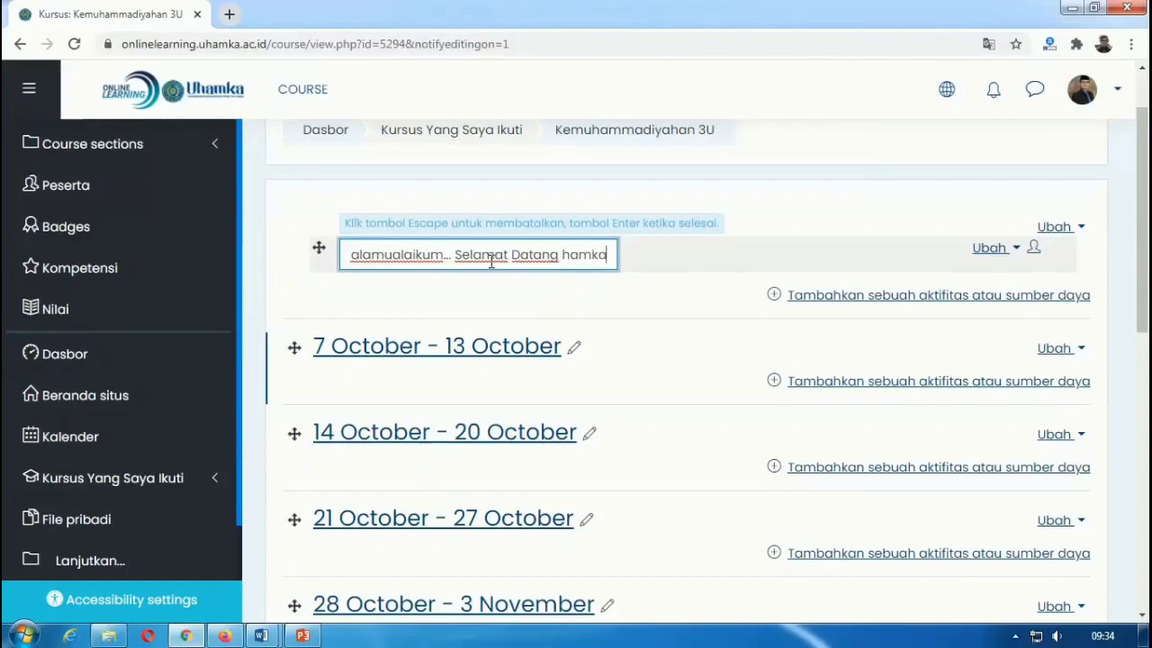
key(BackSpace)
key(BackSpace)
key(BackSpace)
key(BackSpace)
key(BackSpace)
key(BackSpace)
text(Ha)
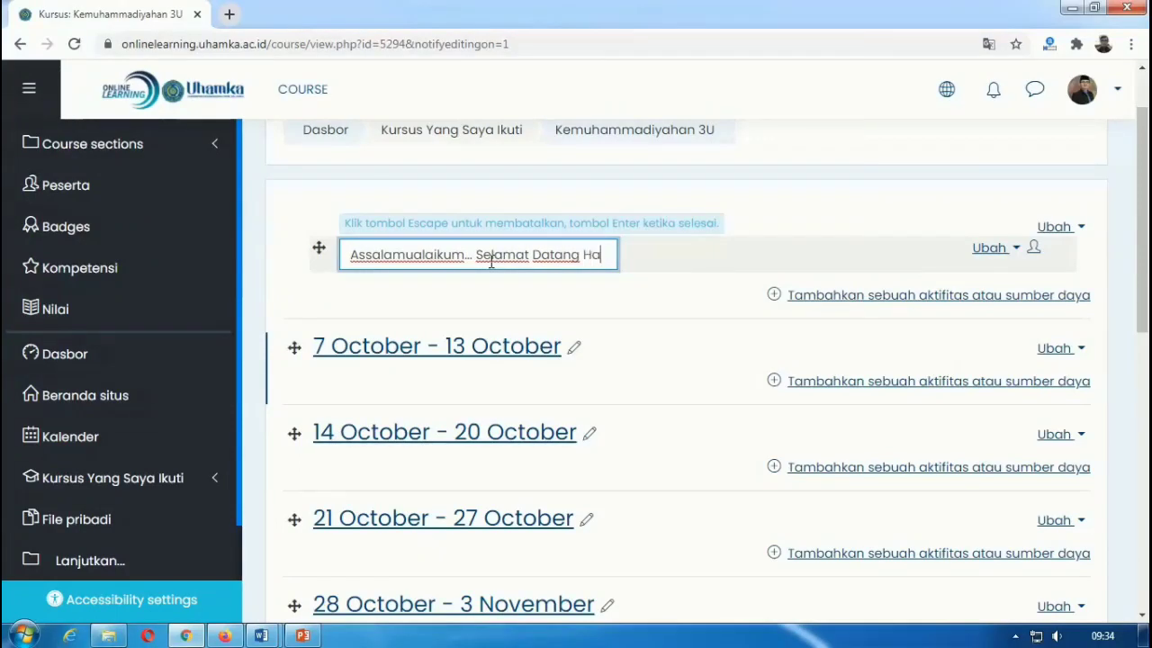
text(mka Muda, mari kita rancang mas)
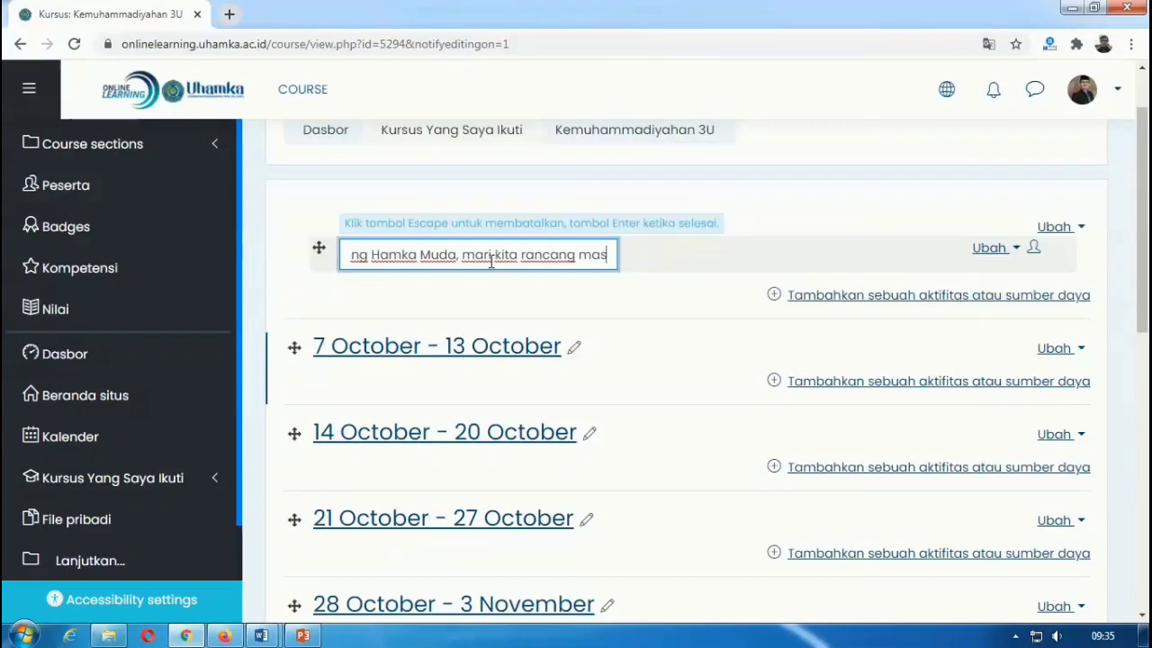
text(a depan)
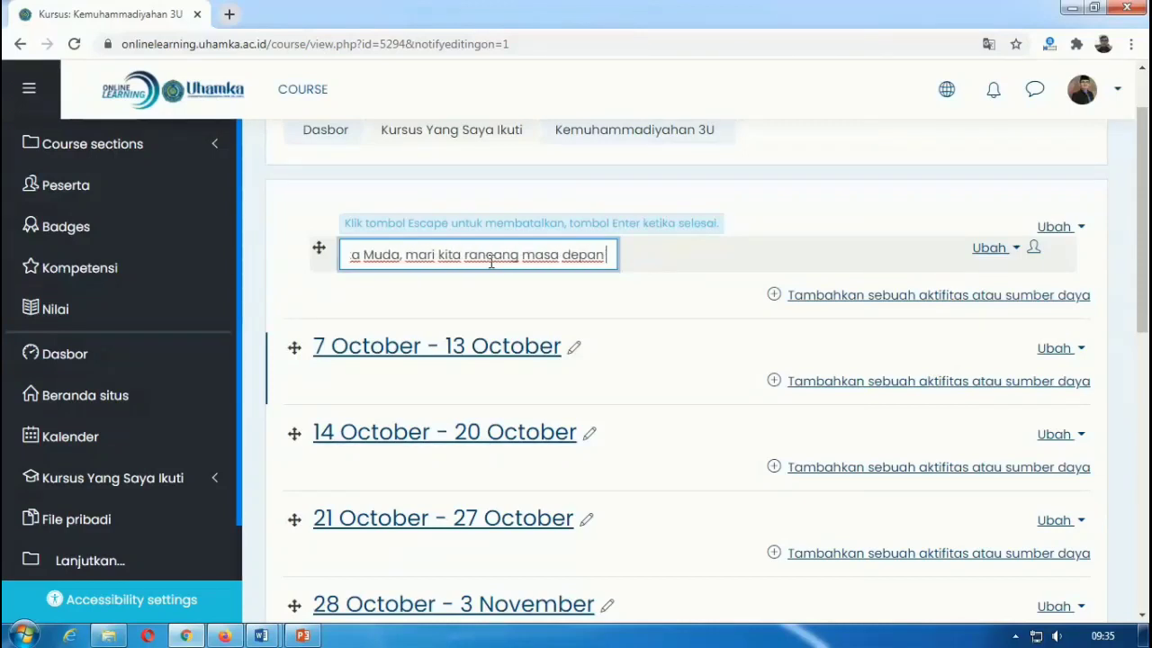
text( yang lebih baik, niat lurus)
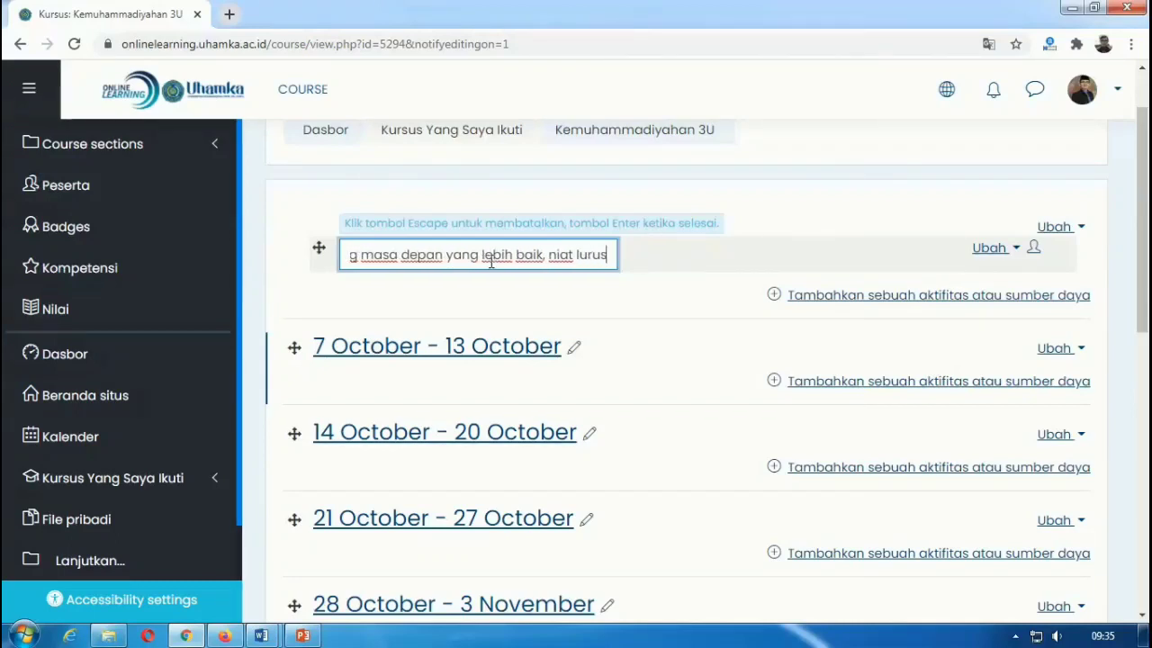
text(aha)
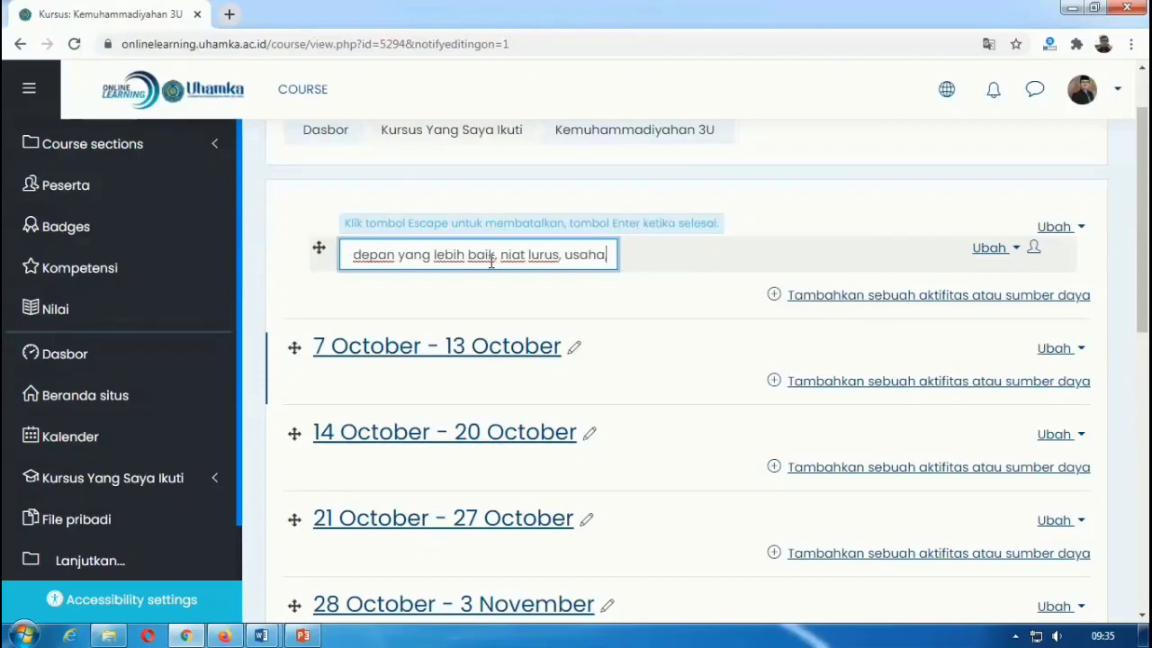
text(, dan doa)
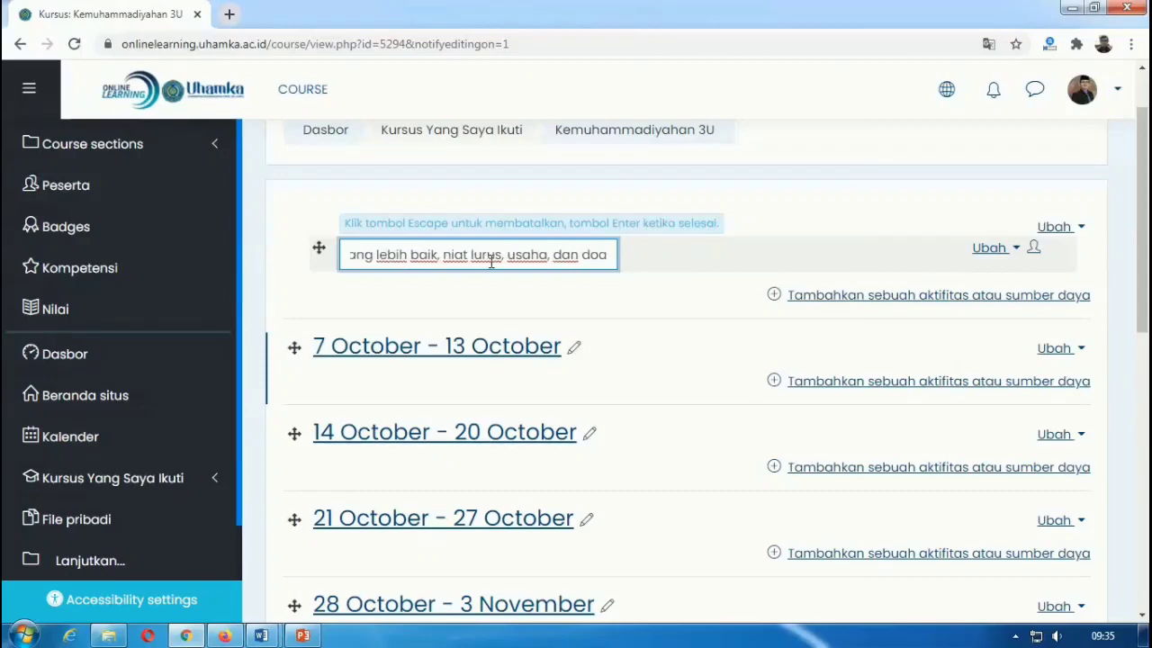
text(...)
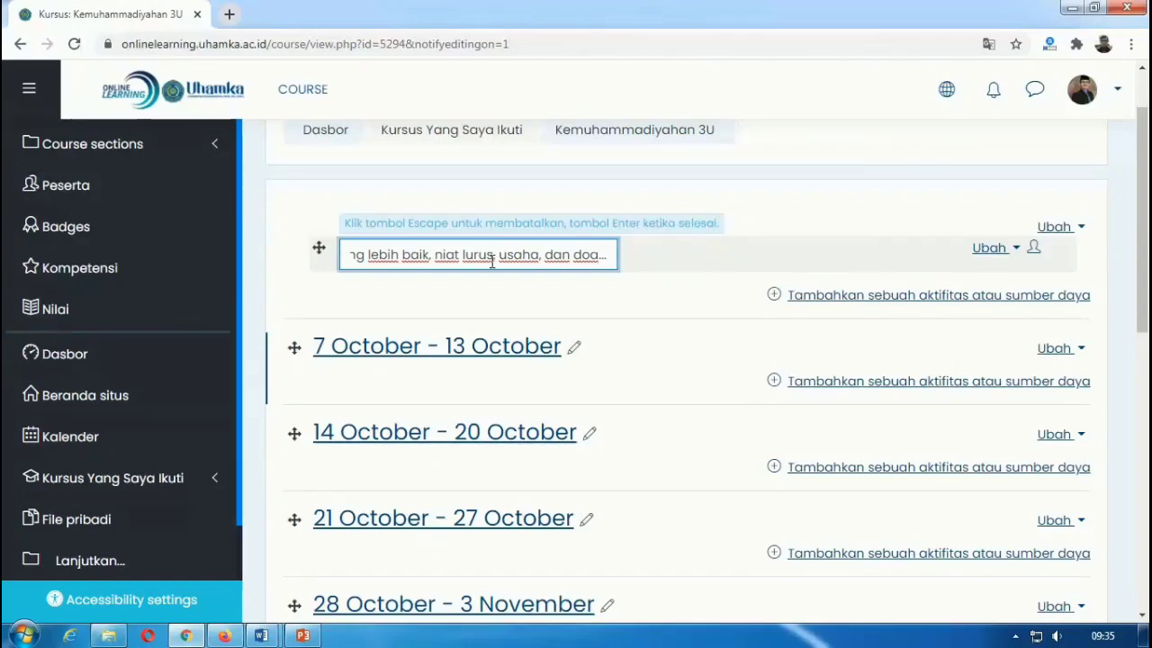
key(Return)
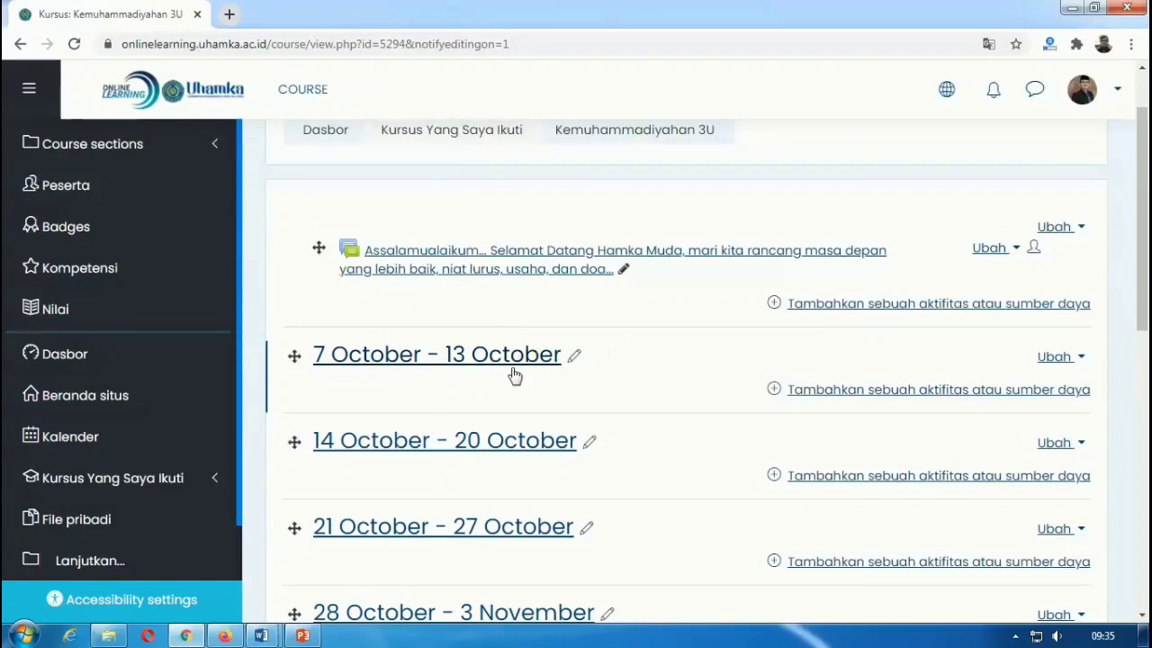
click(575, 358)
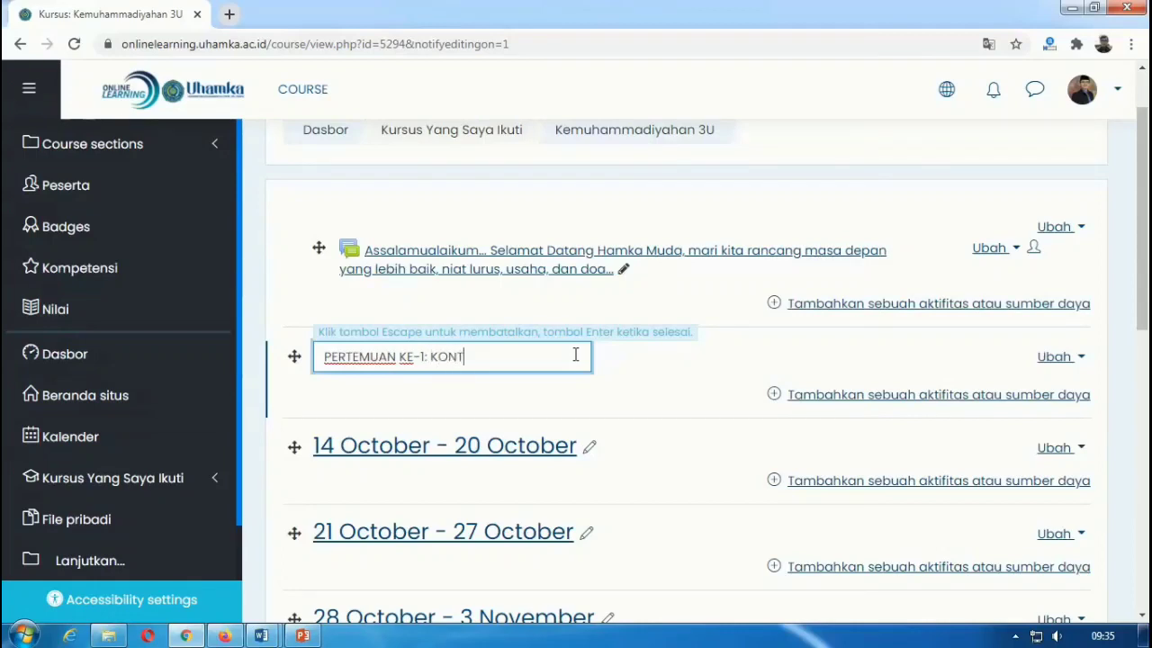
Step: Complete and save the first section title 'PERTEMUAN KE-1: KONTRAK BELAJAR DAN TEKNIS PERKULIAHAN'
text(BELAJ)
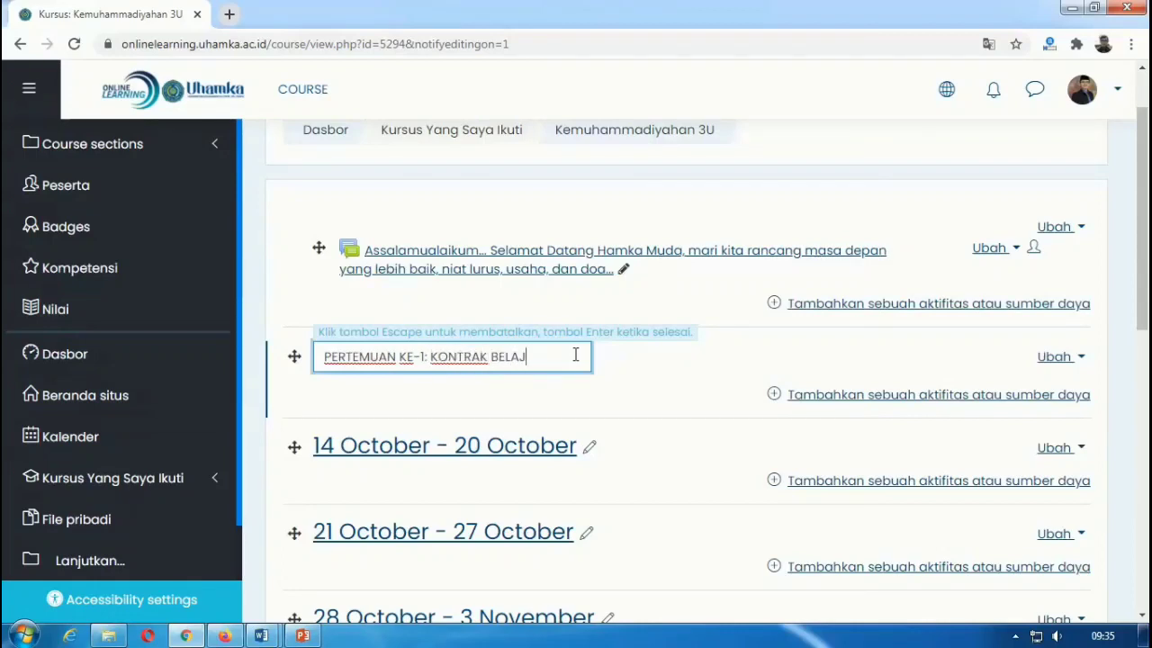
text(AR DAN T)
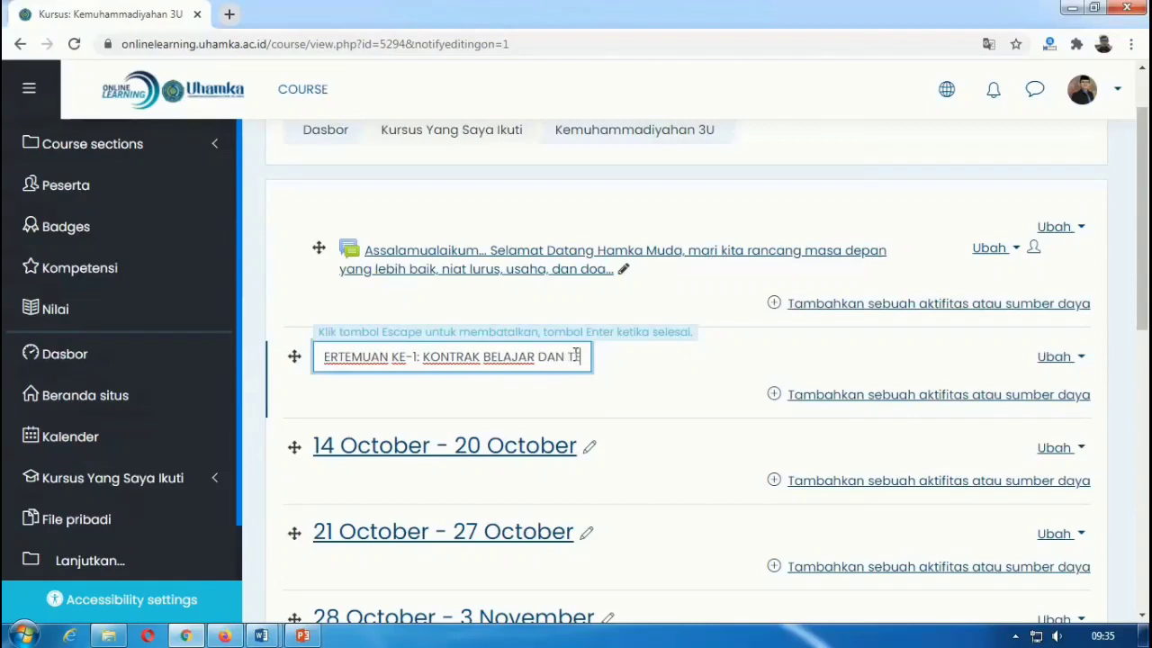
text(EKNIS PERKU)
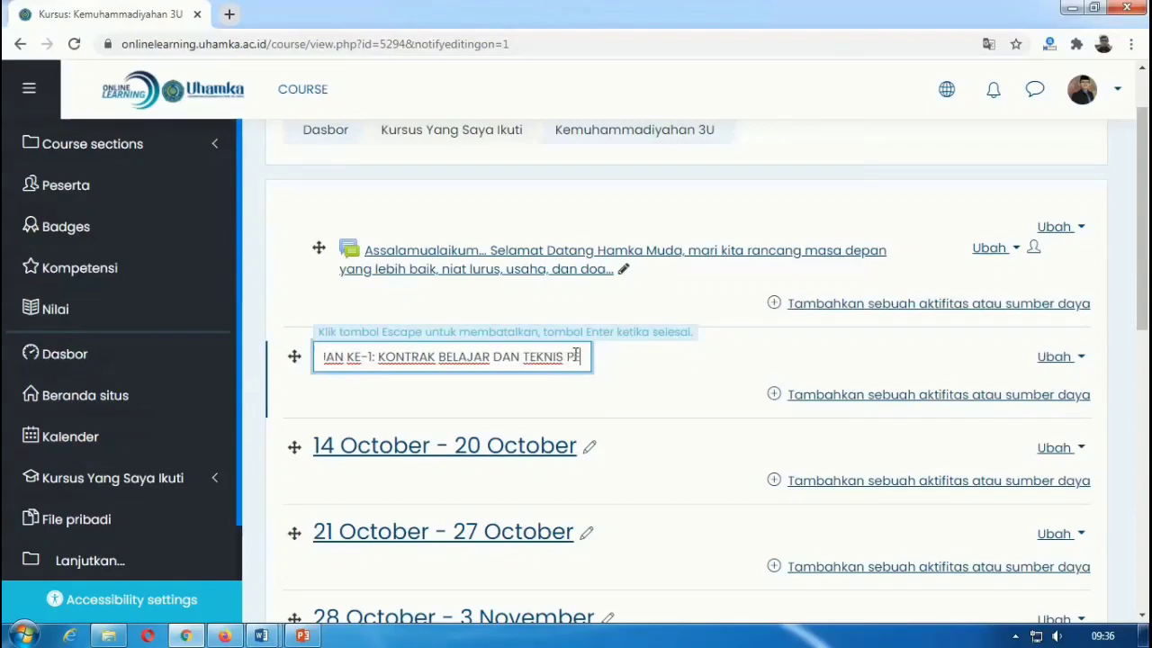
text(LIUHAN)
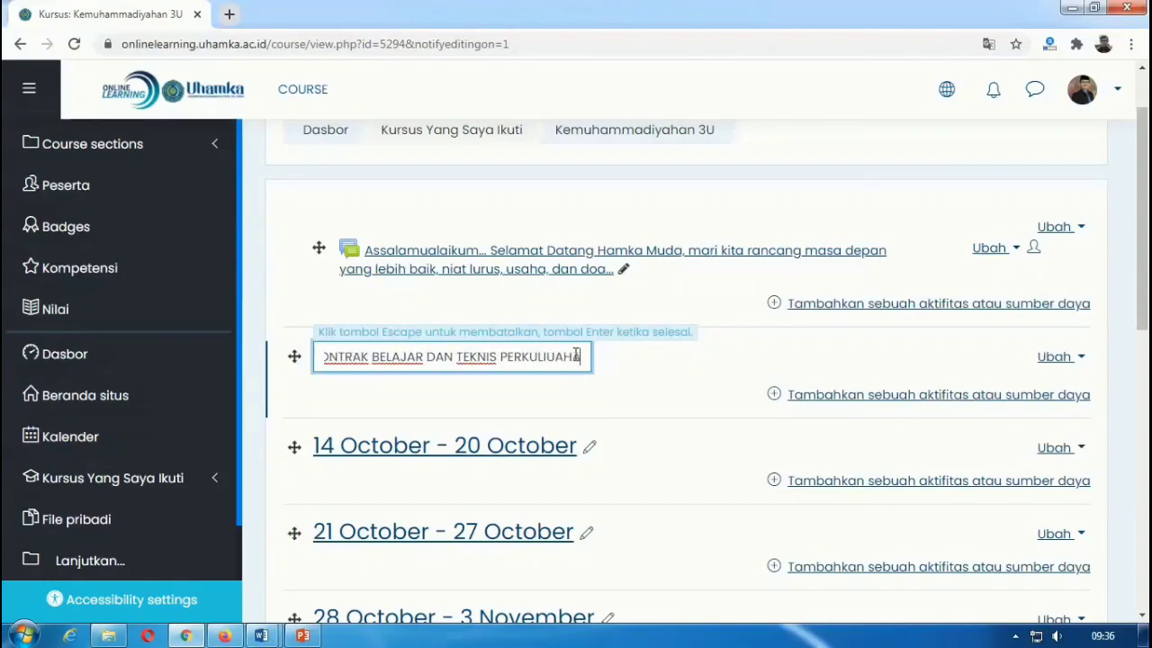
key(BackSpace)
key(BackSpace)
key(BackSpace)
key(BackSpace)
text(AHAN)
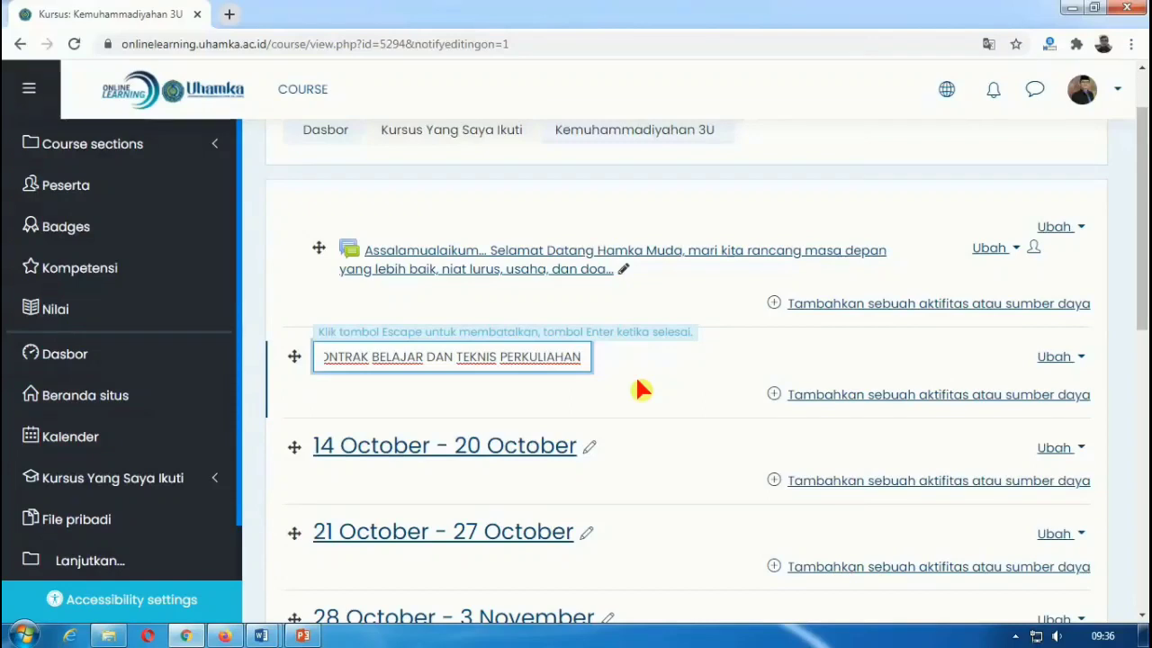
key(Return)
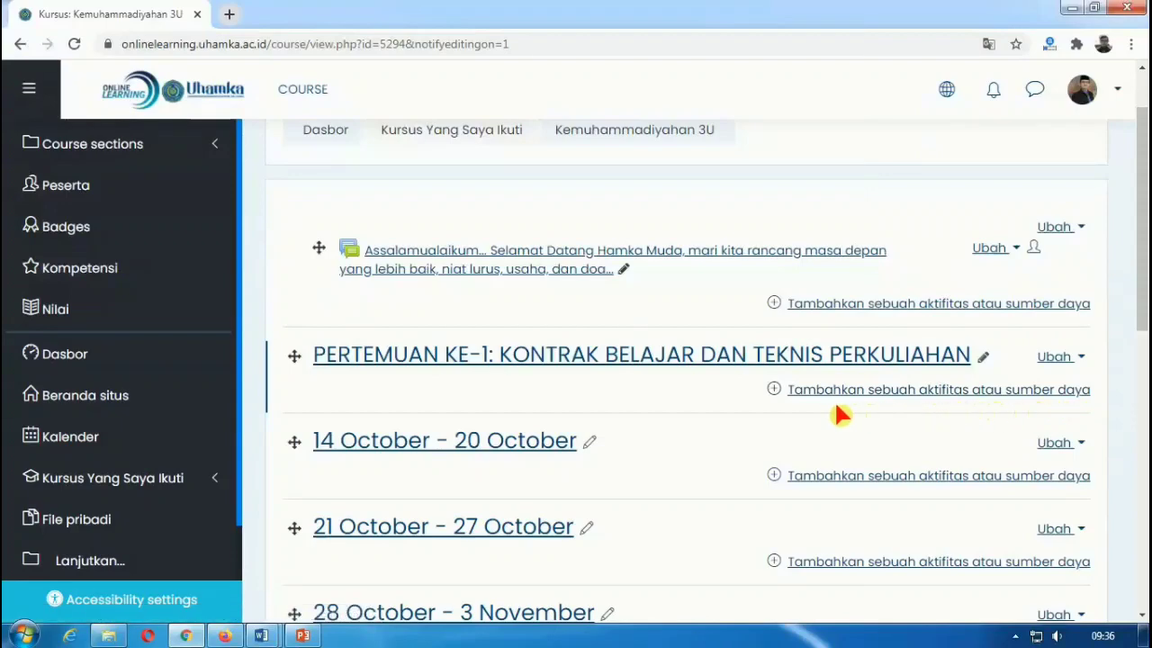
Step: Add a new Label resource to PERTEMUAN KE-1 and place the cursor in its text box
click(774, 390)
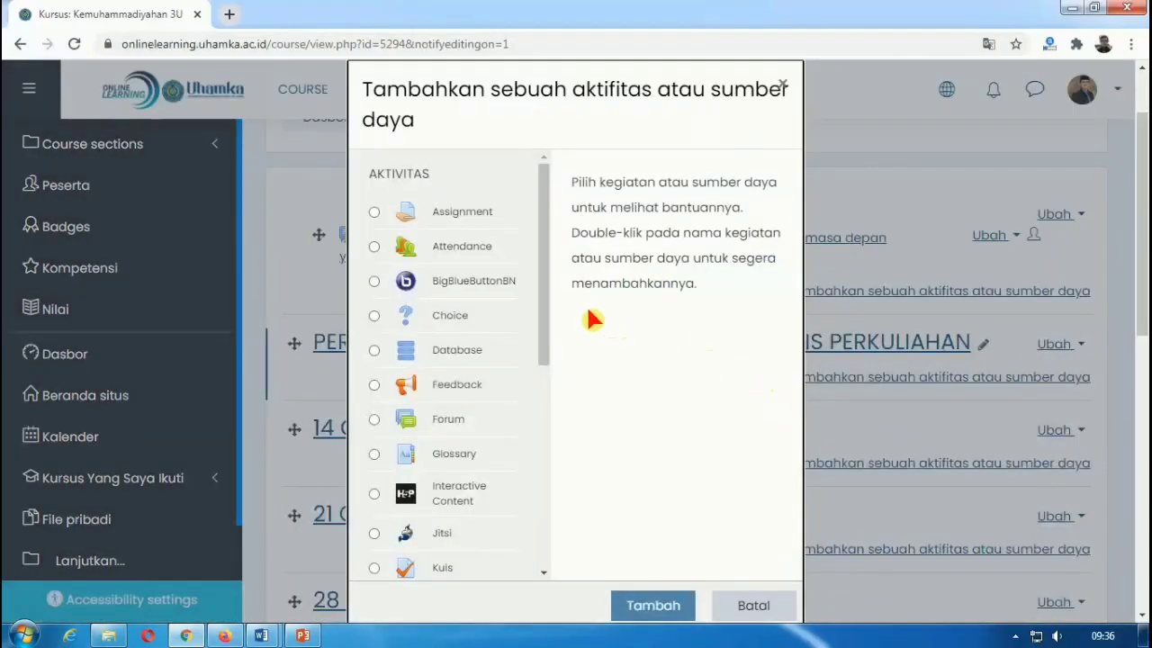
drag(548, 305, 548, 524)
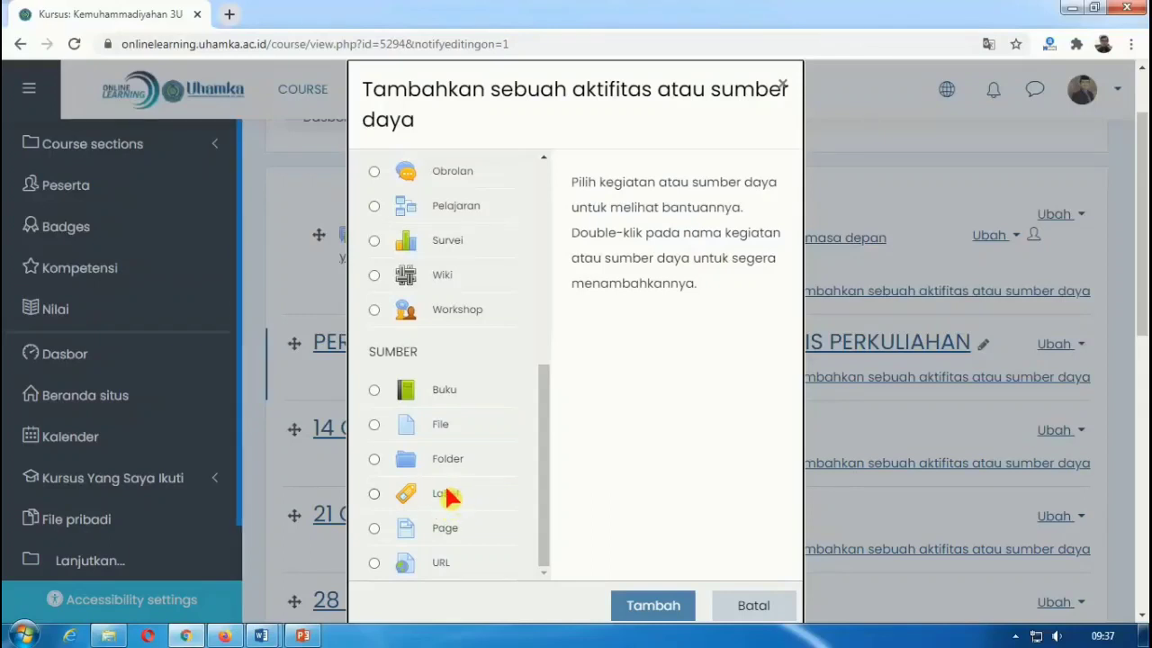
click(374, 493)
click(375, 494)
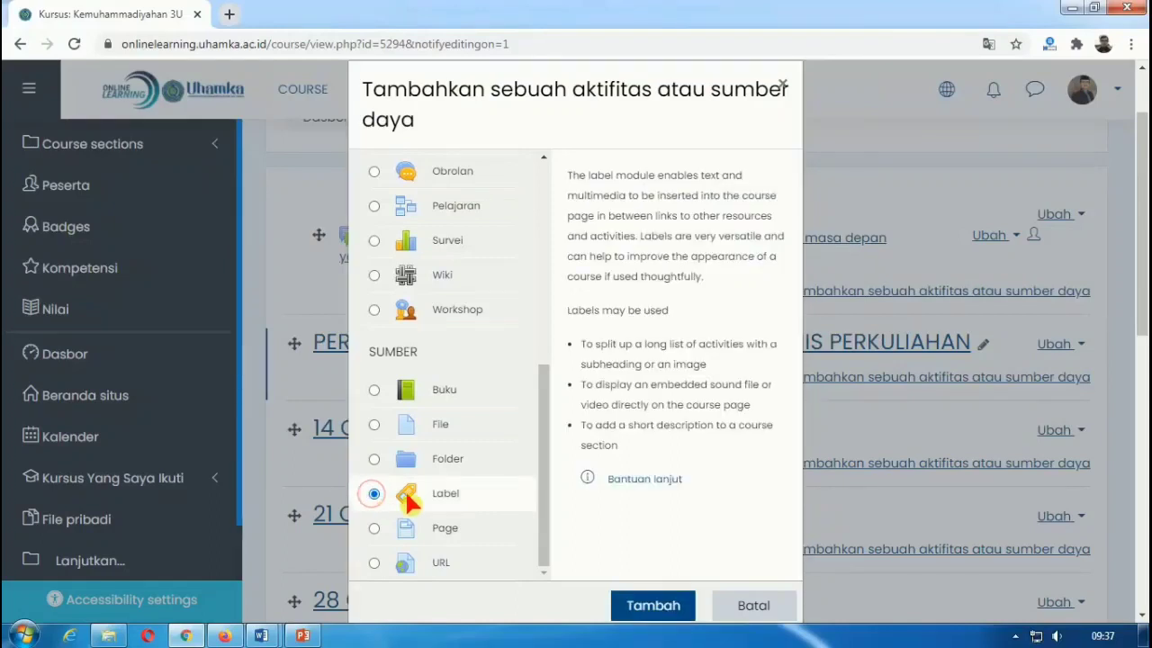
click(645, 608)
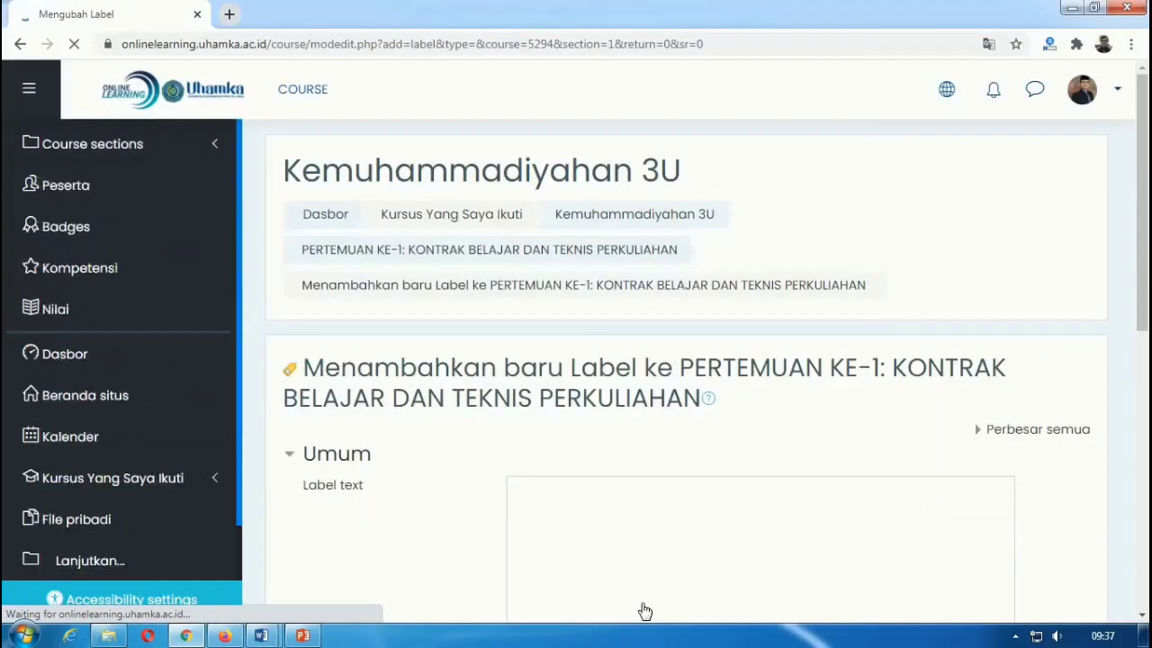
scroll(621, 536, down, 3)
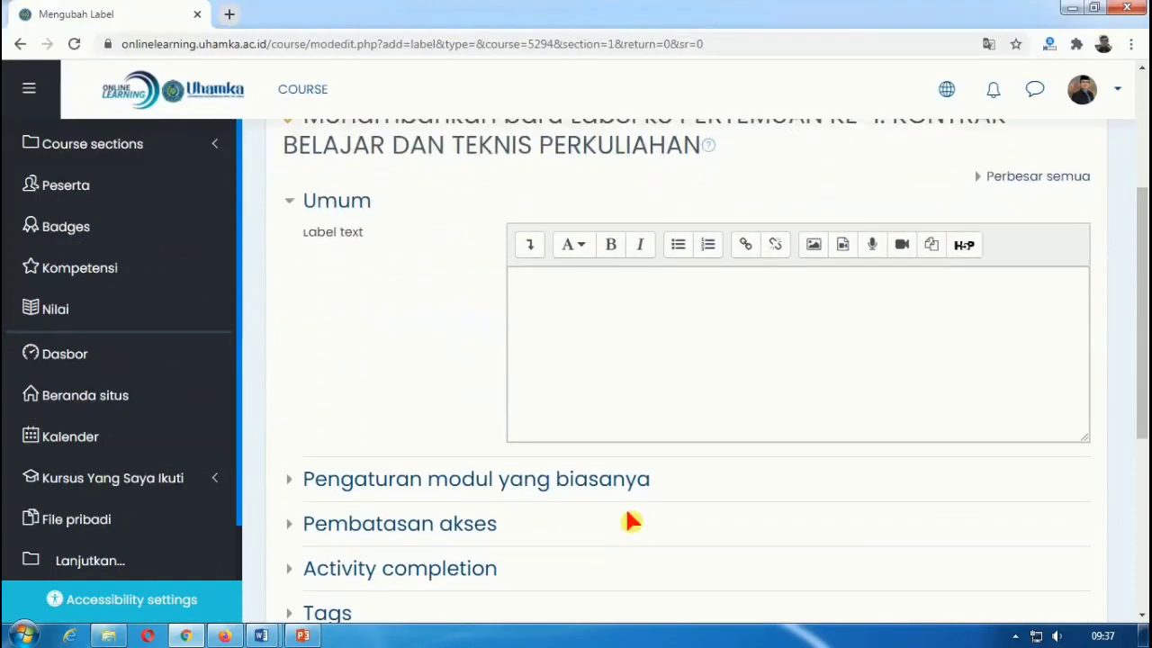
click(543, 306)
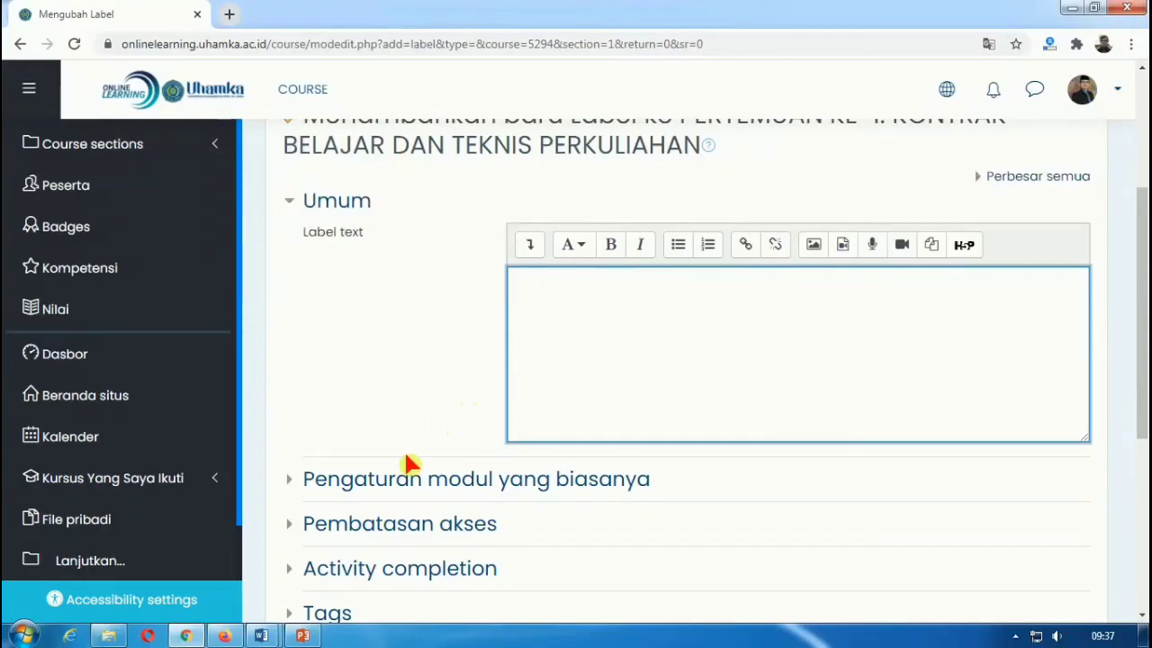
mouse_move(264, 635)
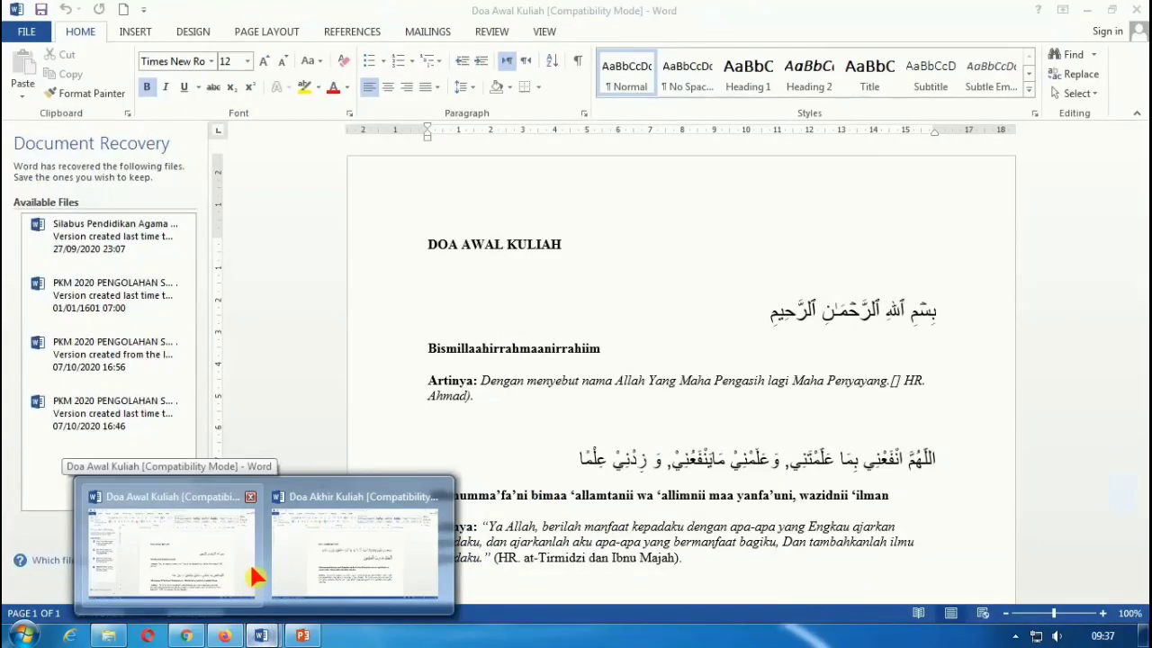
Step: Copy all the prayer text from the Doa Awal Kuliah Word document
click(252, 587)
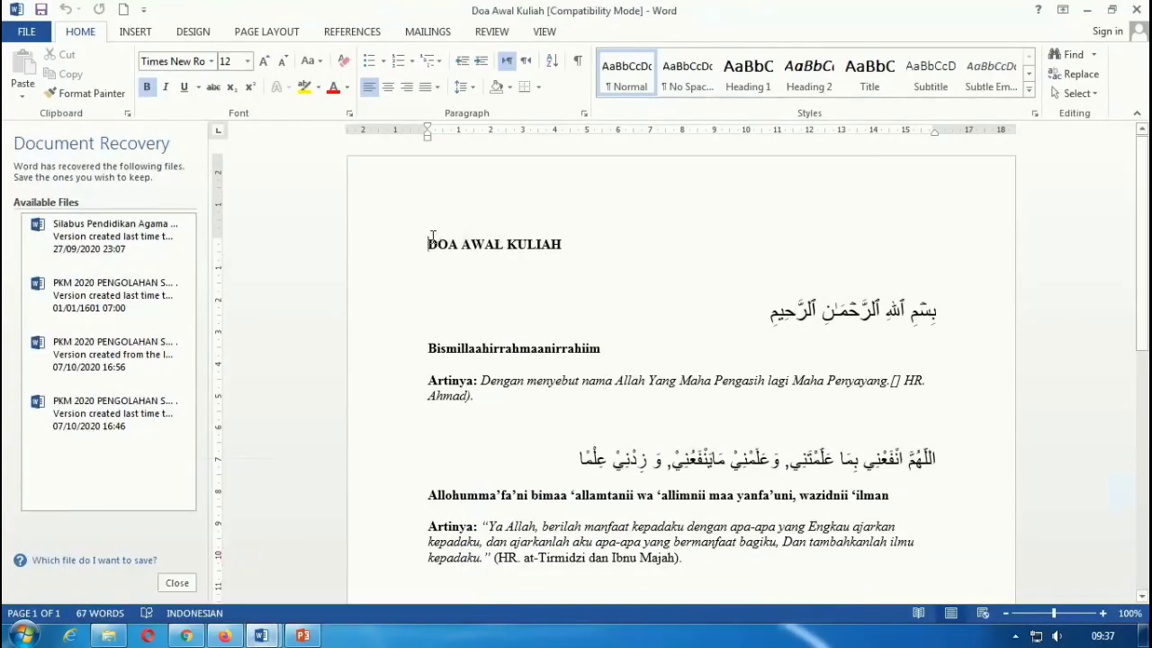
drag(431, 238, 720, 571)
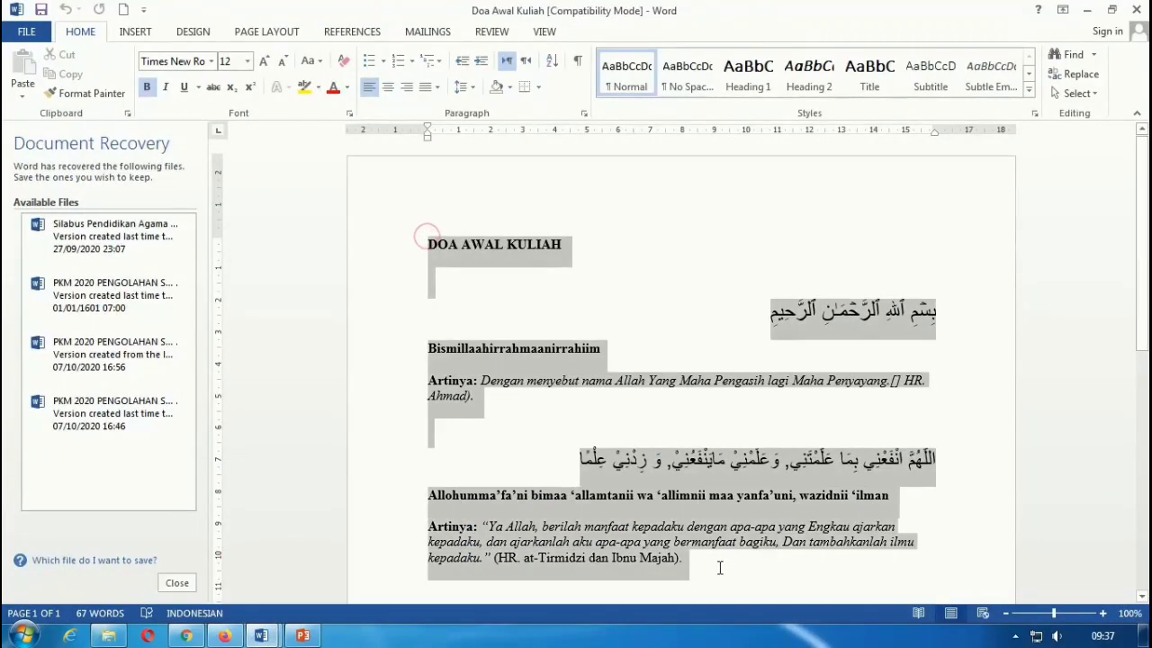
right_click(560, 378)
click(585, 392)
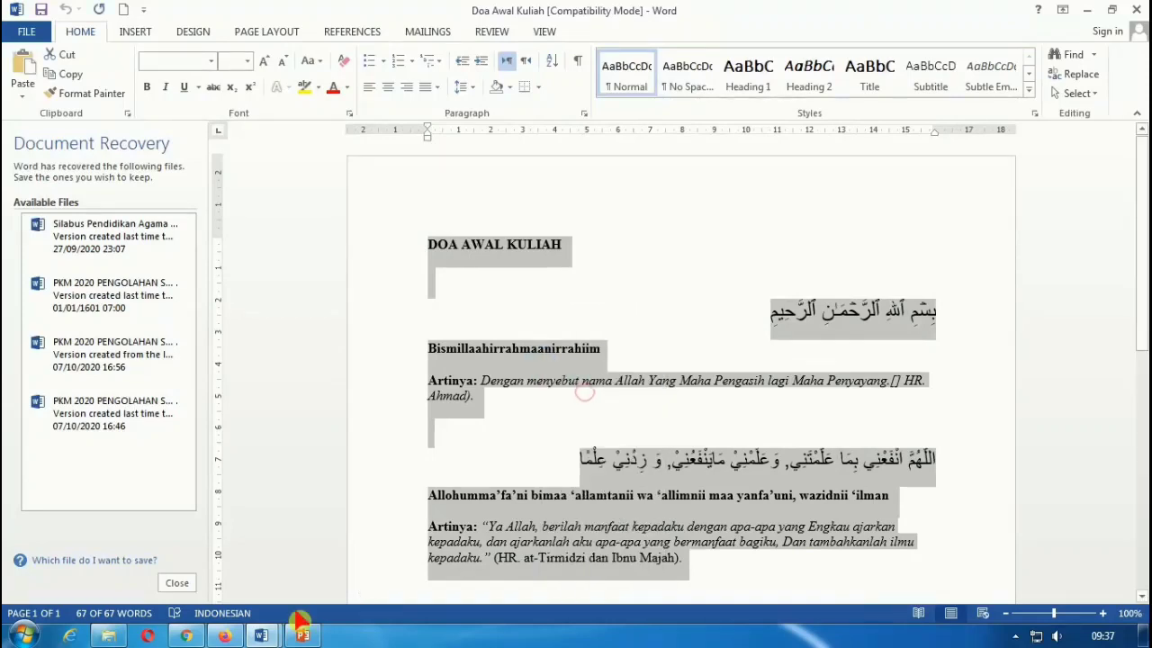
Step: Paste the copied prayer text into the Moodle label's text box
click(186, 636)
click(582, 387)
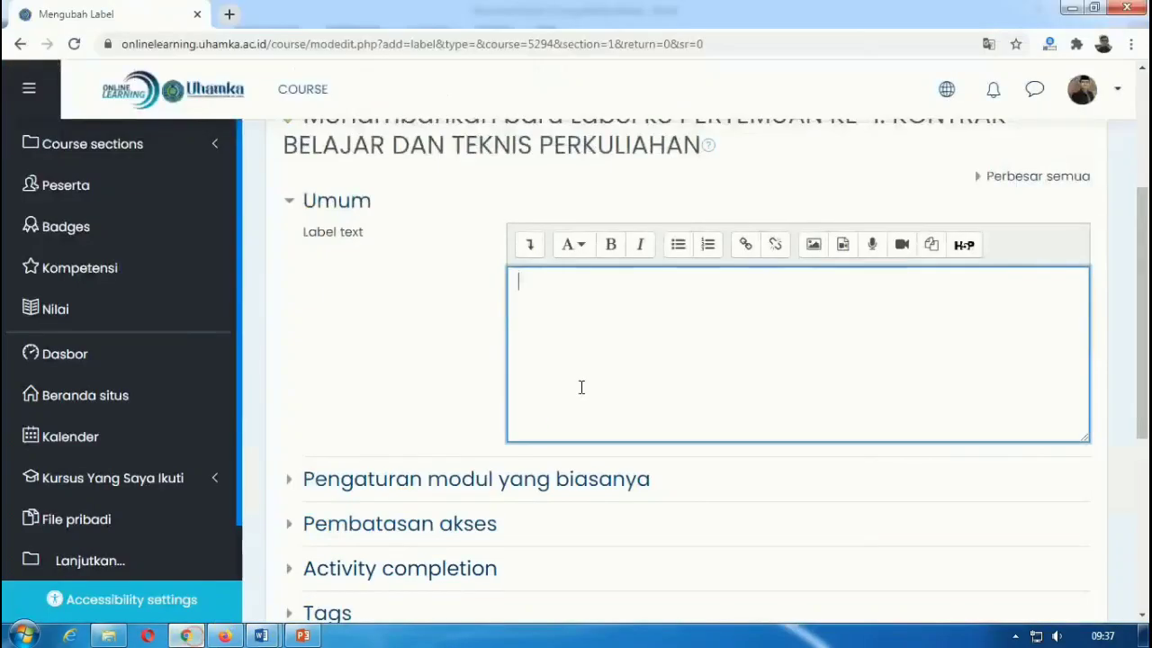
right_click(610, 298)
click(655, 405)
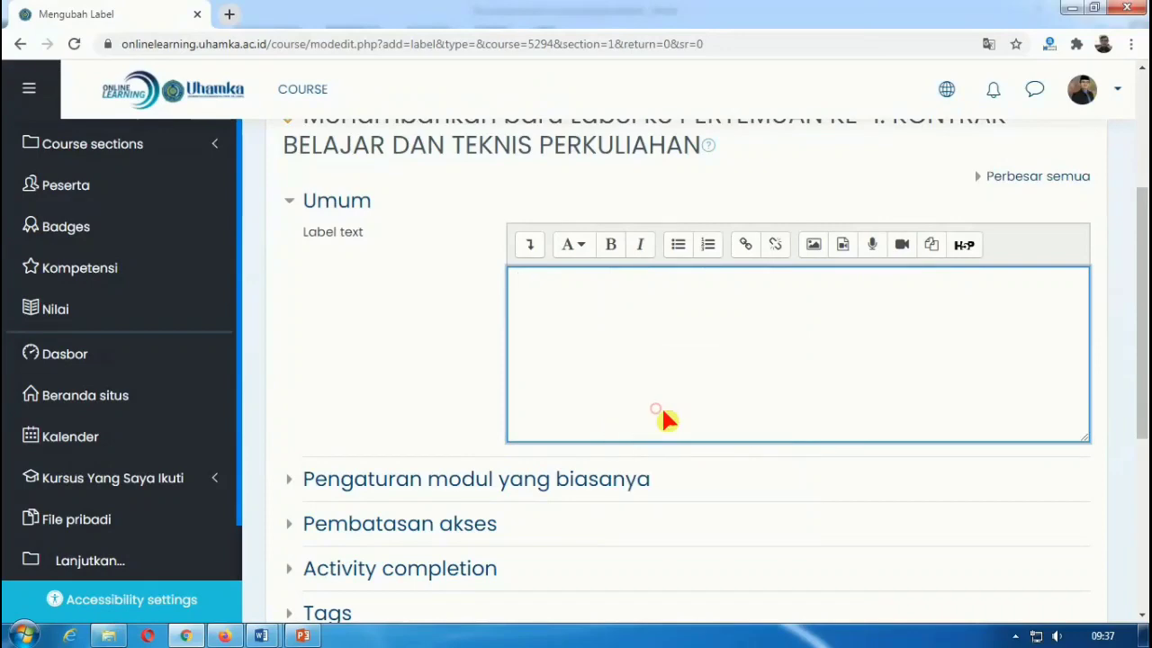
Step: Save the prayer label using 'Simpan dan kembali ke kursus'
scroll(725, 319, down, 2)
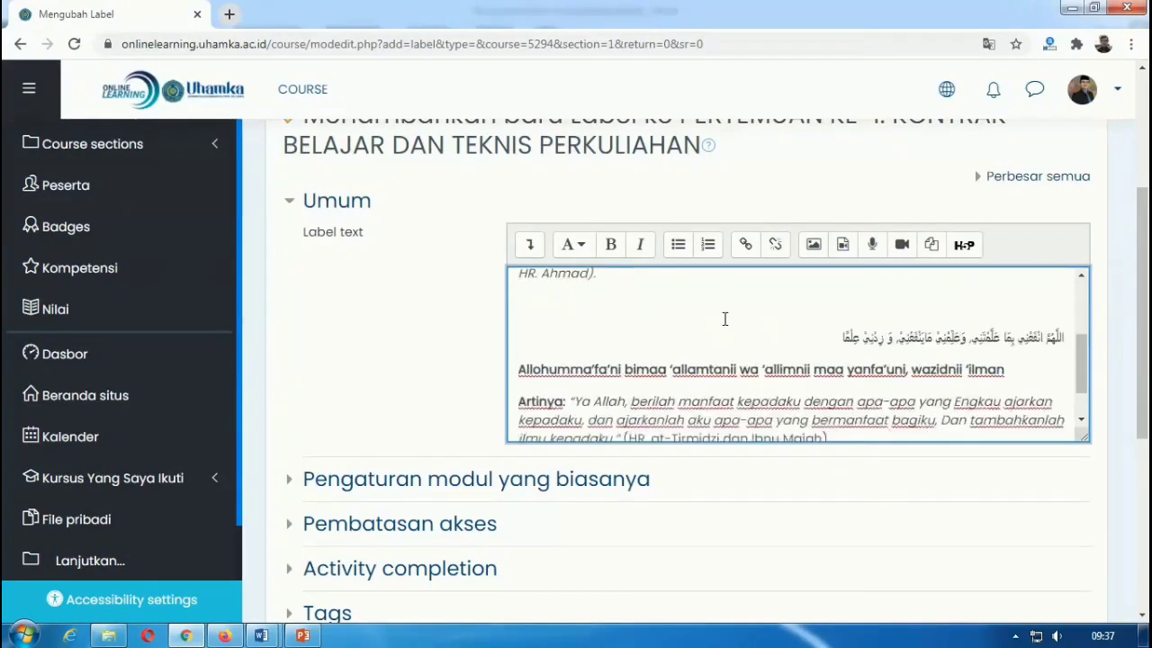
scroll(725, 319, up, 3)
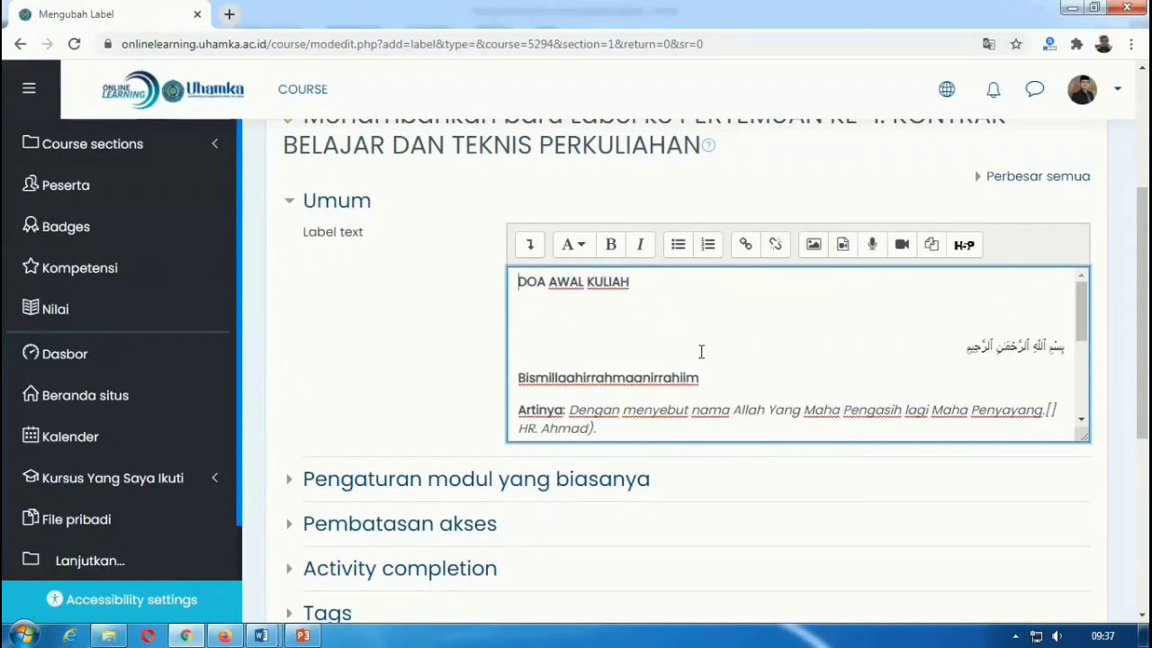
scroll(695, 407, down, 2)
scroll(725, 507, down, 3)
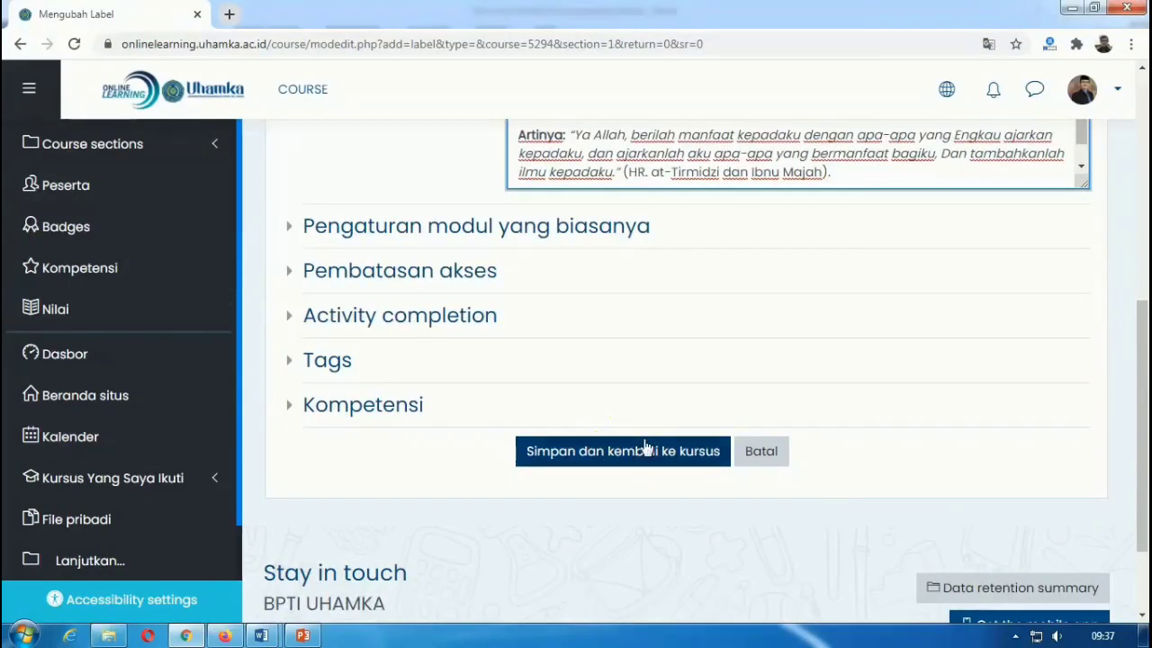
click(596, 452)
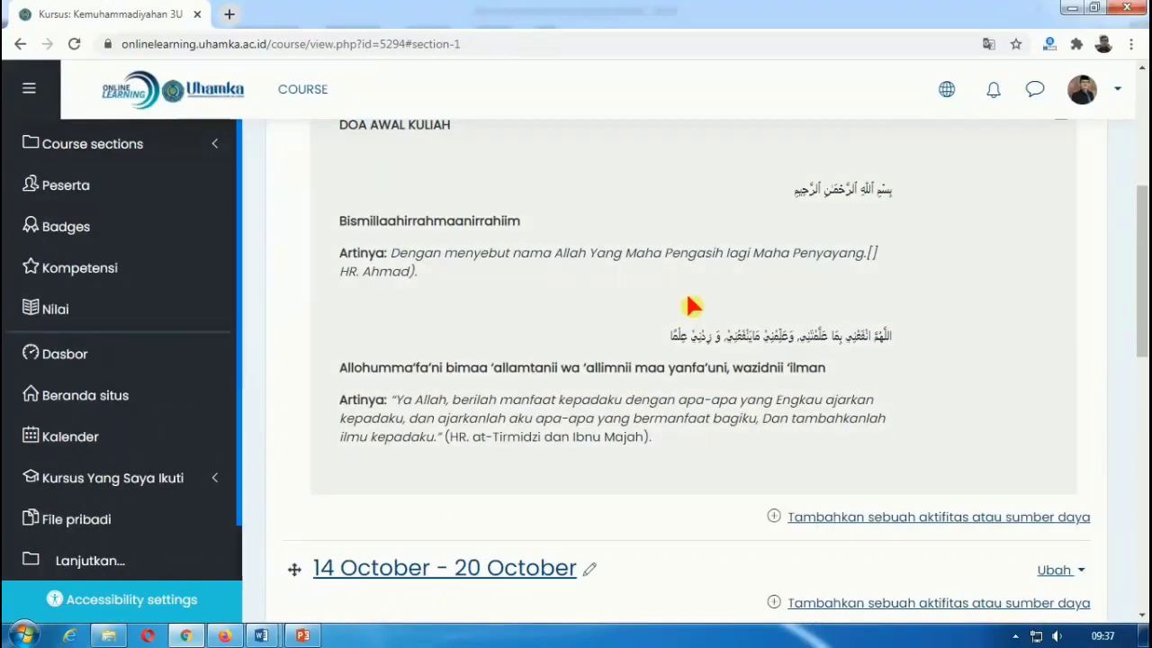
scroll(1004, 304, up, 2)
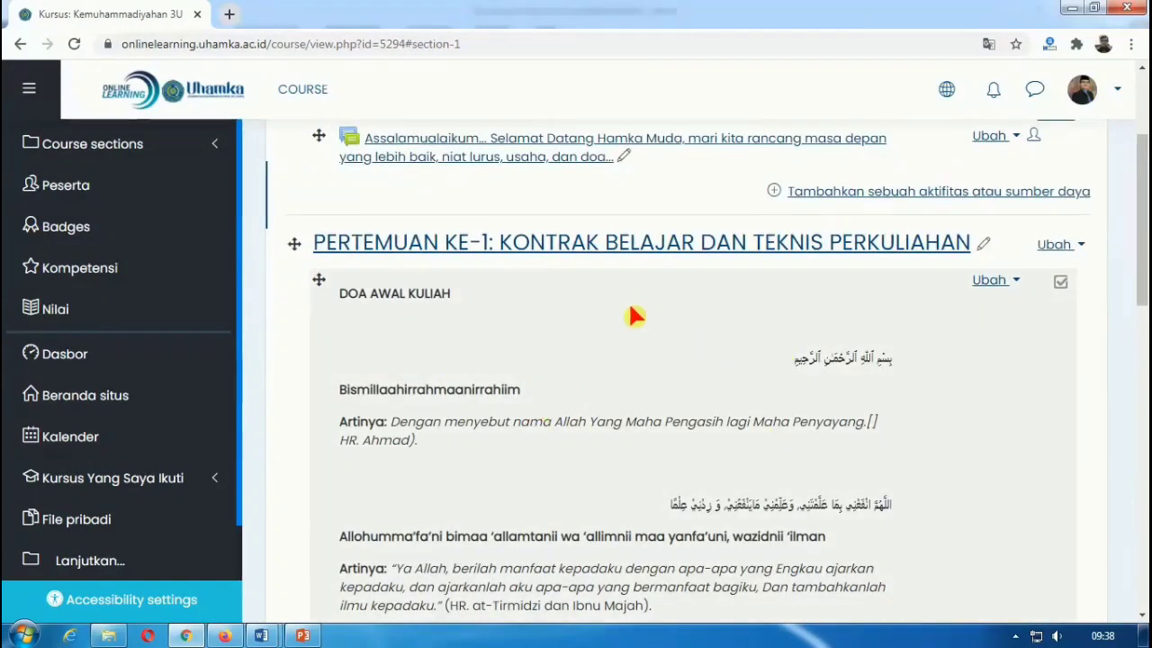
scroll(612, 312, down, 1)
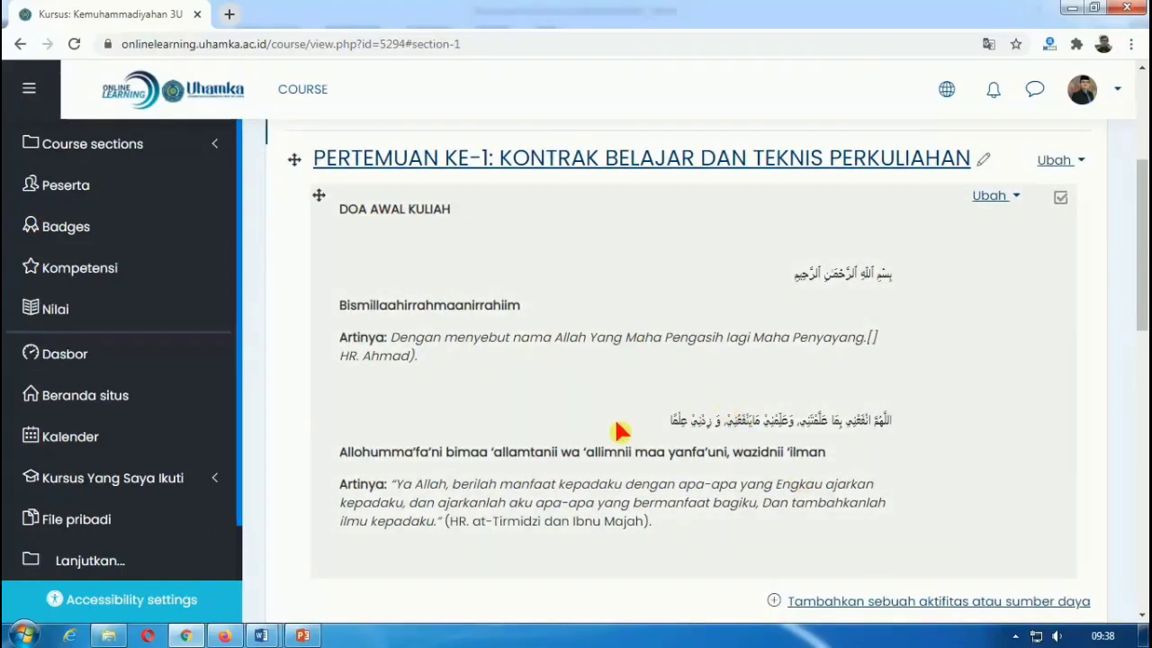
scroll(639, 556, down, 1)
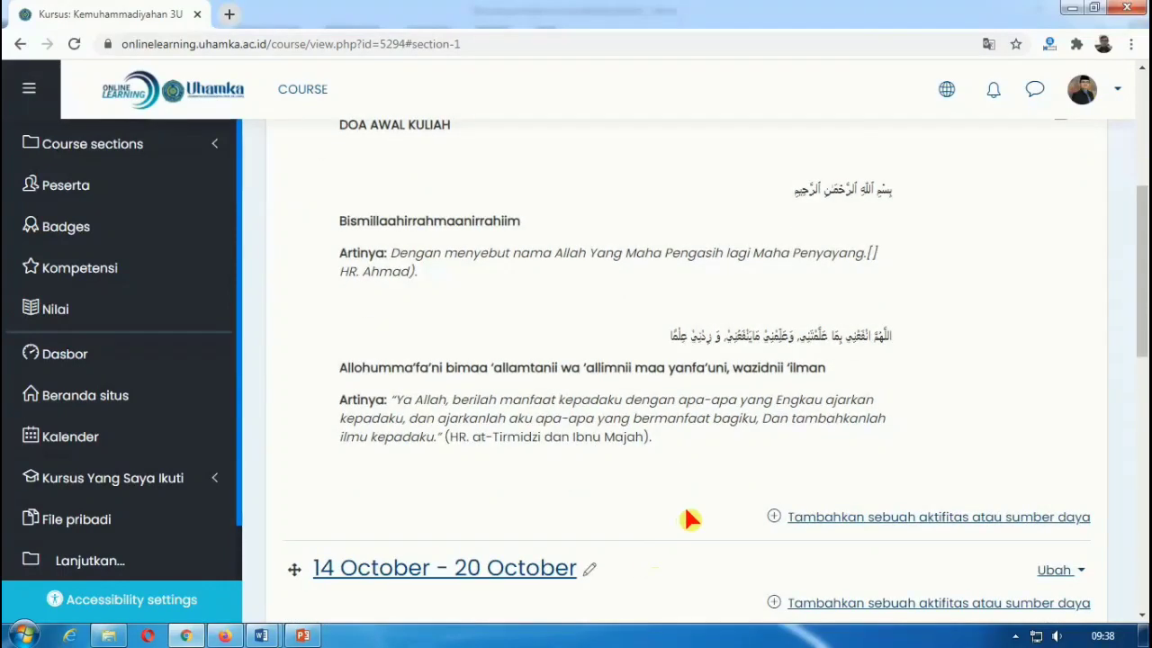
scroll(690, 516, up, 2)
scroll(682, 506, down, 2)
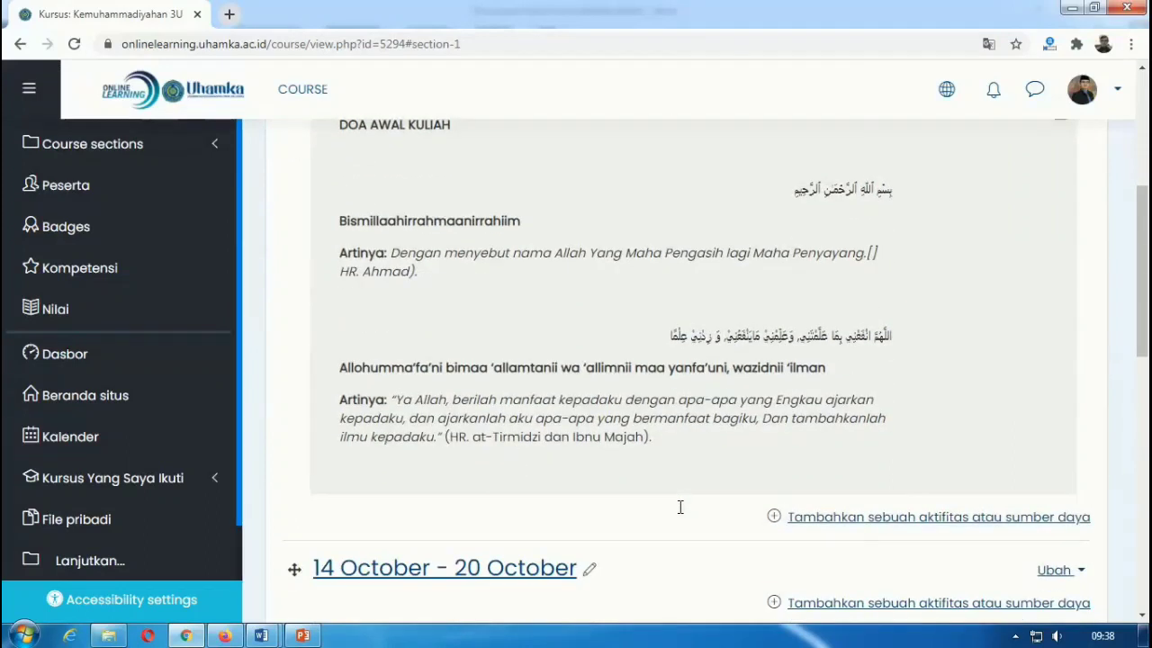
scroll(641, 334, up, 1)
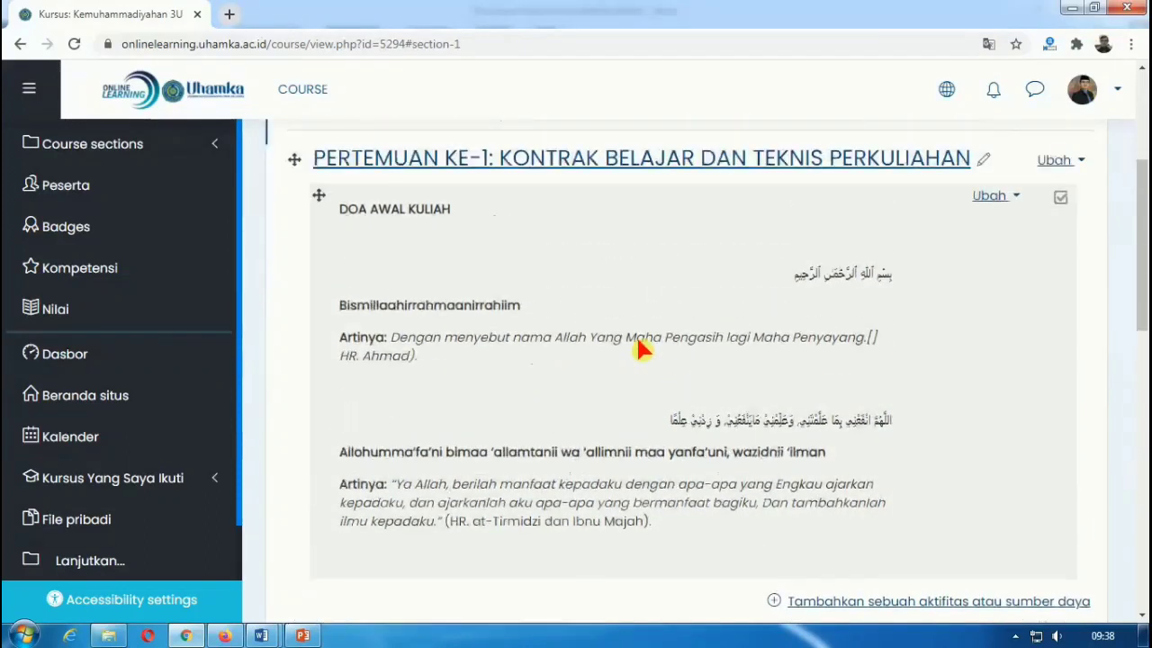
scroll(553, 368, down, 1)
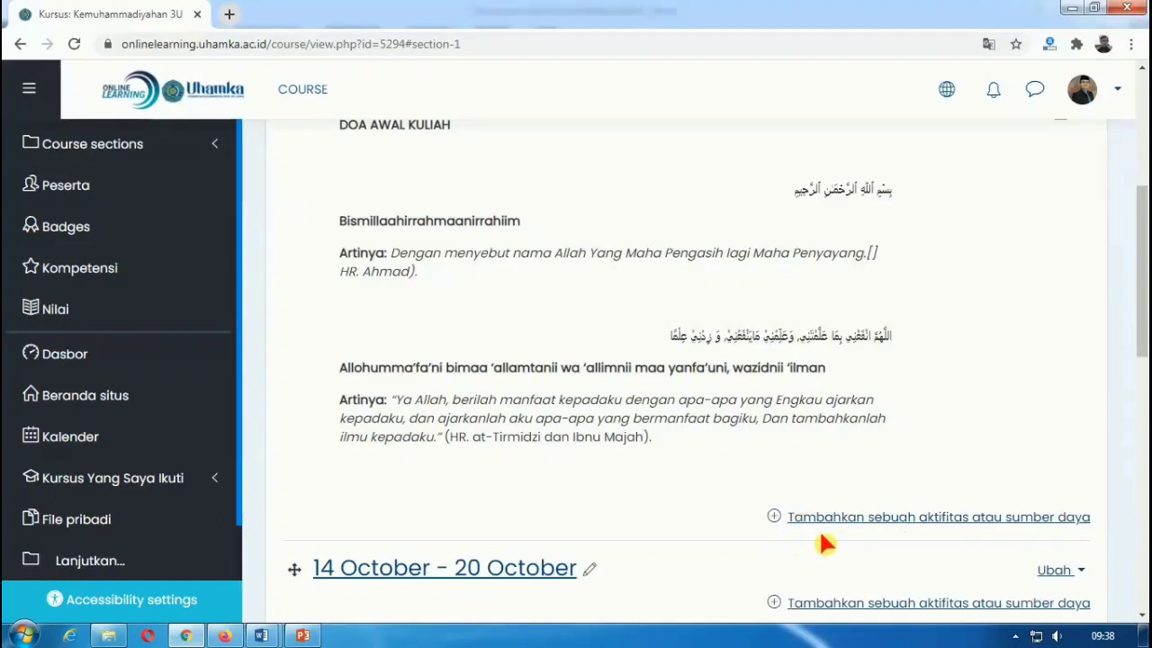
Step: Add a File resource to PERTEMUAN KE-1 and begin naming it 'Kontrak Belajar dan Teknis...'
click(775, 519)
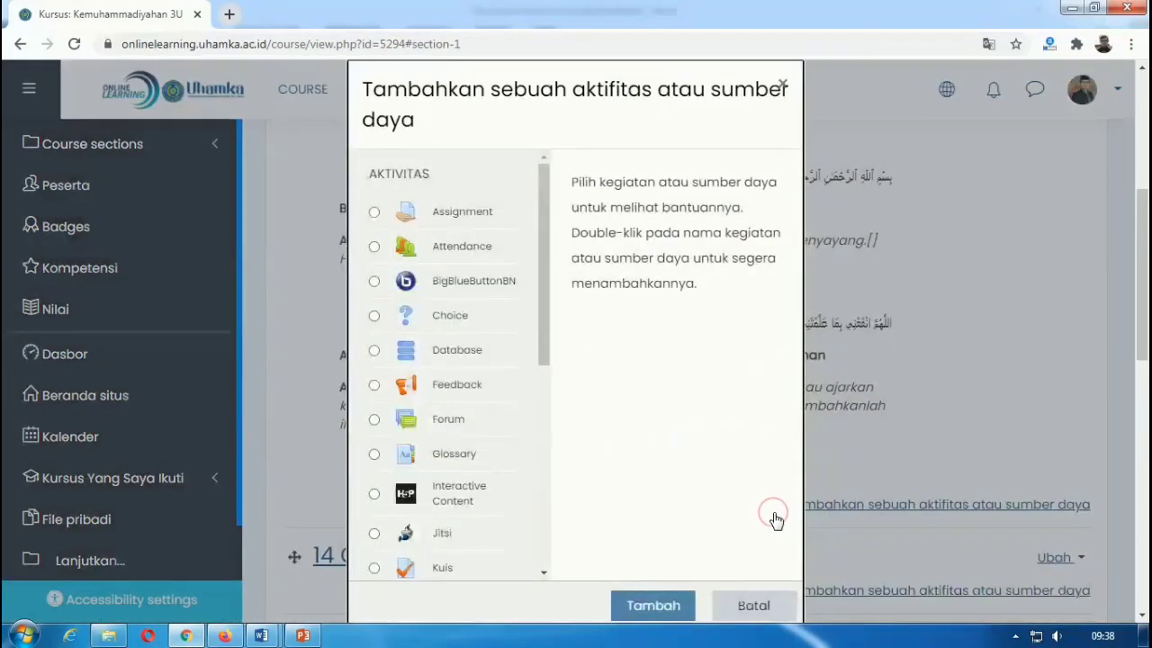
click(539, 350)
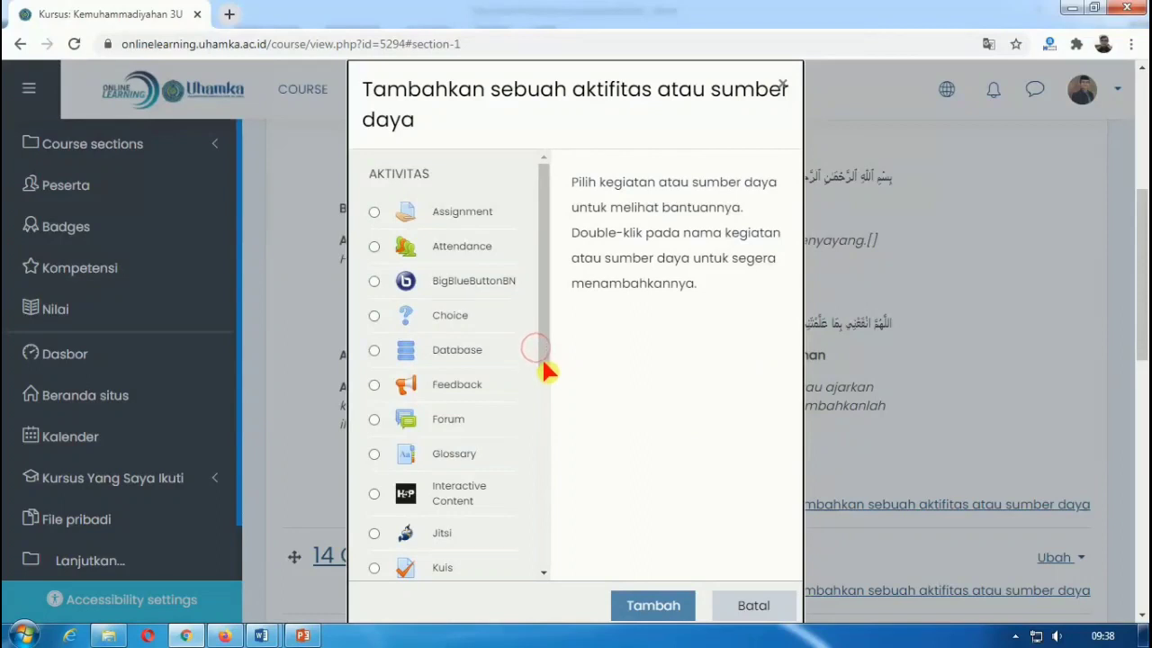
drag(547, 371, 544, 576)
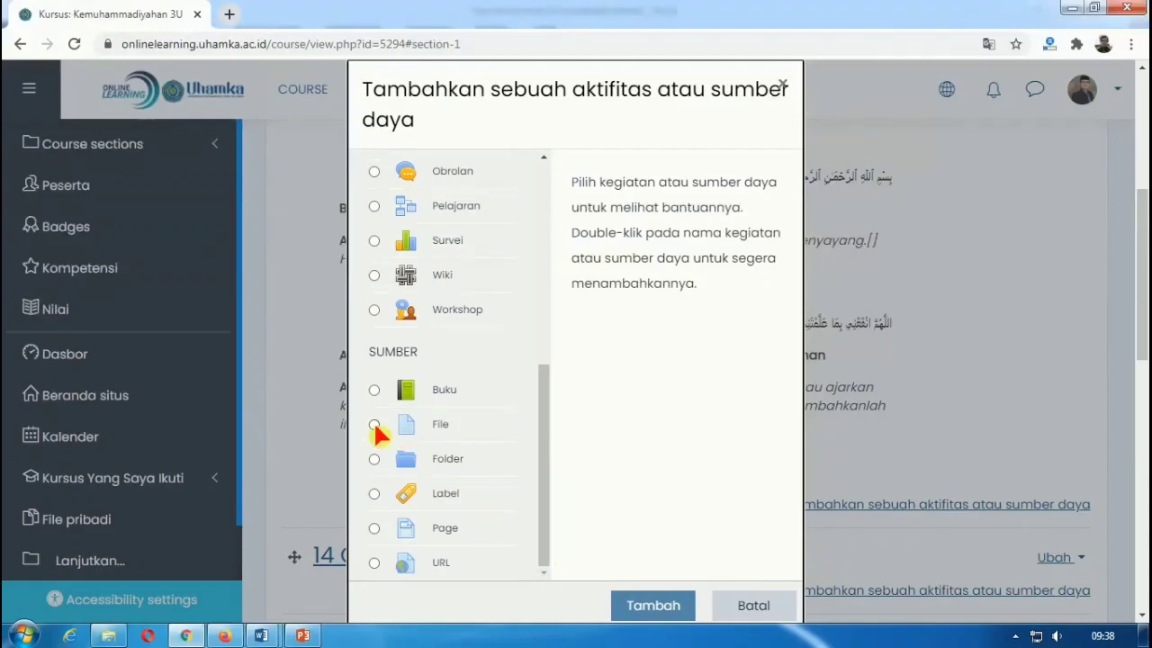
click(376, 426)
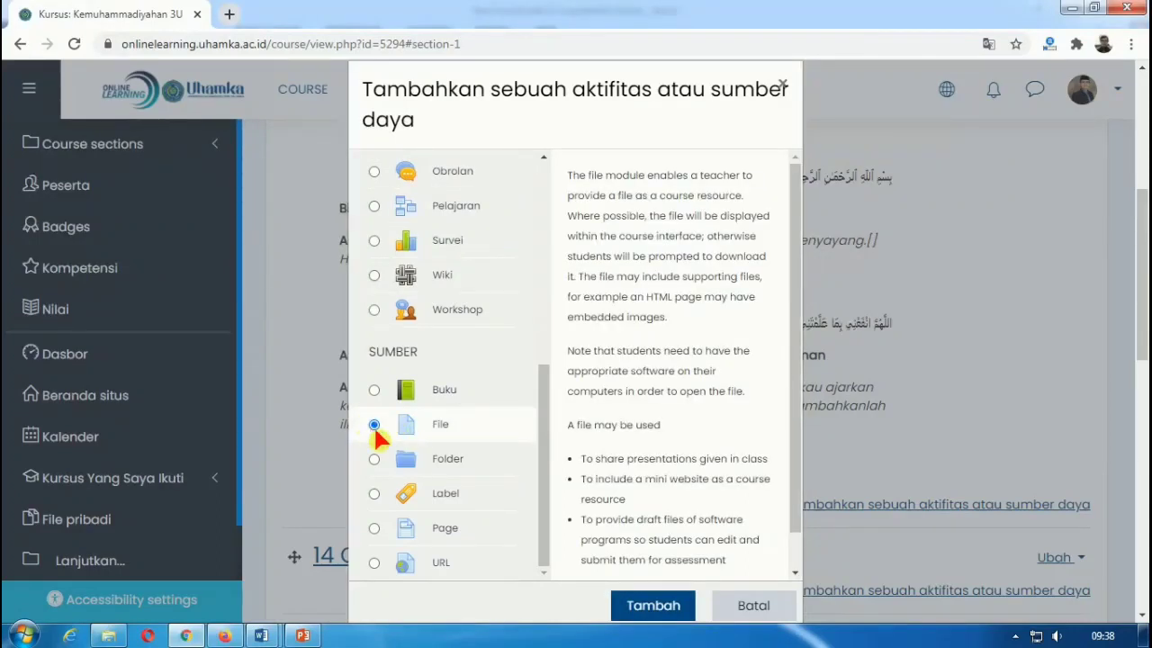
click(660, 608)
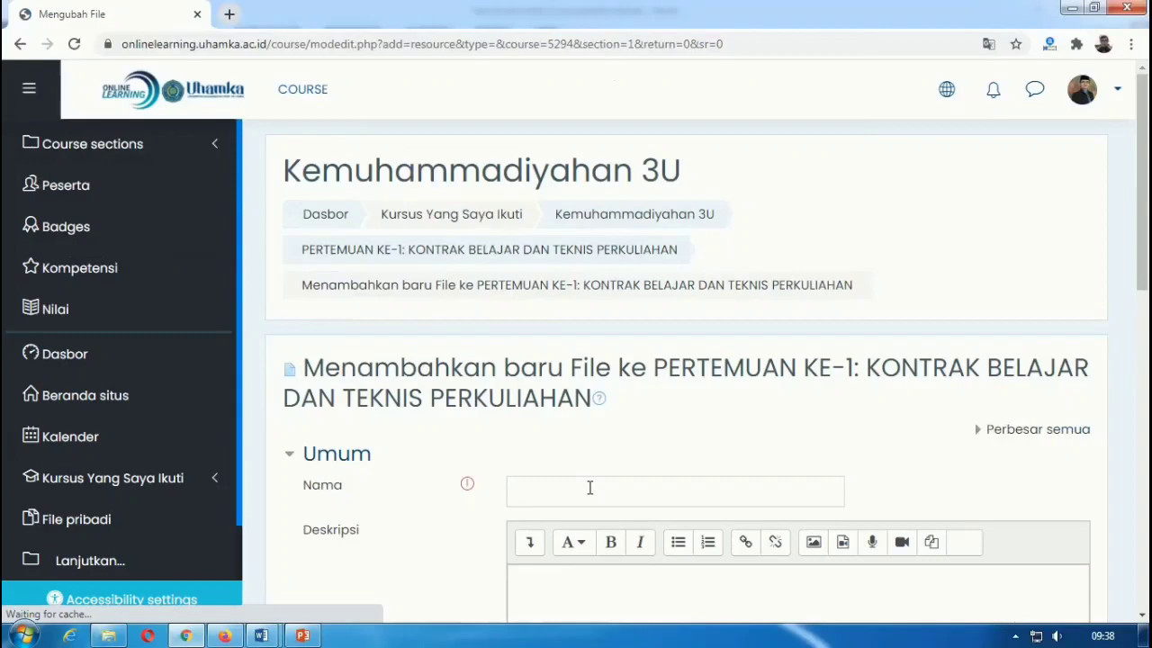
click(589, 487)
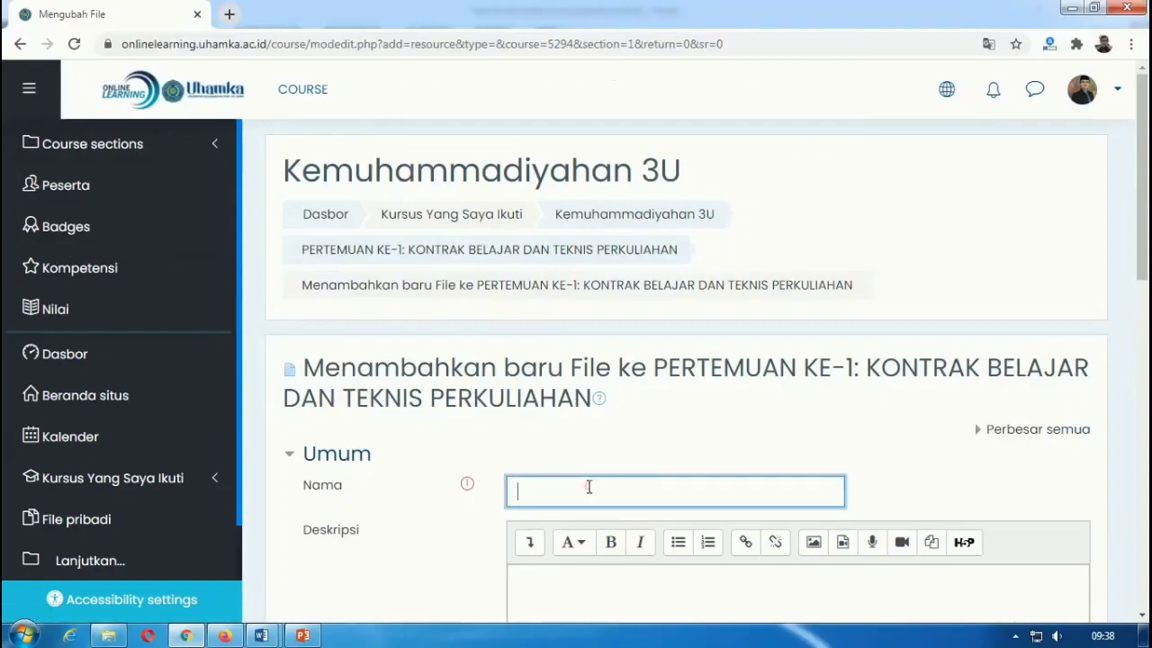
scroll(631, 486, down, 4)
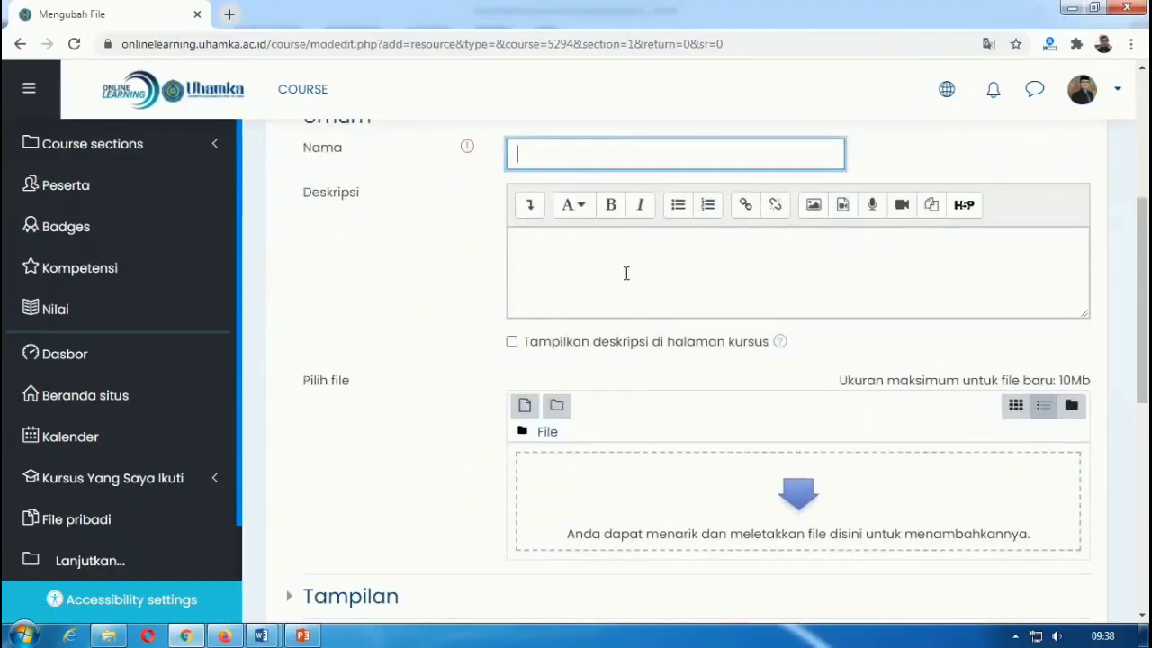
scroll(627, 278, up, 1)
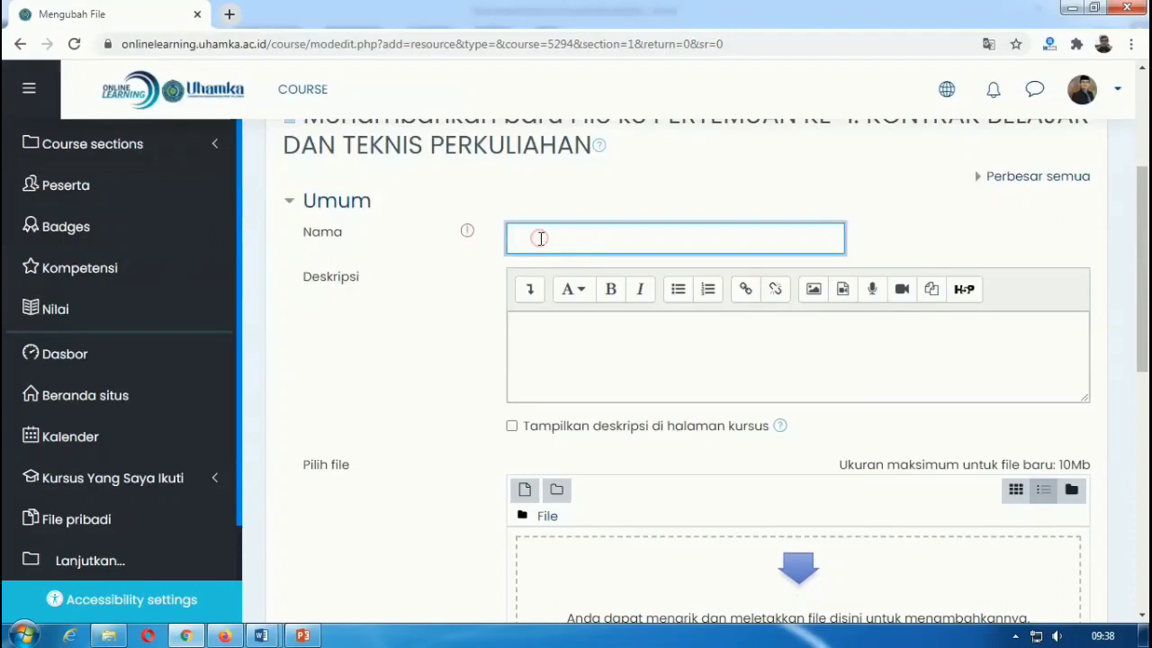
text(Kontrak Belaja)
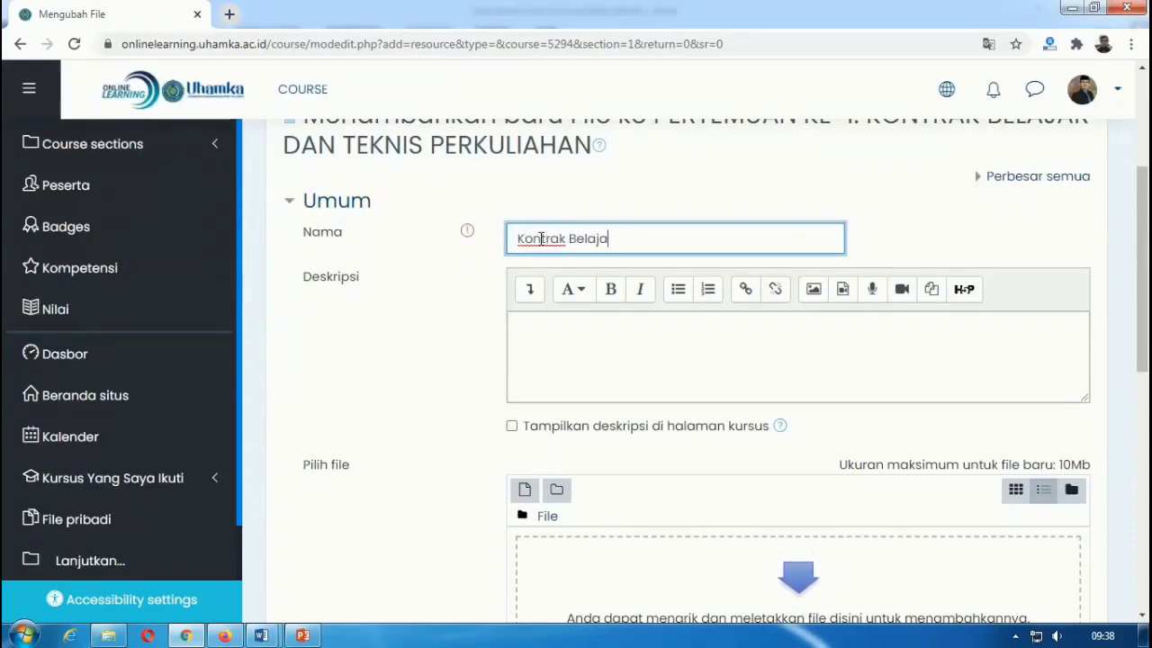
text(r dan Teknis Perkuliahan)
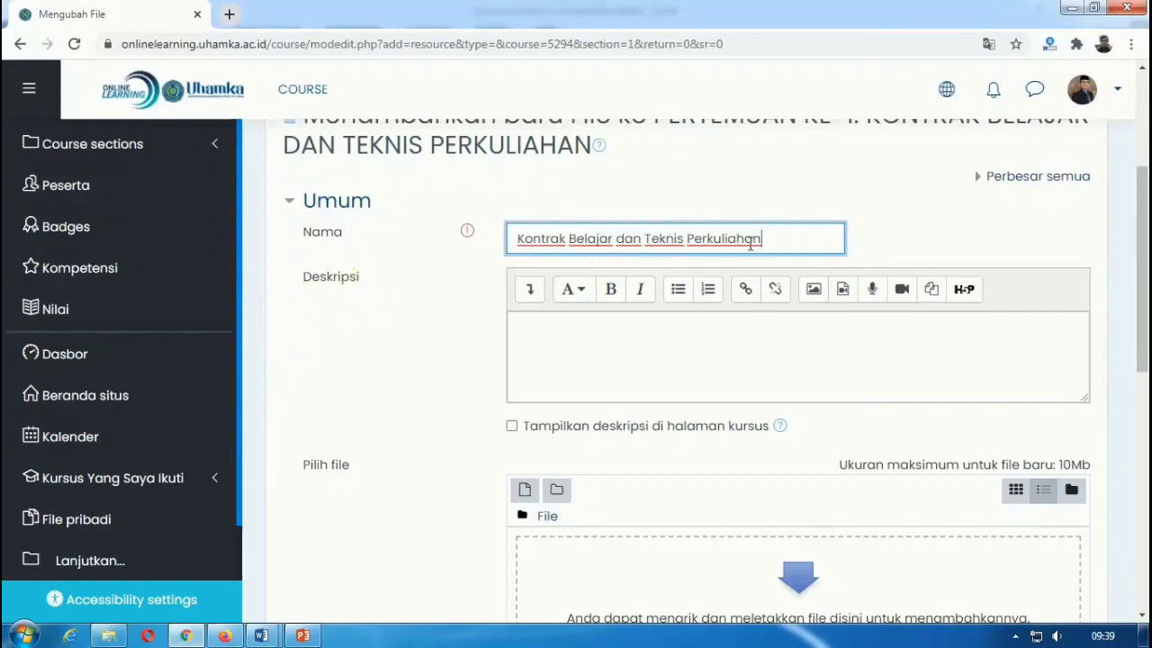
Step: Write 'Silahkan baca kembali kontrak belajar di atas' in Deskripsi and tick 'Tampilkan deskripsi di halaman kursus'
click(532, 325)
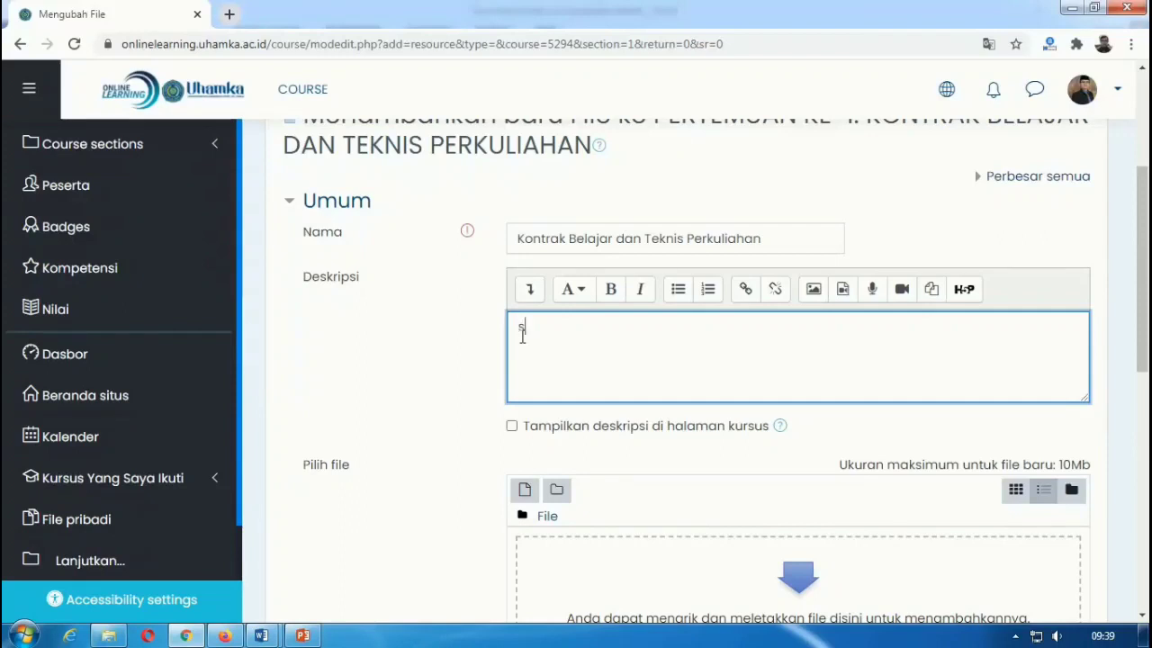
text(sialhan )
text(lahkan cermati kontrak belajar di atas)
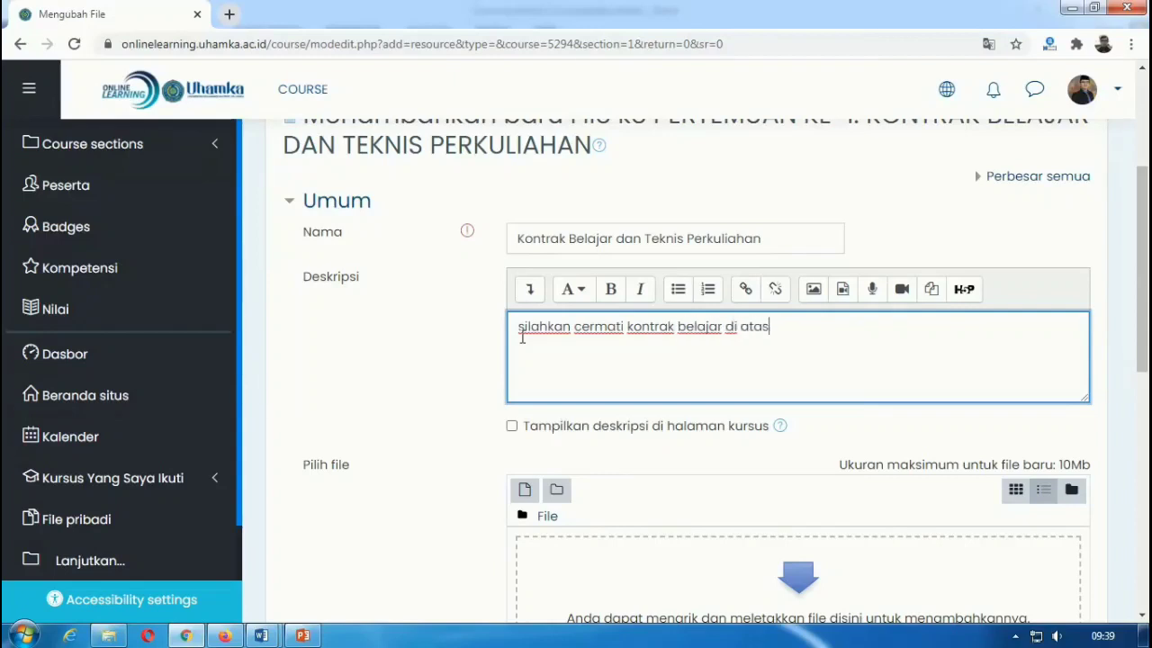
text(dengan y)
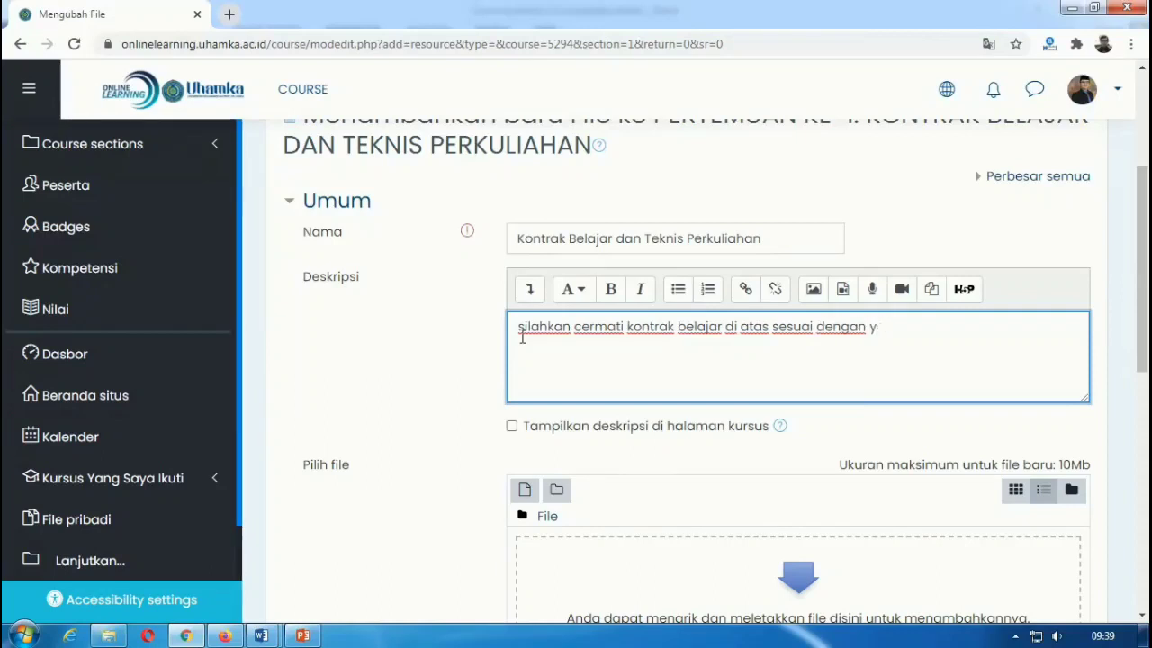
key(BackSpace)
key(BackSpace)
key(BackSpace)
key(BackSpace)
key(BackSpace)
key(BackSpace)
key(BackSpace)
key(BackSpace)
key(BackSpace)
key(BackSpace)
key(BackSpace)
key(BackSpace)
key(BackSpace)
key(BackSpace)
key(BackSpace)
key(BackSpace)
key(BackSpace)
key(BackSpace)
key(BackSpace)
key(BackSpace)
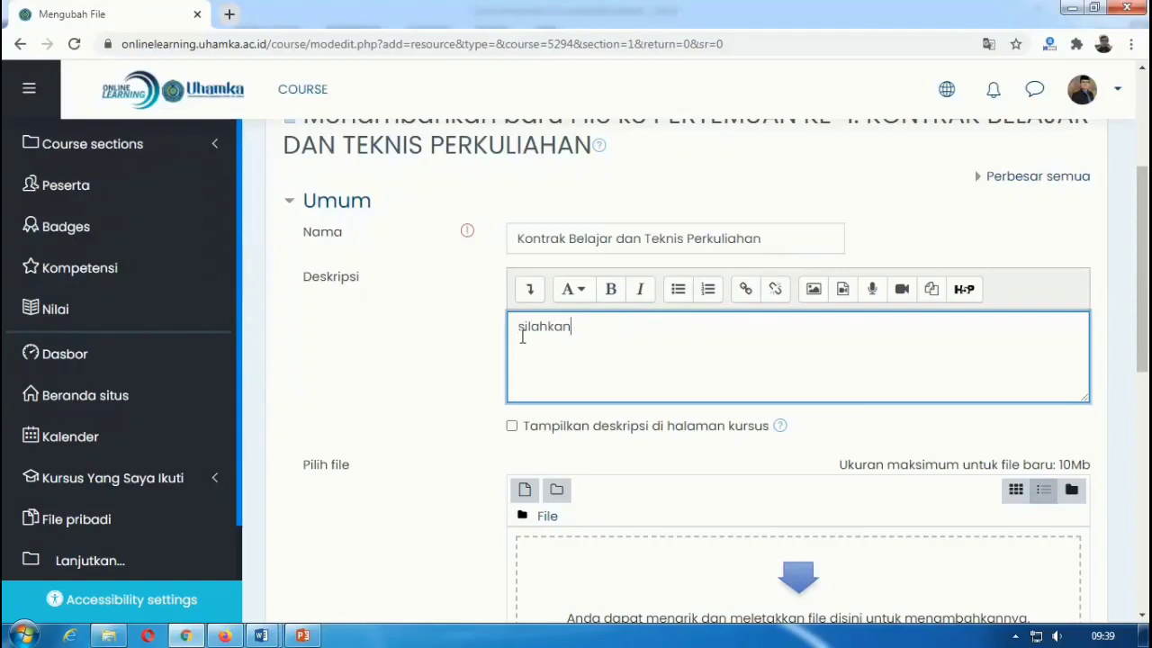
key(BackSpace)
key(BackSpace)
key(BackSpace)
key(BackSpace)
key(BackSpace)
text(Silah)
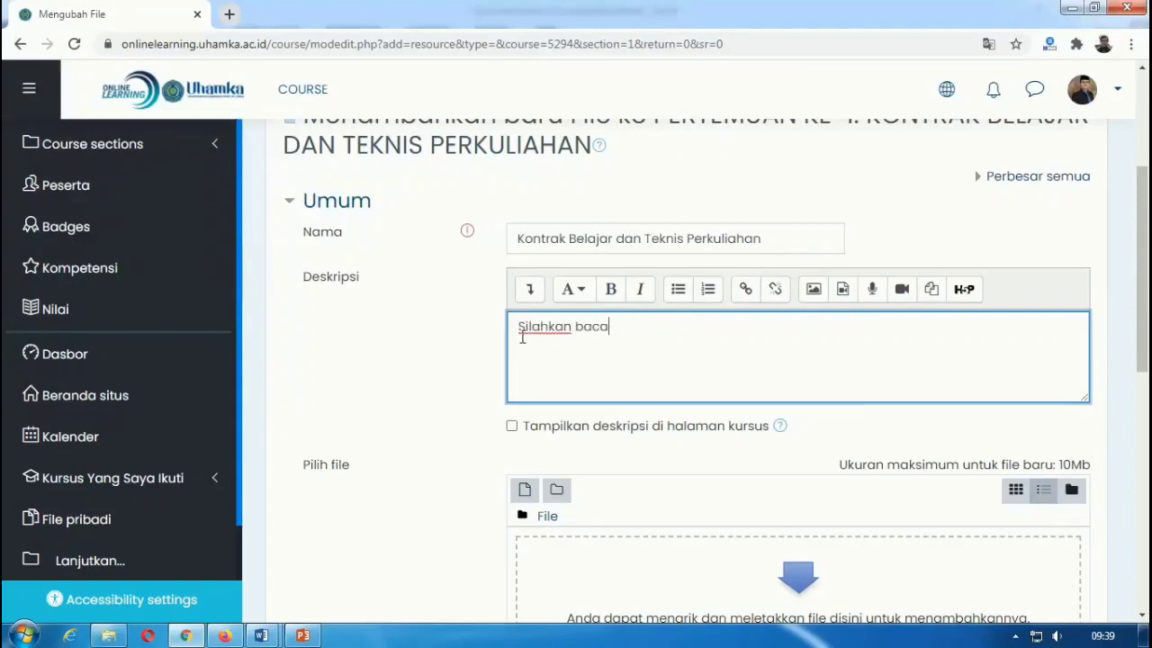
text(kan baca kembali kontrak belajar di atas)
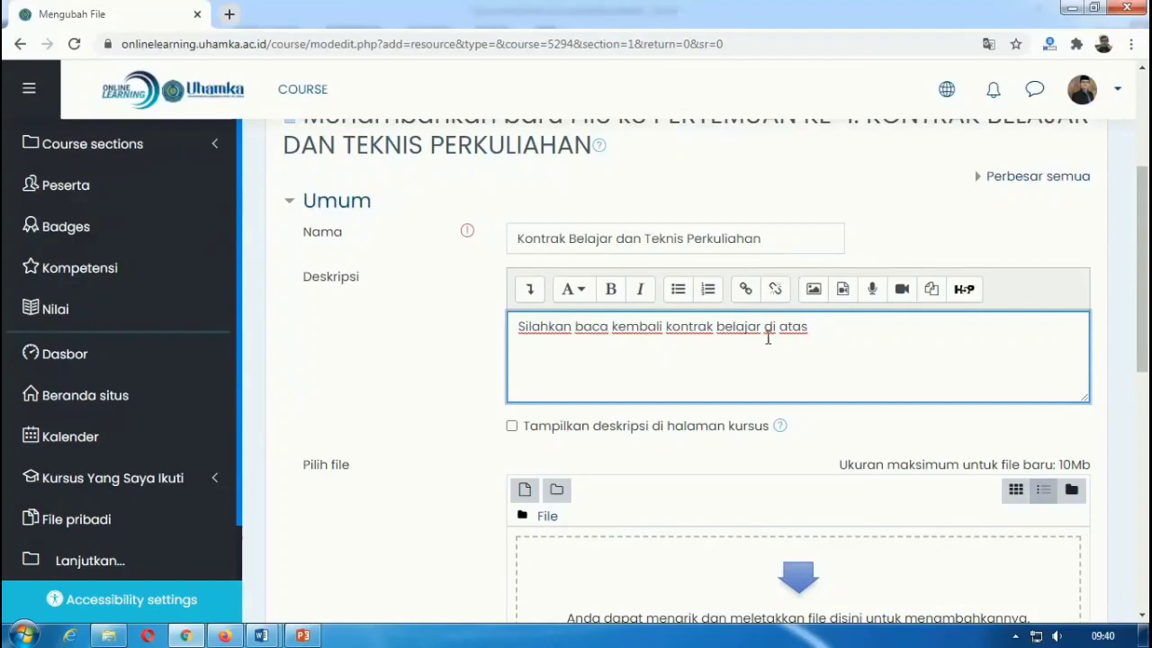
click(511, 426)
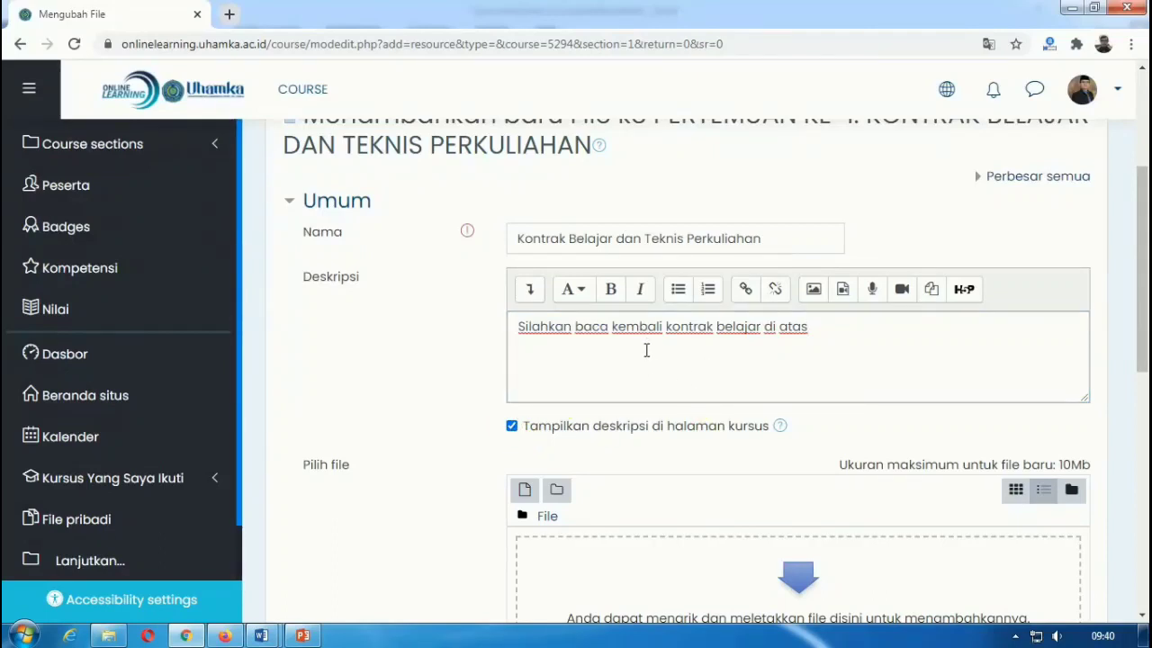
scroll(648, 350, down, 3)
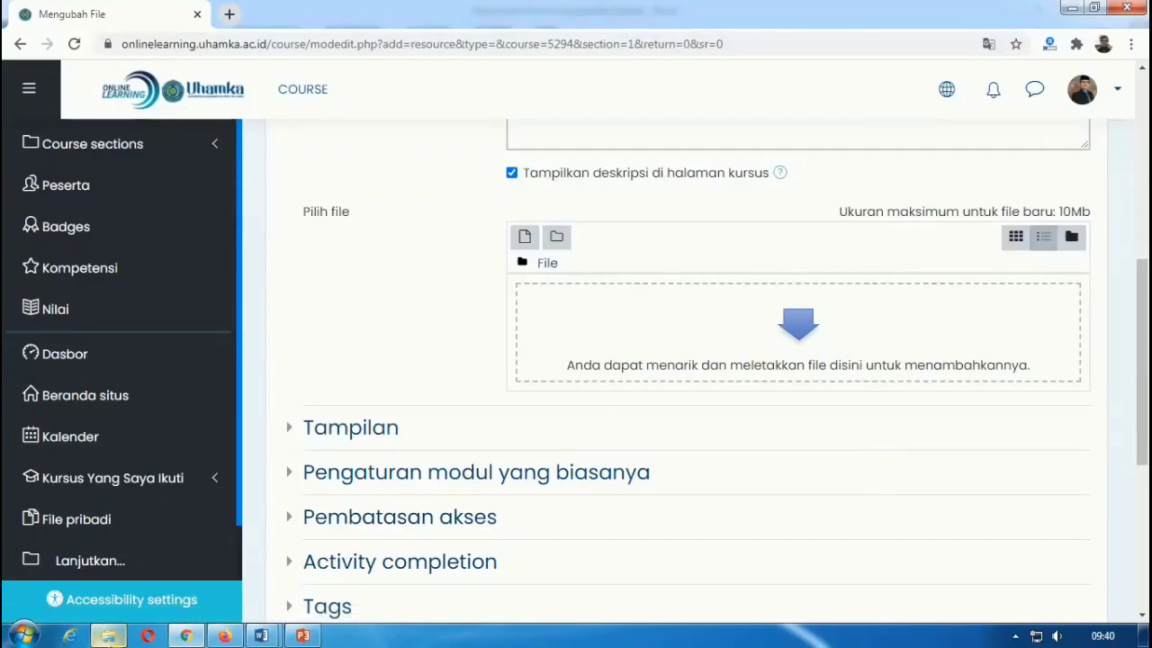
Step: Drag '01. Kontrak Belajar dan Teknis Perkuliahan FINISH.ppt' from Explorer into the Moodle upload area
click(109, 635)
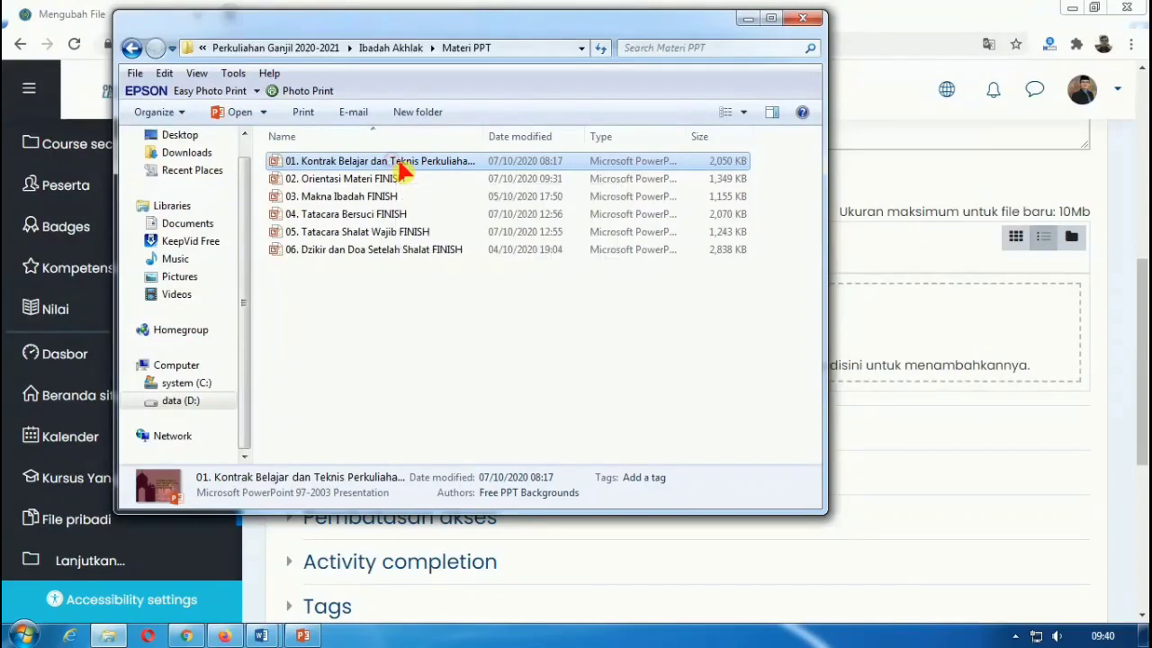
drag(401, 185, 805, 294)
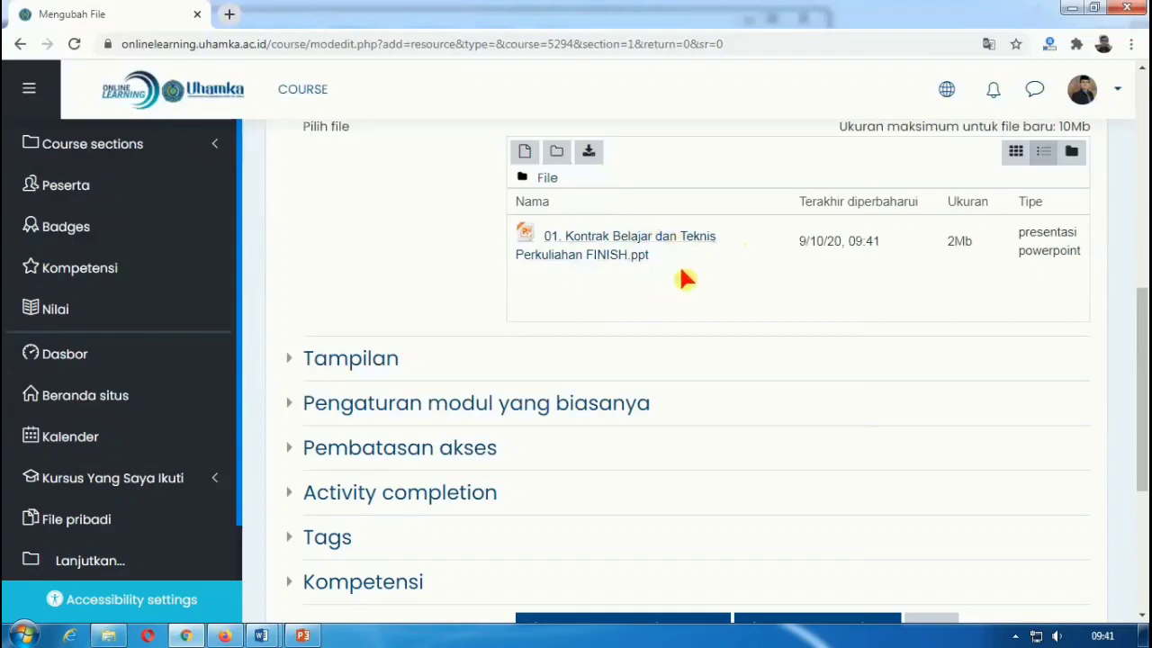
scroll(711, 266, down, 1)
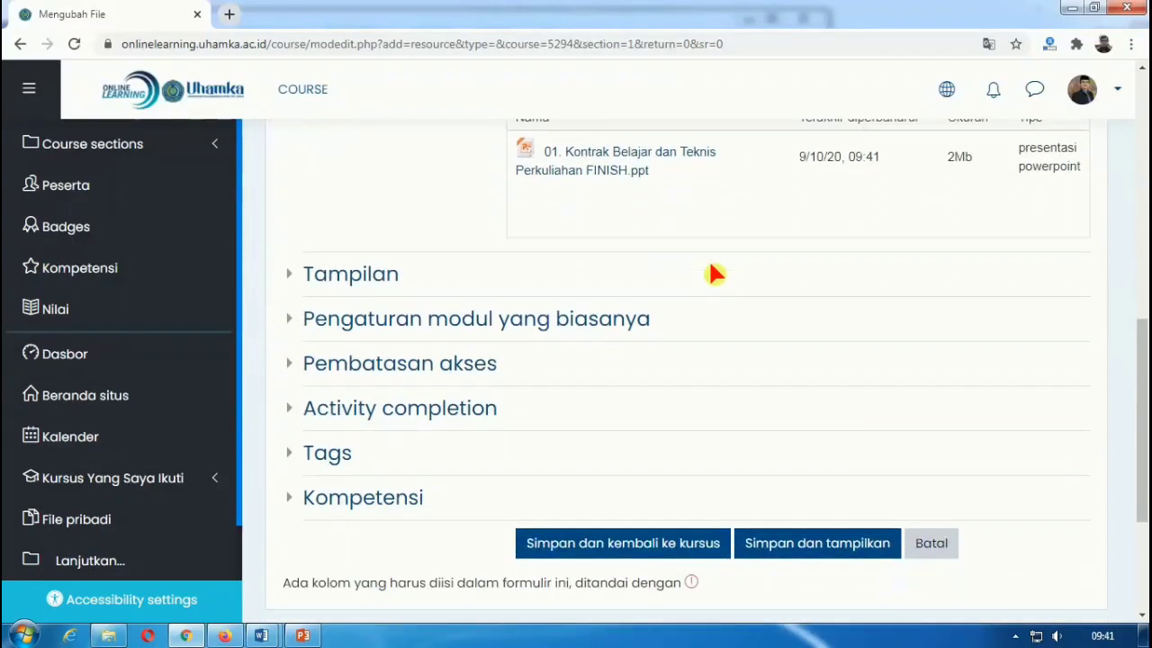
Step: Save the Kontrak Belajar dan Teknis Perkuliahan resource with 'Simpan dan kembali ke kursus'
scroll(711, 265, down, 1)
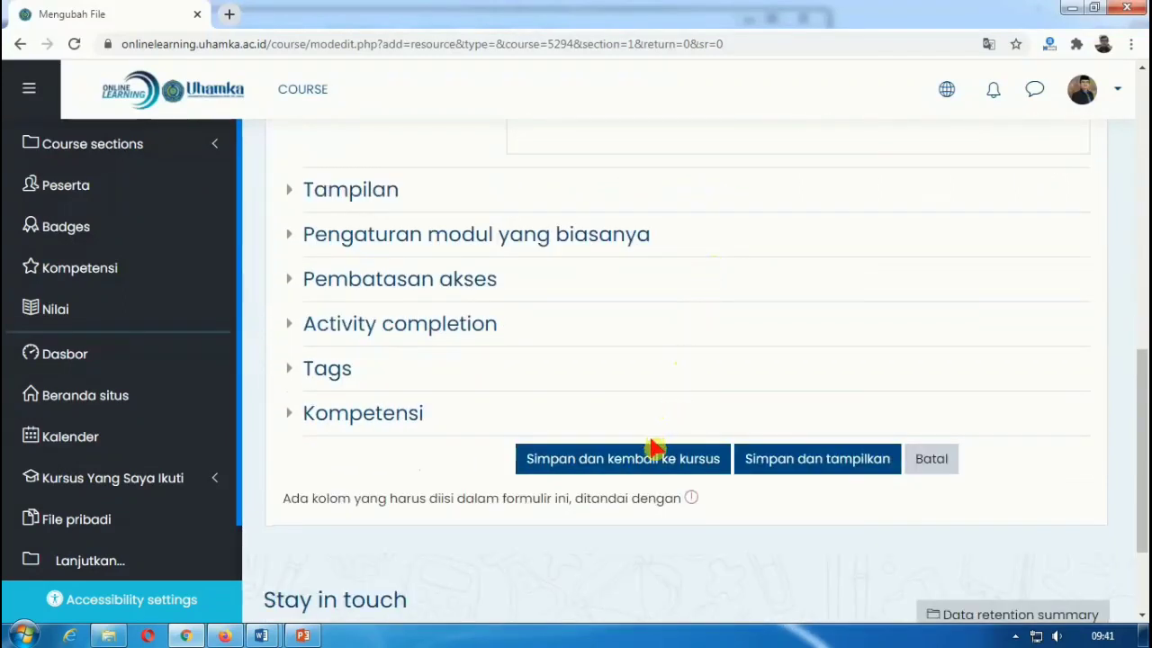
click(612, 466)
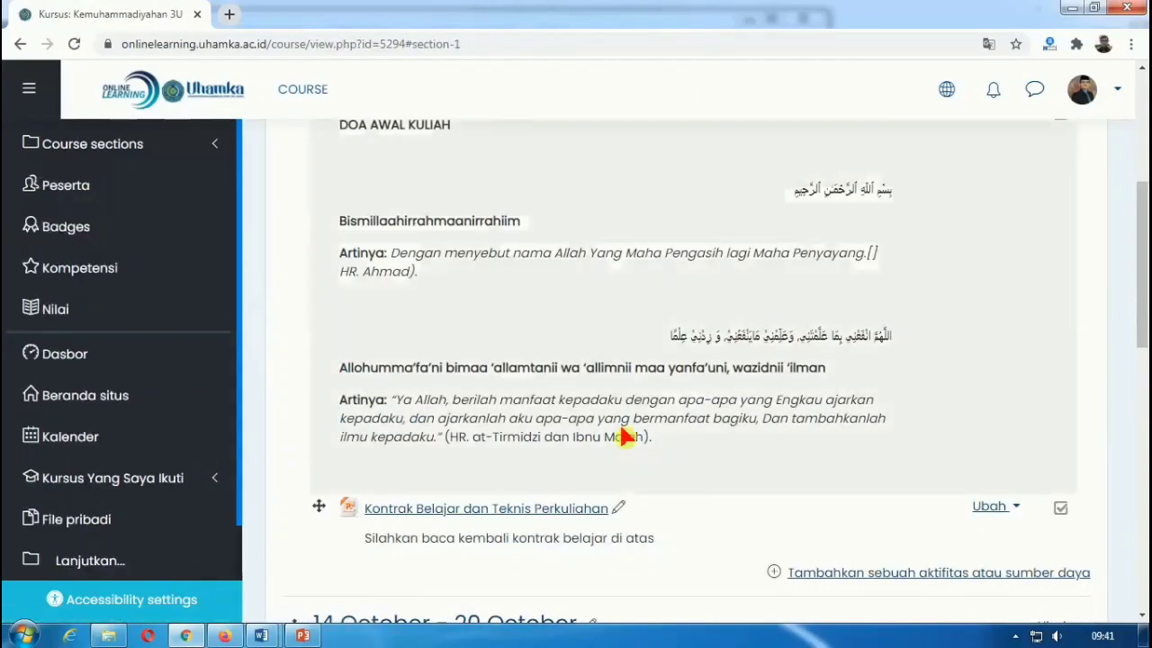
scroll(626, 437, down, 2)
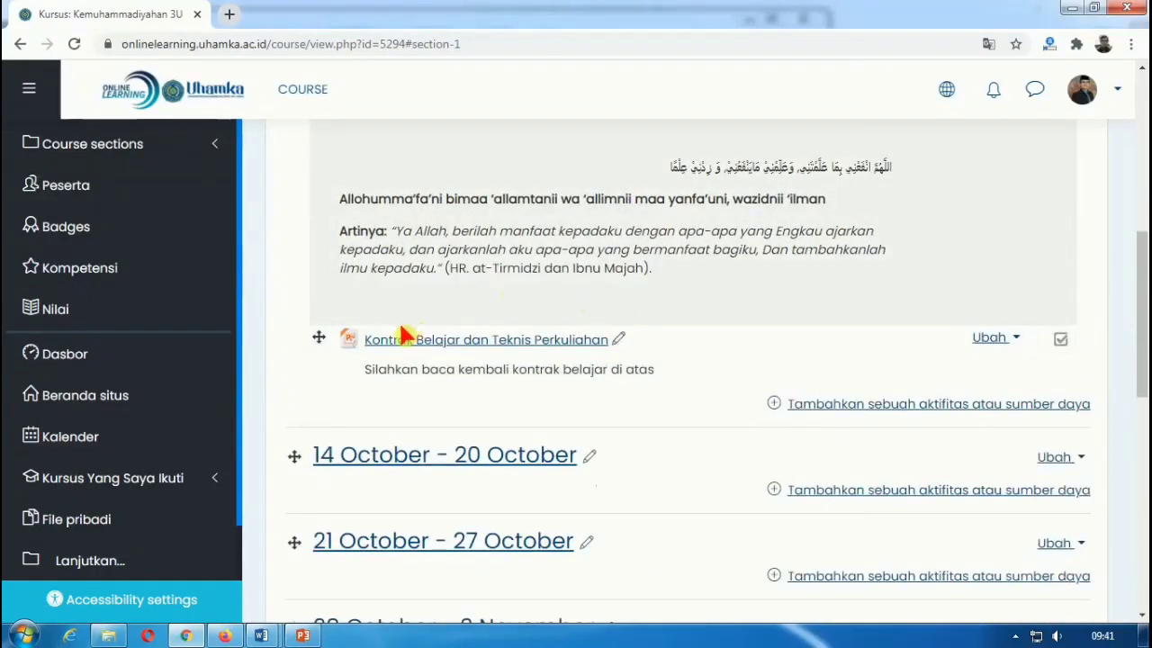
scroll(402, 335, up, 1)
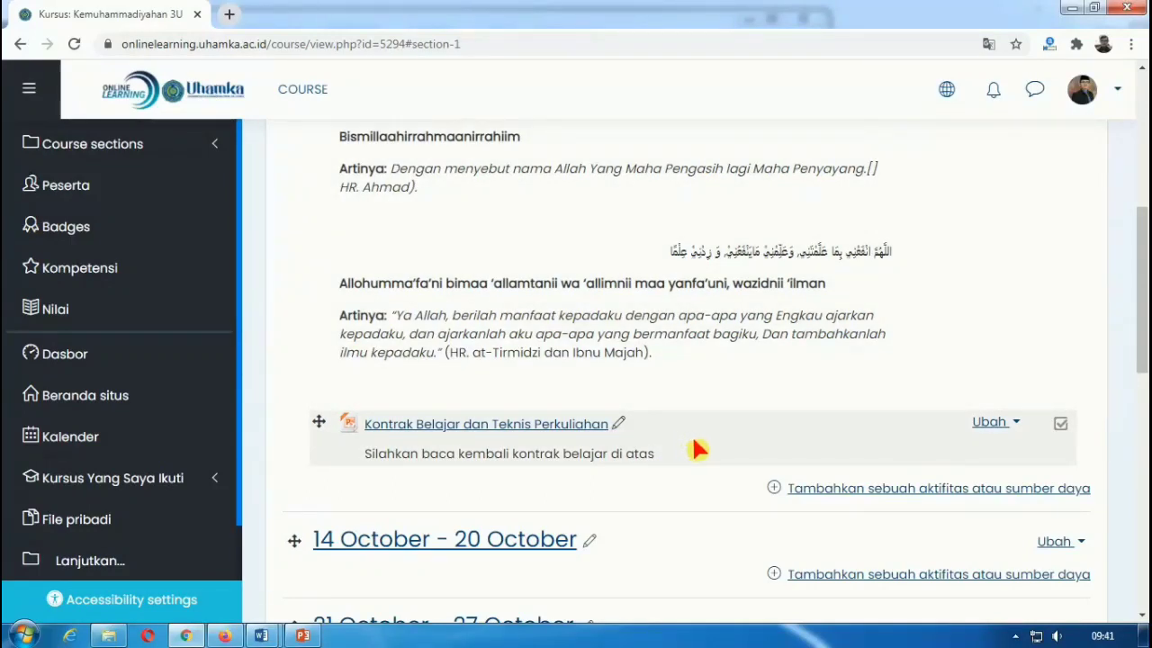
Step: Add another File resource named 'Silabus Mata Kuliah kemuhammadiyahan'
click(787, 490)
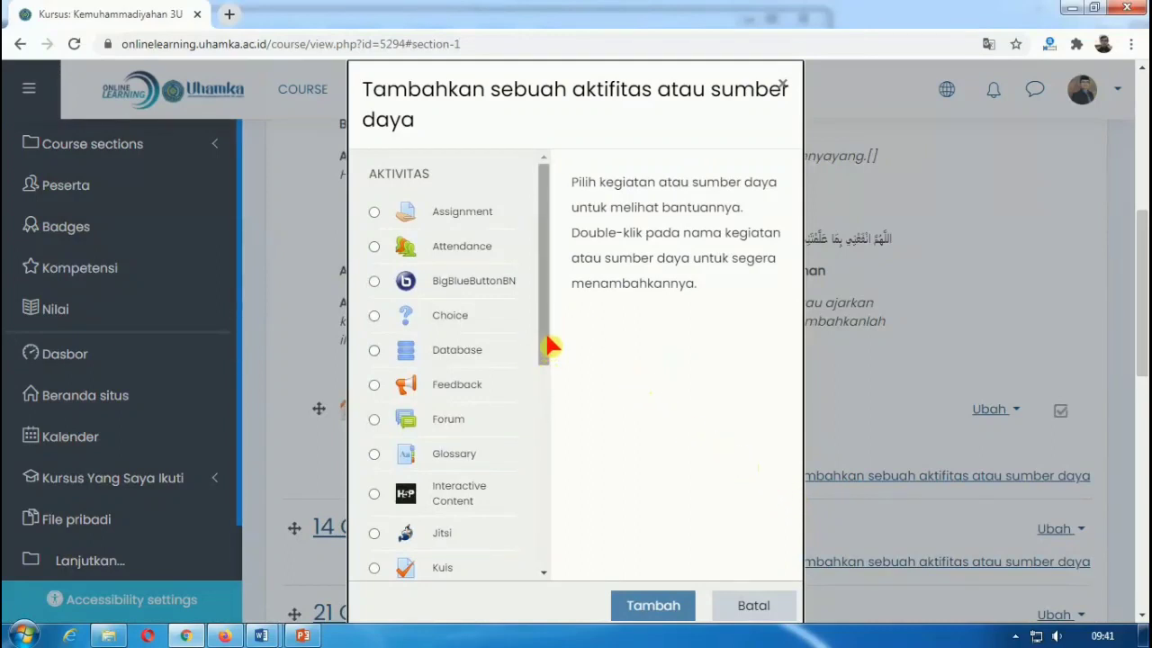
drag(551, 345, 537, 586)
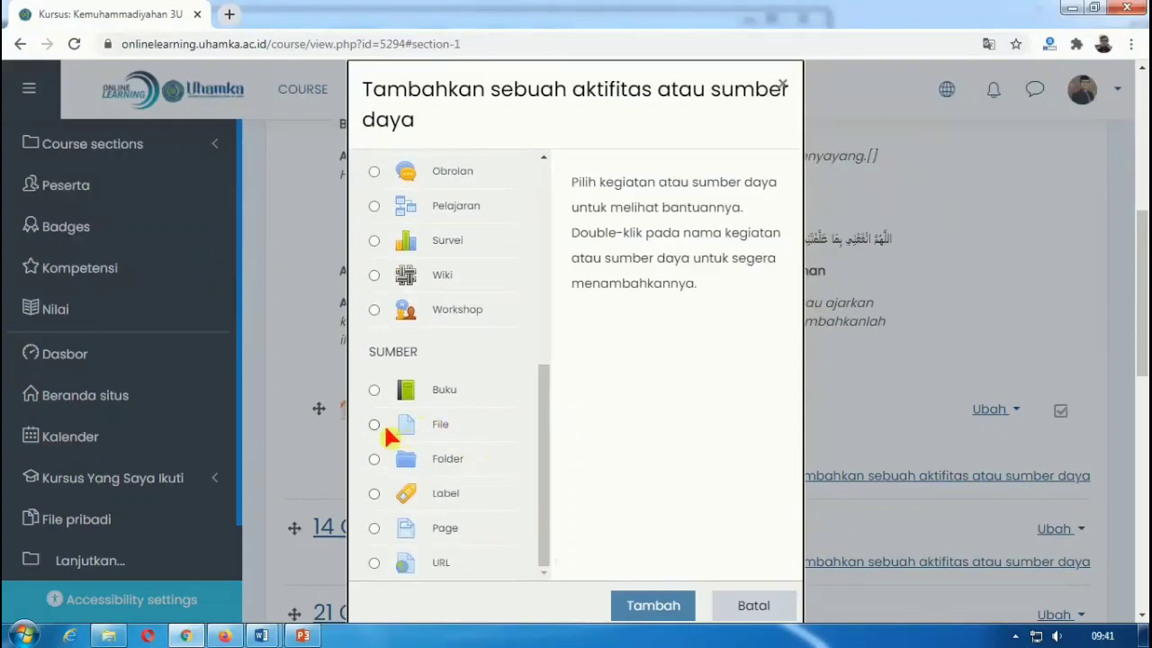
click(375, 429)
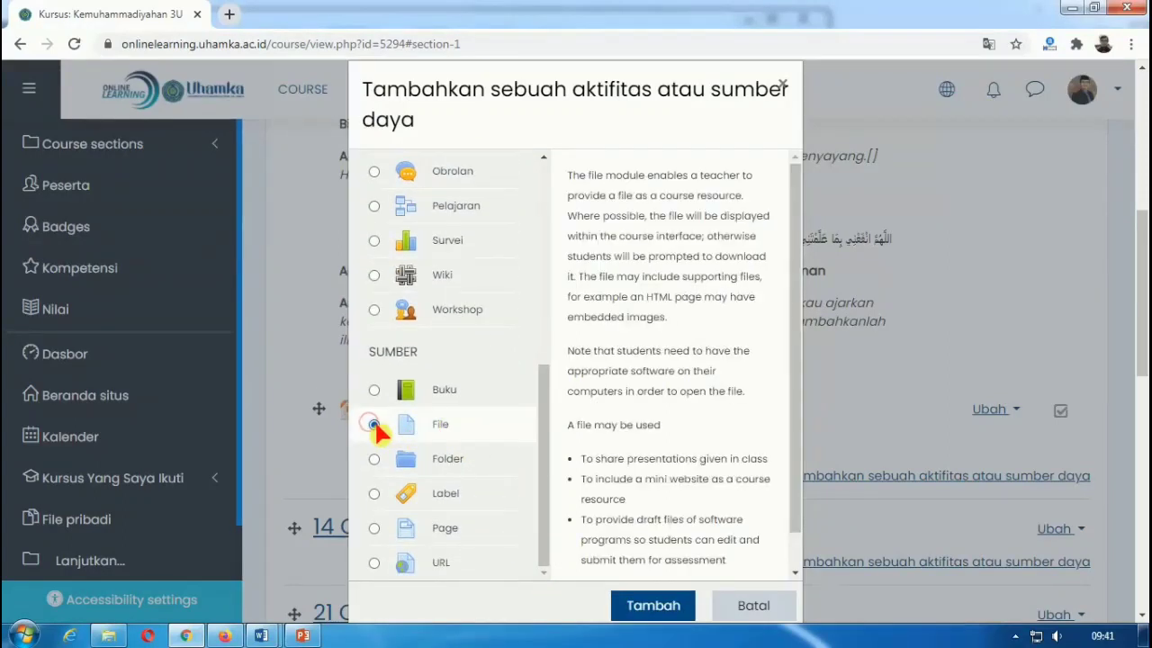
click(653, 608)
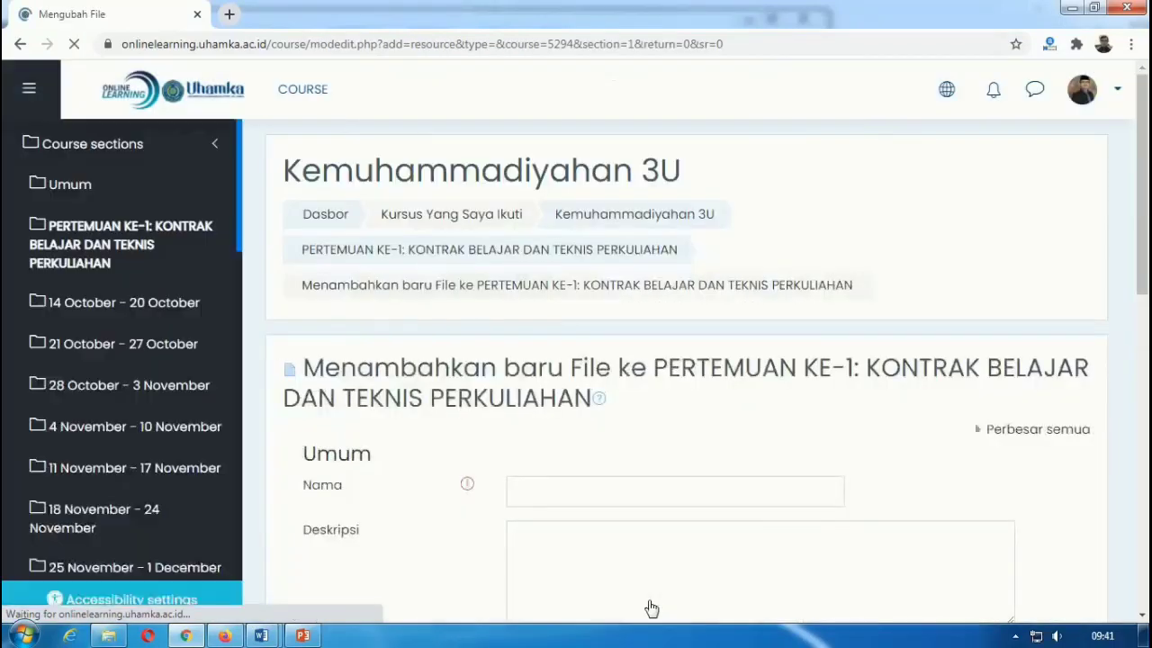
click(563, 490)
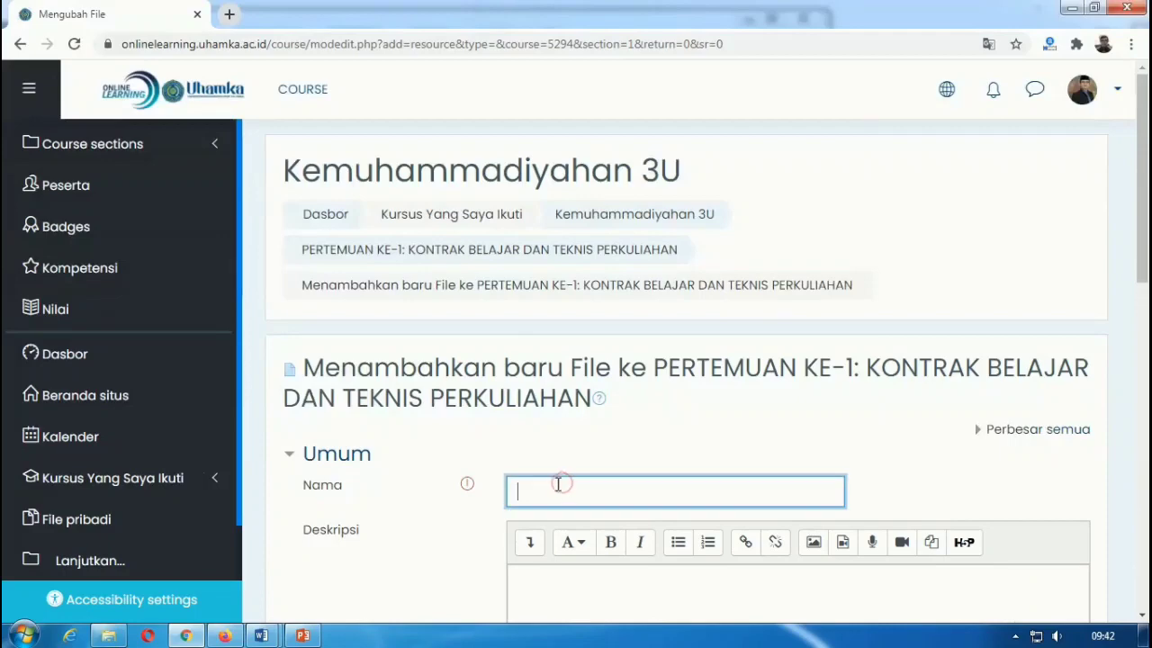
scroll(559, 482, down, 3)
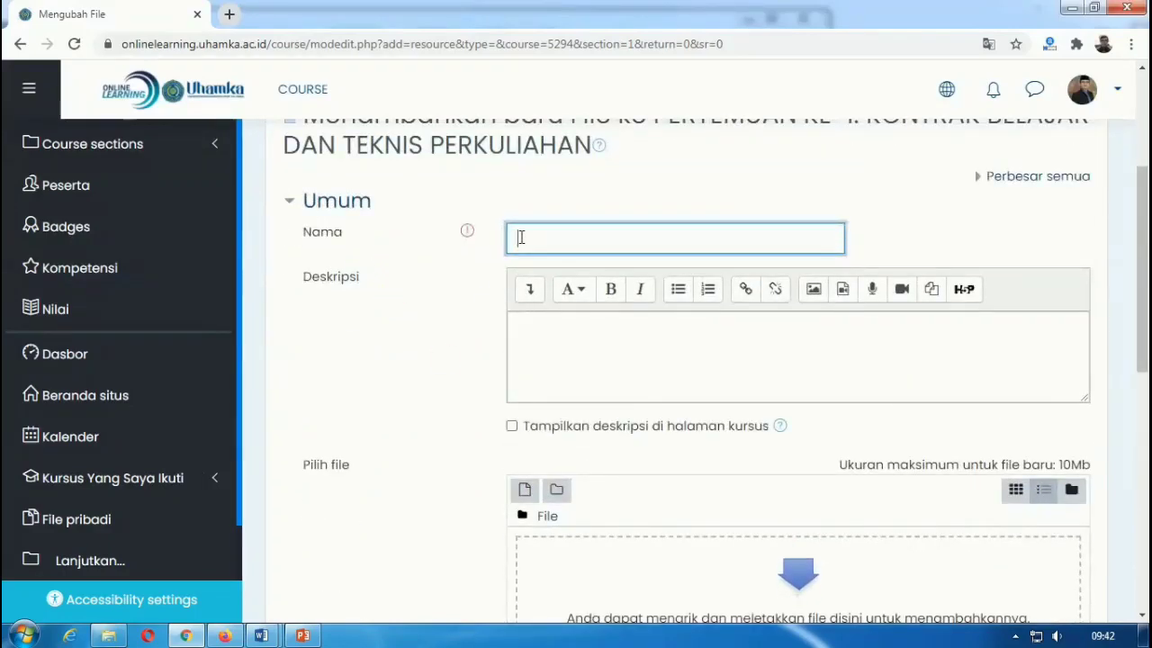
text(Silabus Mata )
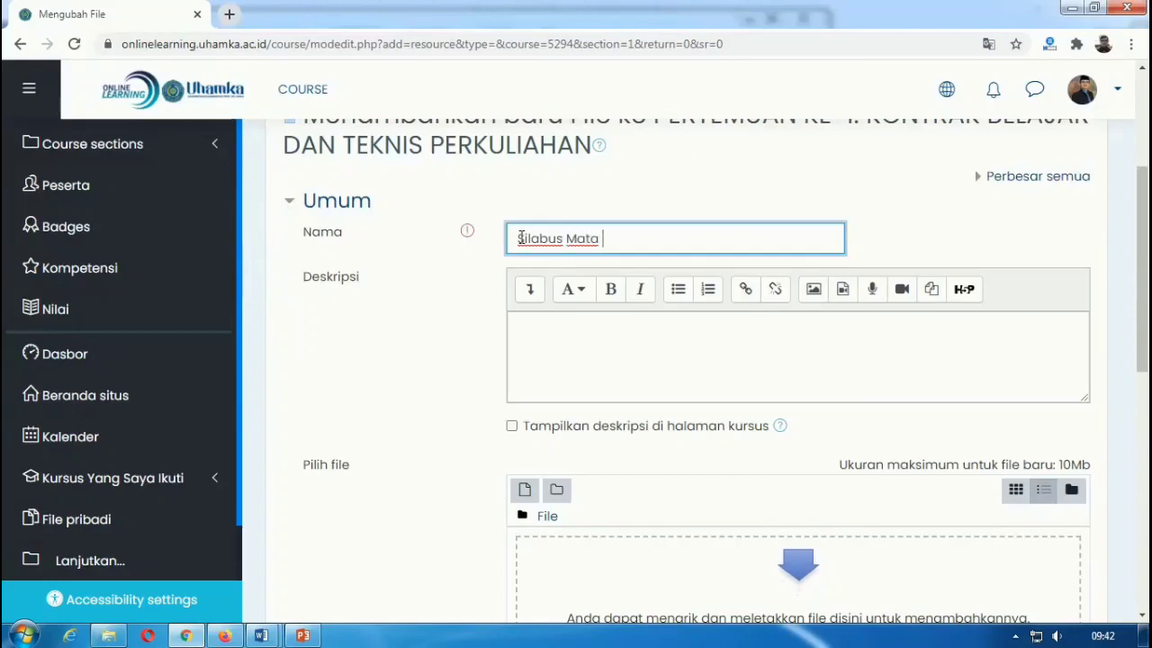
text(Kuliah kemuhamm)
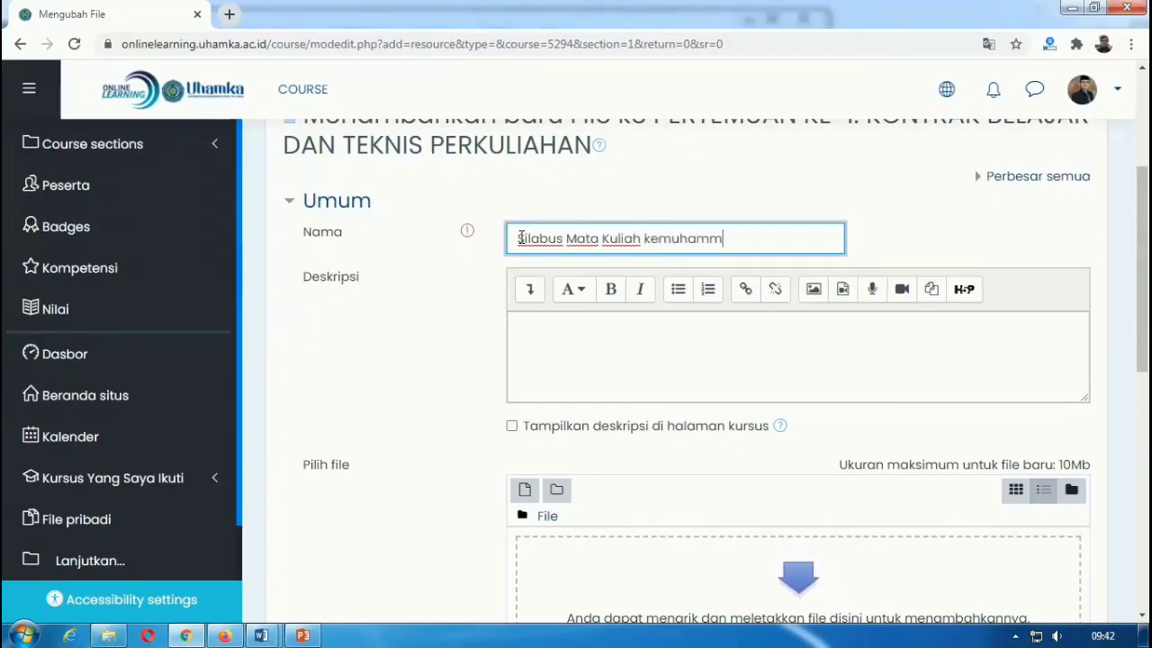
text(adiyahan)
Step: Describe it as 'Silahkan download dan pelajari silabus di atas' and show the description on the course page
click(558, 345)
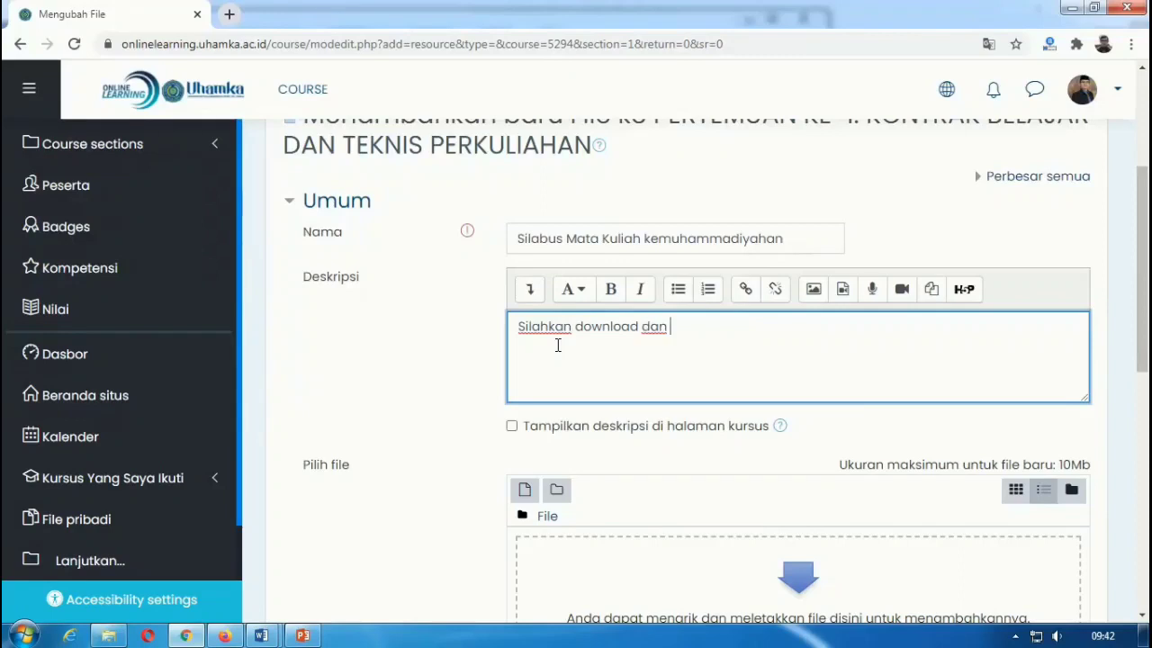
text(Silahkan download dan pelajari silabus di atas)
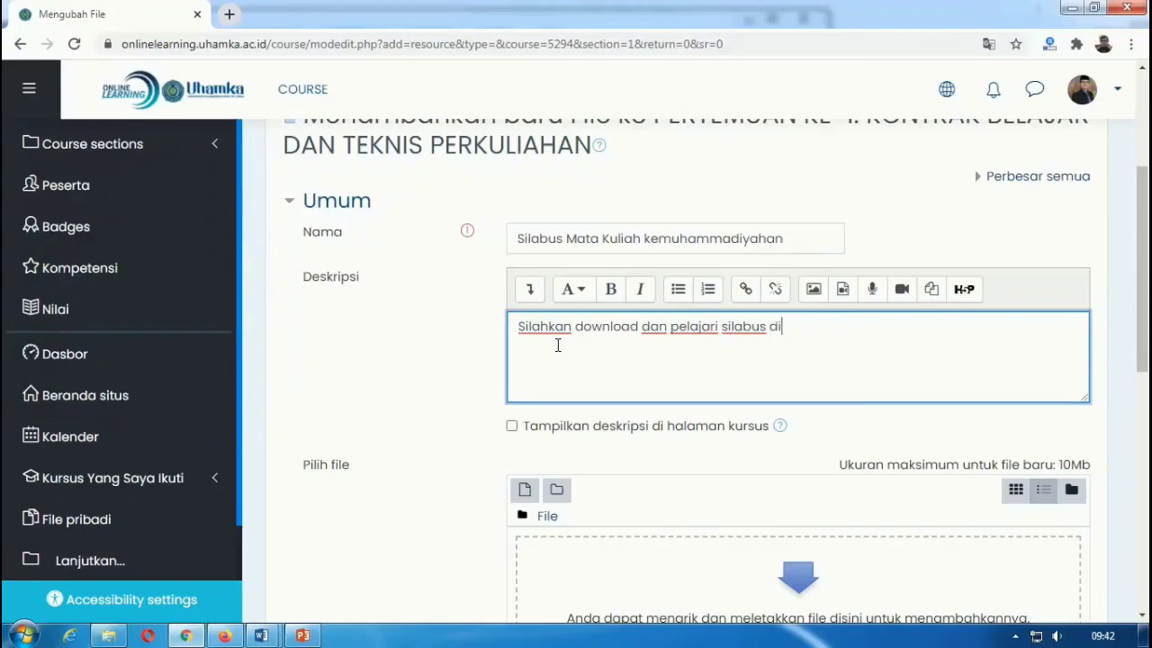
click(512, 427)
scroll(610, 456, down, 2)
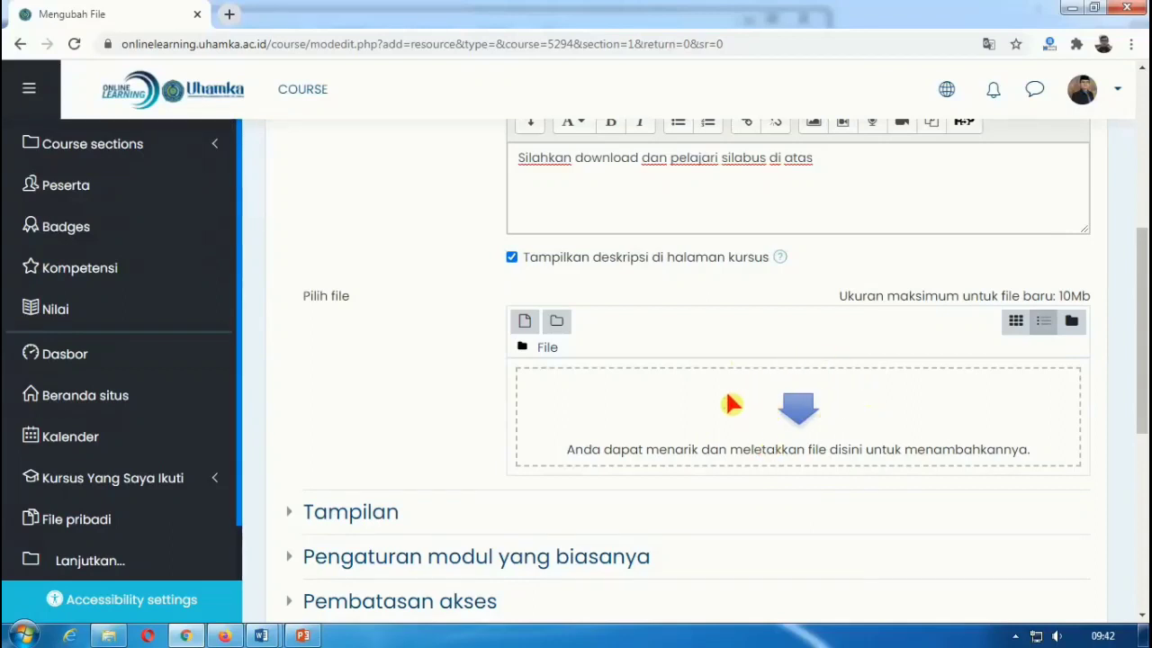
click(109, 635)
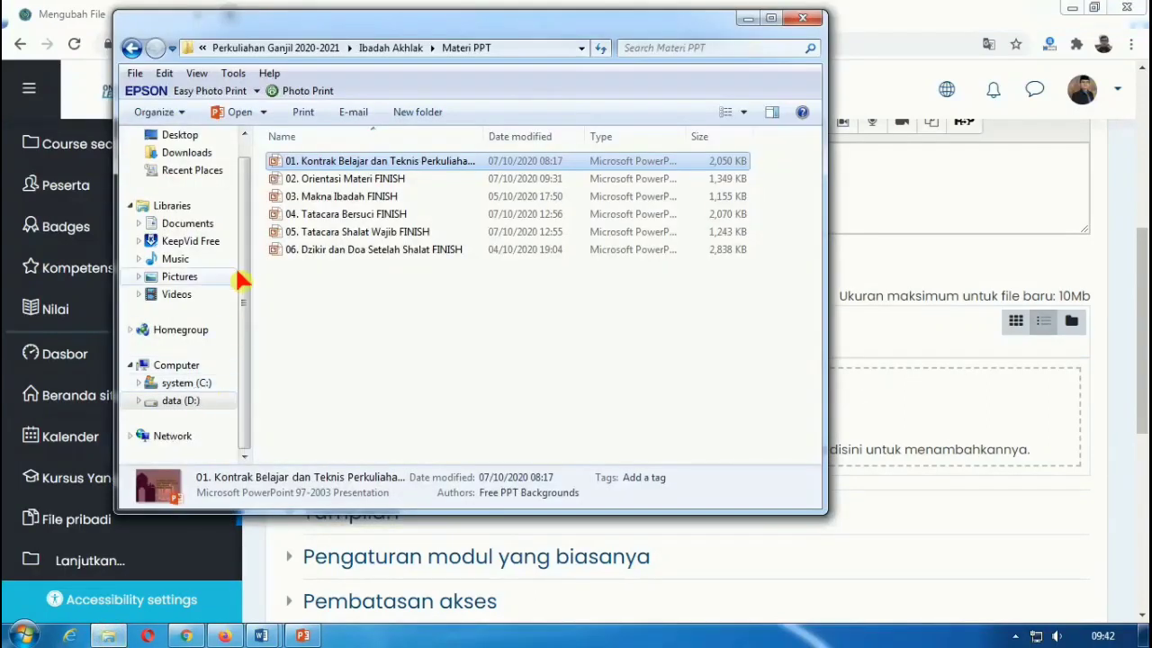
Step: Browse to the Silabus Revisi folder and drag Silabus-Kemuhammadiyahan.pdf into the Moodle upload box
click(132, 48)
click(132, 48)
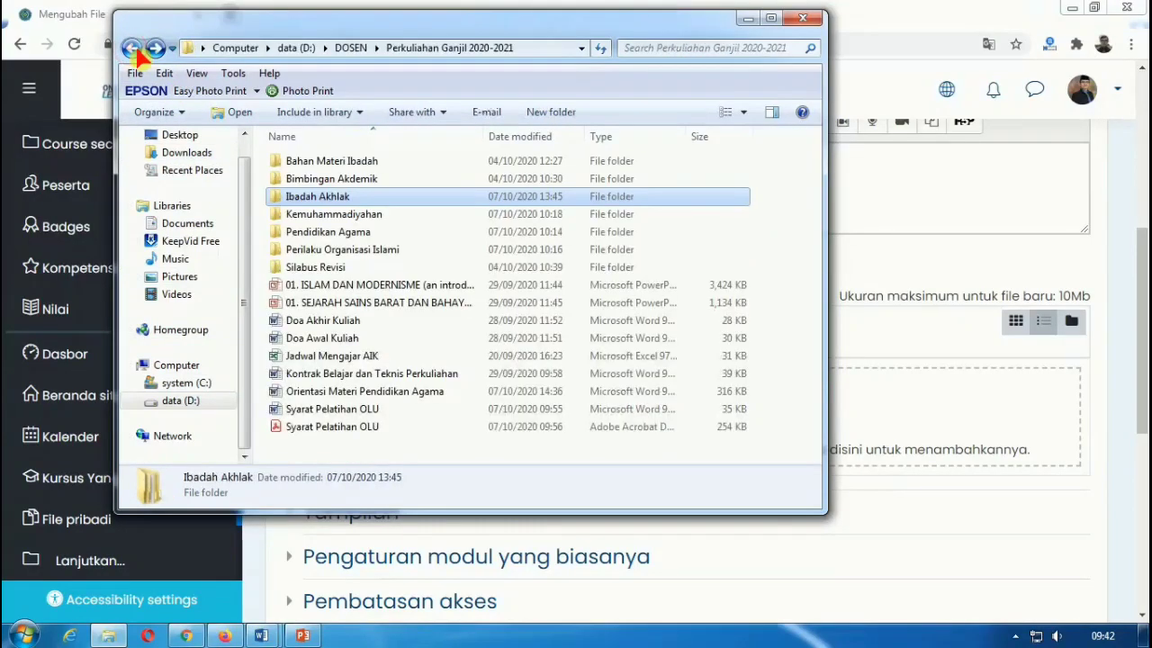
double_click(306, 214)
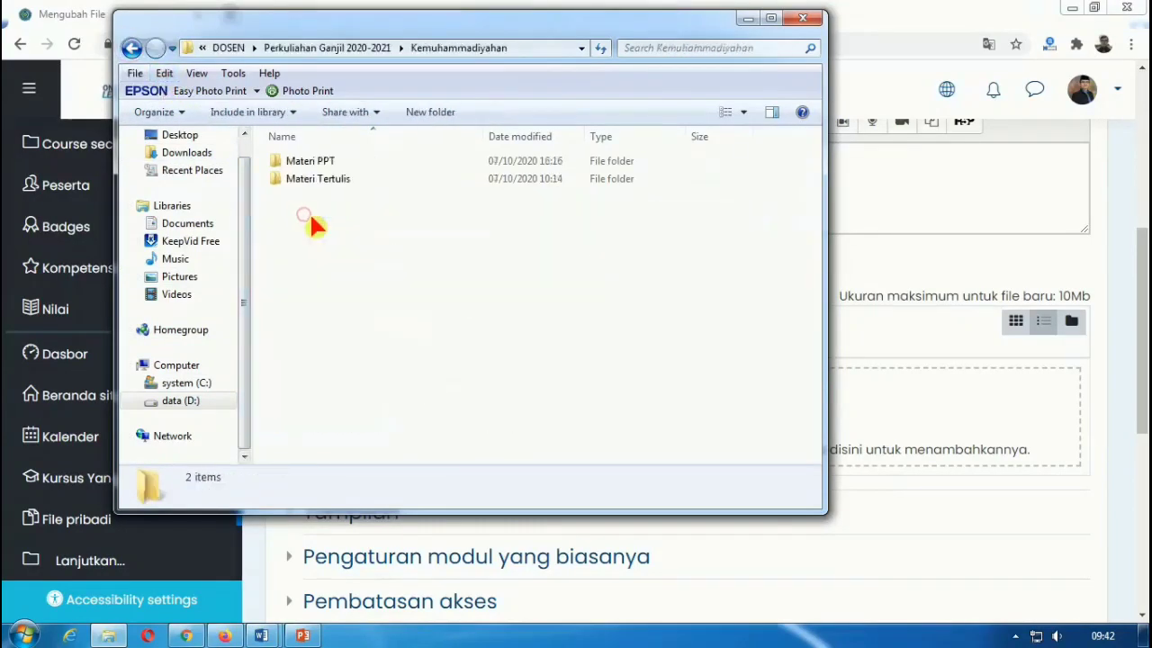
double_click(314, 164)
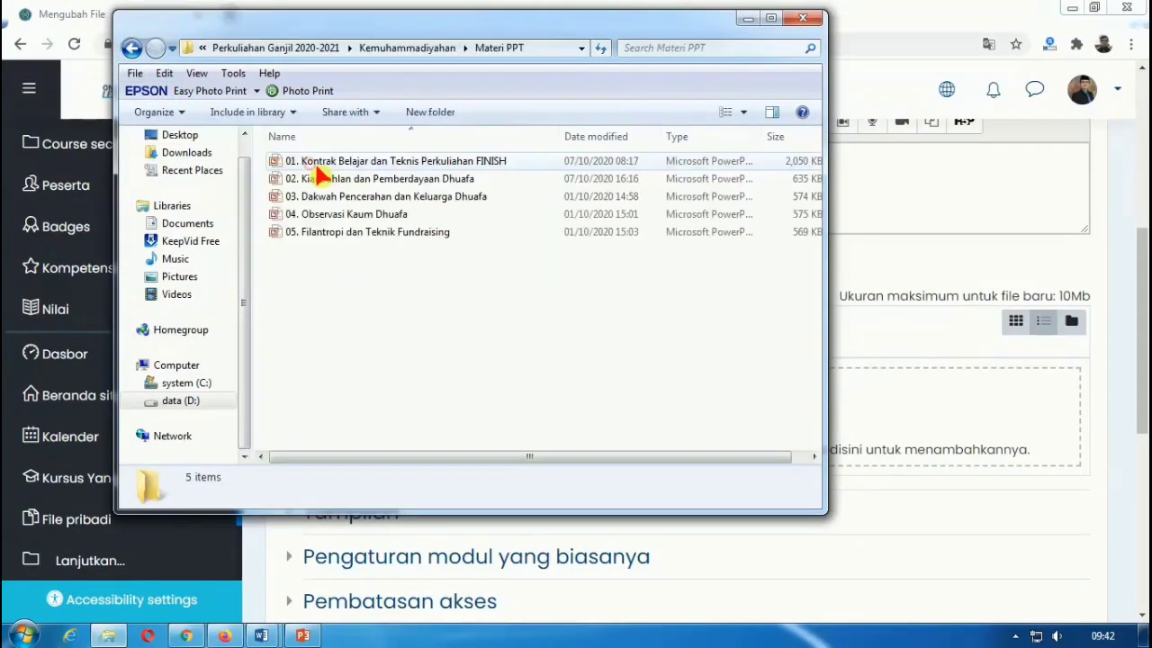
click(131, 48)
click(131, 47)
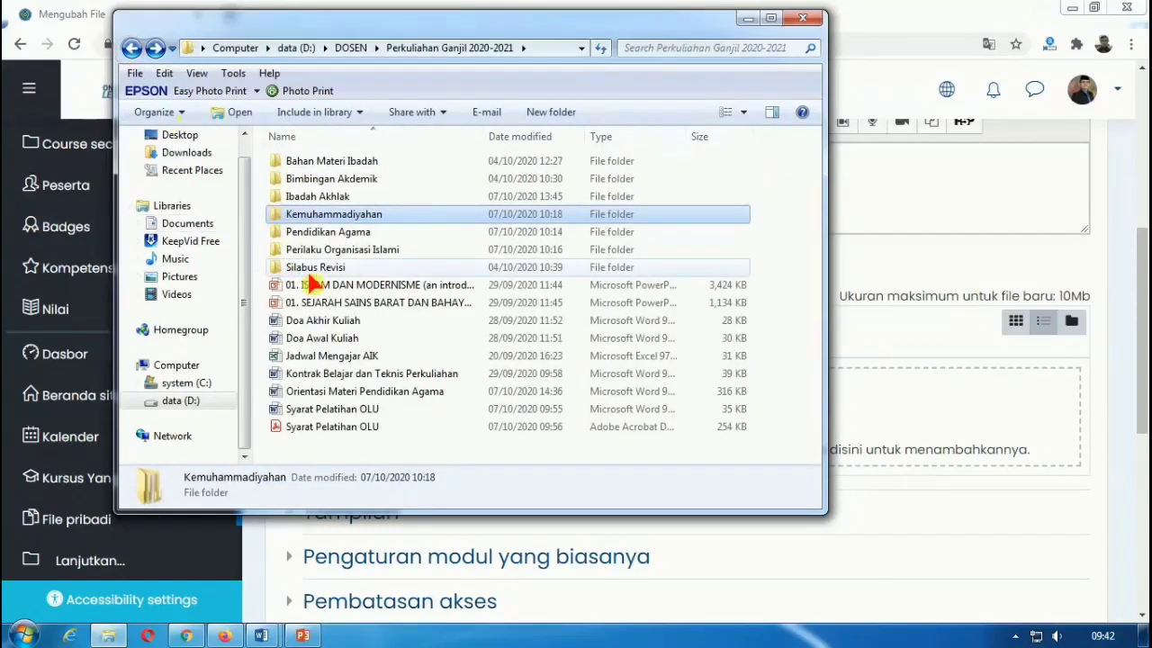
double_click(304, 267)
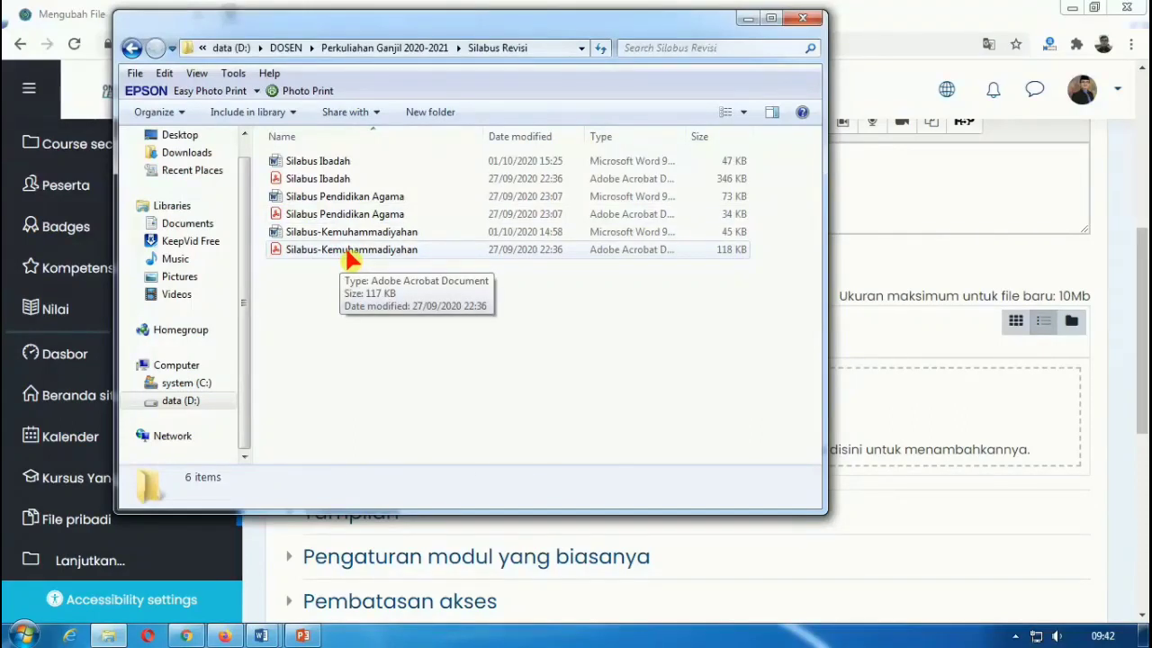
click(351, 257)
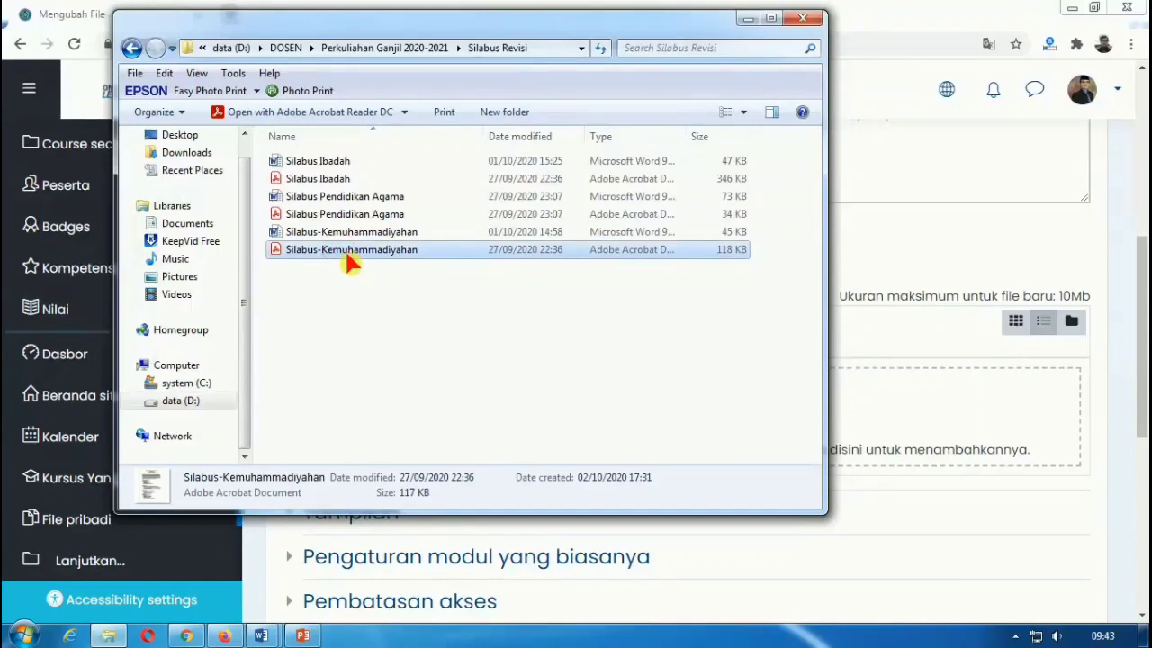
drag(351, 261, 789, 462)
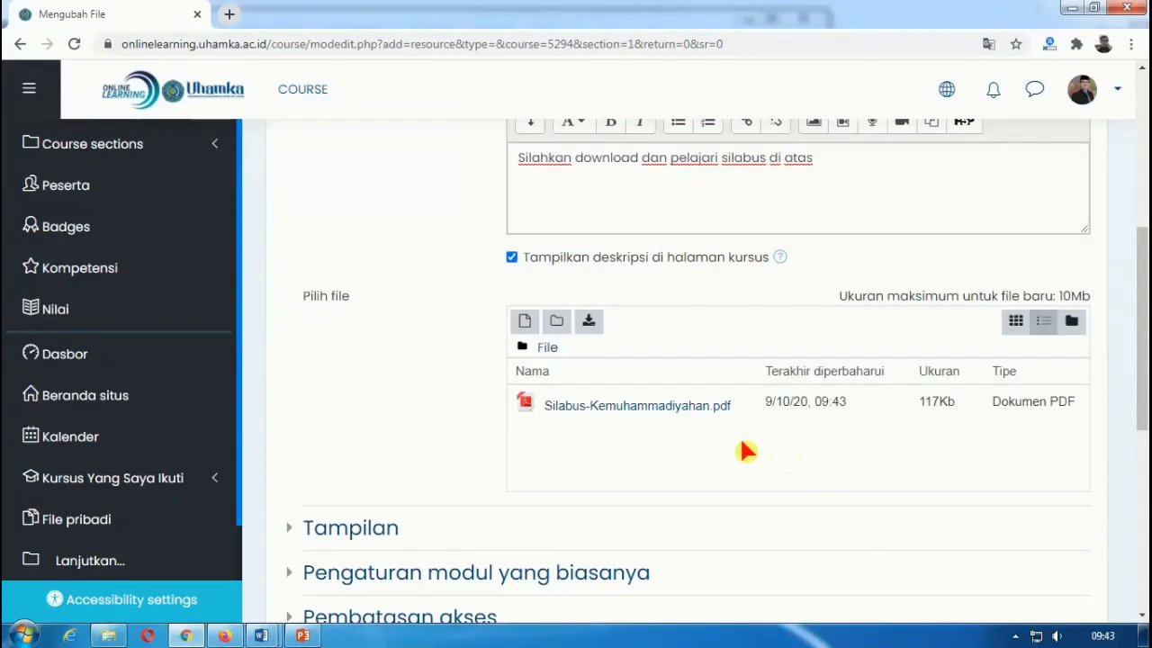
Step: Save the syllabus resource with Silabus-Kemuhammadiyahan.pdf attached via 'Simpan dan kembali ke kursus'
scroll(743, 450, down, 3)
scroll(715, 423, up, 3)
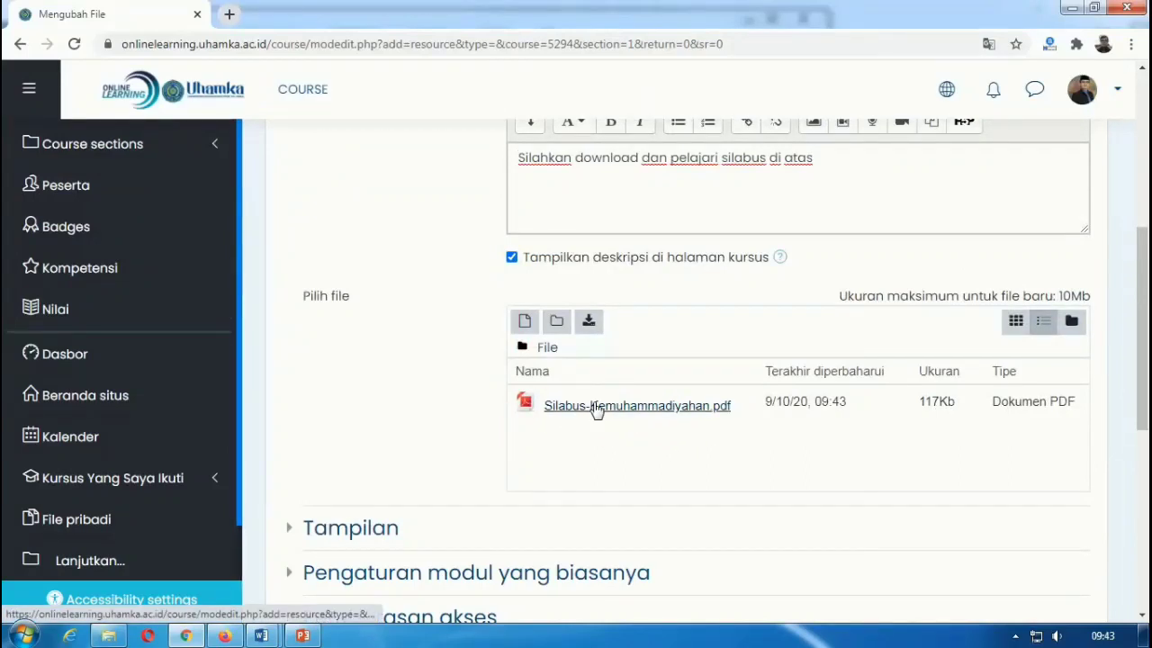
scroll(627, 438, down, 4)
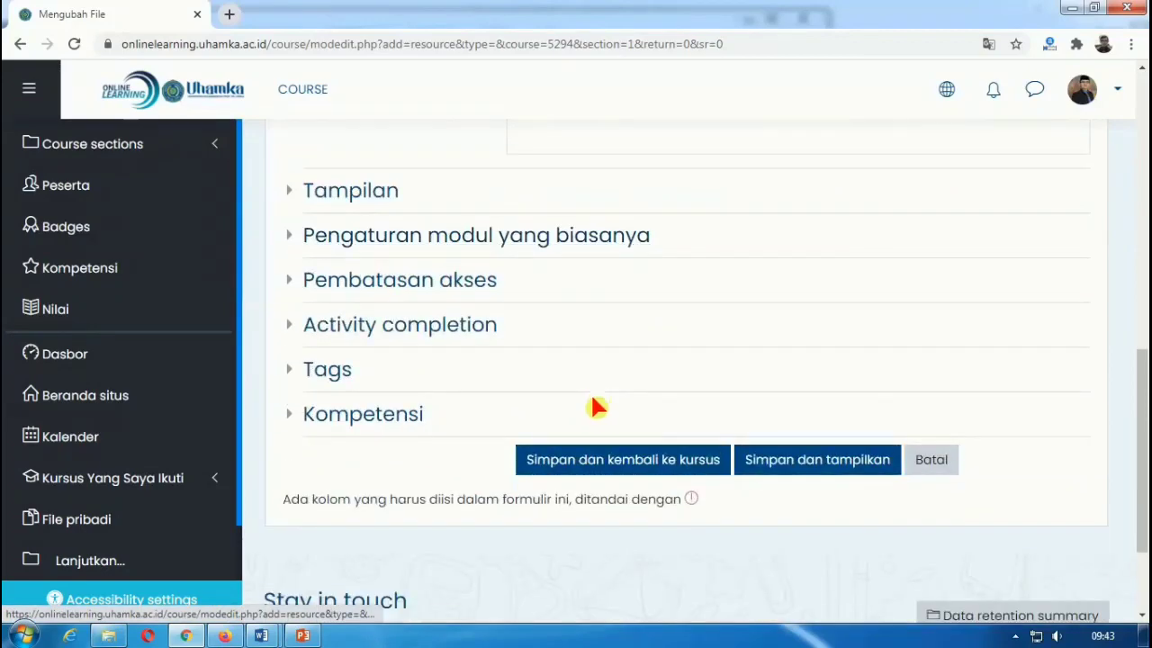
click(598, 469)
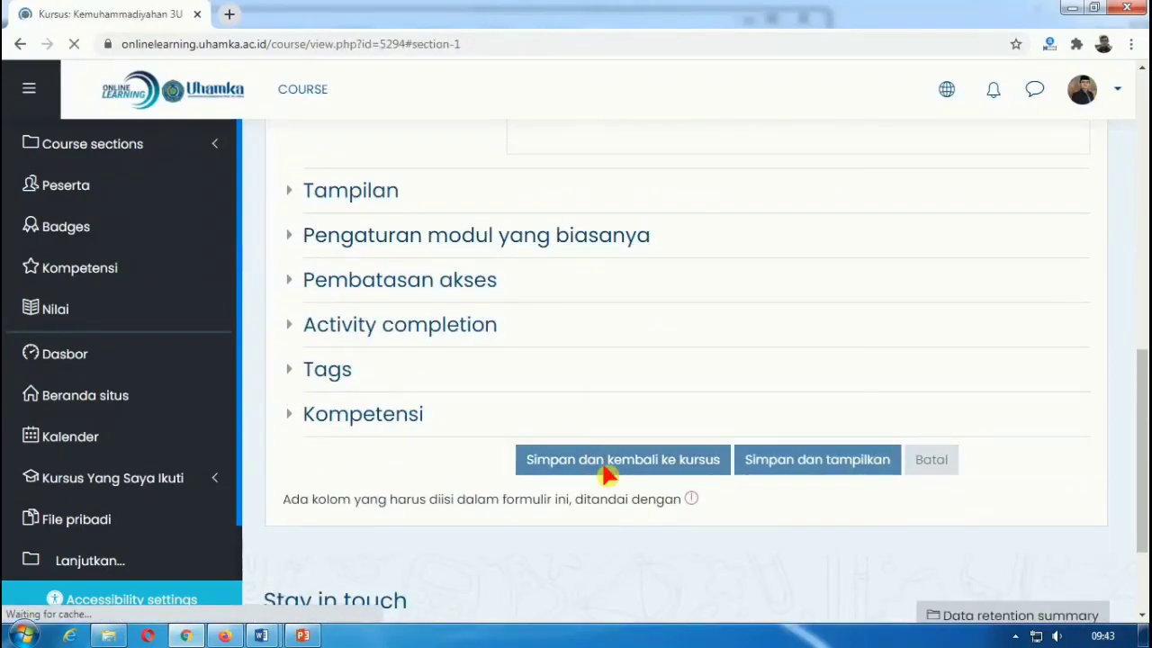
Step: Scroll the course page to review the Kontrak Belajar and Silabus resources with their descriptions
scroll(603, 463, down, 2)
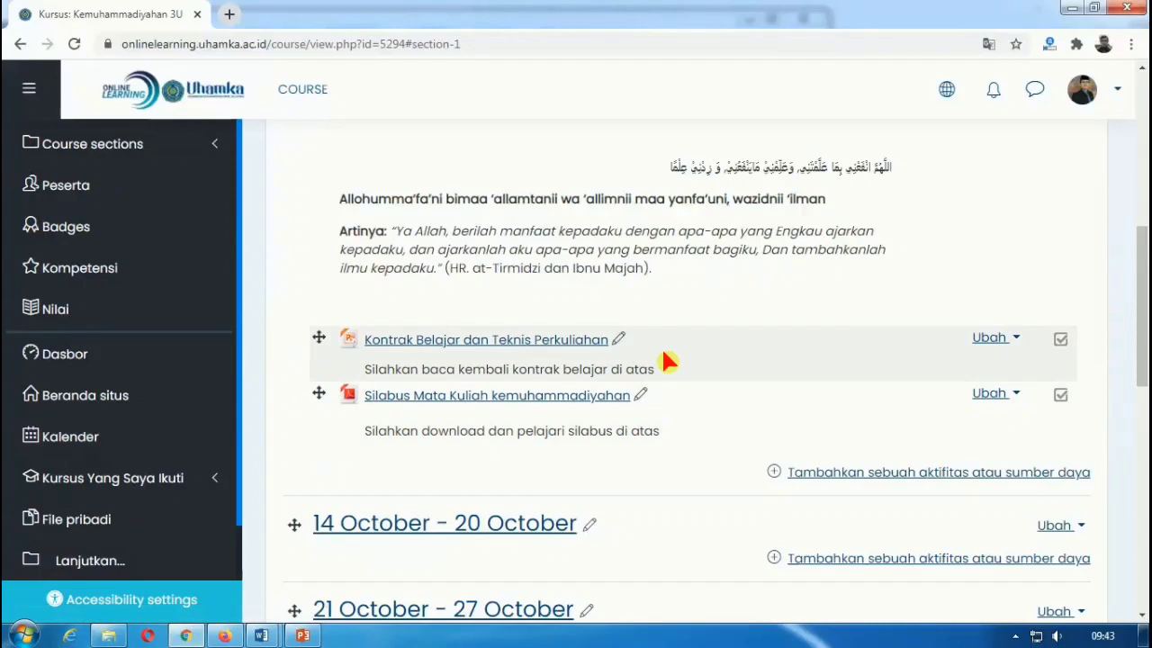
scroll(635, 362, up, 1)
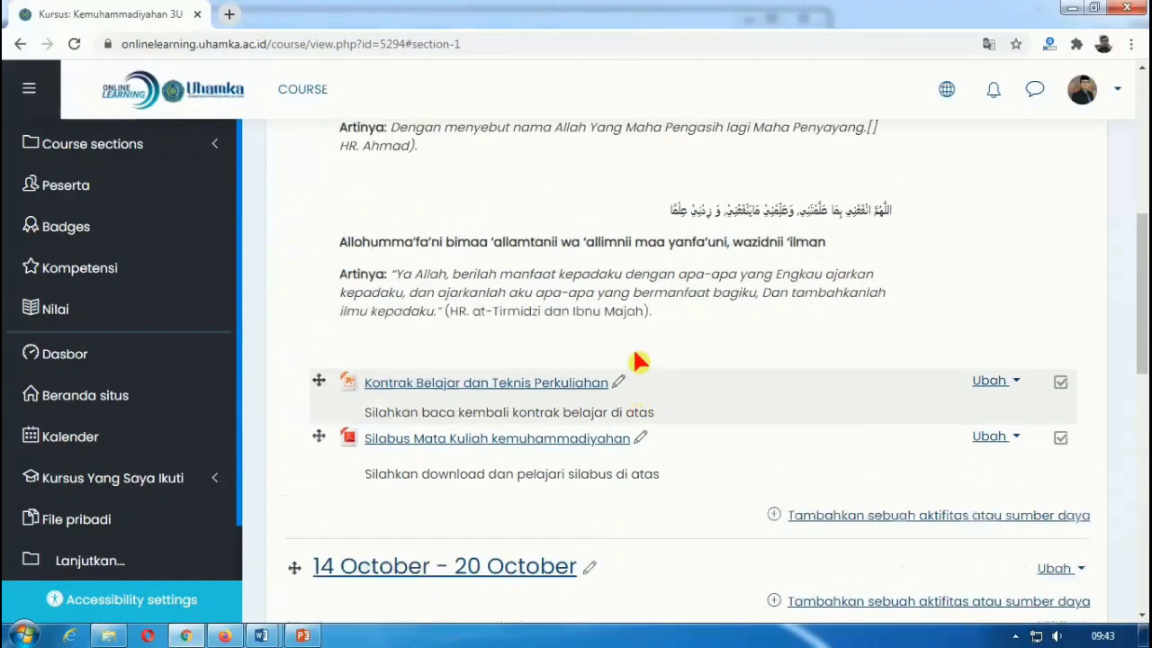
scroll(635, 361, up, 1)
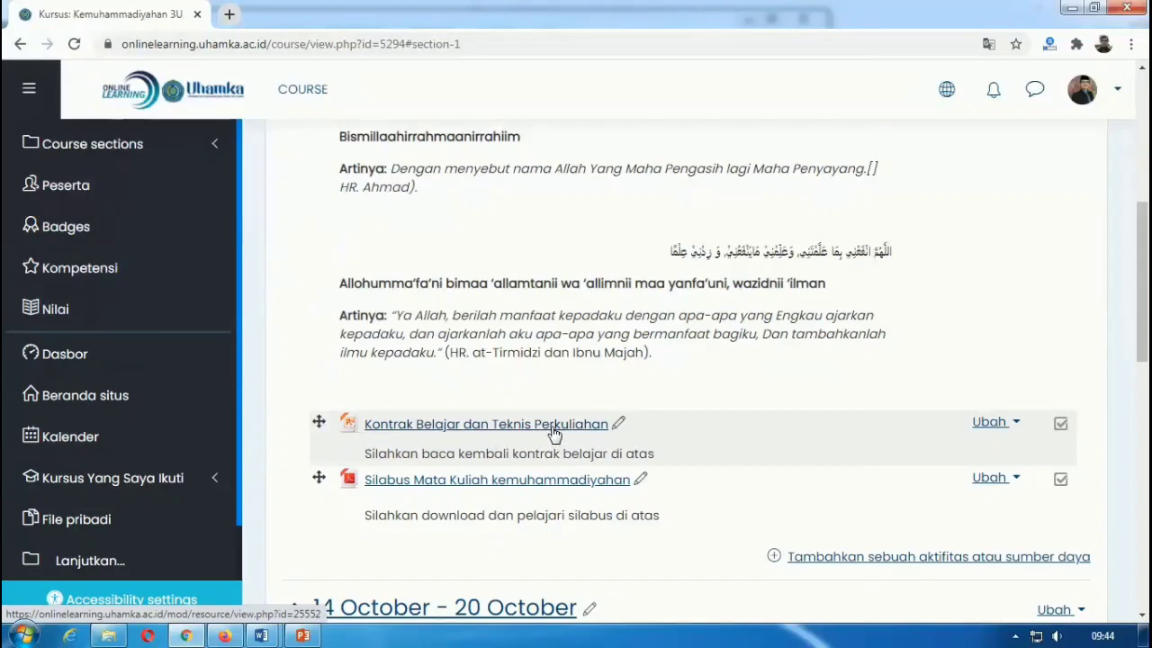
scroll(558, 437, down, 1)
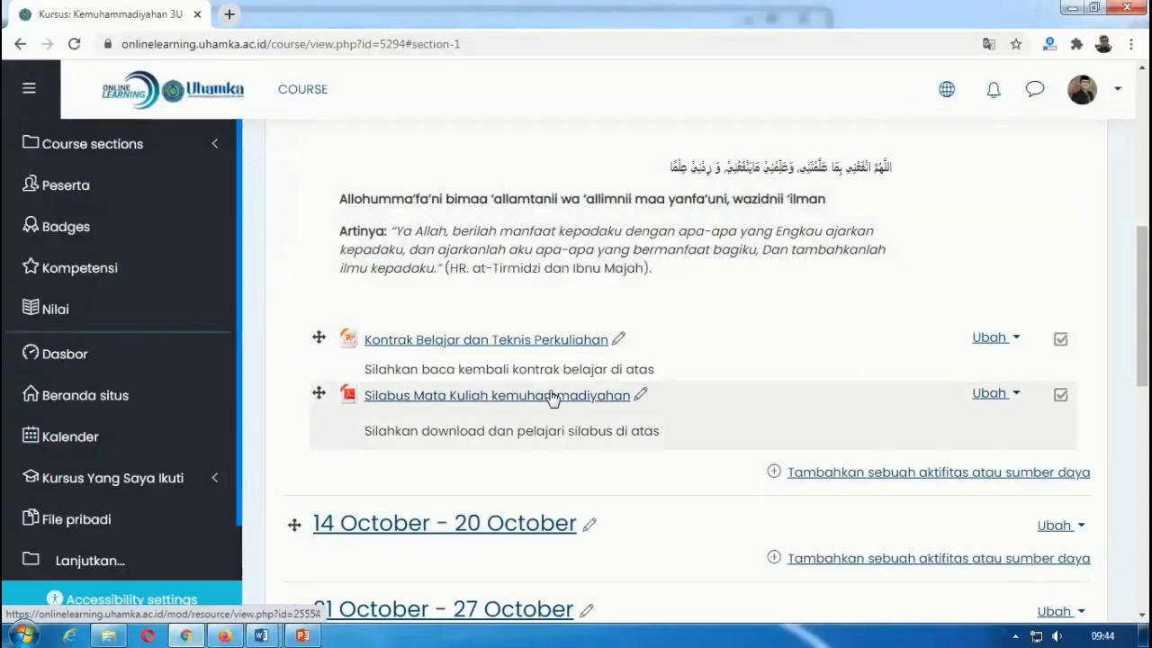
scroll(550, 399, up, 1)
scroll(625, 432, down, 1)
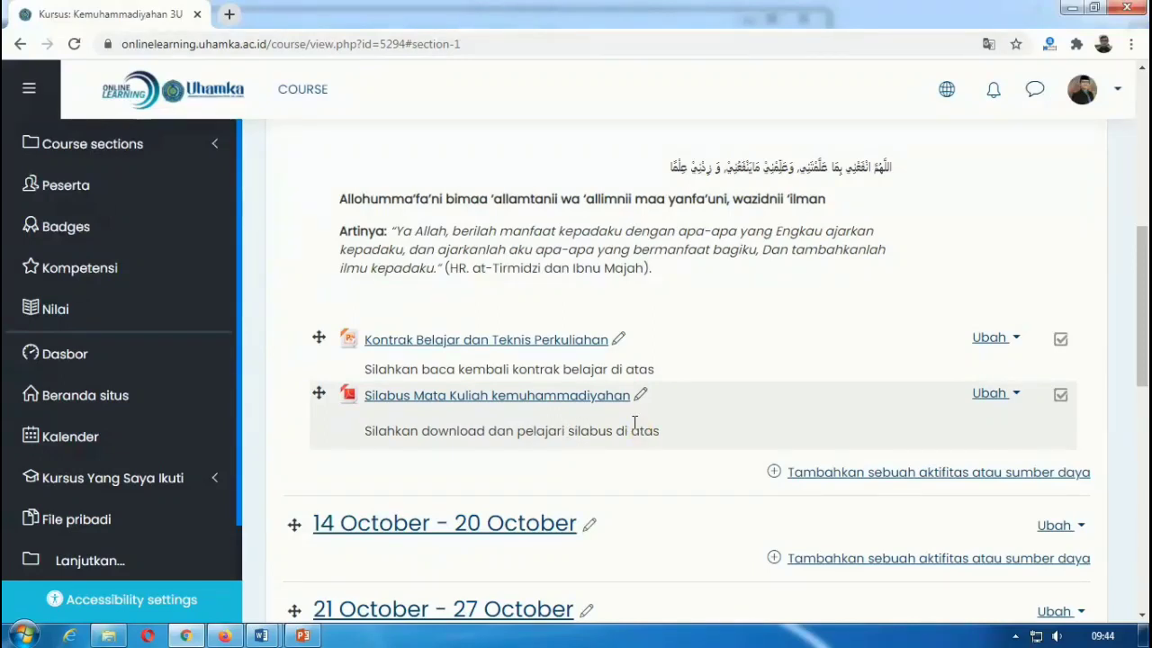
click(231, 15)
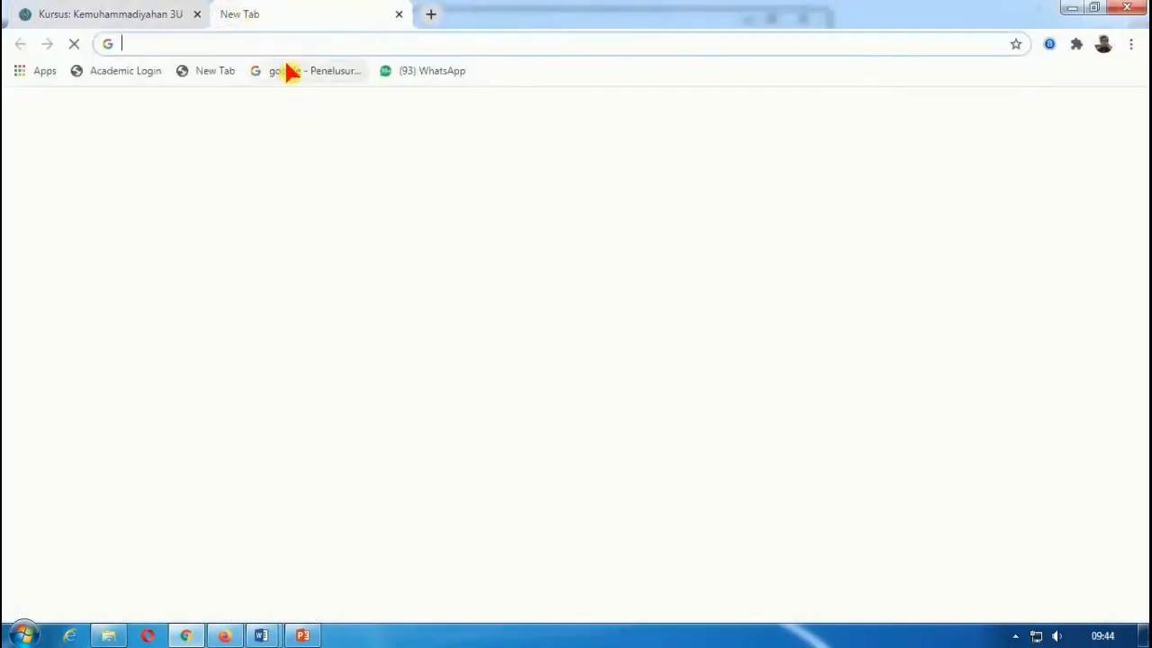
Step: Load youtube.com, open Channel Anda from the avatar menu, select its address, and switch back to Moodle
text(you)
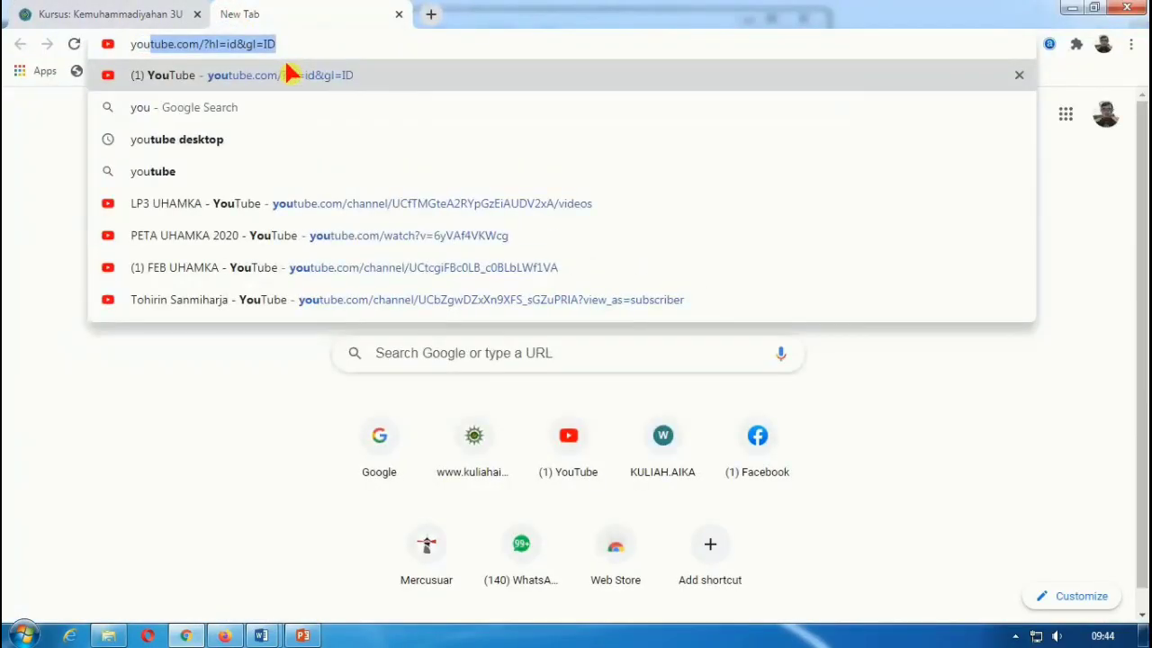
click(288, 72)
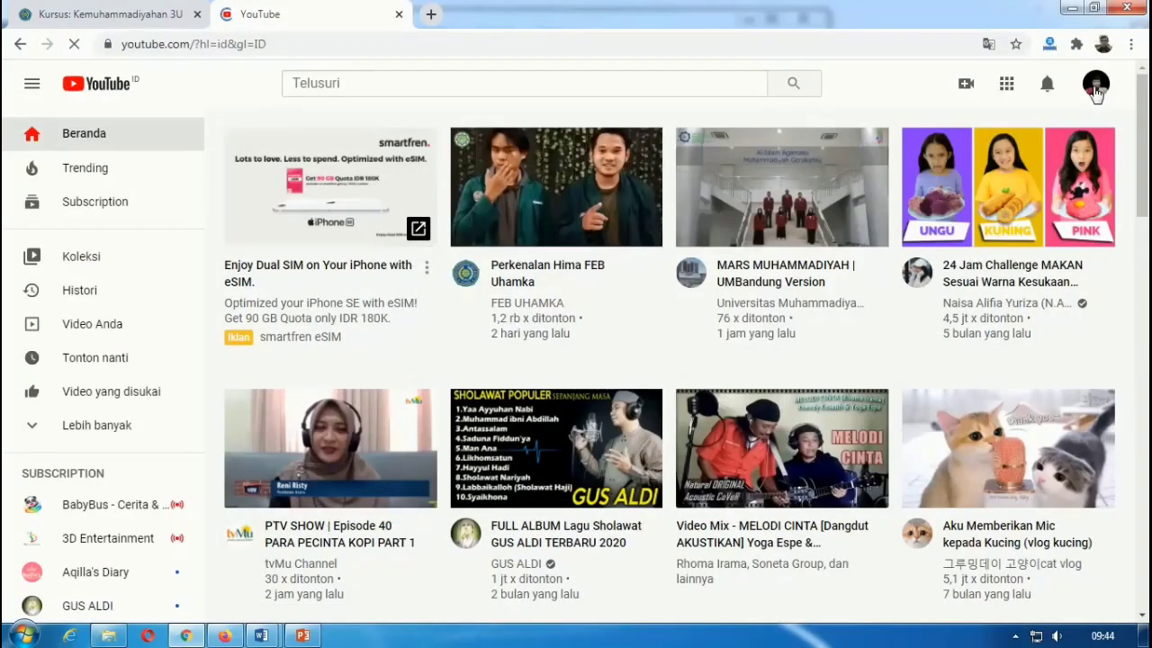
click(1097, 86)
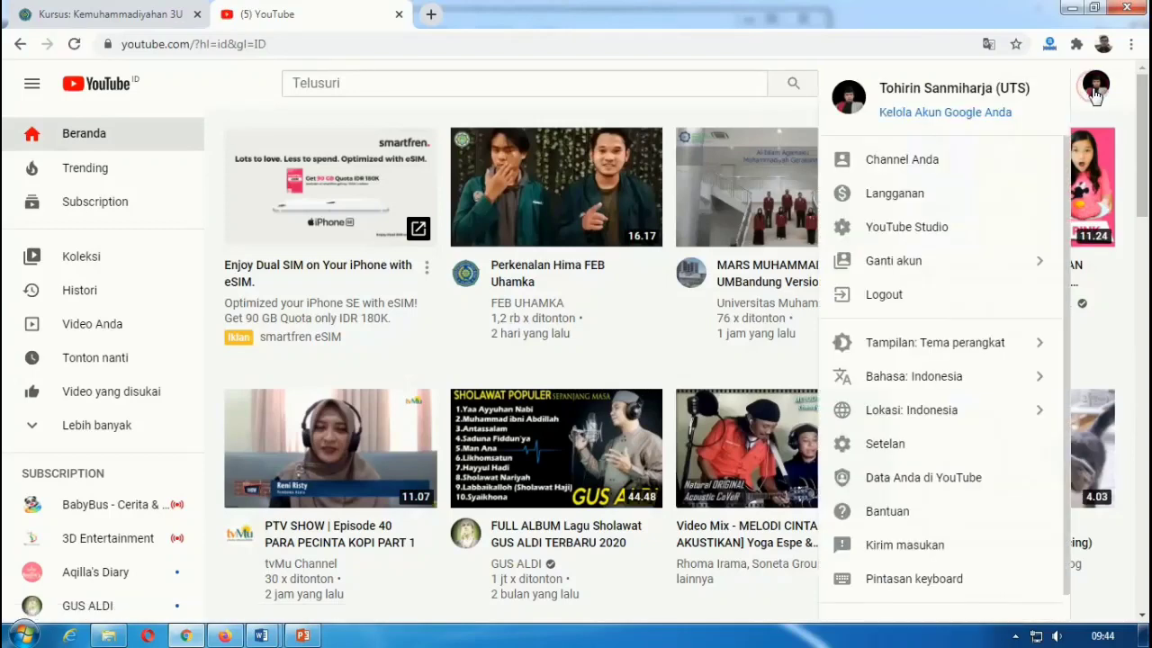
click(936, 159)
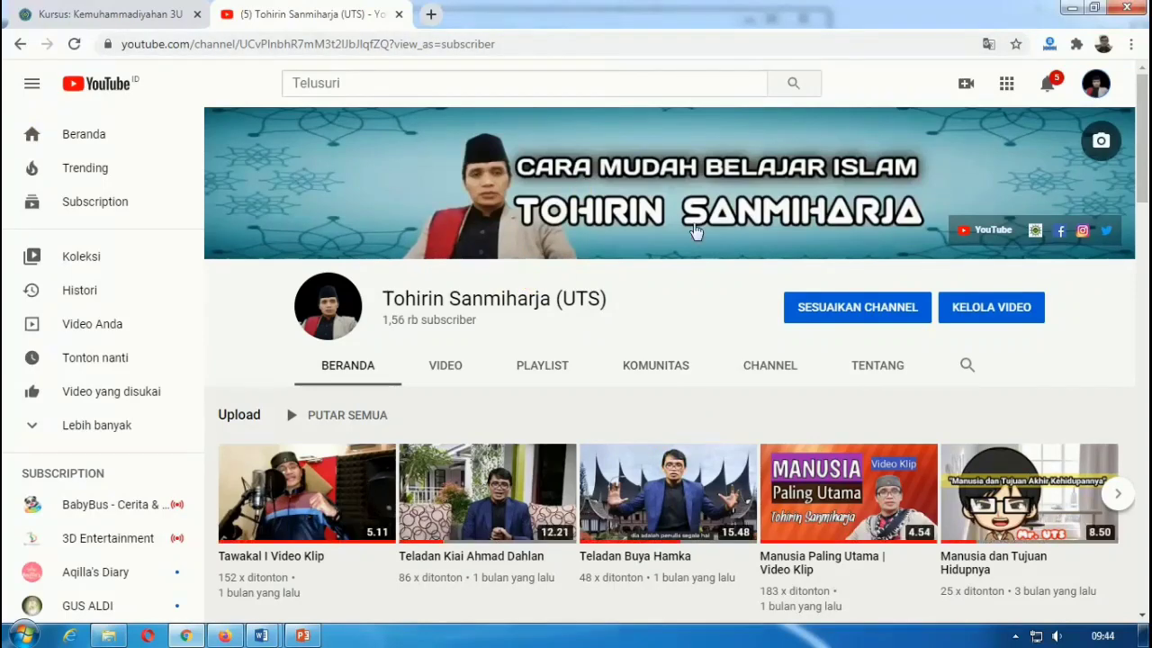
click(992, 304)
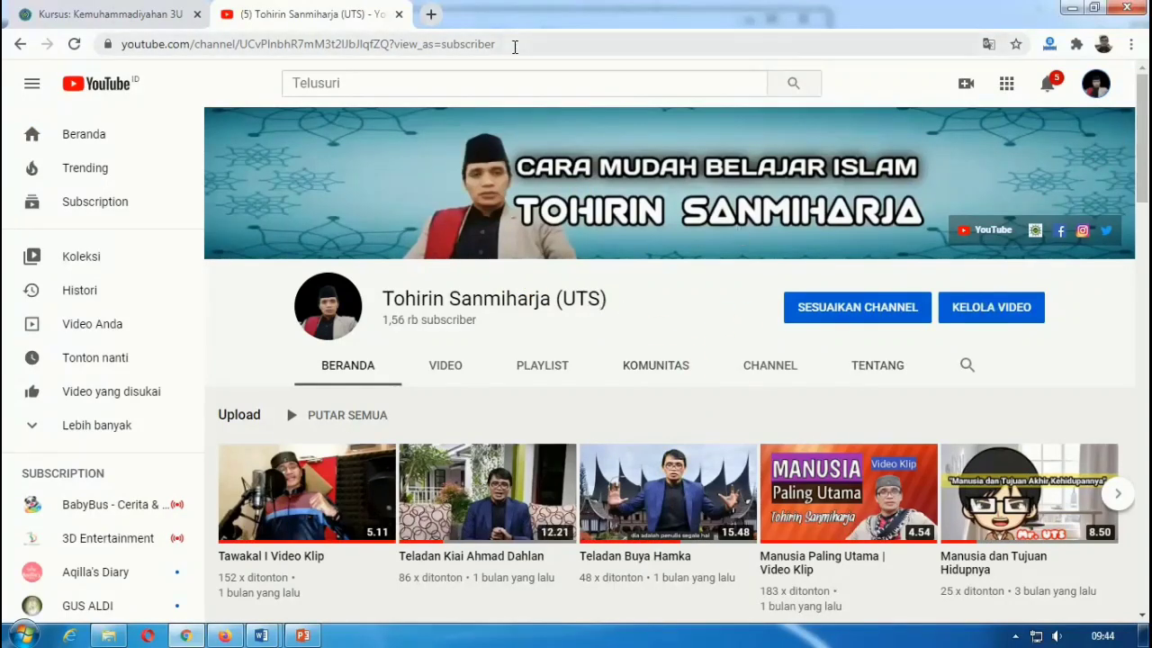
click(393, 42)
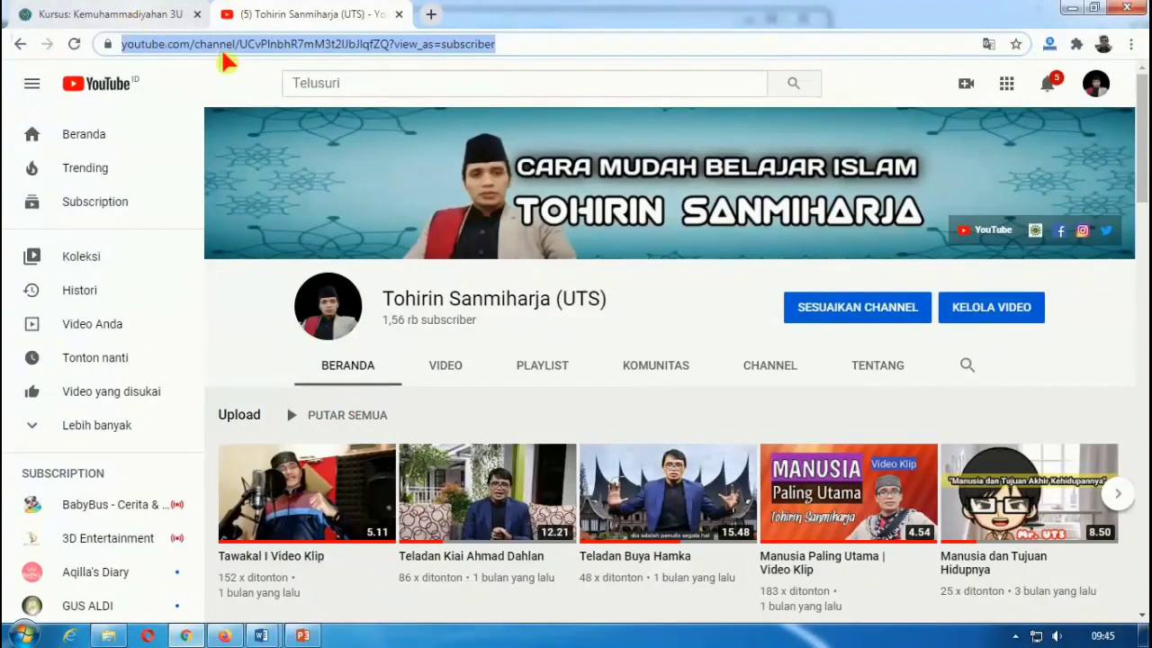
click(117, 14)
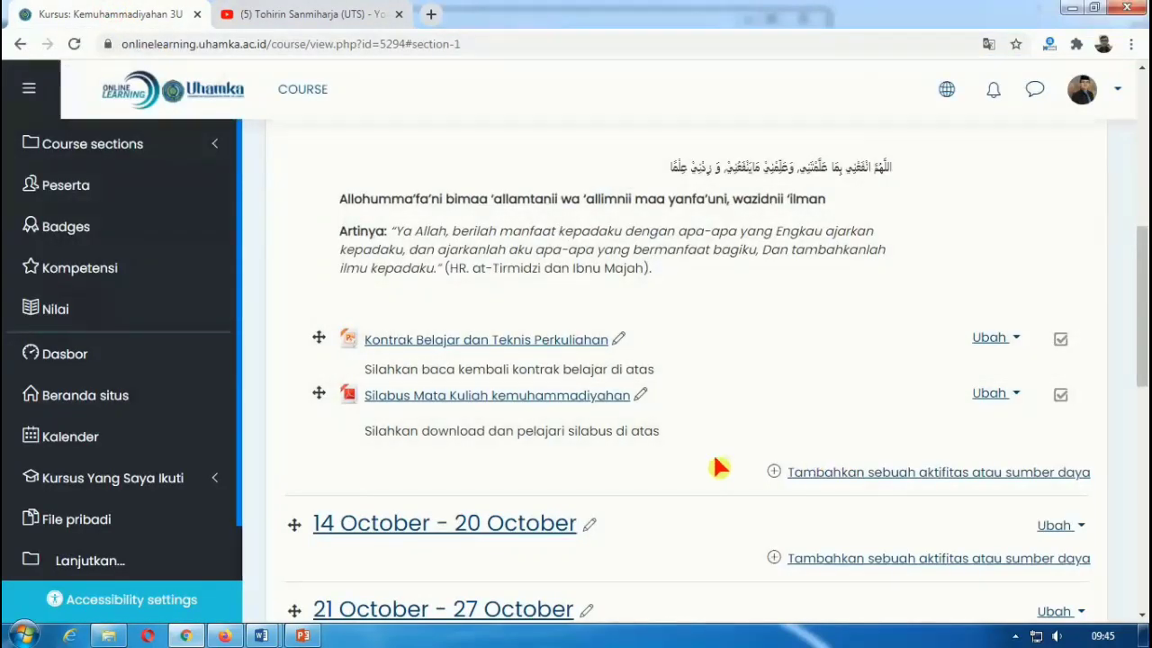
Step: Add a URL resource to PERTEMUAN KE-1 and name it 'Youtube Kuliah AIK'
click(844, 479)
drag(545, 307, 547, 552)
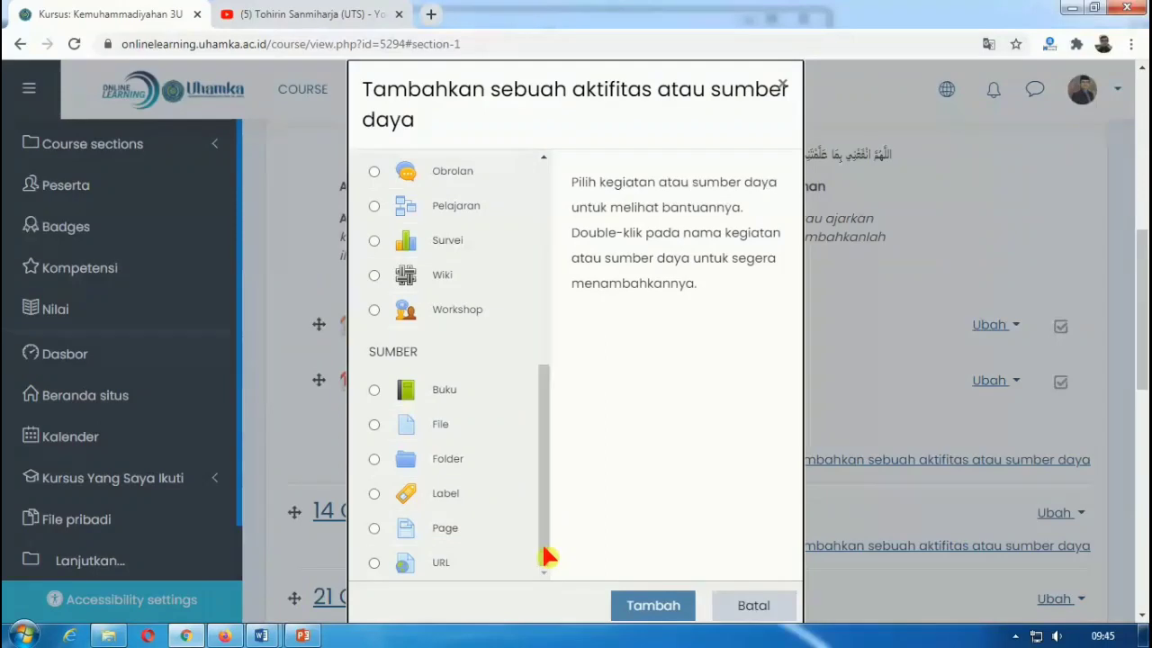
click(377, 564)
click(639, 608)
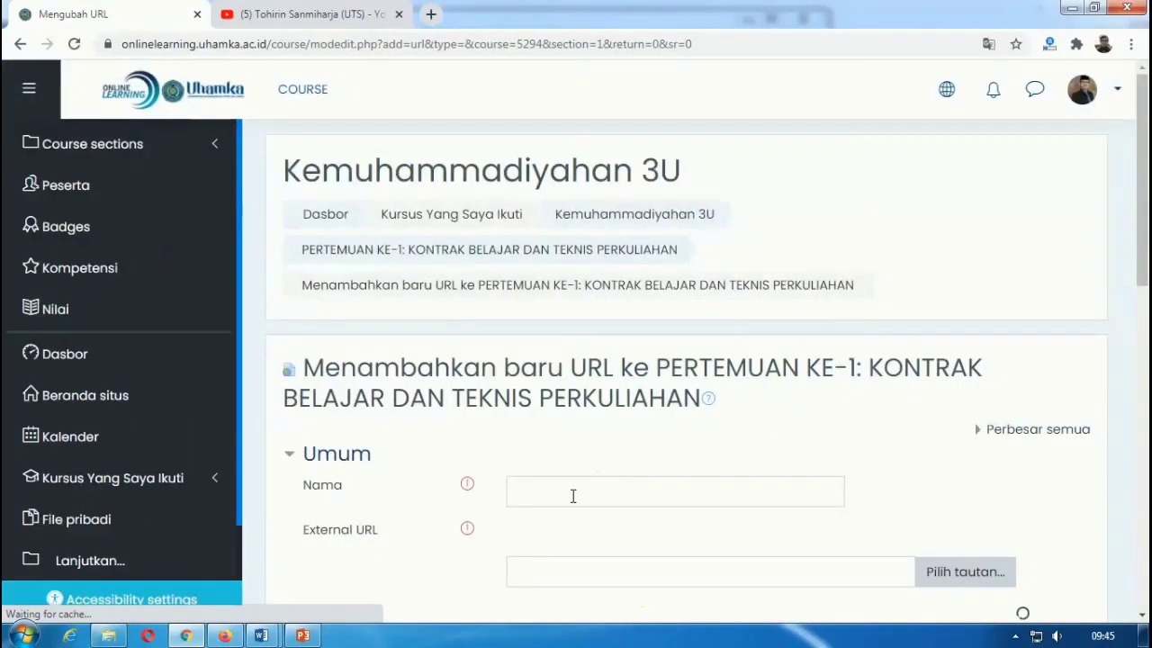
click(572, 495)
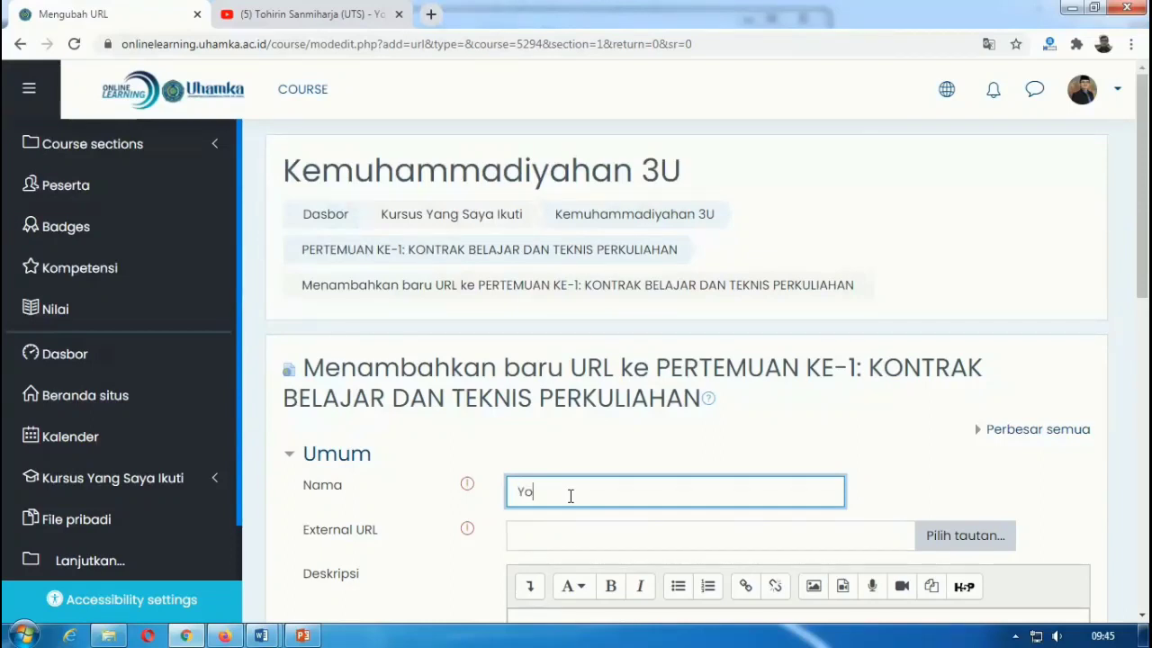
text(Akun)
text(Youtube Kuliah AIK)
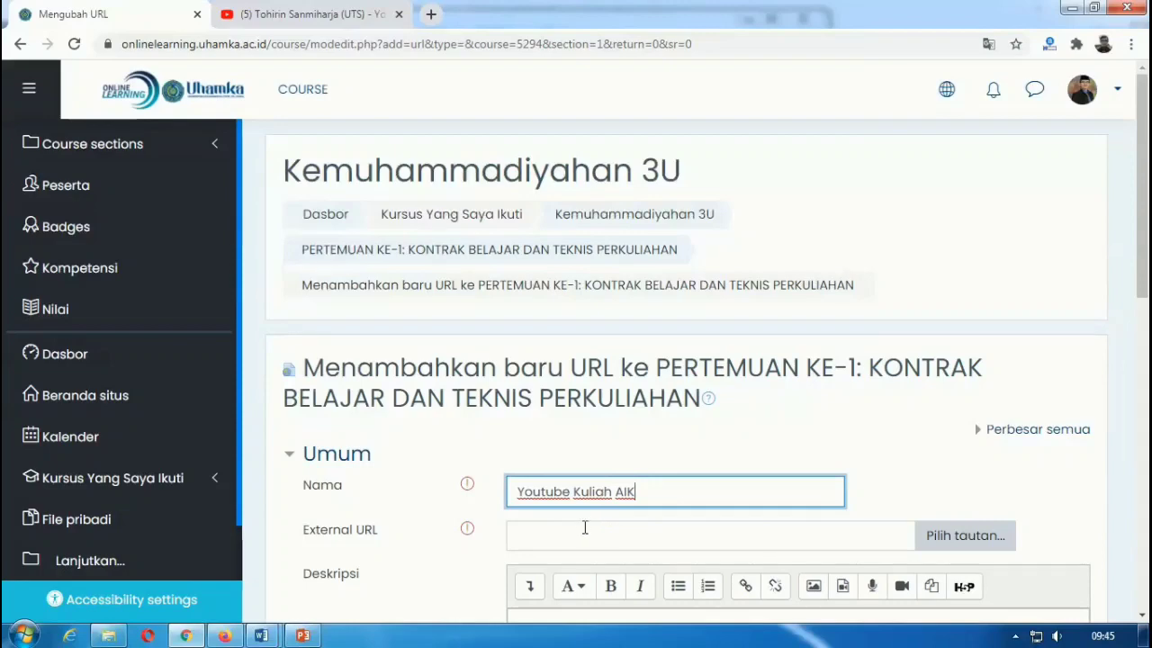
click(585, 533)
scroll(585, 535, down, 2)
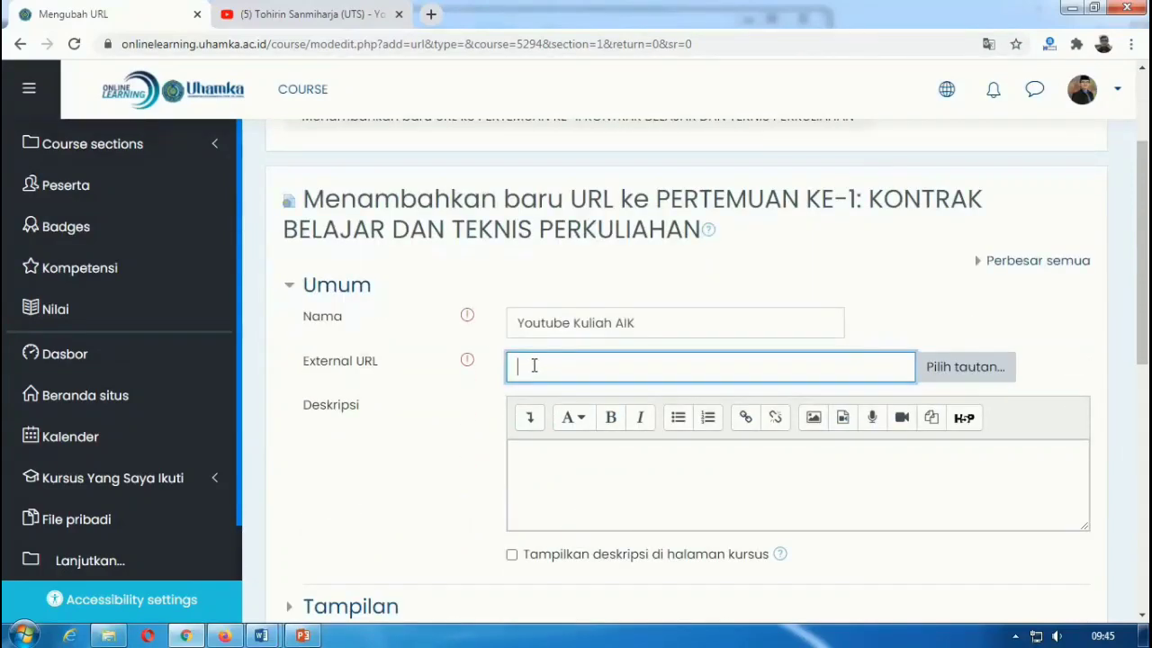
Step: Copy the YouTube channel address and paste it into the External URL field
click(334, 15)
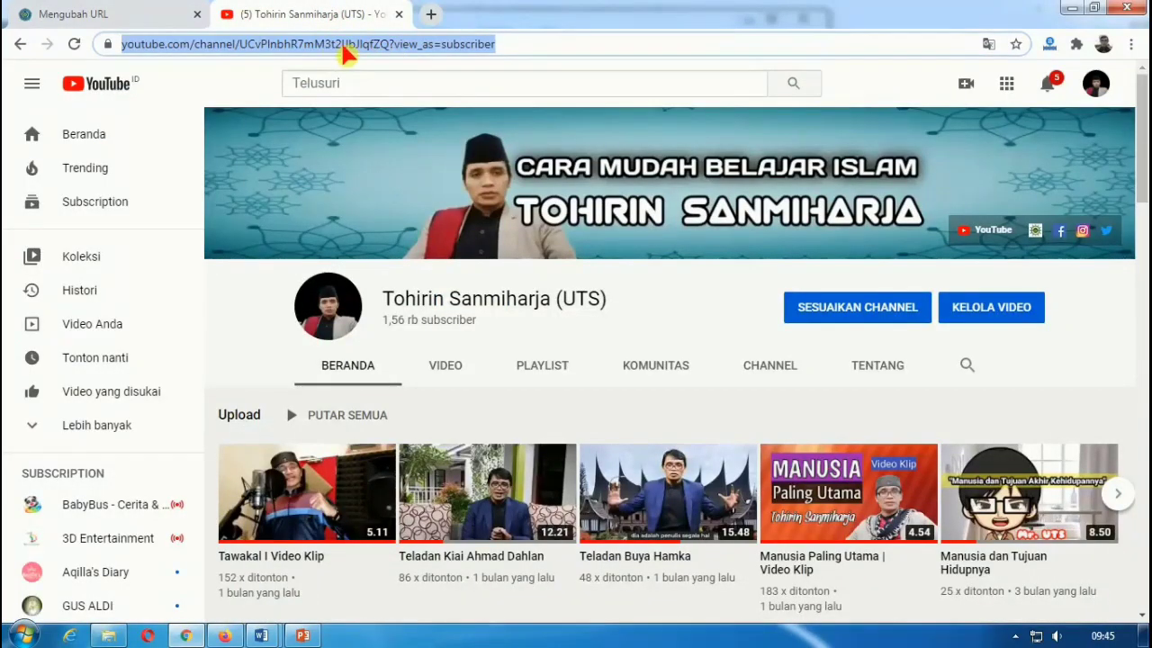
right_click(344, 50)
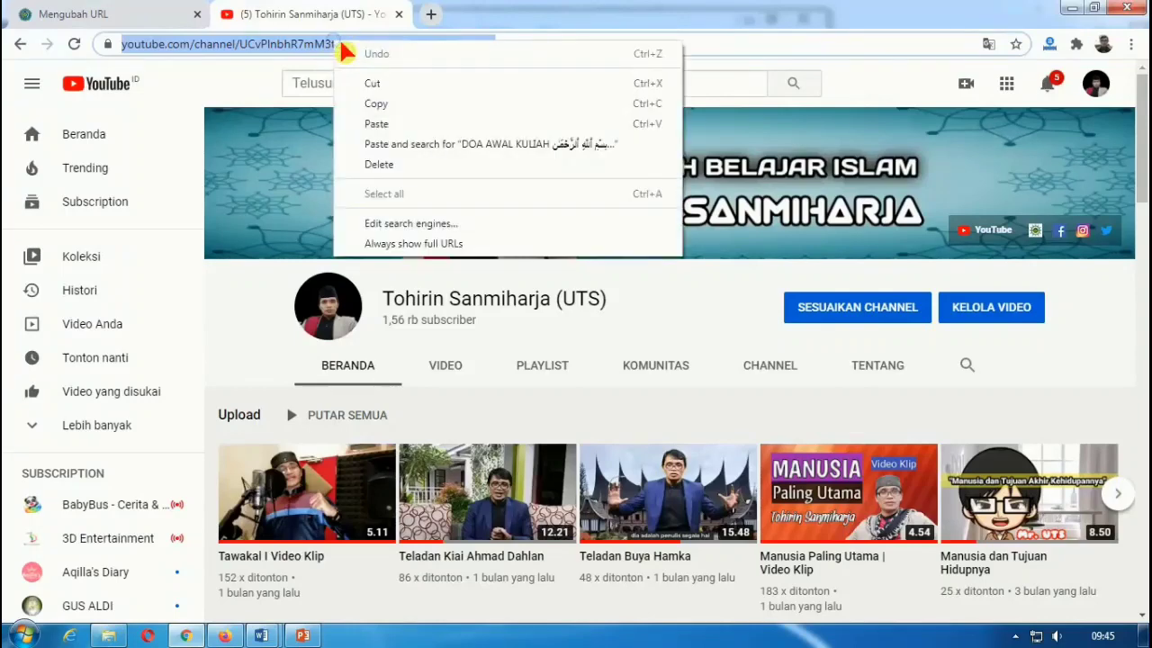
click(380, 106)
click(135, 14)
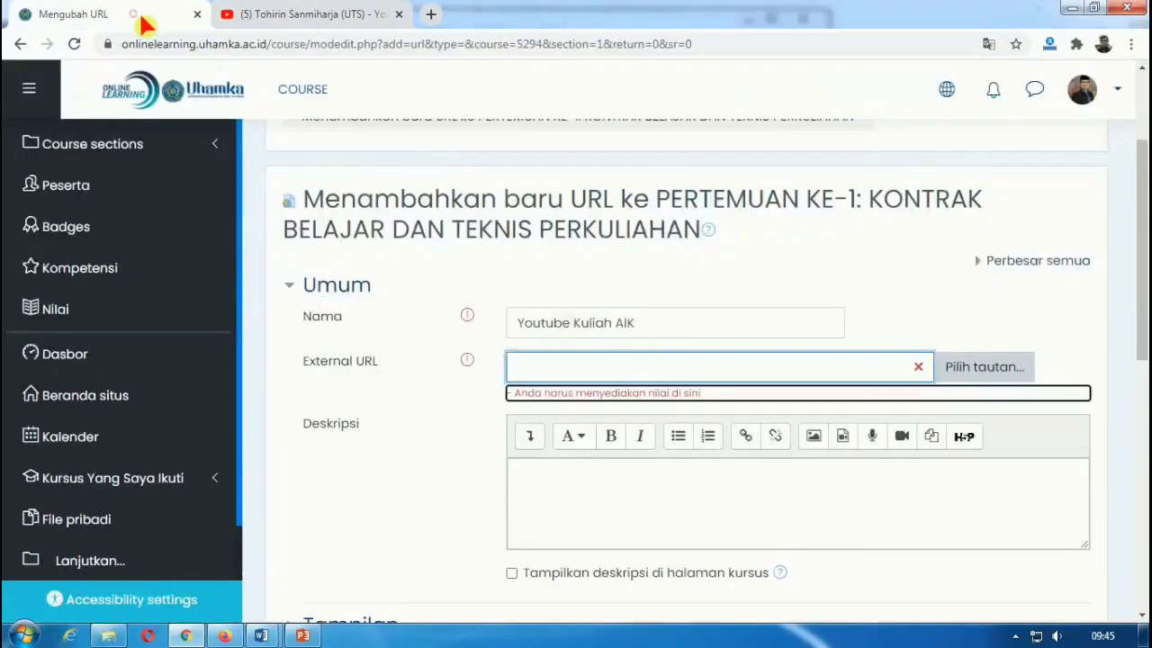
click(532, 366)
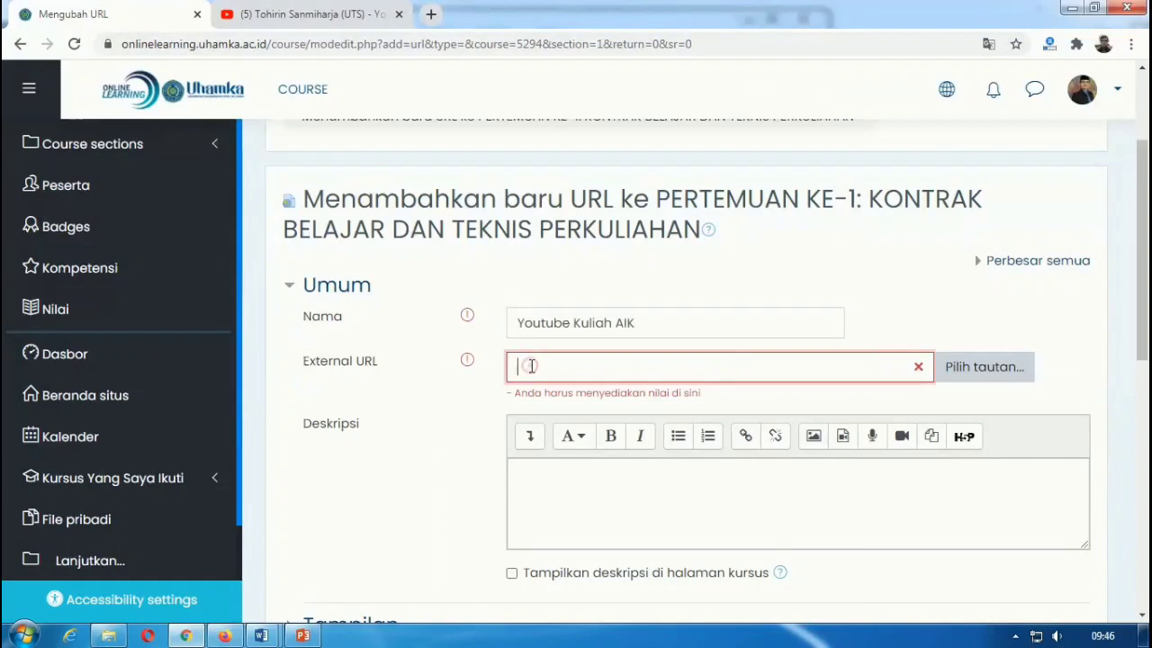
right_click(532, 368)
click(572, 470)
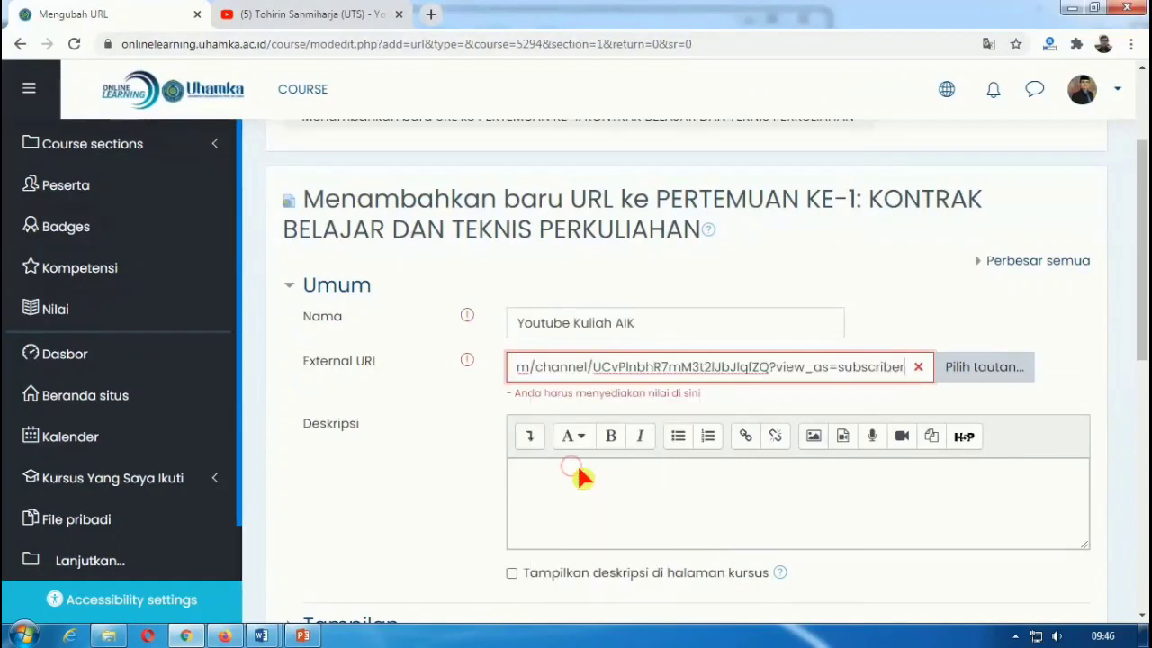
Step: Add the description 'Materi-materi dapat dilihat dalam Y…', show it on the course page, and save
click(578, 488)
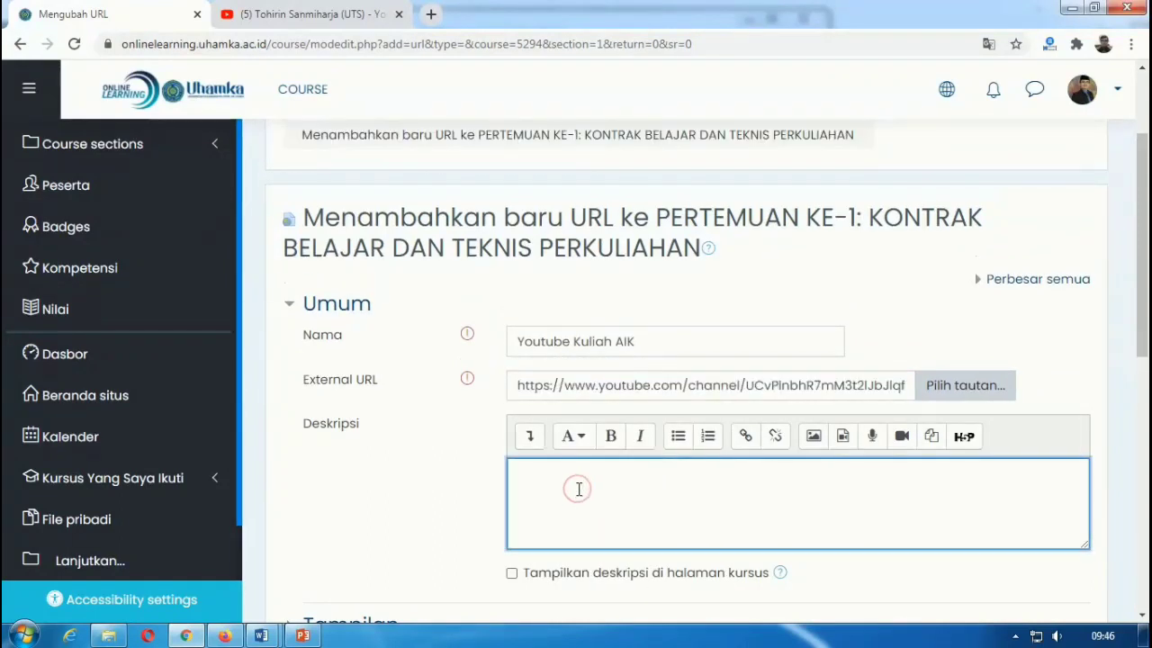
text(mM)
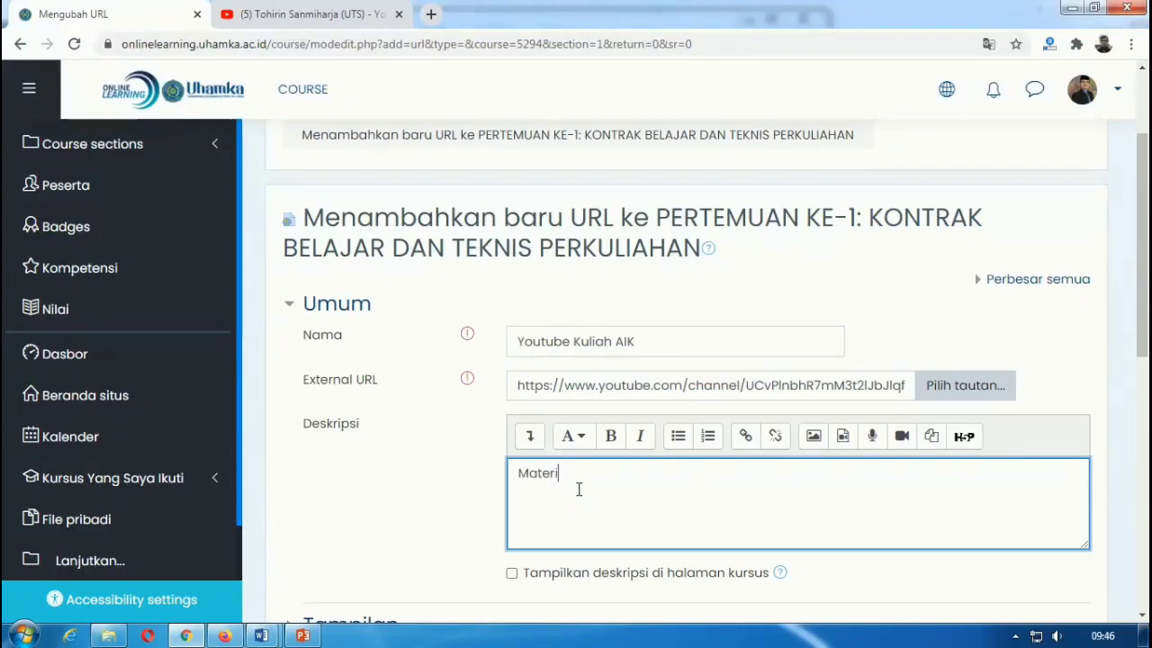
text(ateri-materi mata kuliah AIK ju)
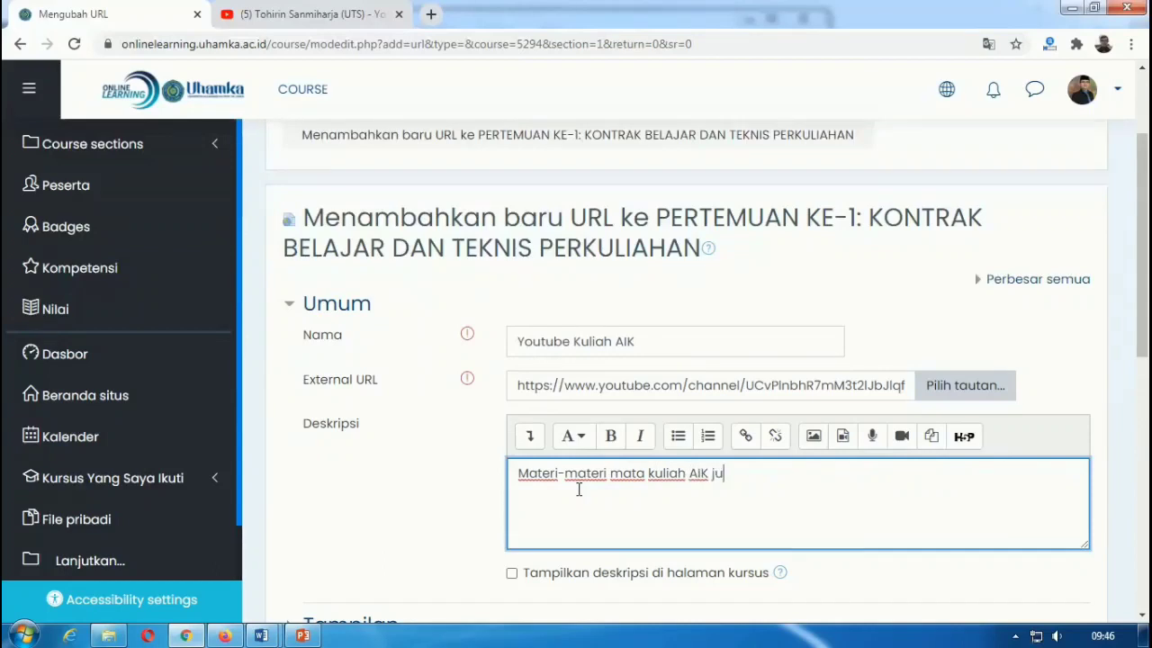
text(ga dapat dil)
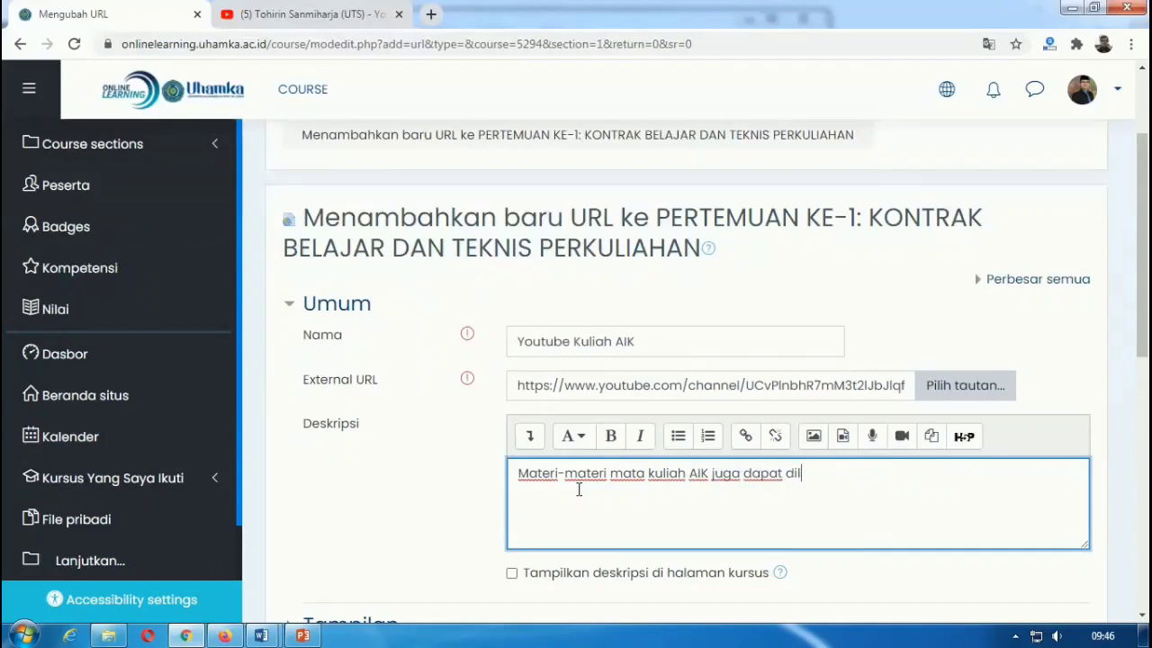
text(ihat dalam Y)
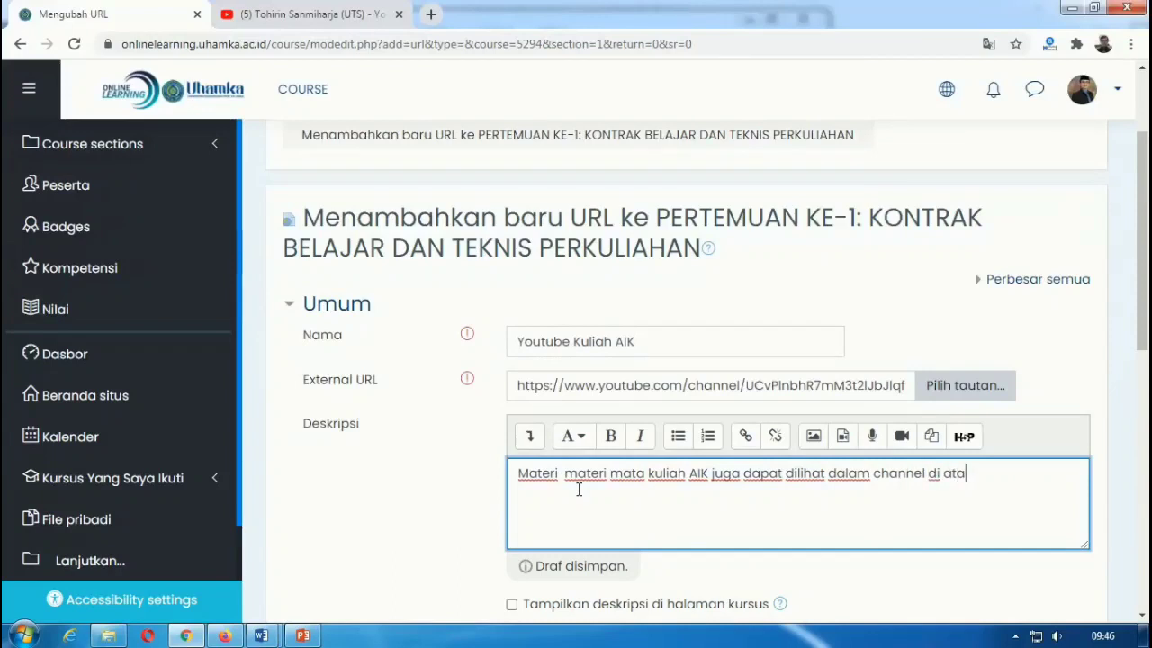
scroll(612, 491, down, 2)
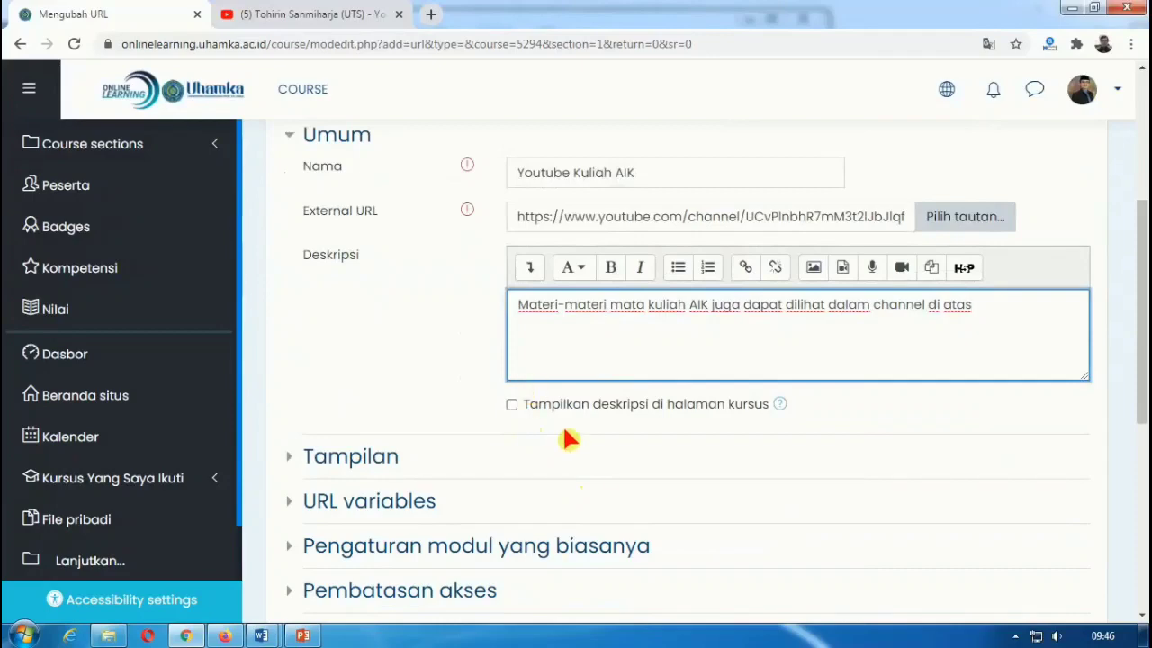
click(512, 405)
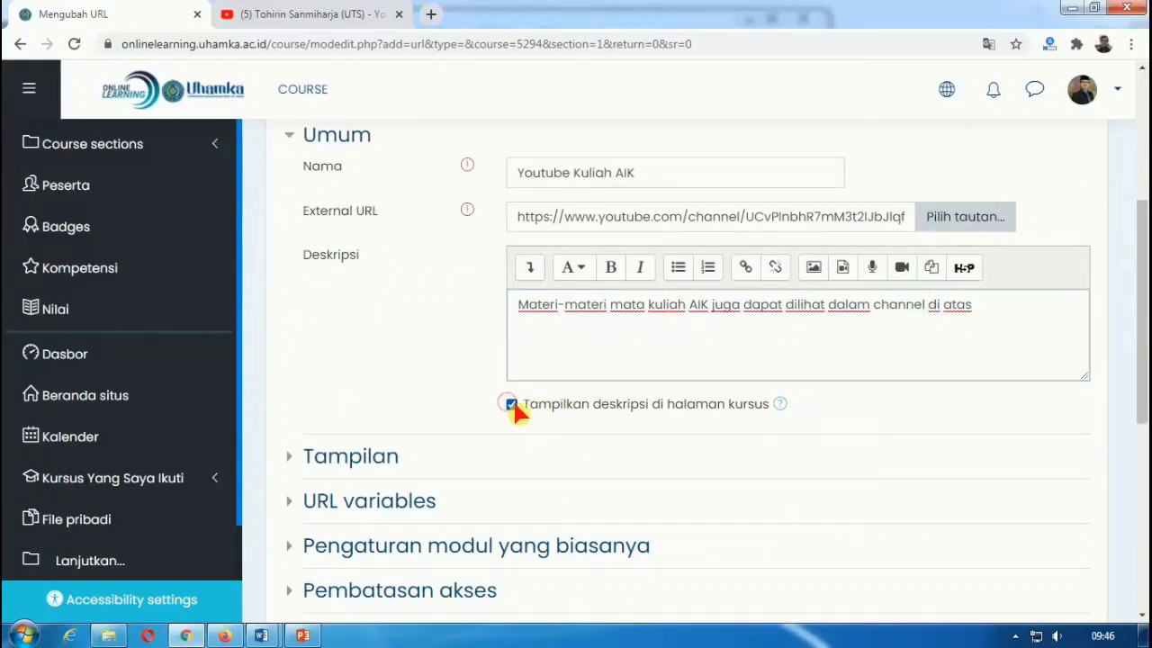
scroll(596, 404, down, 4)
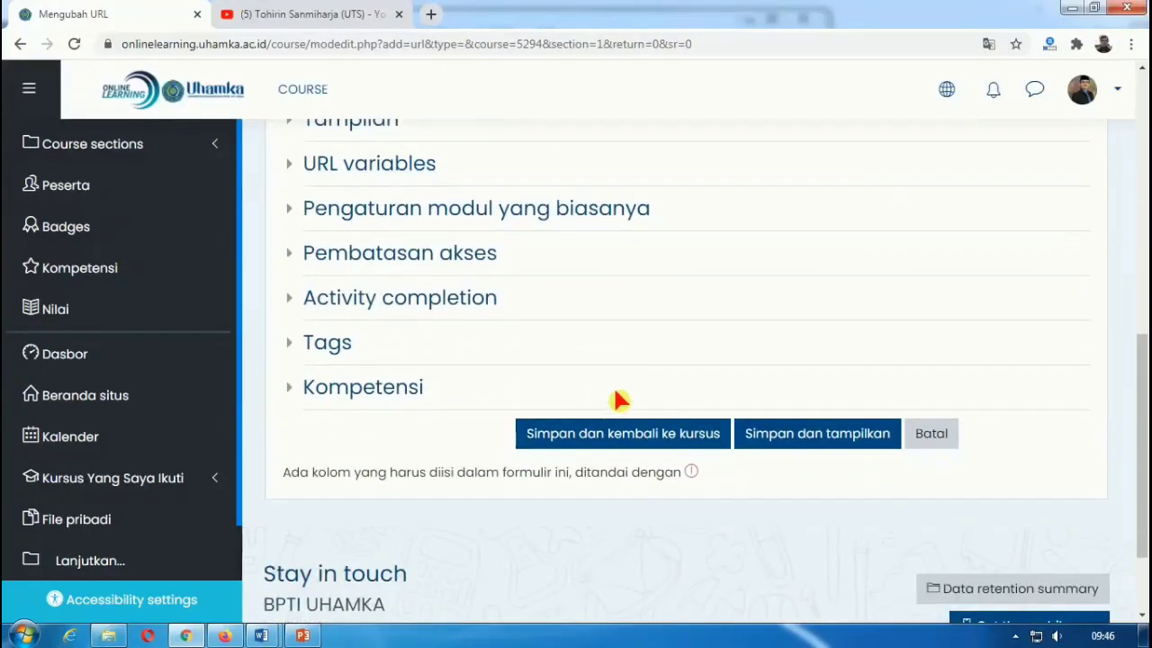
scroll(617, 399, down, 1)
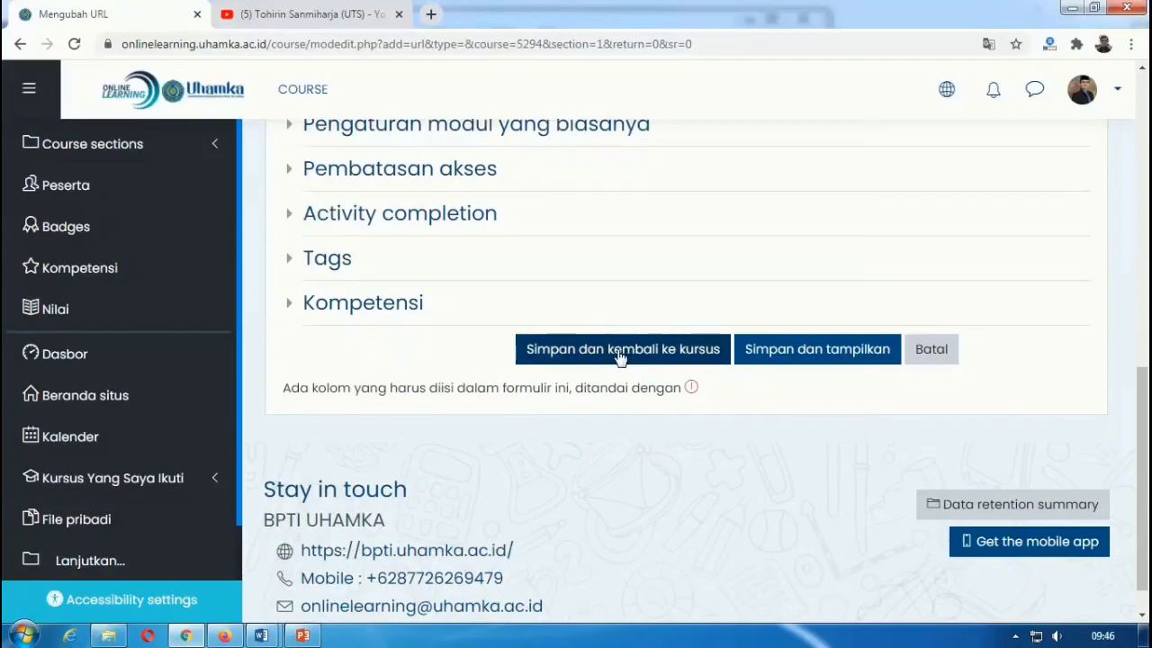
click(617, 353)
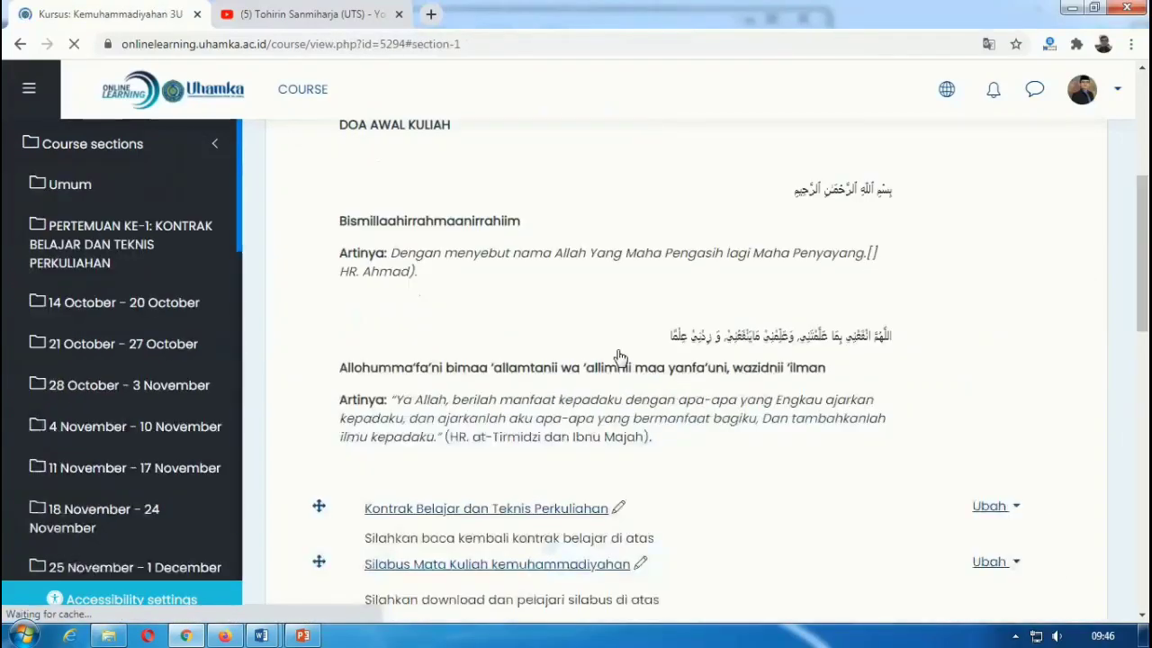
scroll(564, 437, down, 3)
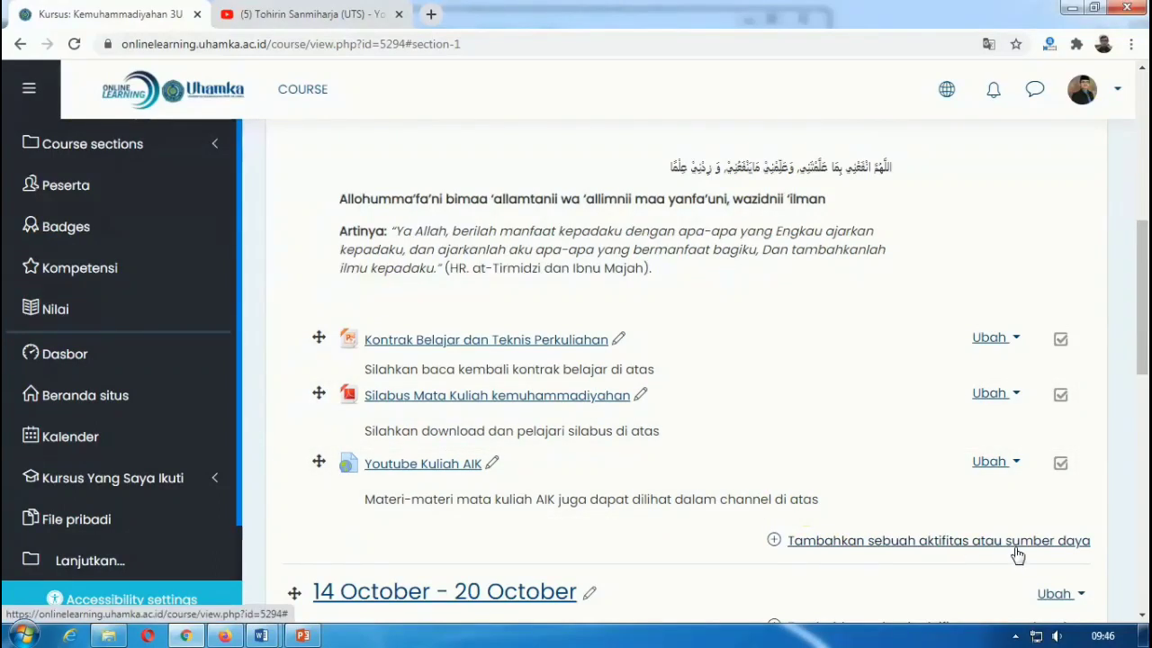
Step: Add a new Label to PERTEMUAN KE-1 and place the cursor in its text box
click(815, 542)
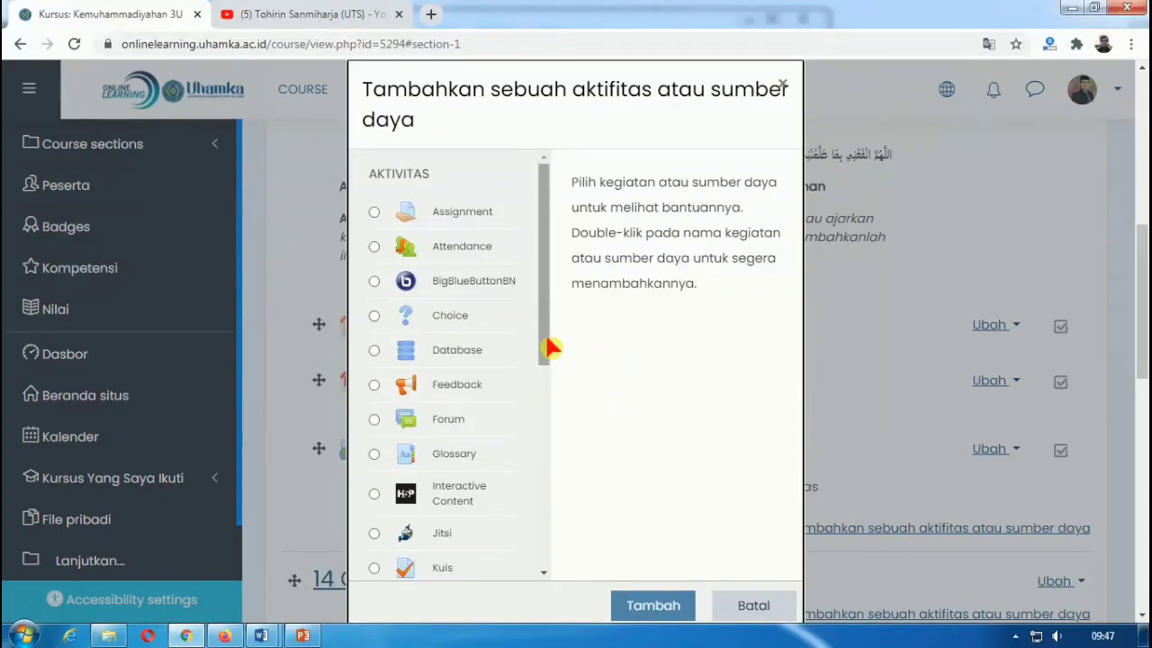
drag(546, 340, 546, 580)
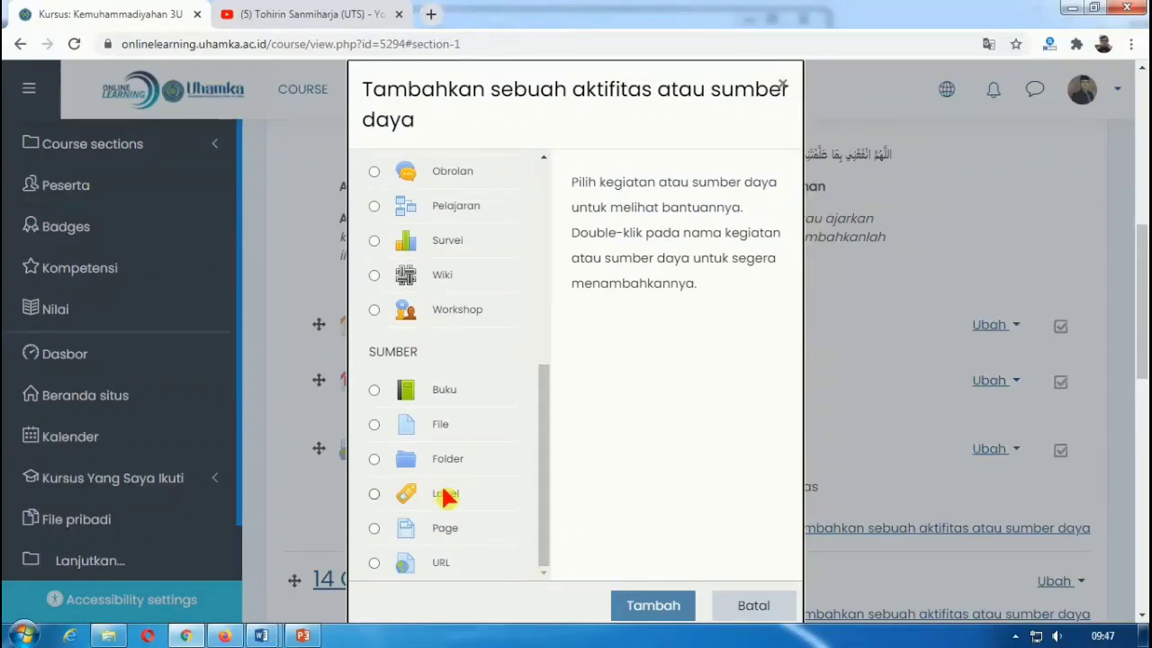
click(379, 489)
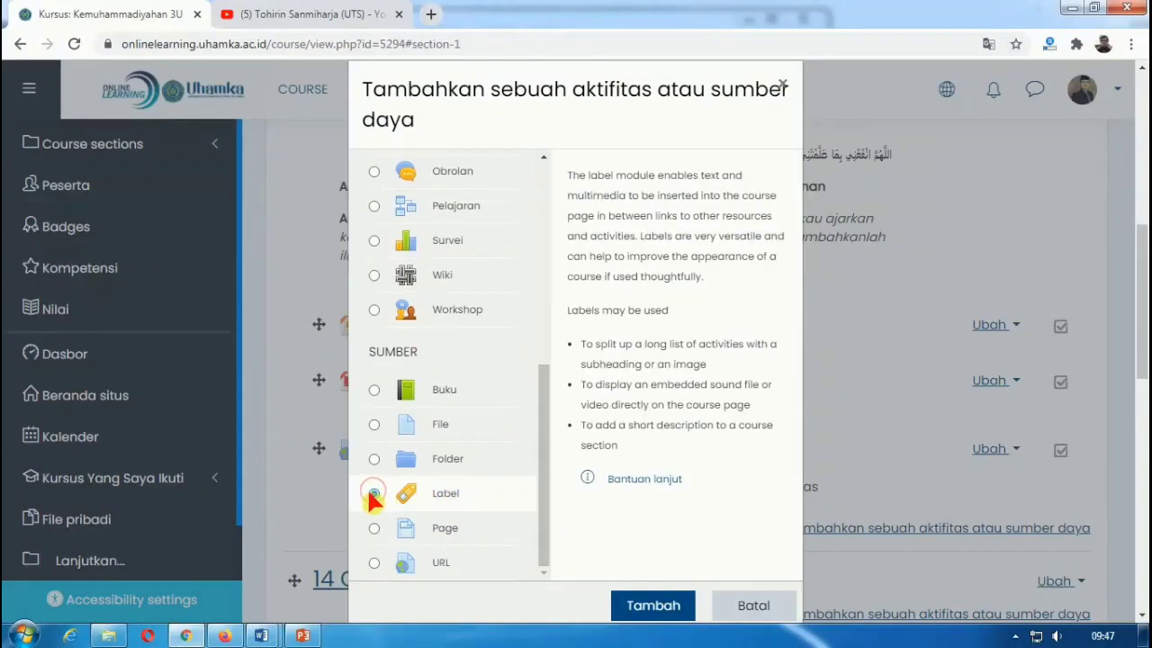
click(648, 605)
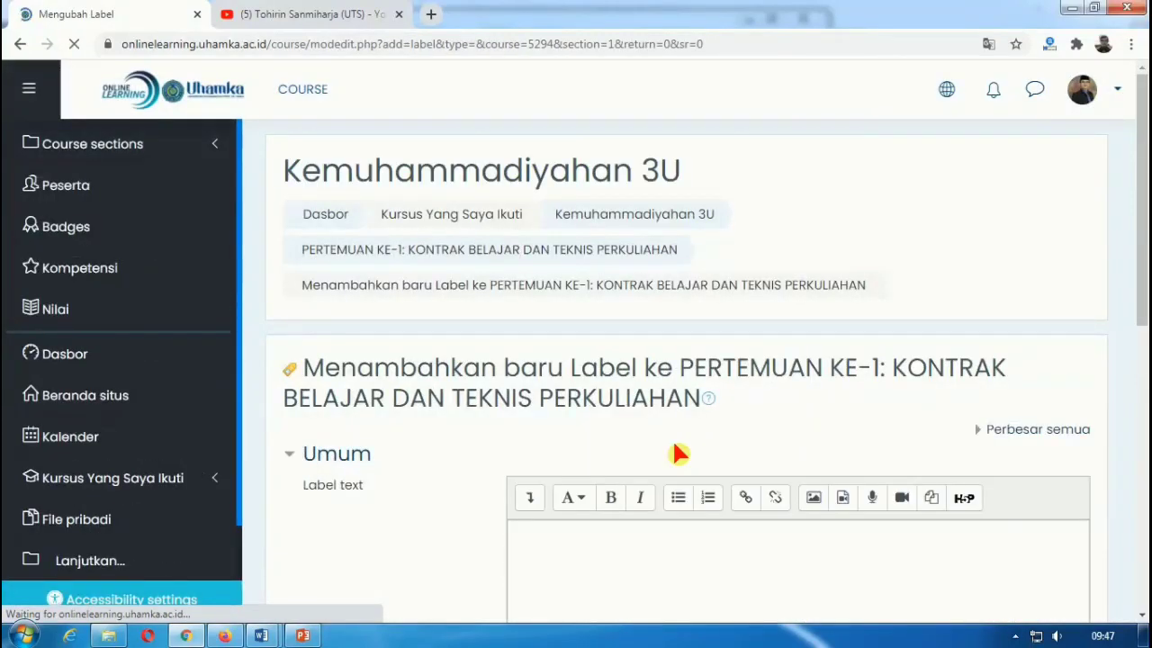
scroll(673, 440, down, 2)
click(620, 400)
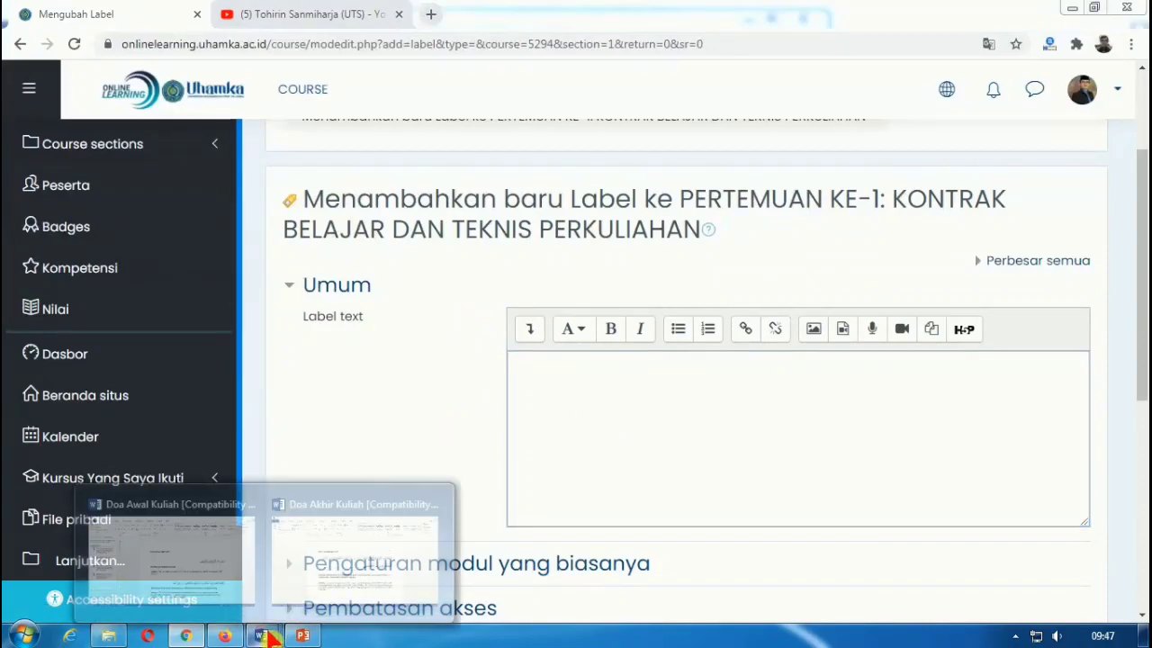
Step: Copy the entire Doa Akhir Kuliah document from Word and return to the label form
mouse_move(267, 629)
click(308, 585)
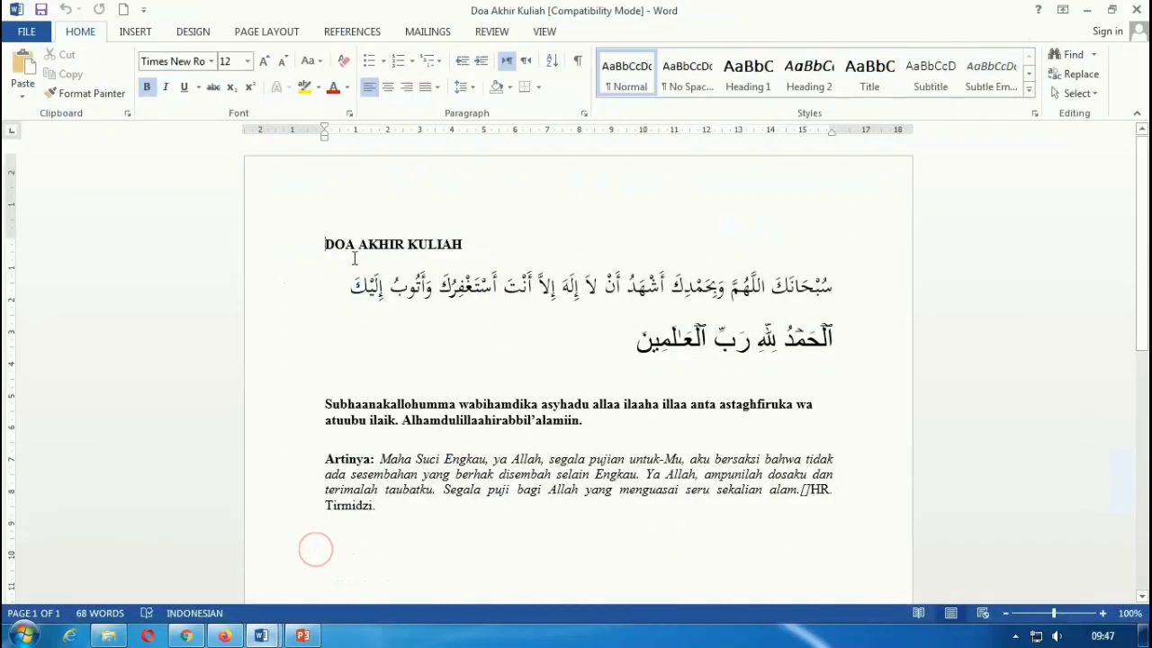
key(ctrl+a)
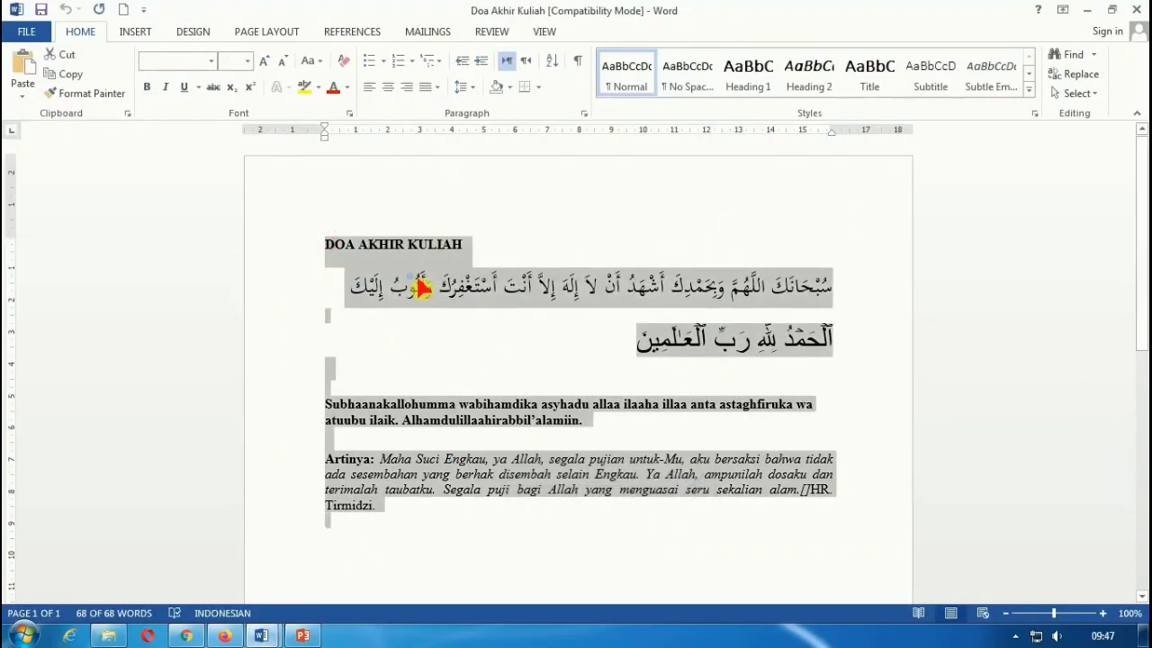
right_click(414, 275)
click(450, 309)
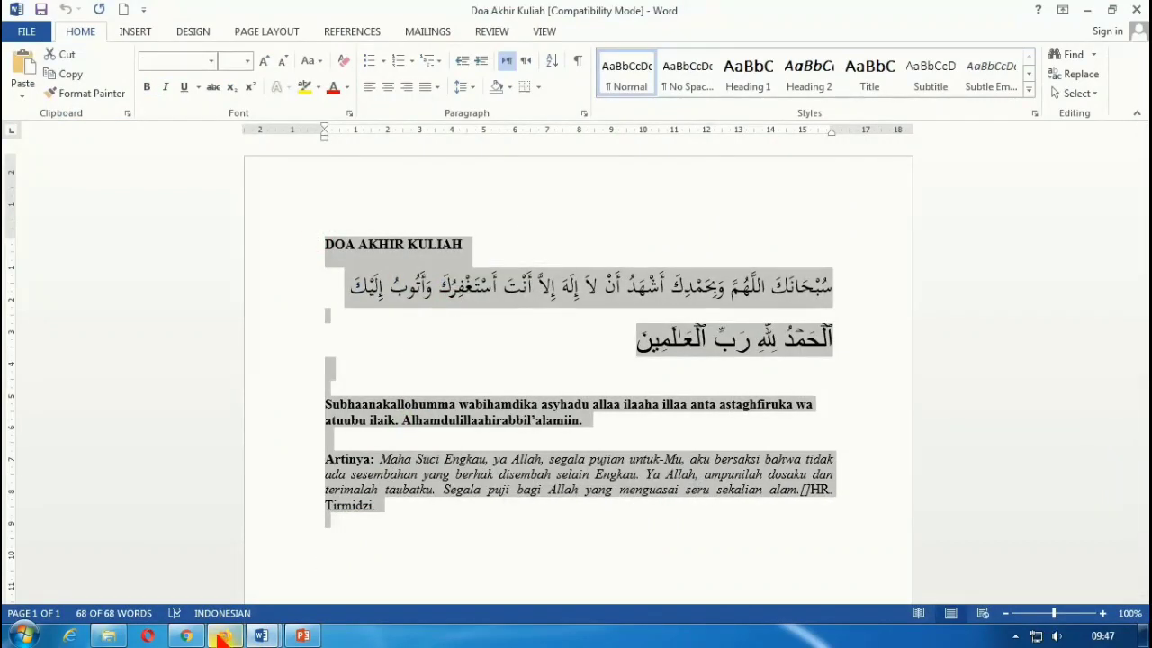
click(187, 636)
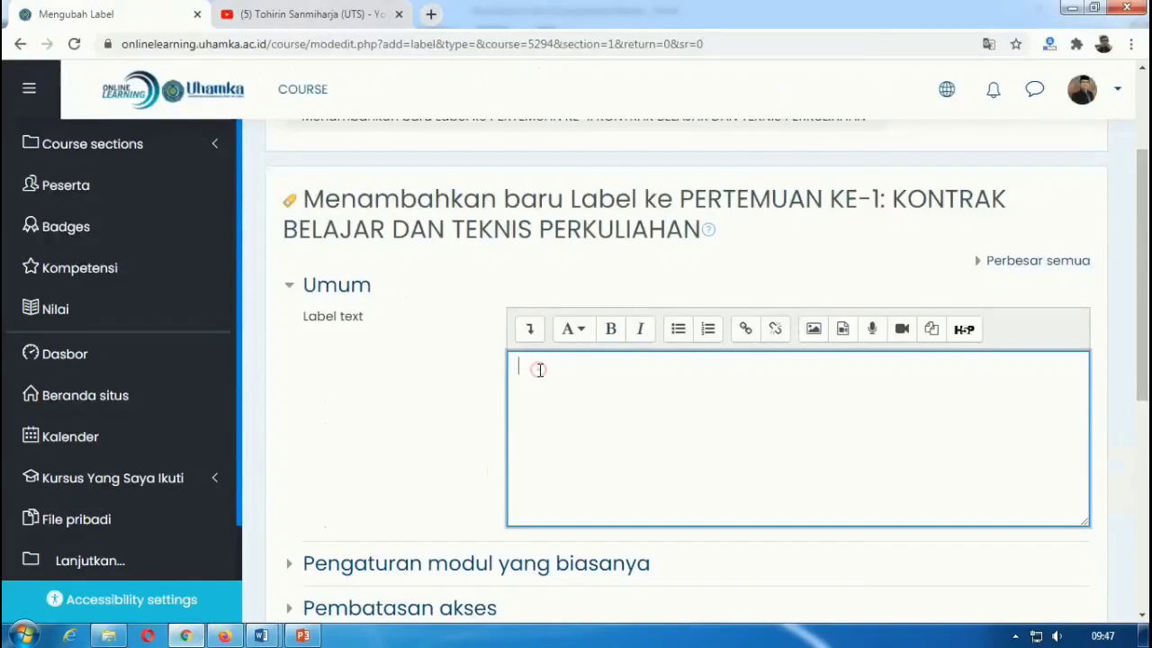
Step: Paste the Doa Akhir Kuliah prayer into the label and remove the blank line between the Arabic lines
right_click(538, 369)
click(590, 470)
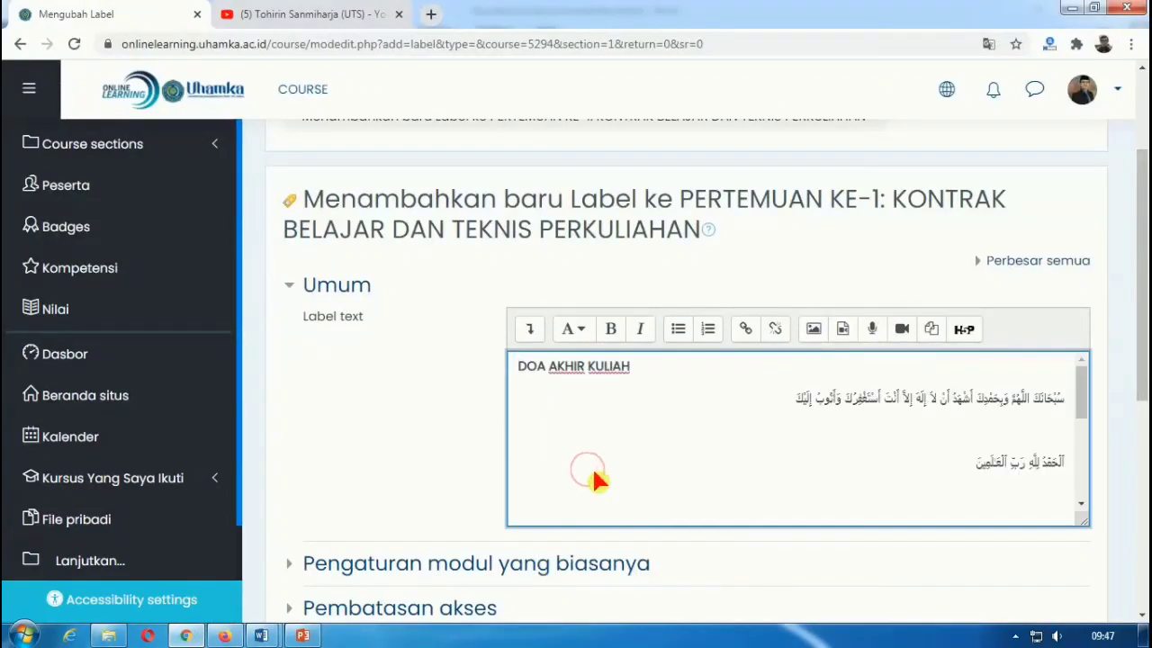
scroll(702, 418, down, 3)
scroll(705, 418, up, 3)
key(BackSpace)
scroll(852, 406, down, 2)
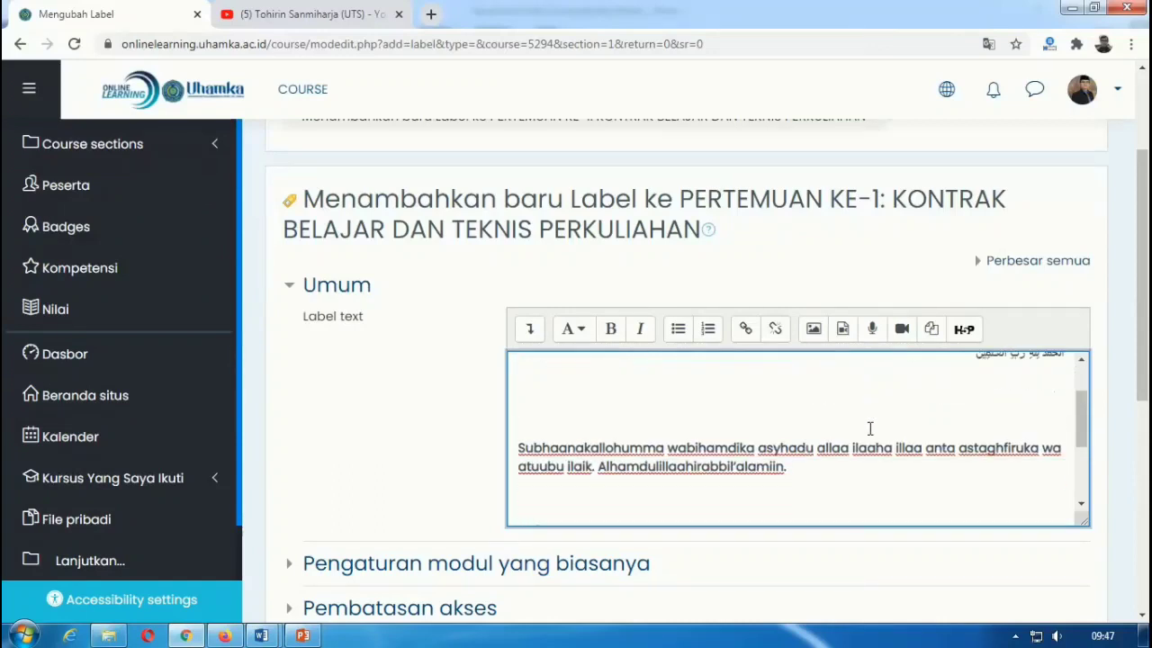
scroll(862, 432, up, 3)
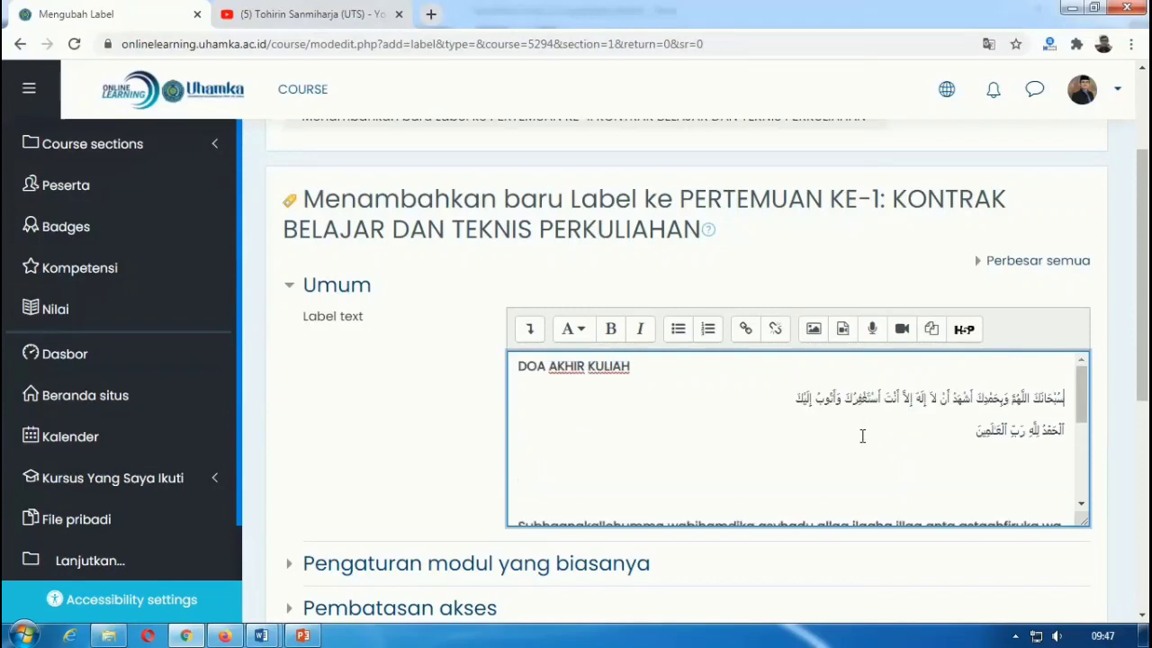
scroll(860, 432, down, 3)
Step: Delete blank lines above the transliteration, above Artinya and after HR. Tirmidzi, then save the label
click(843, 412)
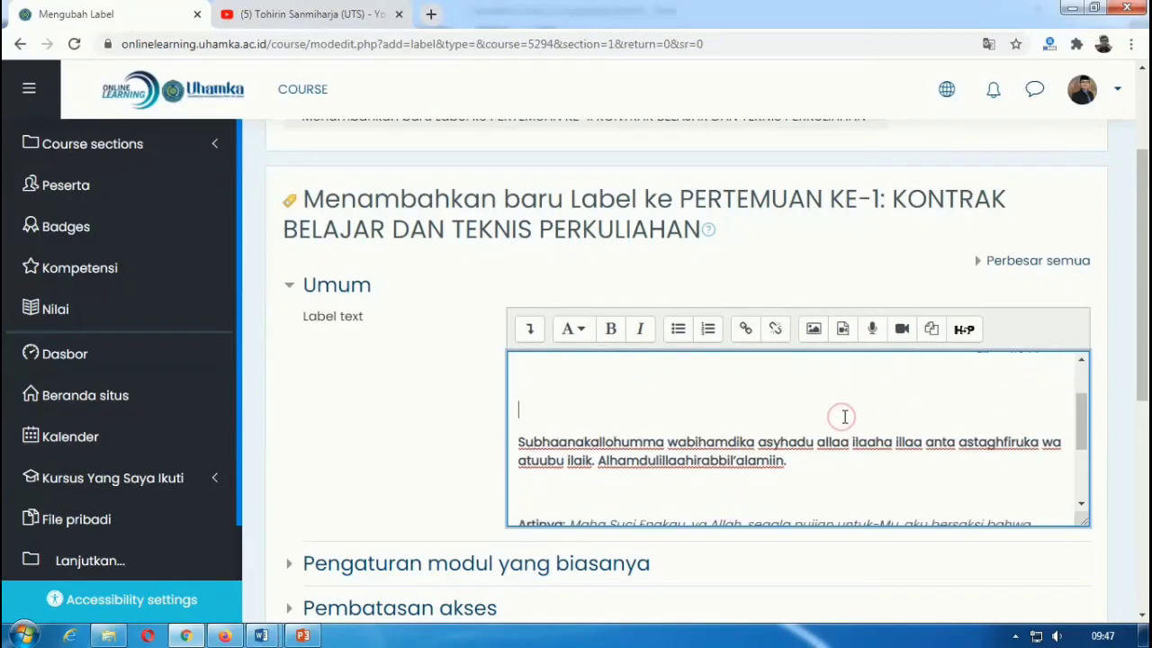
key(BackSpace)
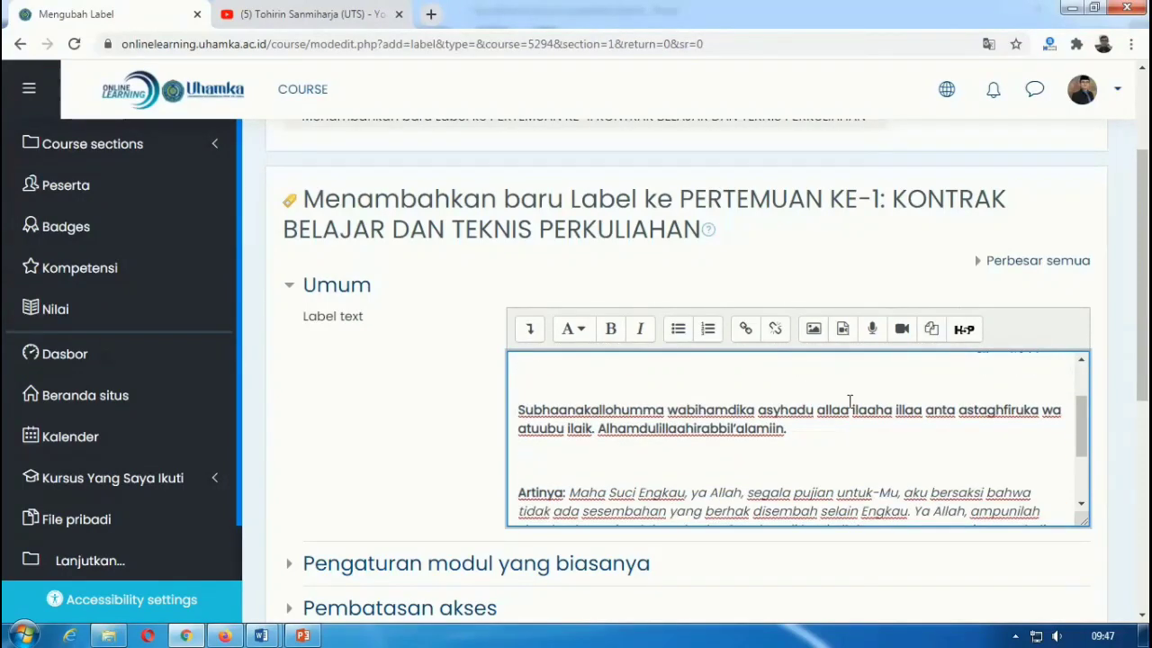
key(BackSpace)
click(698, 444)
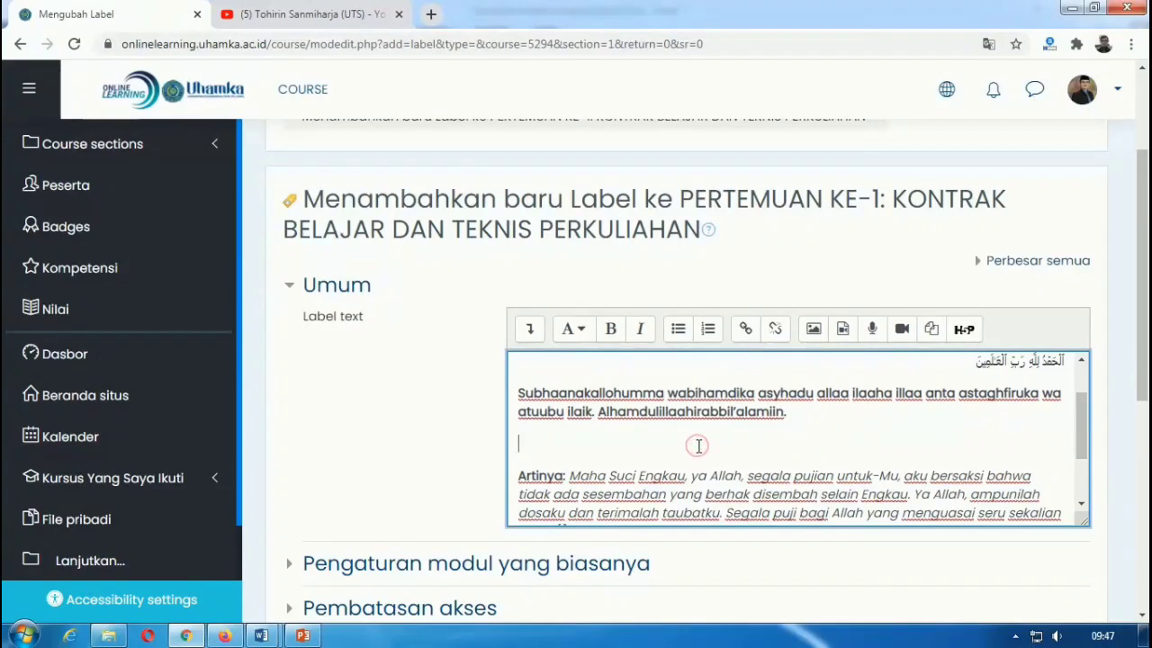
key(BackSpace)
scroll(702, 445, down, 1)
scroll(701, 444, down, 3)
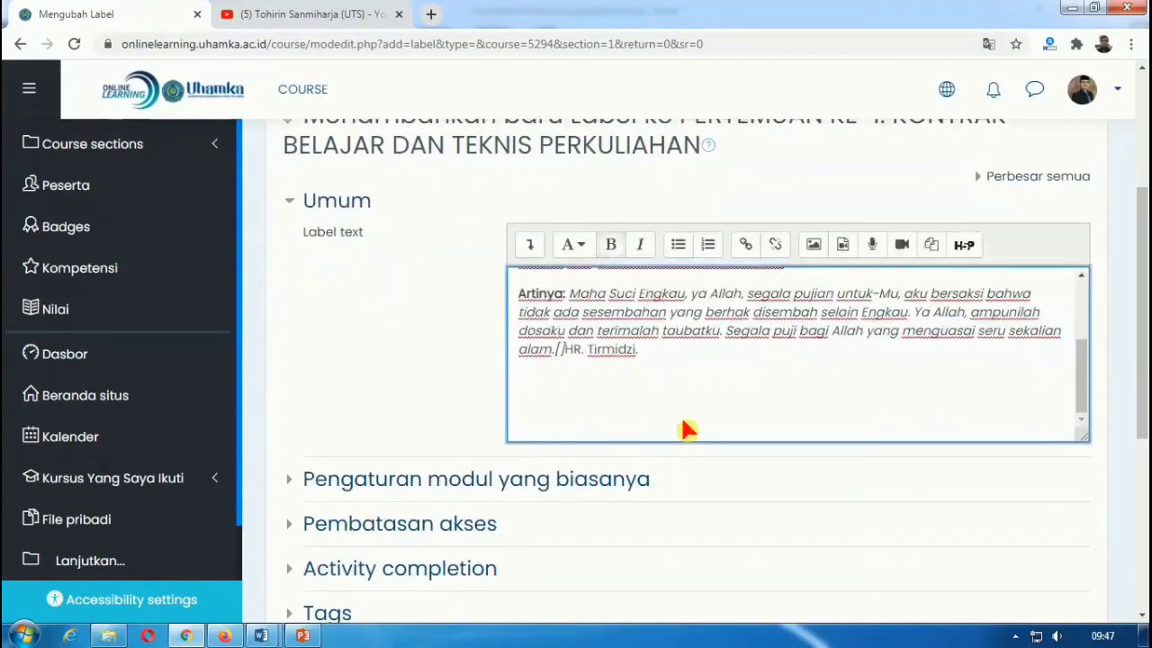
click(675, 417)
scroll(677, 418, up, 1)
key(BackSpace)
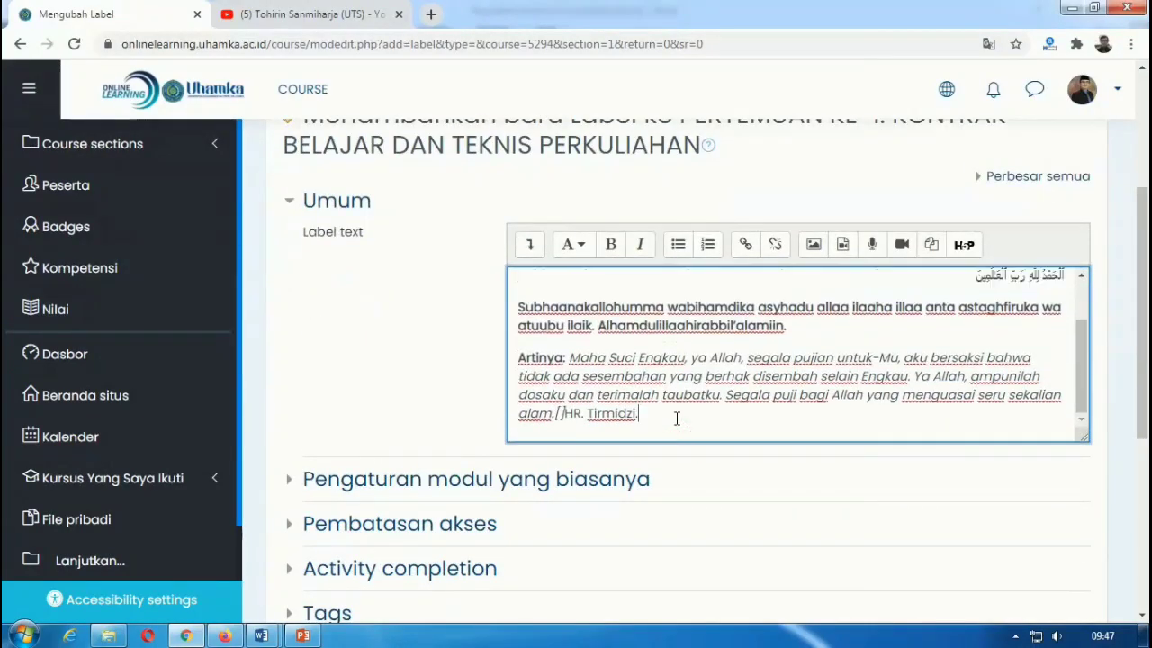
scroll(781, 396, up, 2)
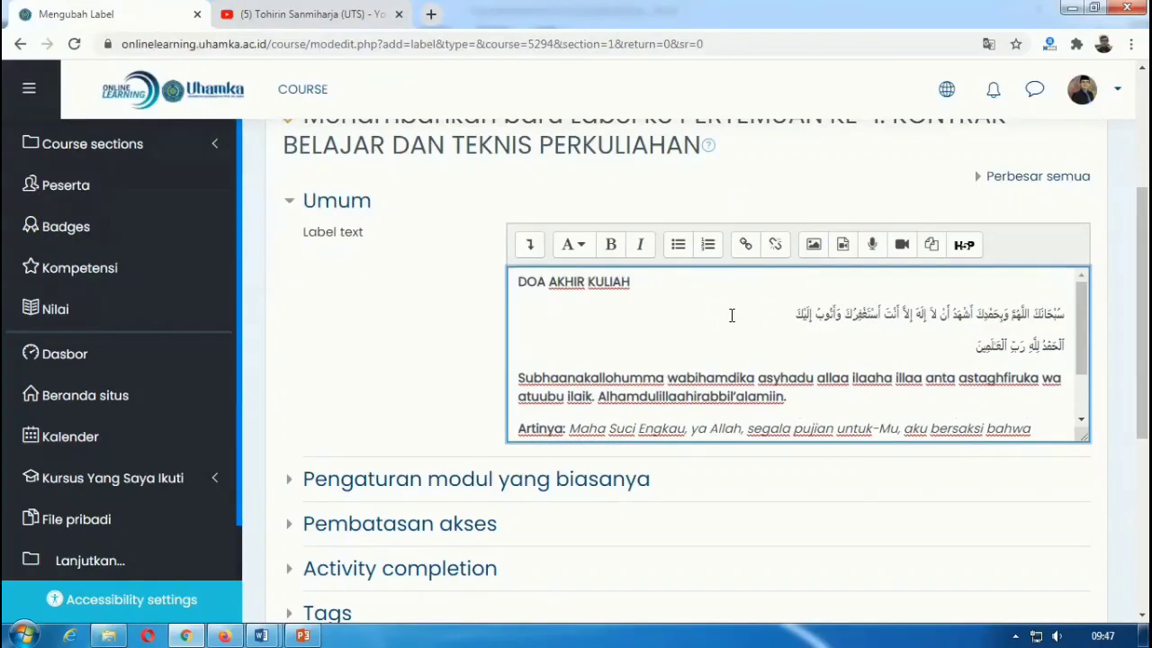
scroll(732, 316, down, 6)
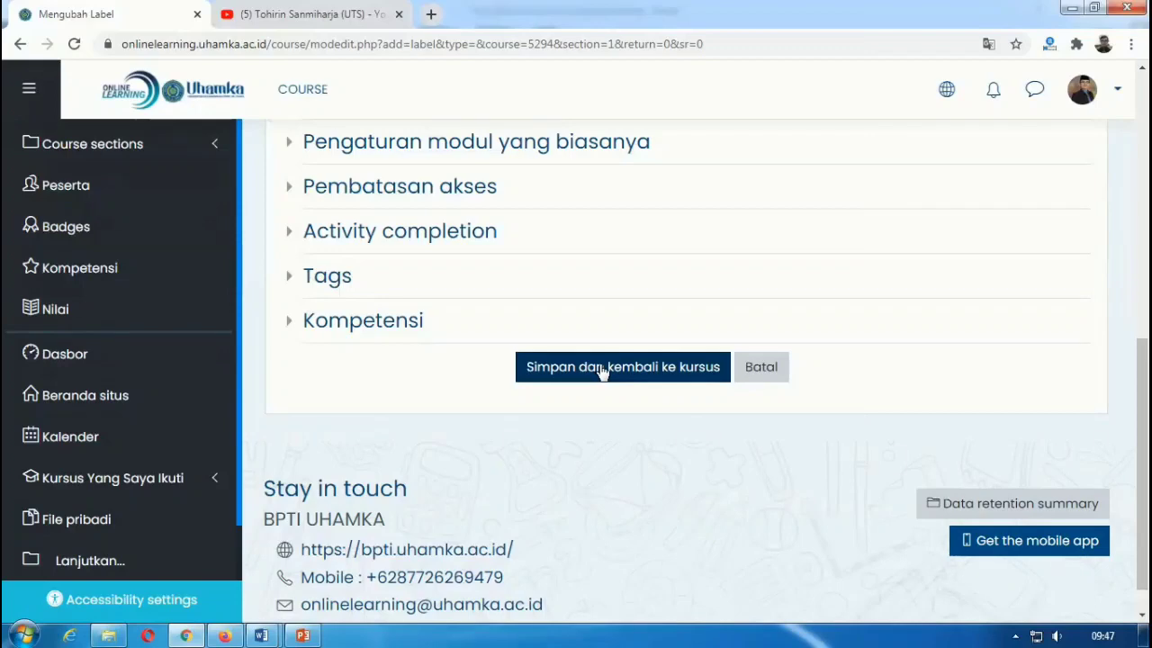
click(602, 367)
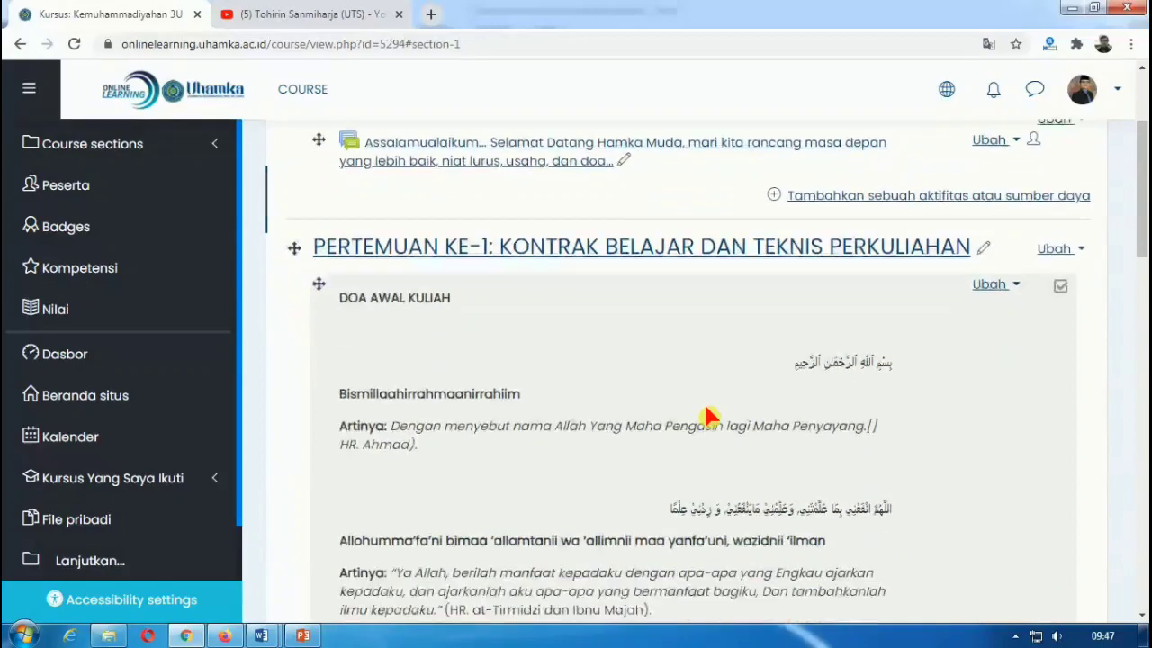
scroll(707, 414, down, 6)
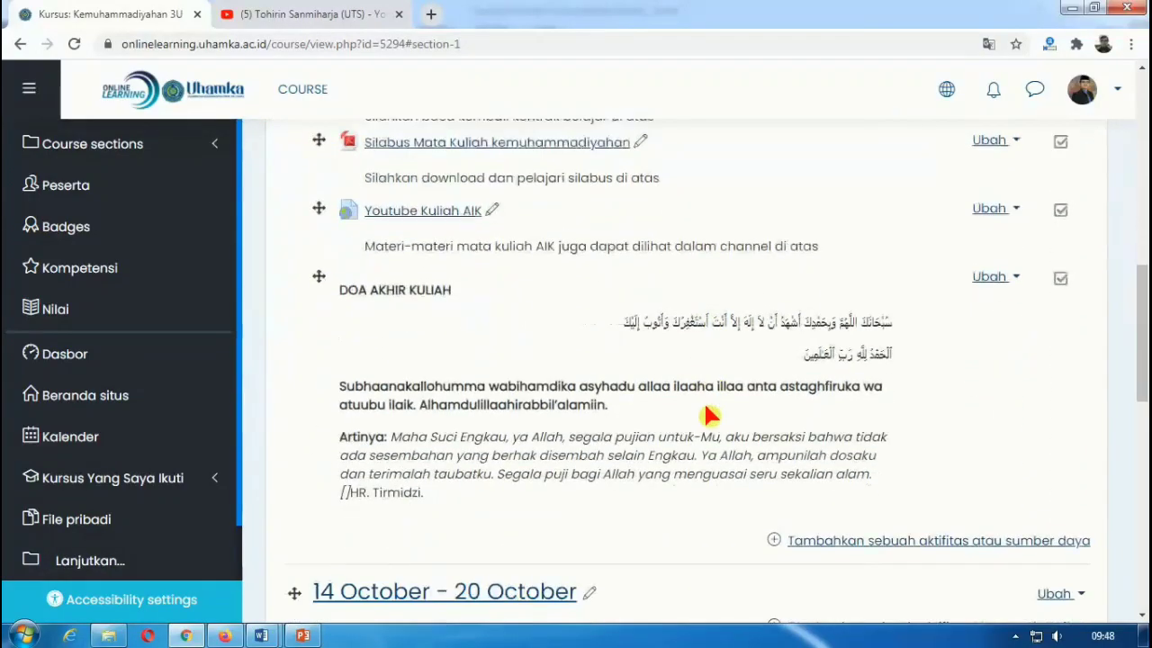
scroll(706, 414, up, 8)
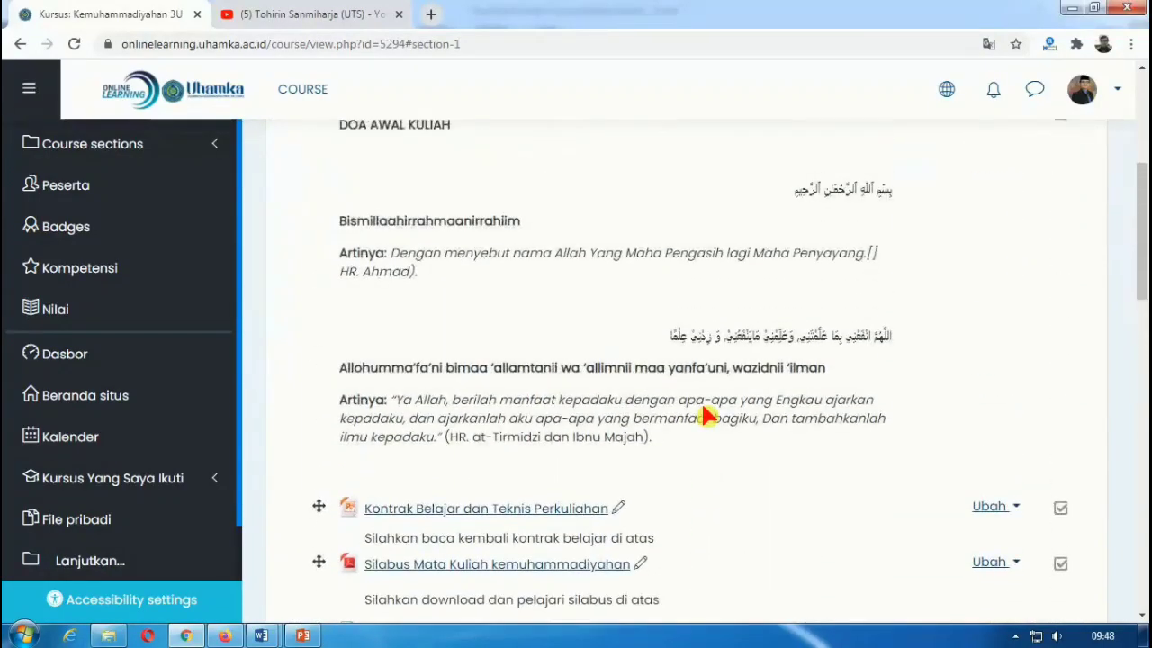
scroll(700, 356, down, 1)
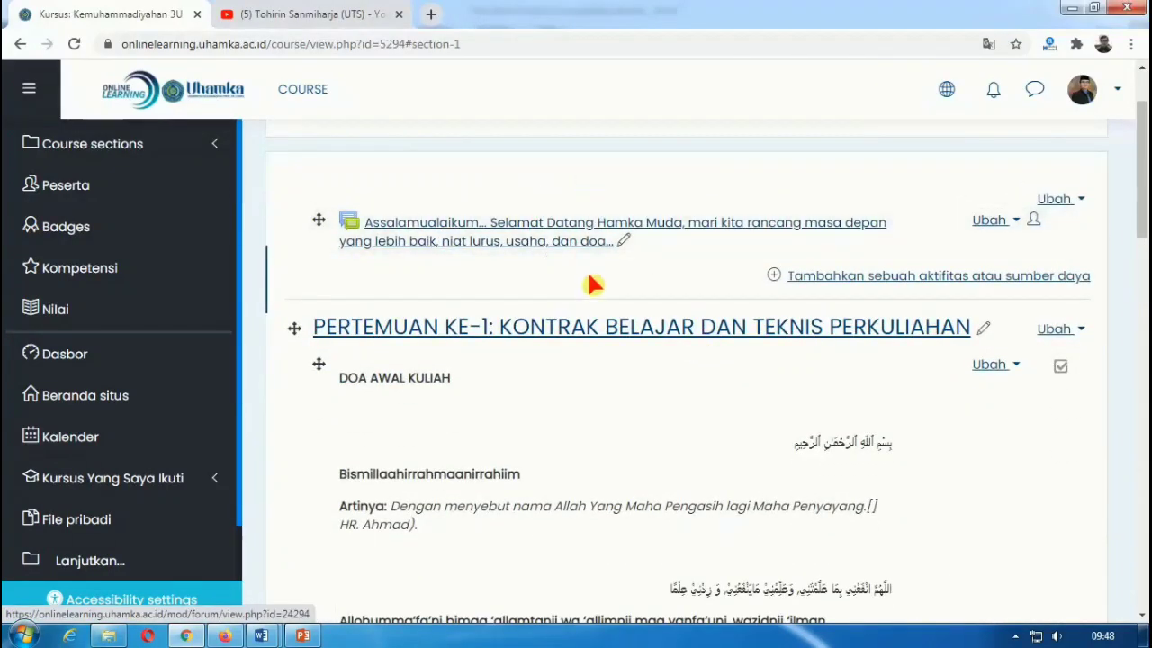
scroll(586, 319, down, 4)
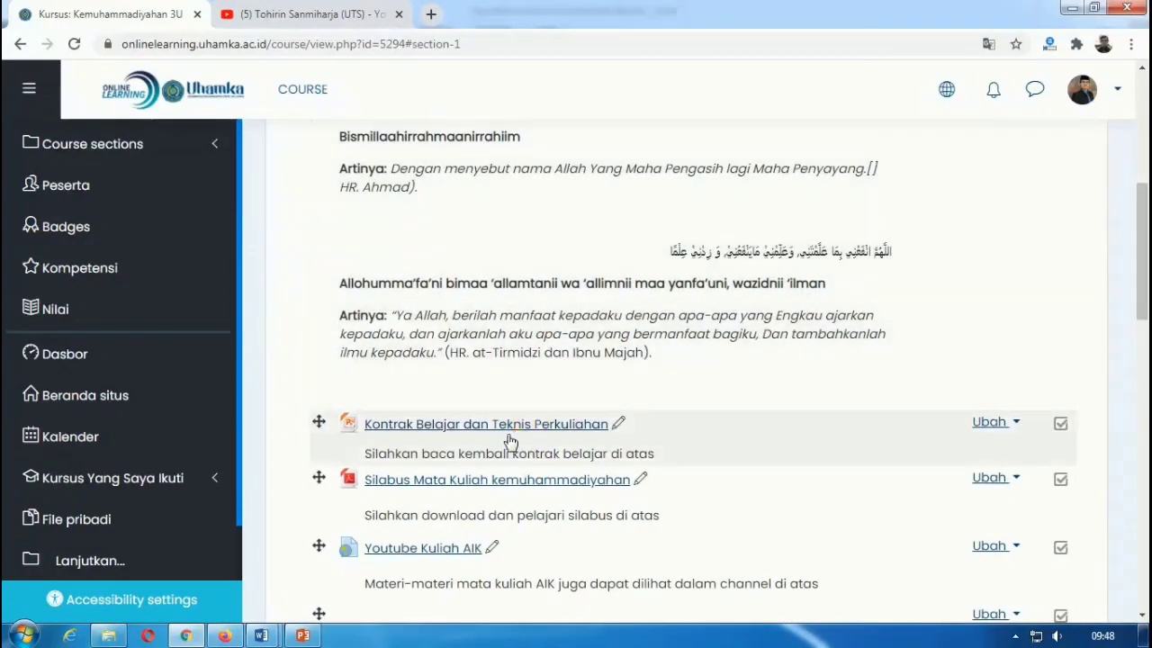
scroll(522, 448, down, 1)
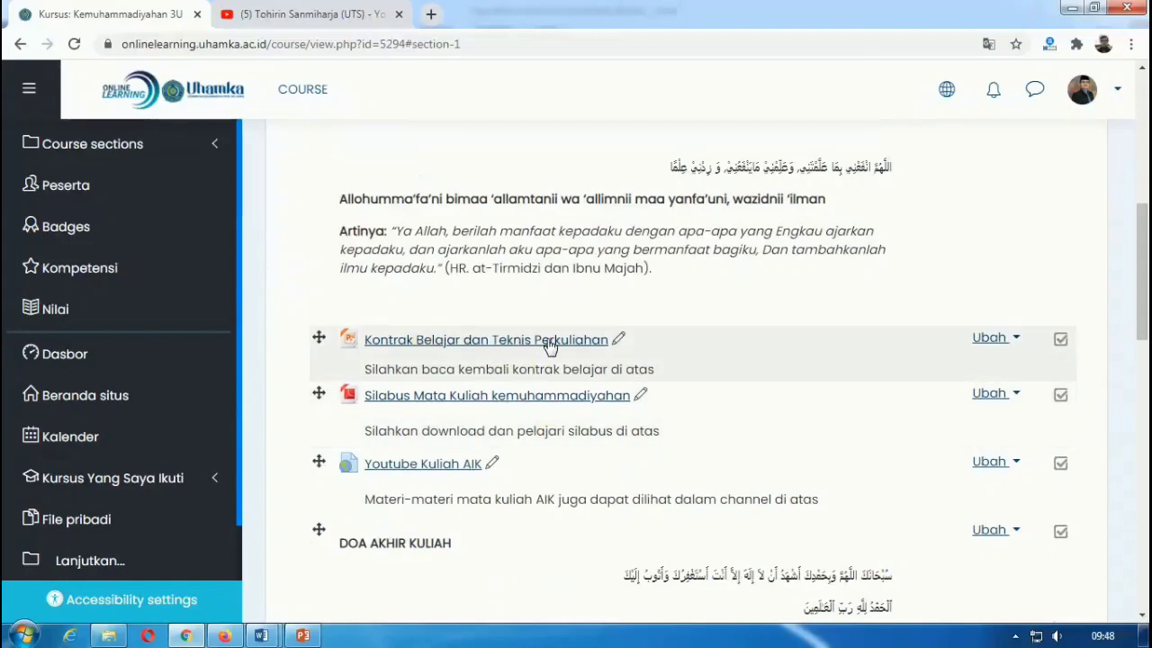
scroll(589, 403, down, 1)
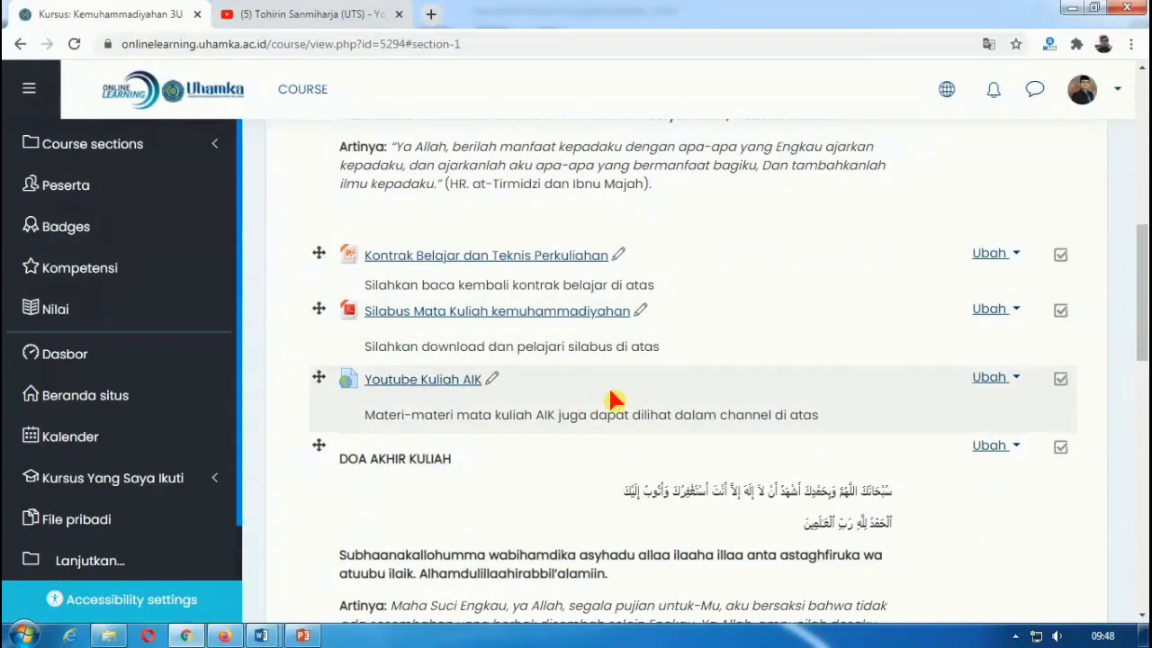
scroll(573, 396, down, 1)
scroll(573, 396, down, 1)
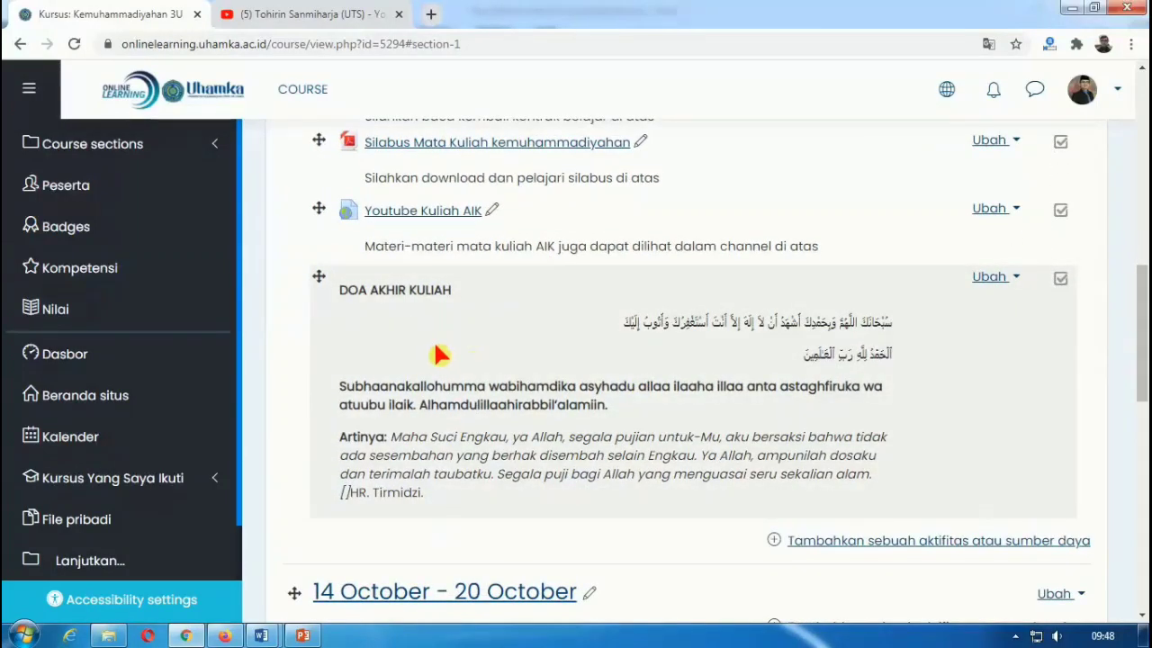
scroll(441, 355, down, 1)
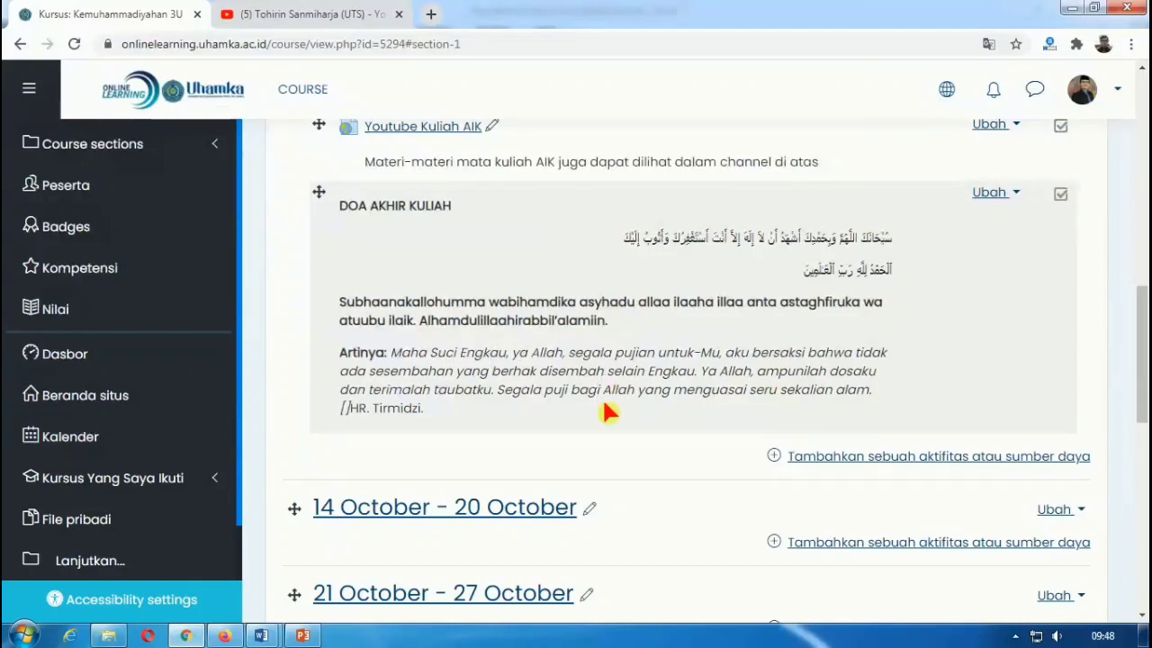
scroll(603, 405, down, 2)
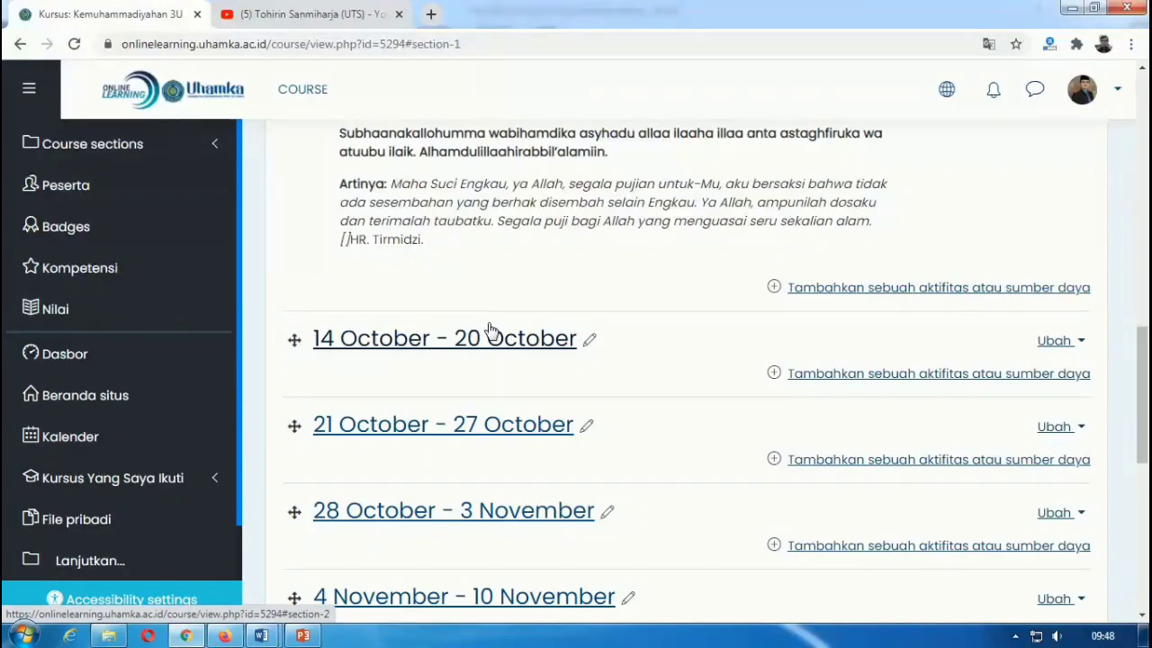
Step: Retitle the 14 October - 20 October section 'PERTEMUAN KE-2: KIAI DAHLAN DAN PEMBERDAYAAN KAUM DUAFA'
click(590, 345)
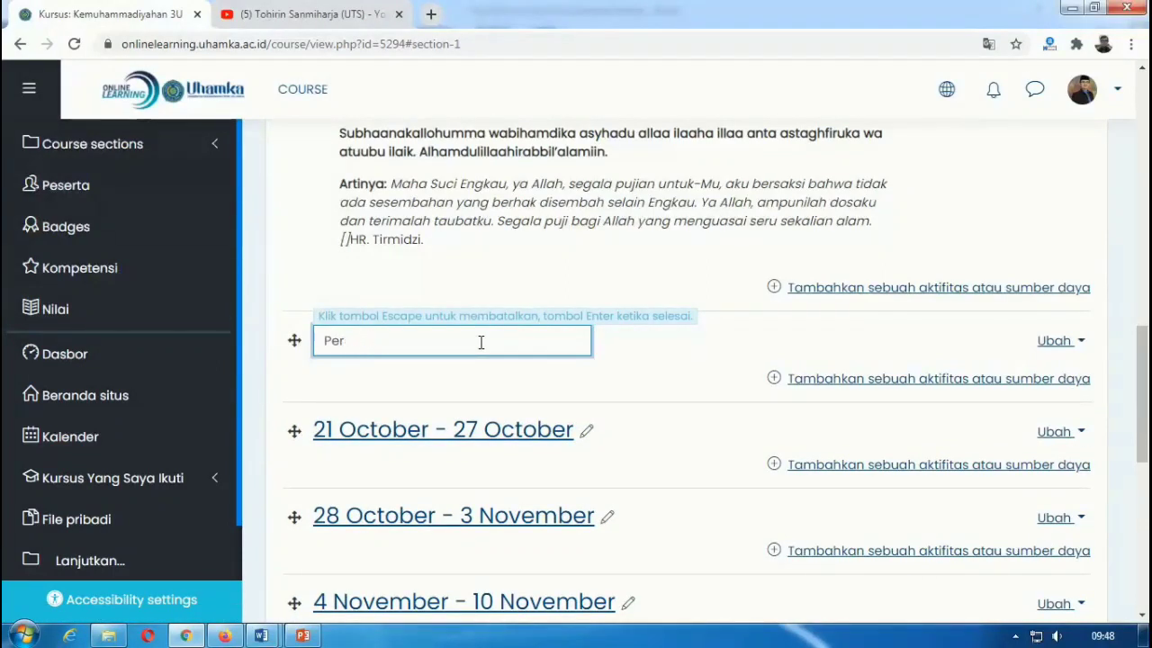
text(PERTEMUAN KE-)
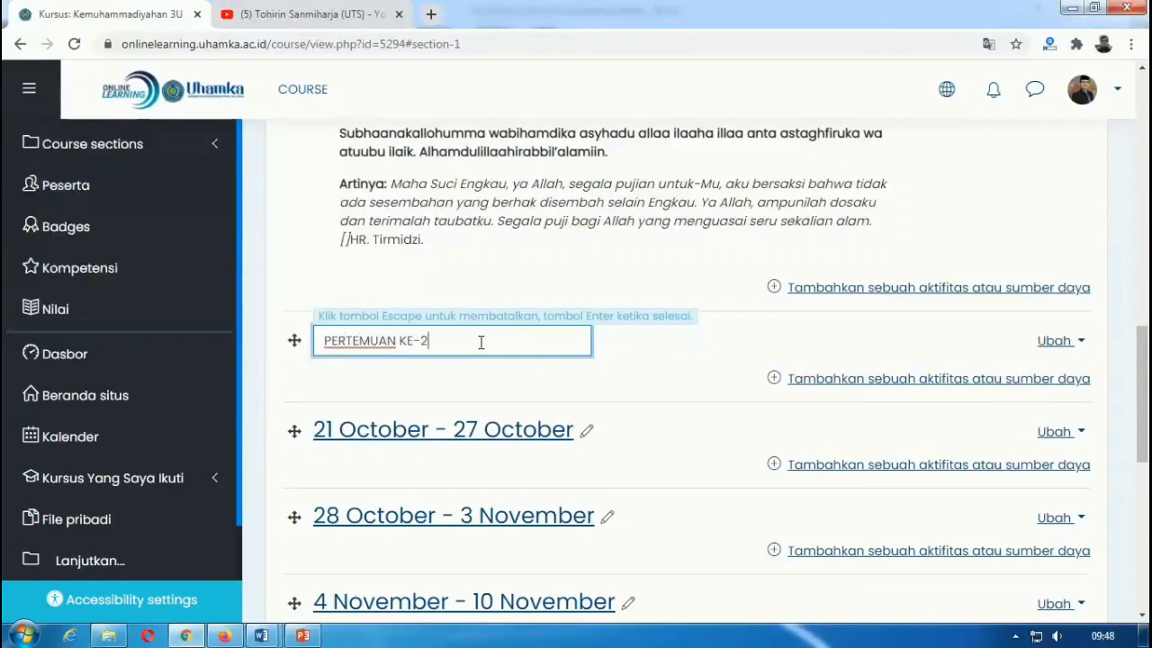
text(2: KIAI DAHLAN D)
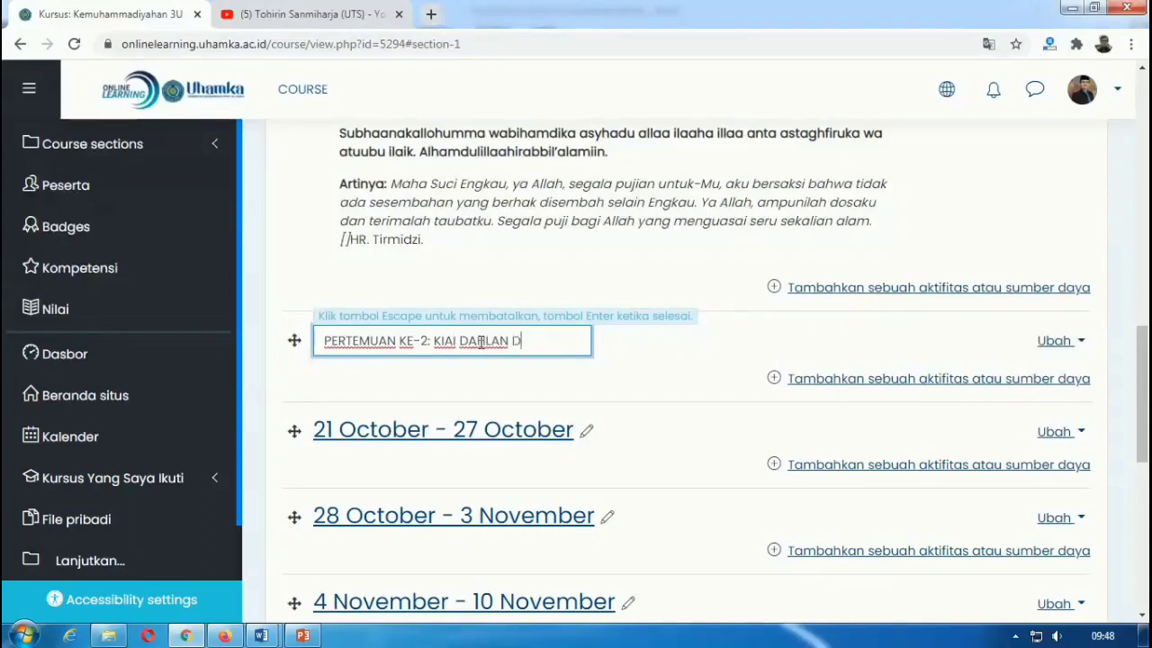
text(AN PEMBERDAY)
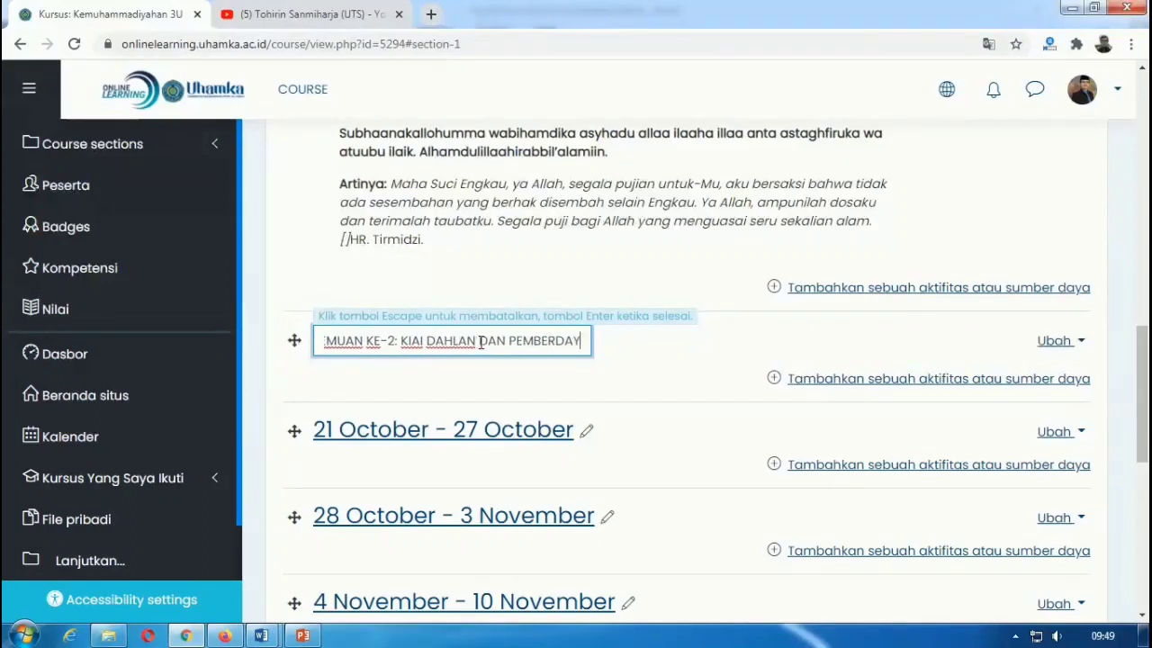
text(AAN KAUM DUA)
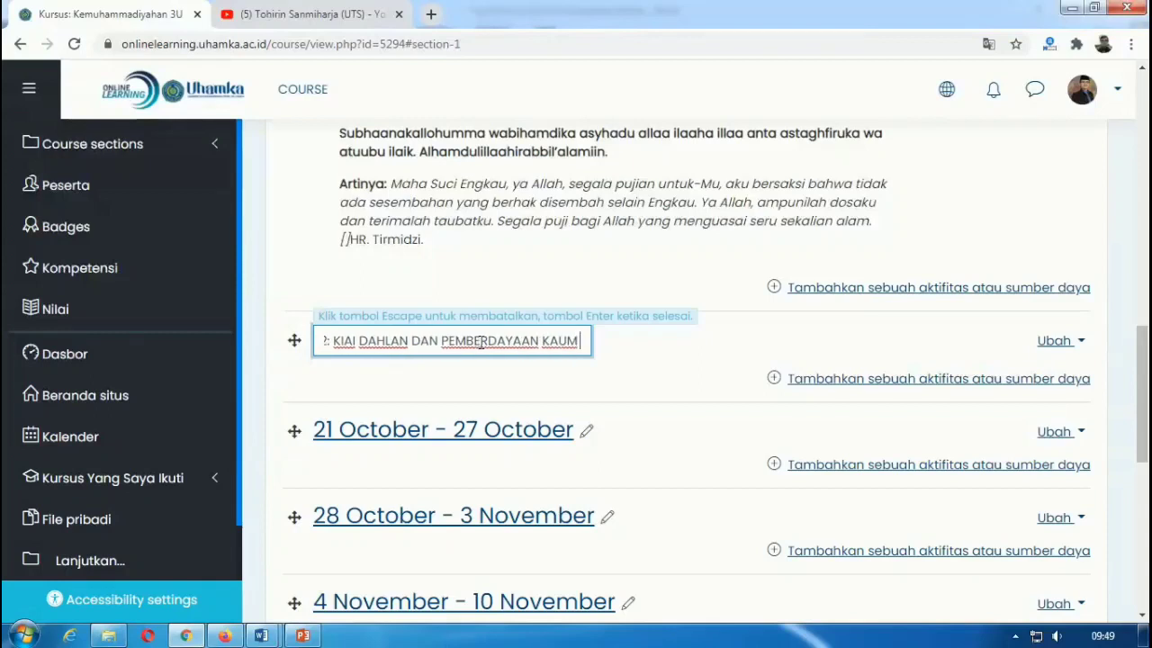
text(AFA)
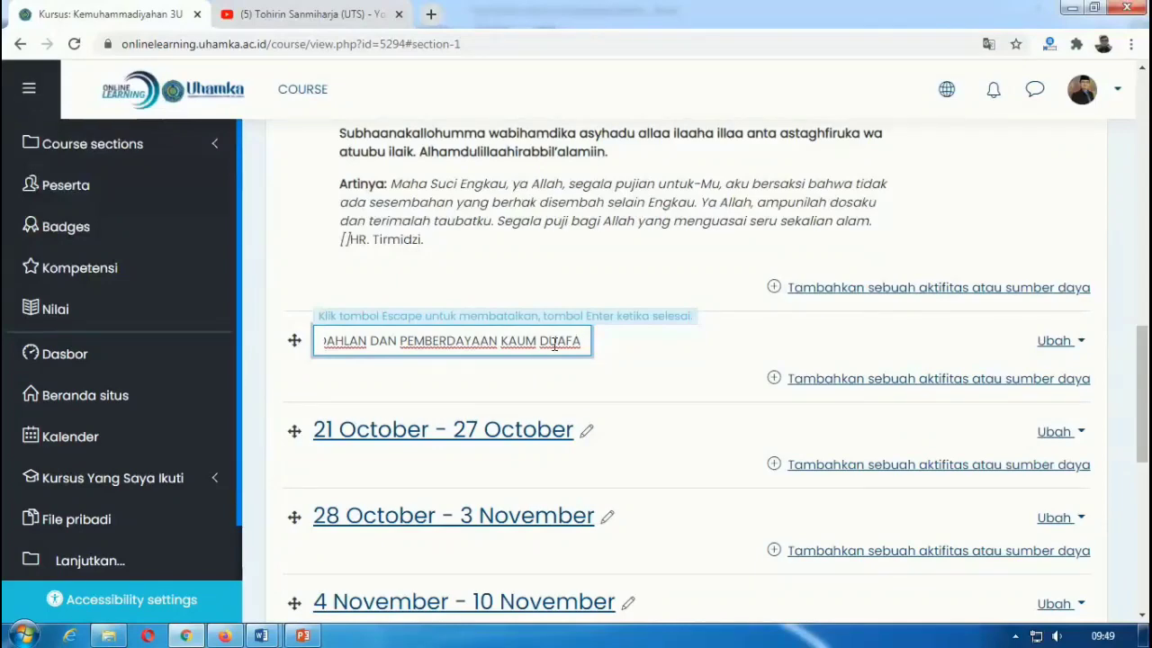
key(Return)
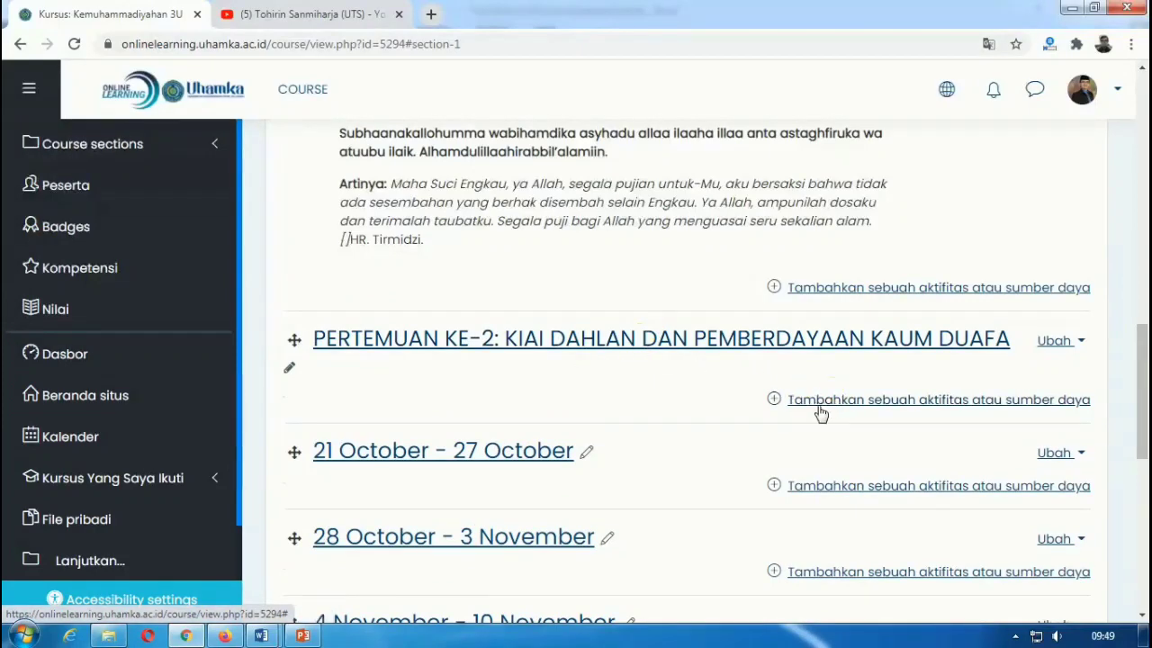
Step: Add a new Label to the PERTEMUAN KE-2 section
click(848, 401)
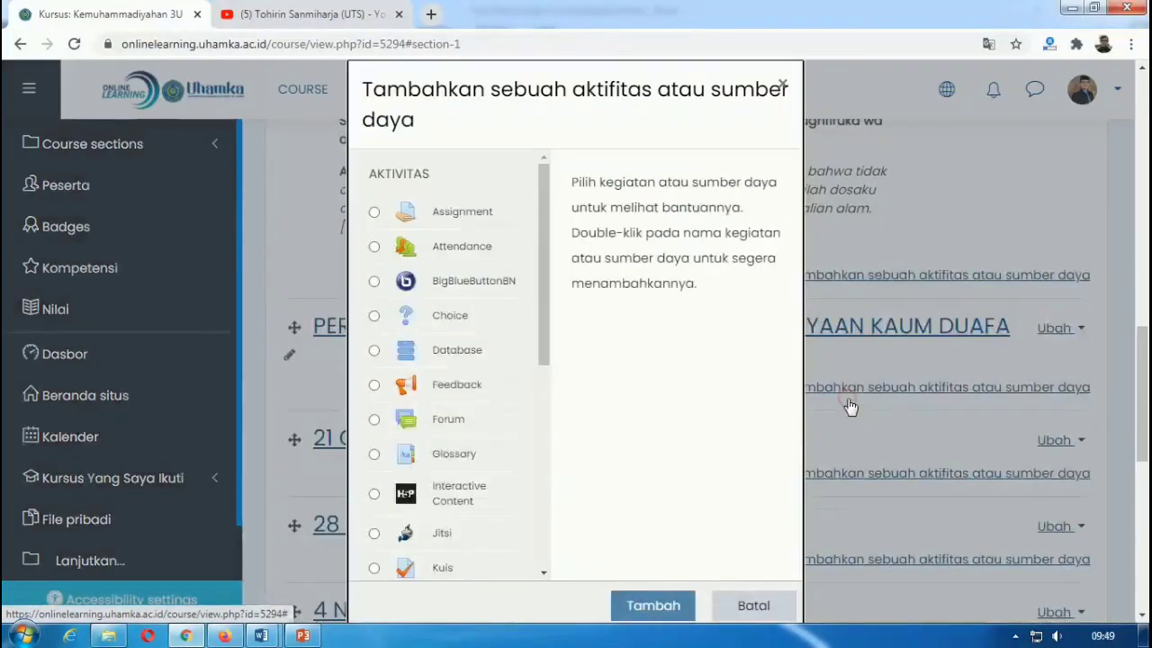
drag(544, 344, 531, 562)
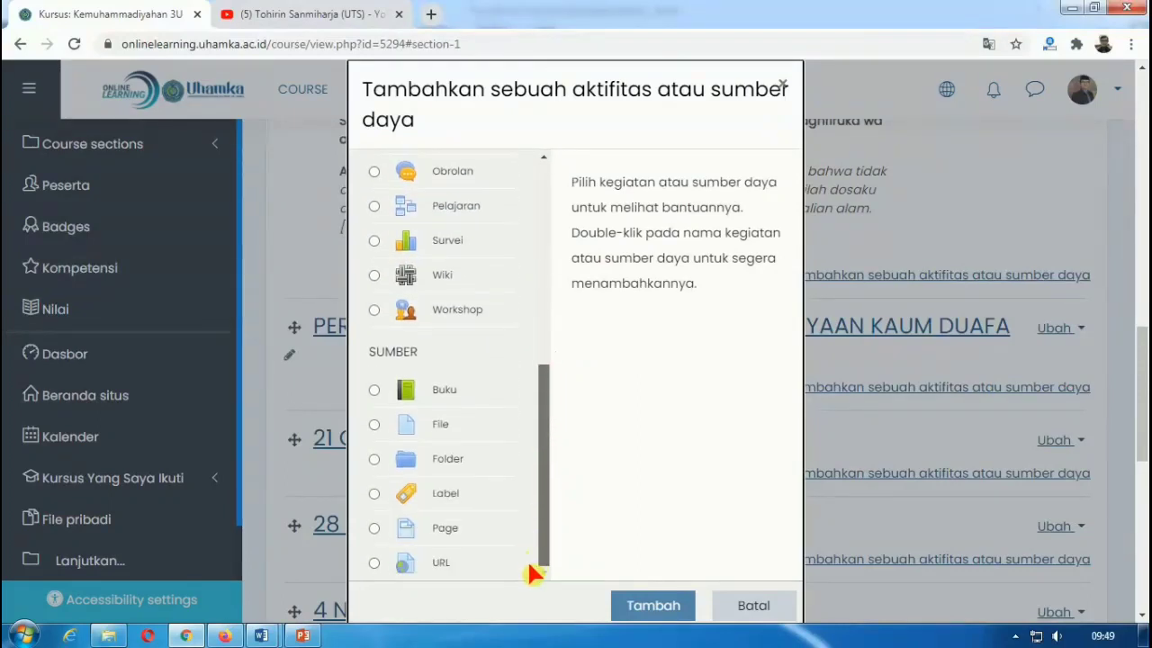
click(374, 493)
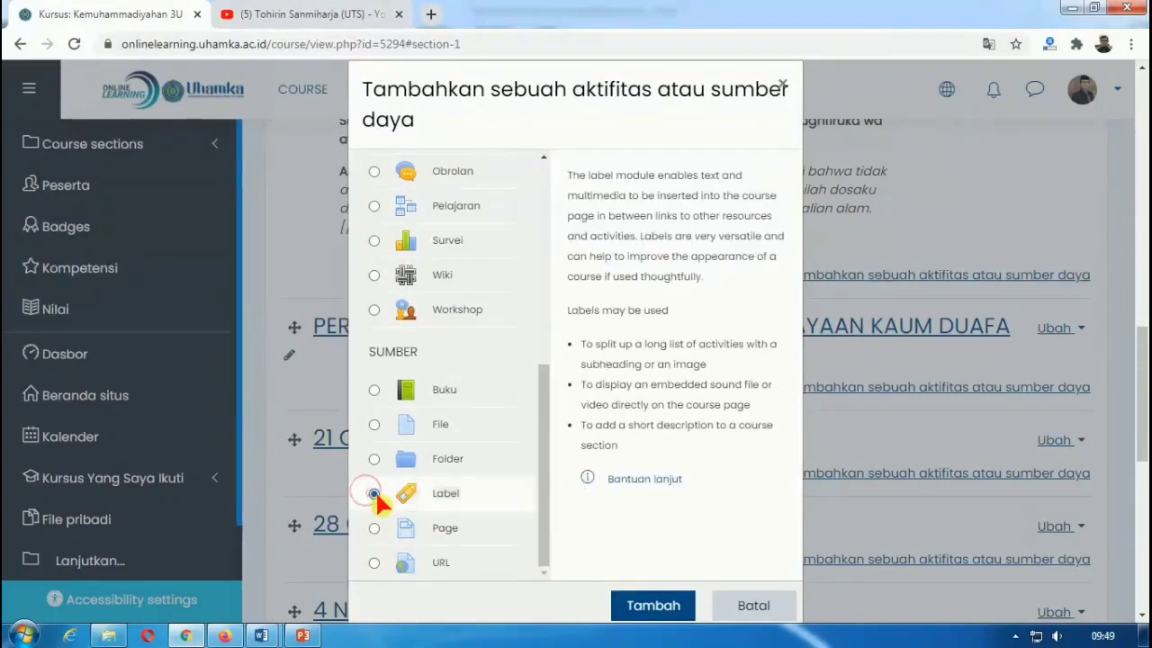
click(653, 605)
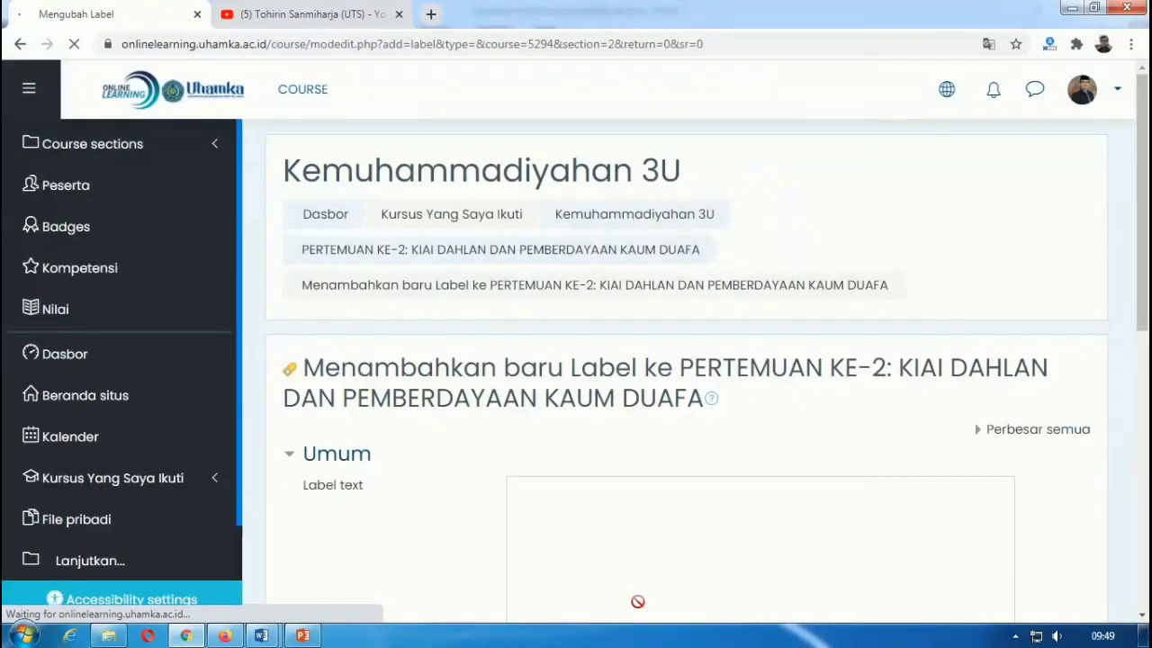
Step: Copy the selected Doa Awal Kuliah prayer text from Word and return to the Moodle label form
mouse_move(261, 635)
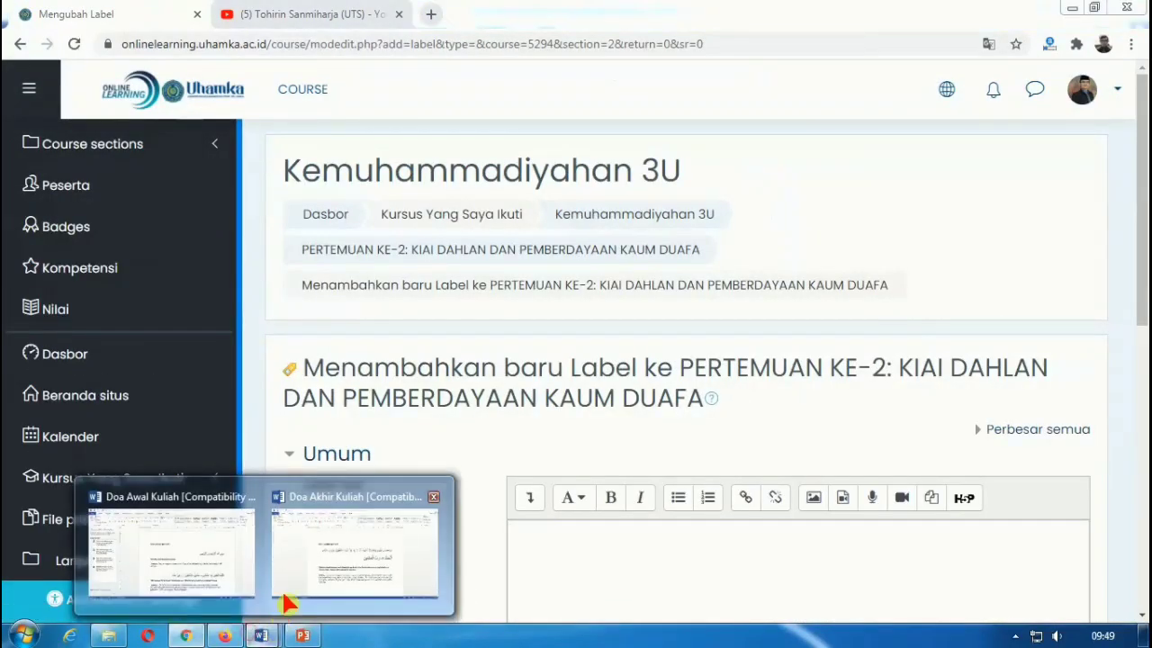
click(221, 558)
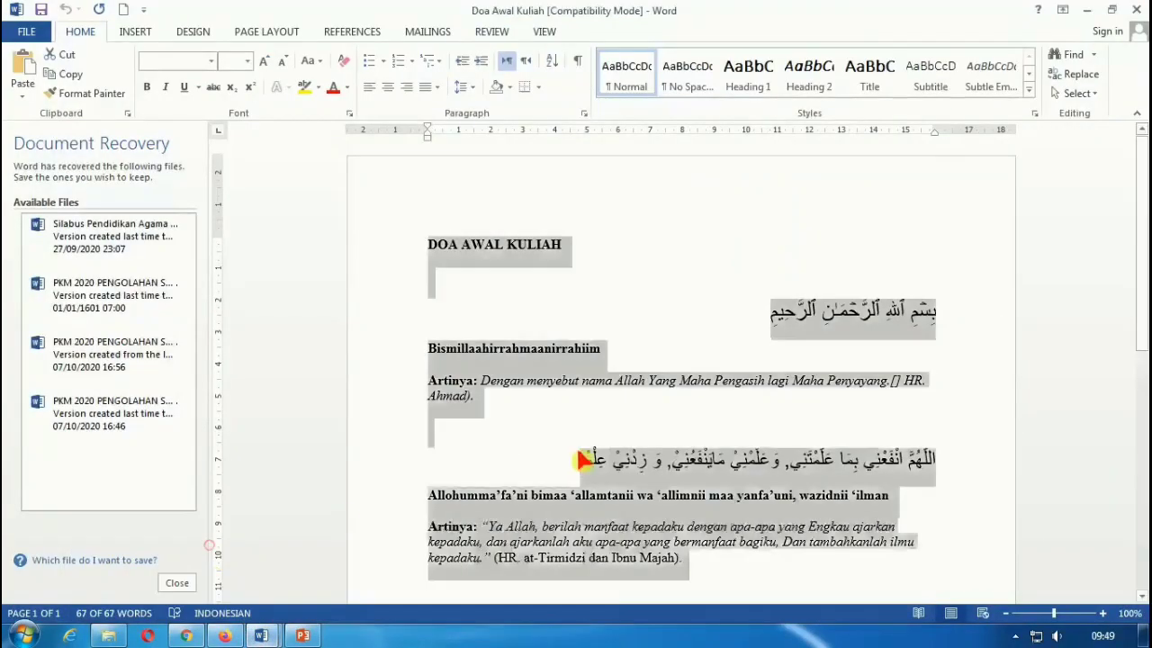
right_click(612, 383)
click(625, 387)
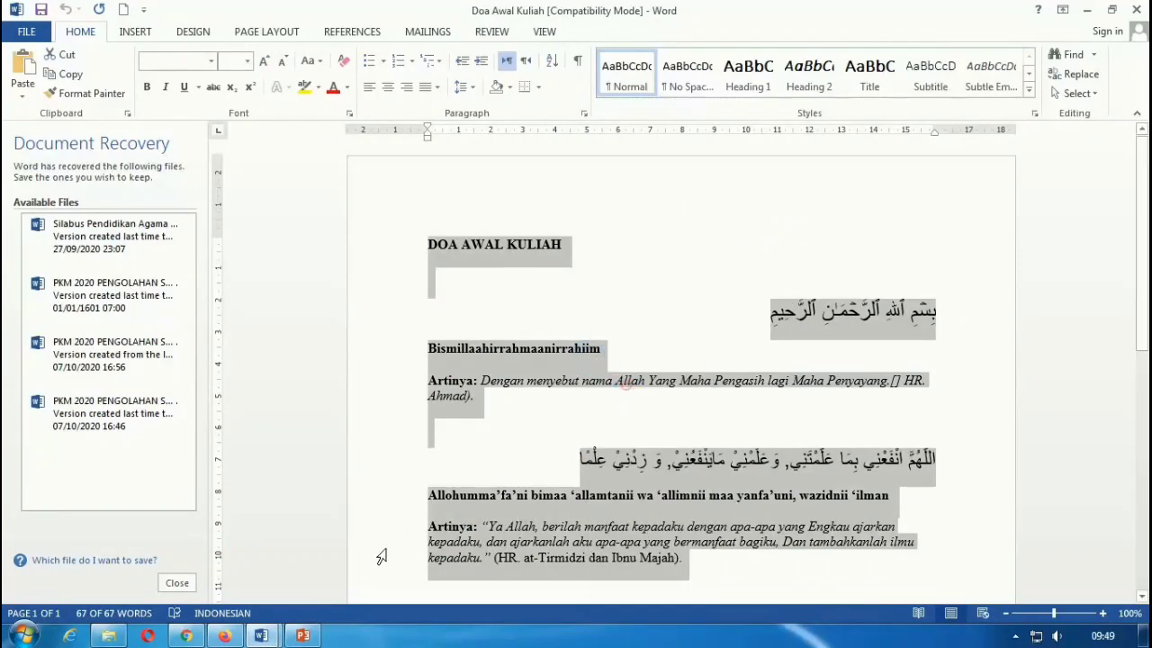
click(225, 636)
click(189, 636)
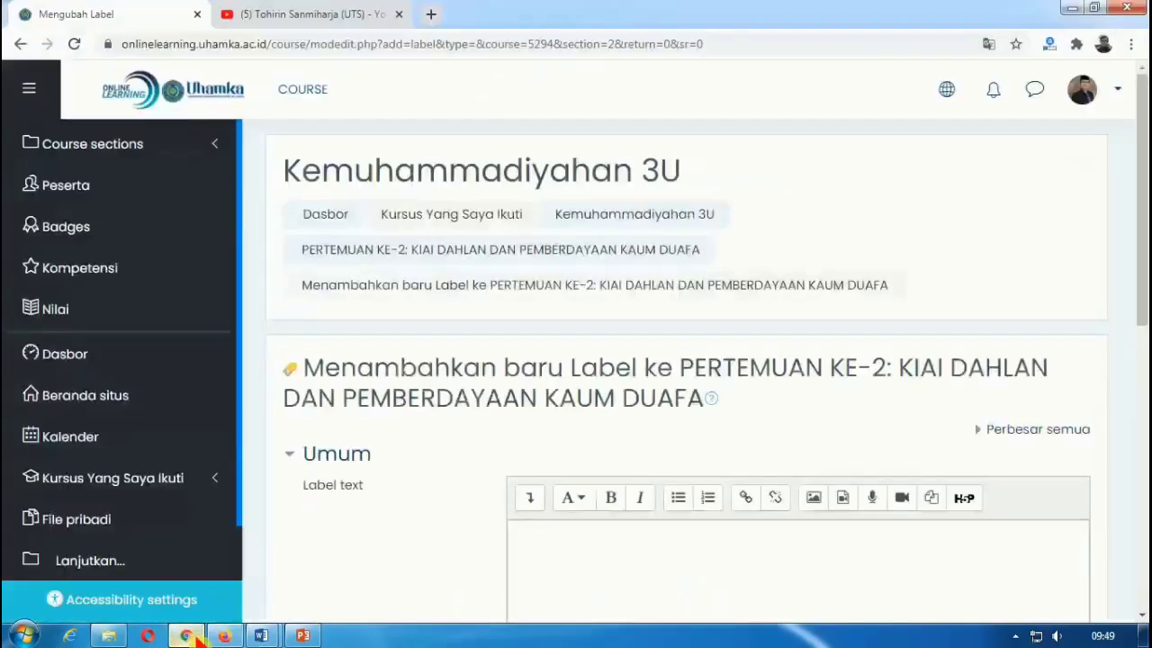
Step: Paste the Doa Awal Kuliah prayer into the label text and remove the blank line below the title
scroll(718, 522, down, 2)
click(666, 380)
right_click(666, 380)
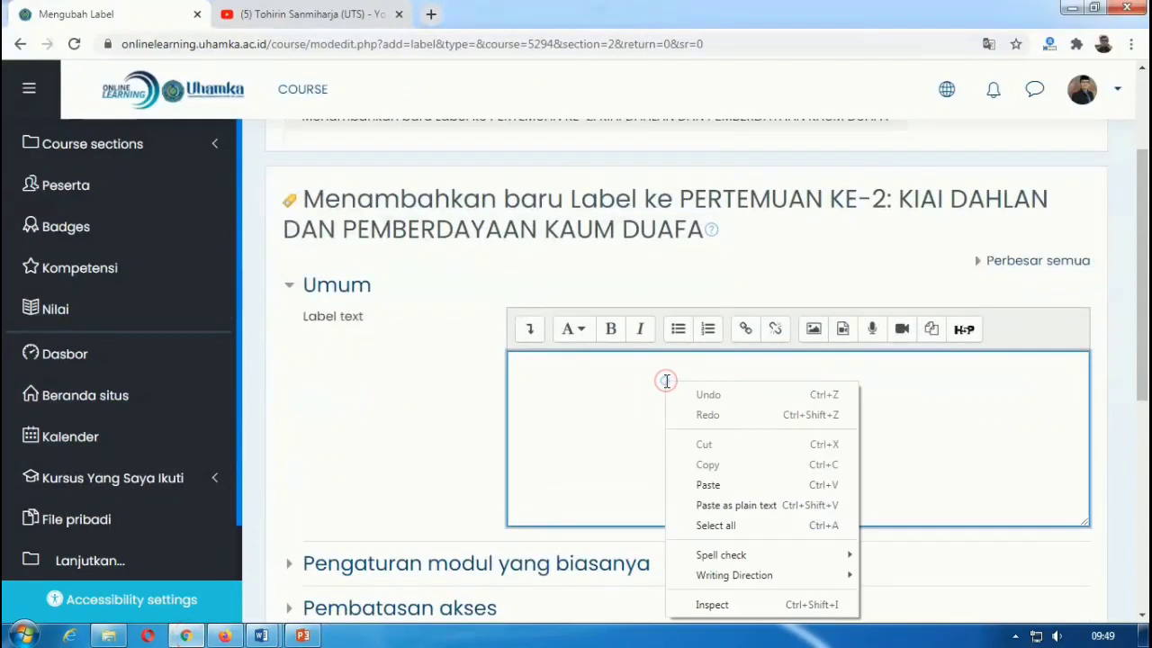
click(708, 485)
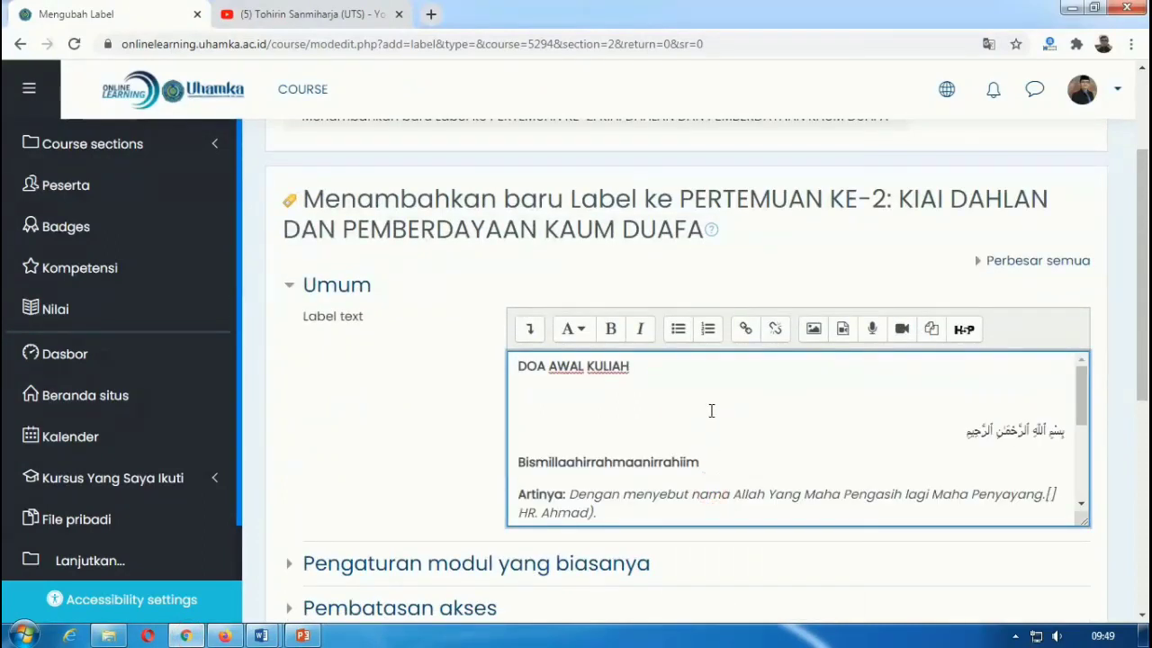
click(741, 399)
key(BackSpace)
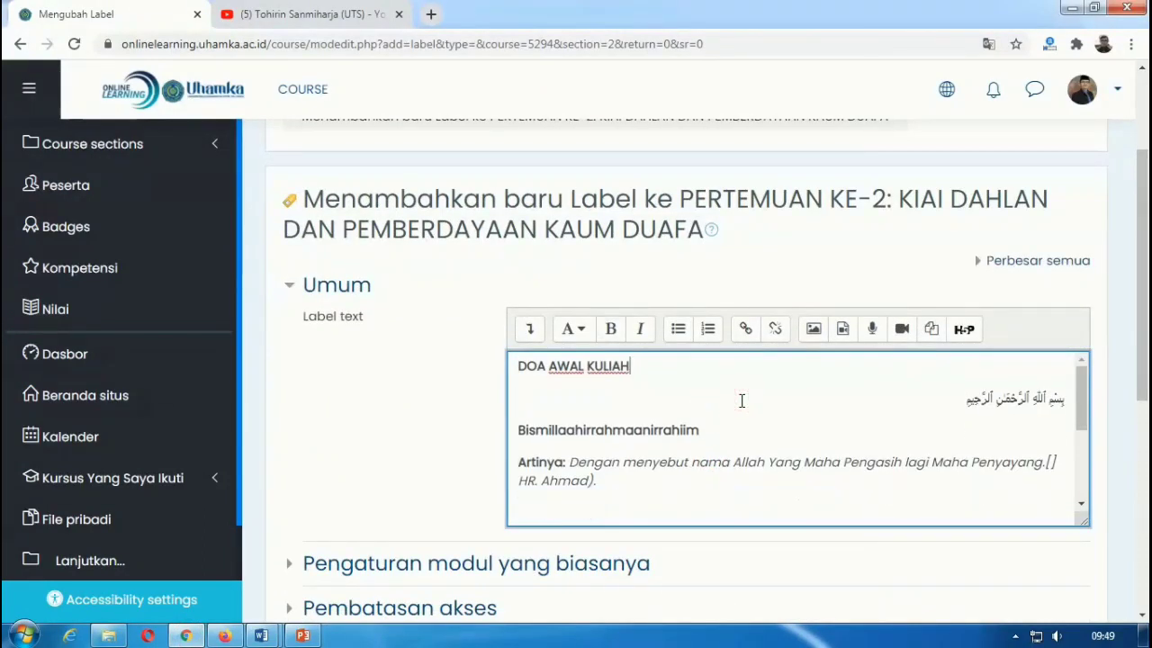
Step: Remove the empty lines after 'HR. Ahmad)' and at the end, then save the label to the course
scroll(735, 442, down, 2)
scroll(703, 428, up, 1)
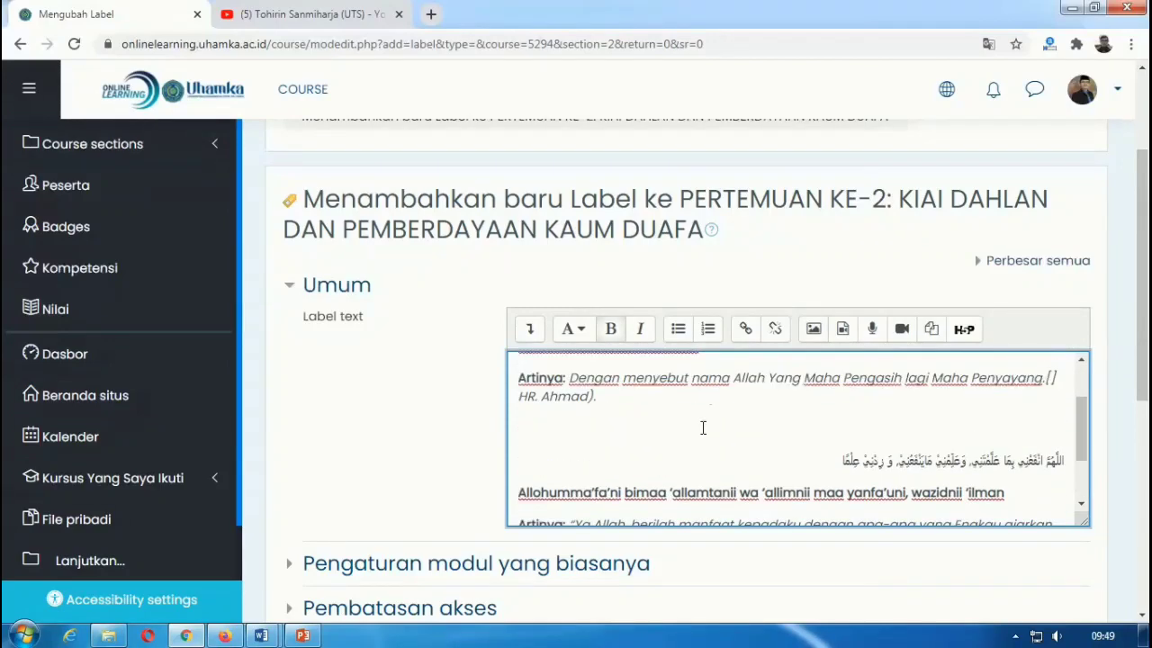
click(703, 427)
key(BackSpace)
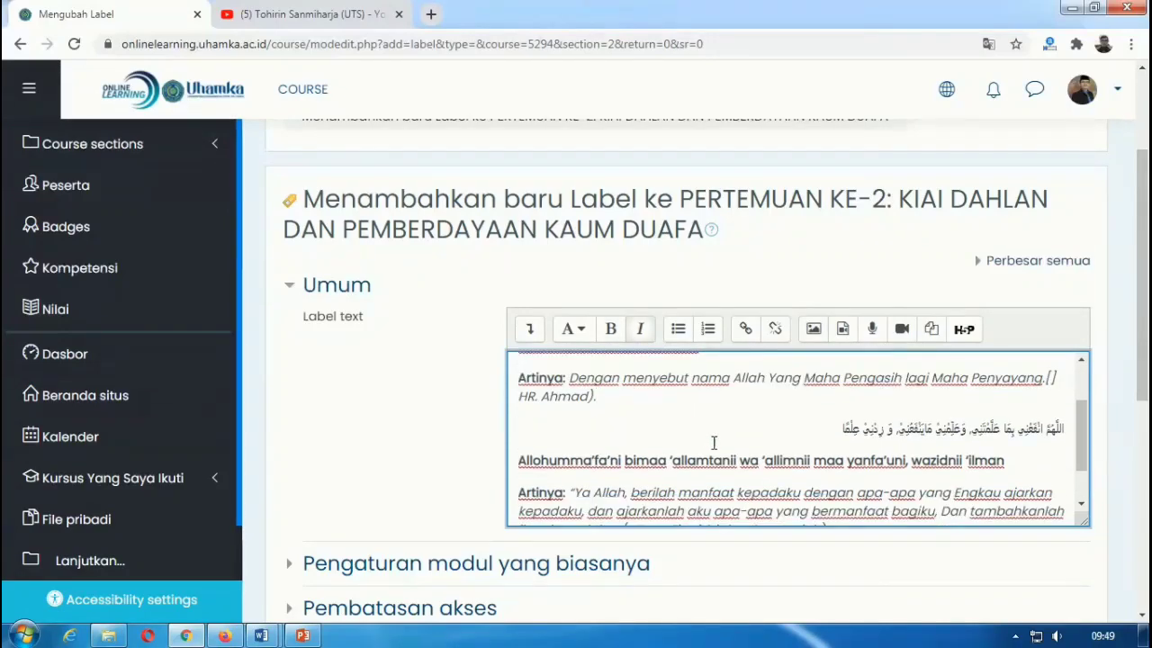
scroll(715, 469, down, 2)
scroll(716, 469, down, 3)
click(647, 249)
key(BackSpace)
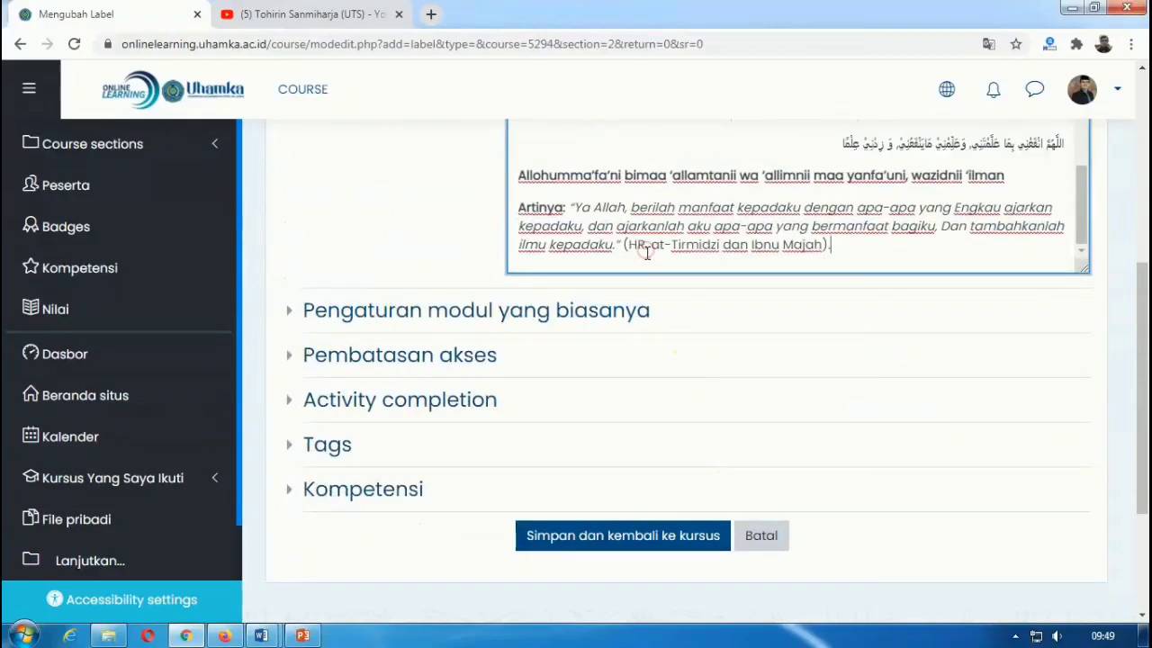
click(594, 538)
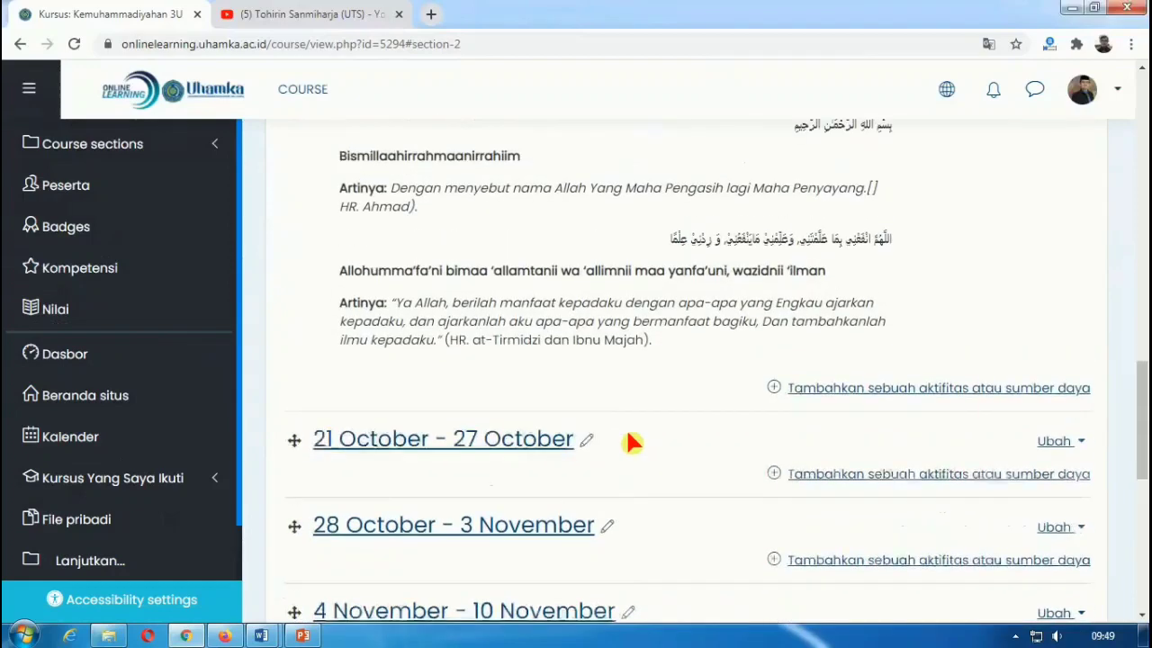
Step: Pick URL from section 2's activity and resource list and add it
scroll(707, 355, up, 1)
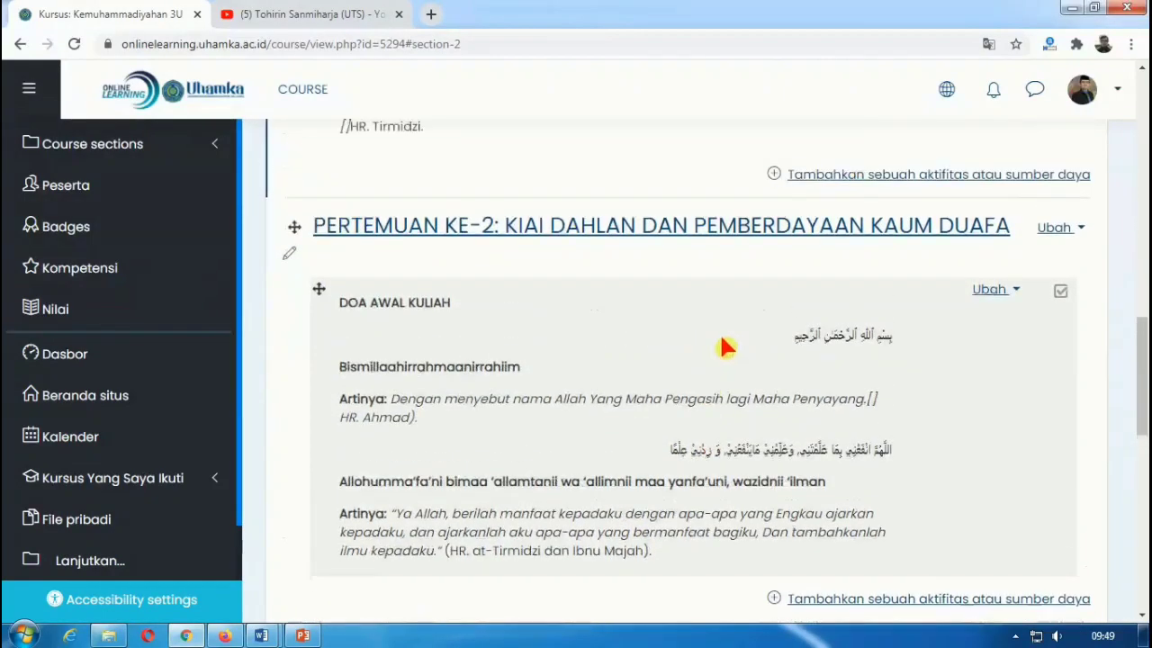
scroll(733, 300, down, 1)
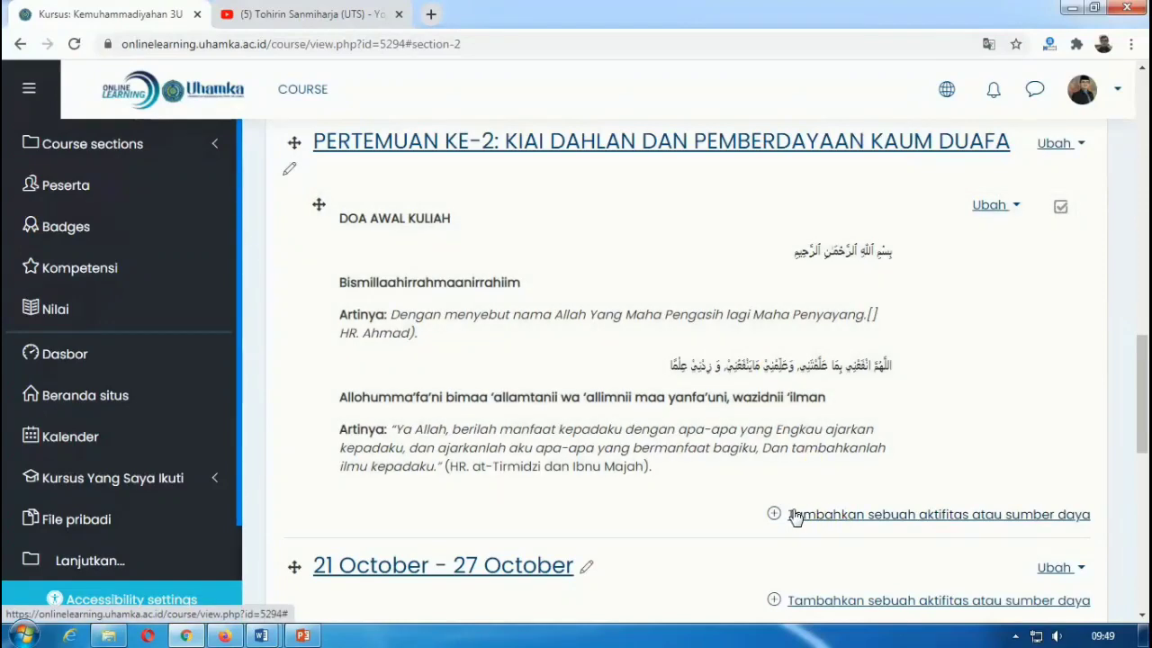
click(809, 515)
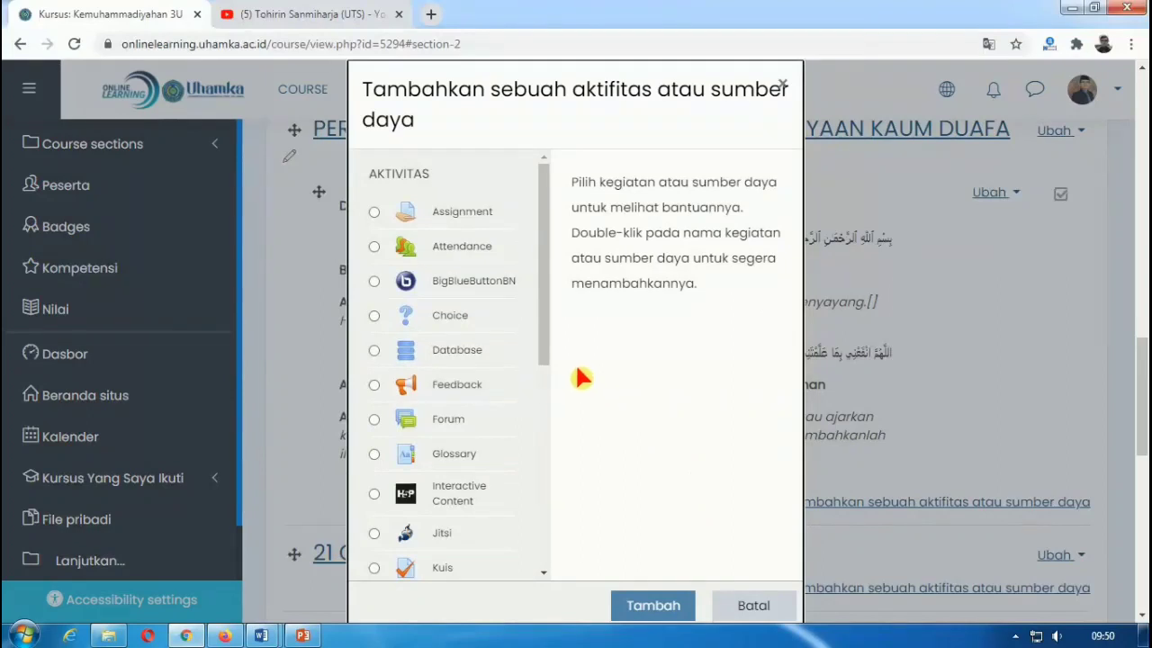
drag(544, 344, 548, 540)
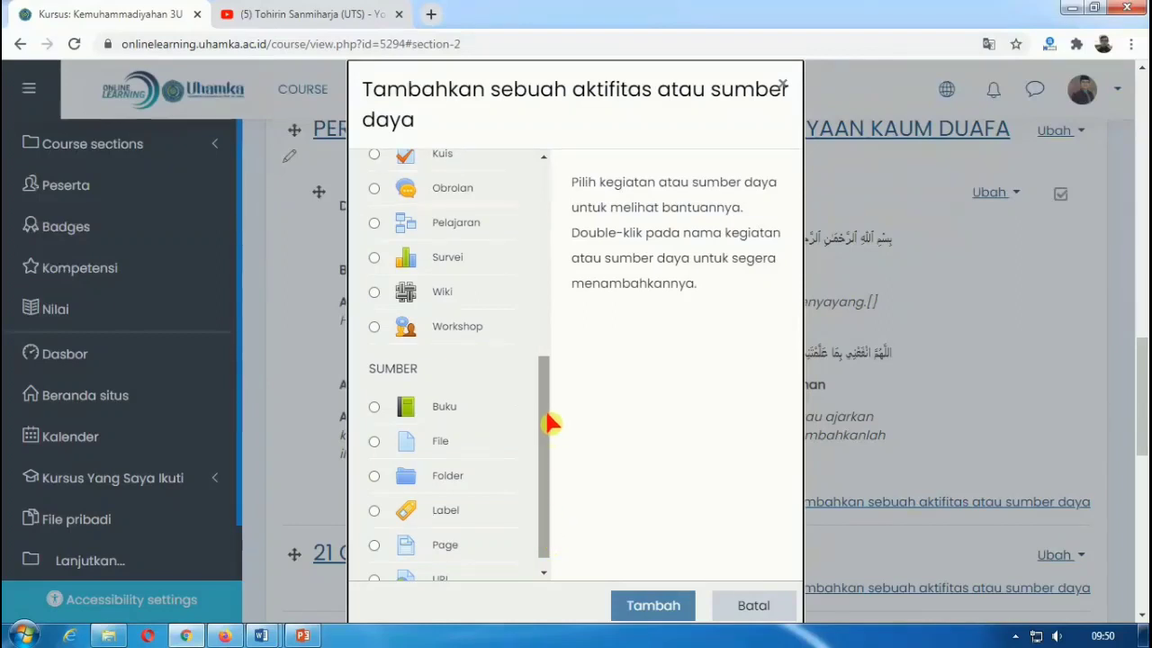
scroll(549, 429, down, 1)
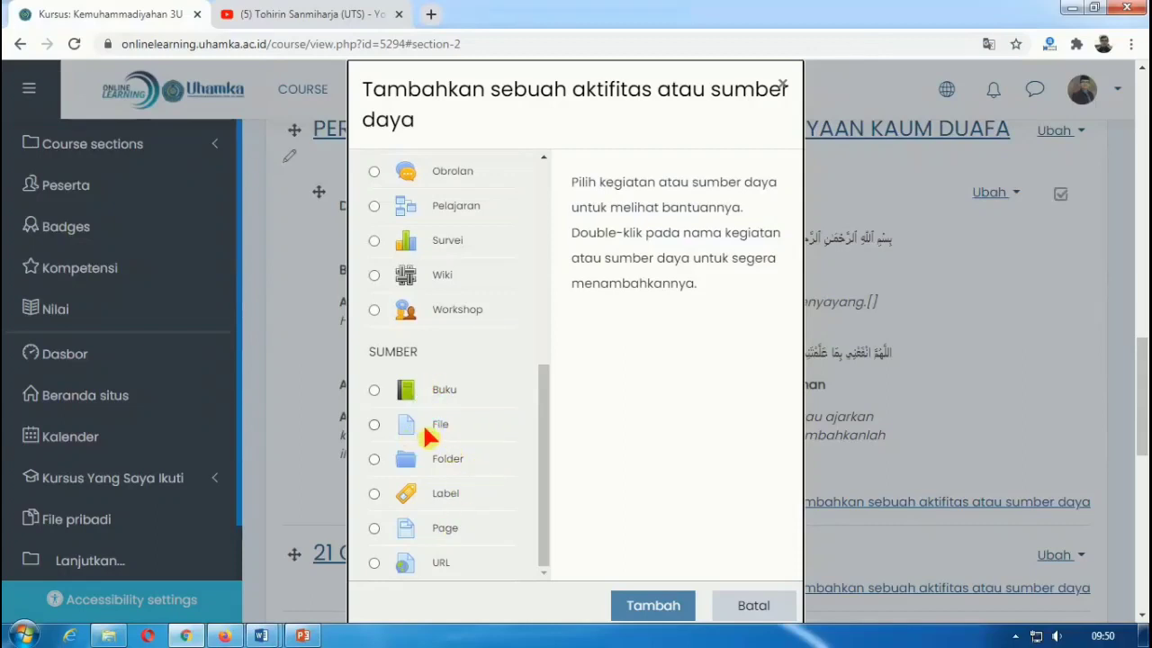
scroll(421, 421, down, 1)
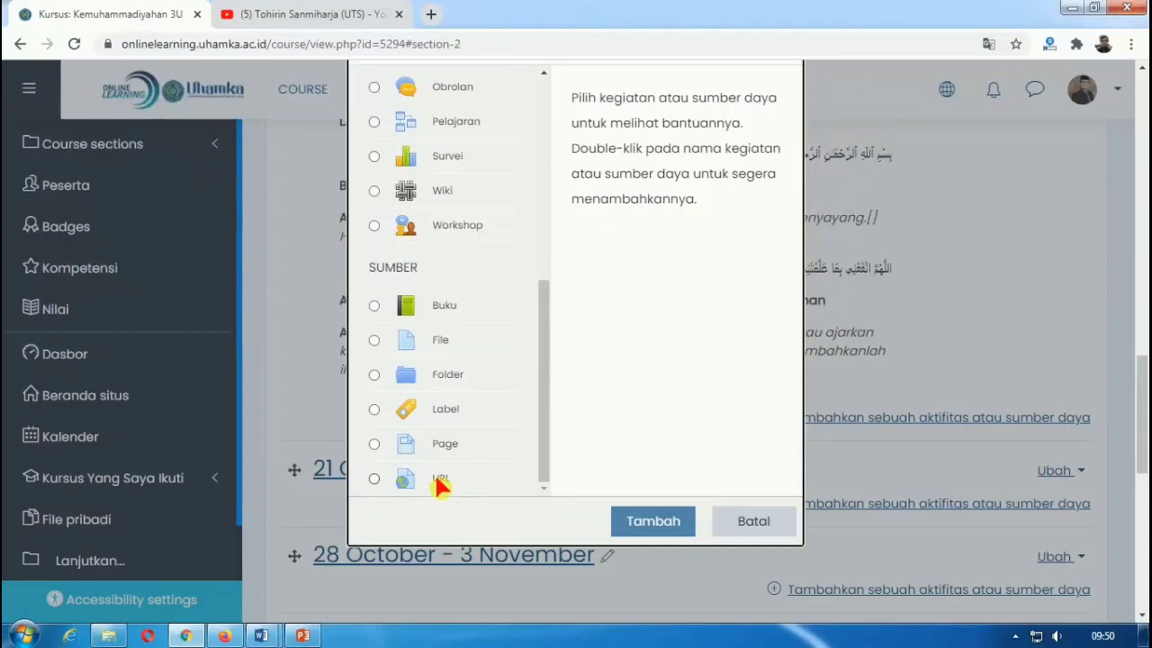
click(374, 480)
click(637, 521)
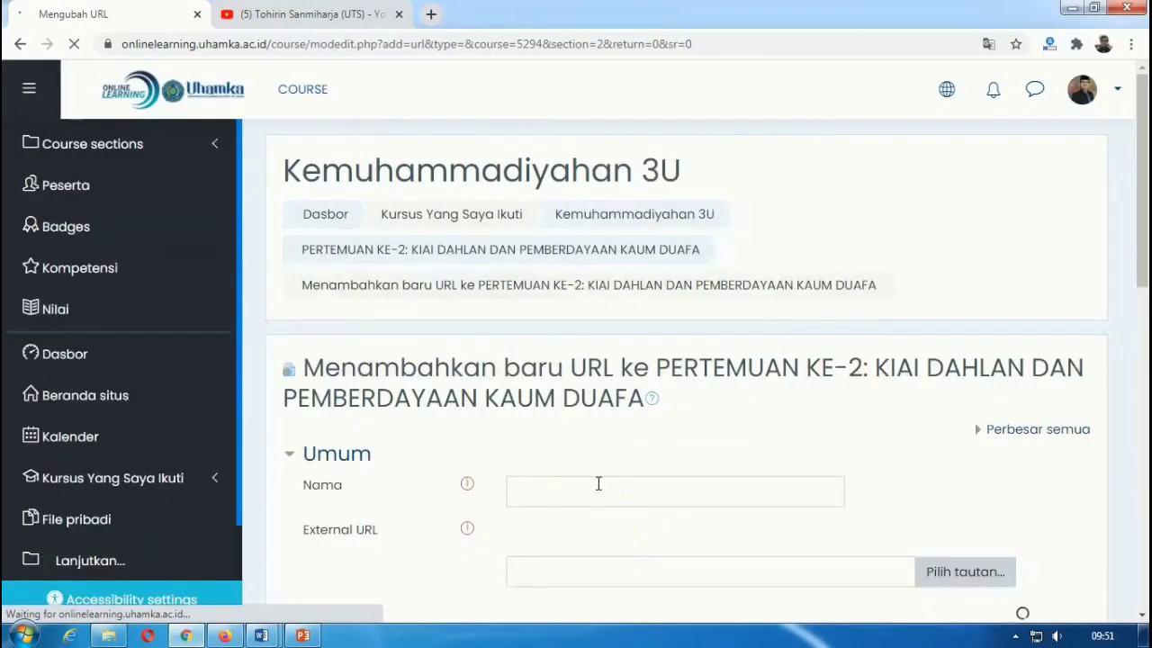
Step: Name the URL resource 'Materi ke-1: Kiai Dahlan dan Pemberdayaan Kaum Dhuafa', dismissing the colour-scheme popup
click(596, 484)
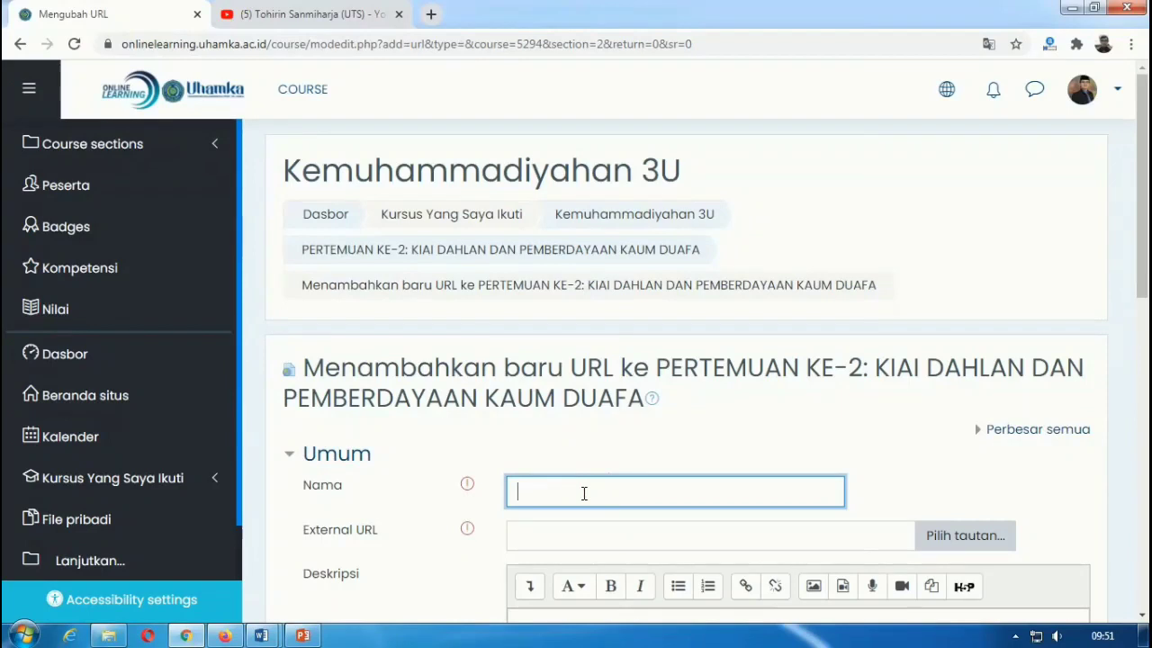
text(Ma)
key(BackSpace)
key(BackSpace)
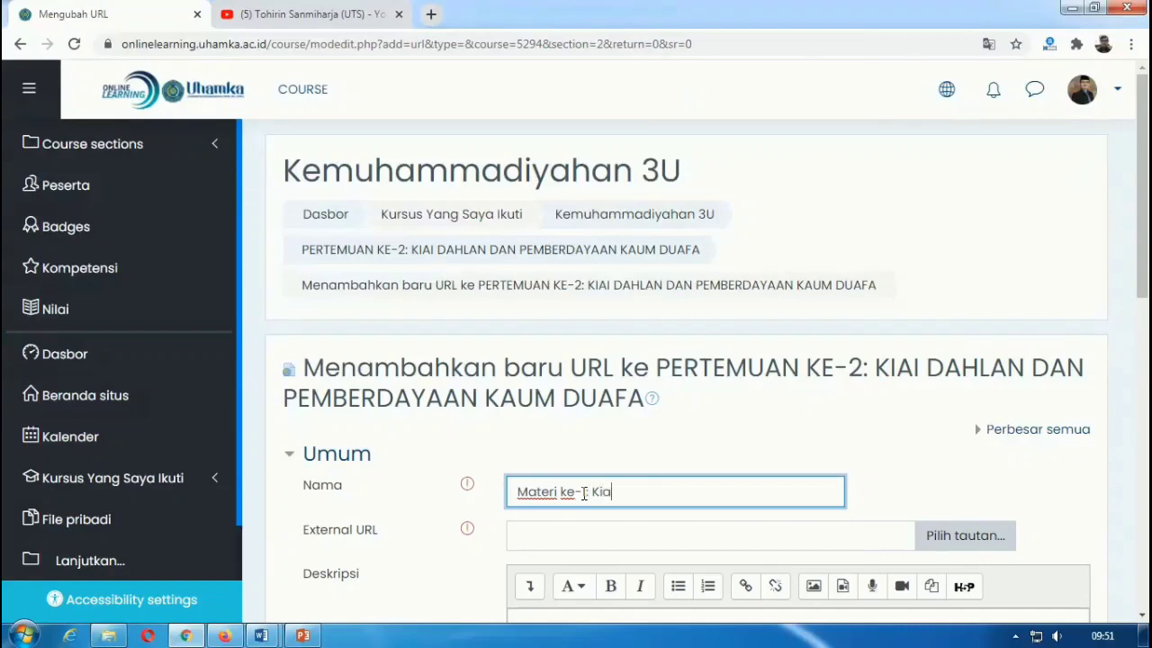
text(i Da)
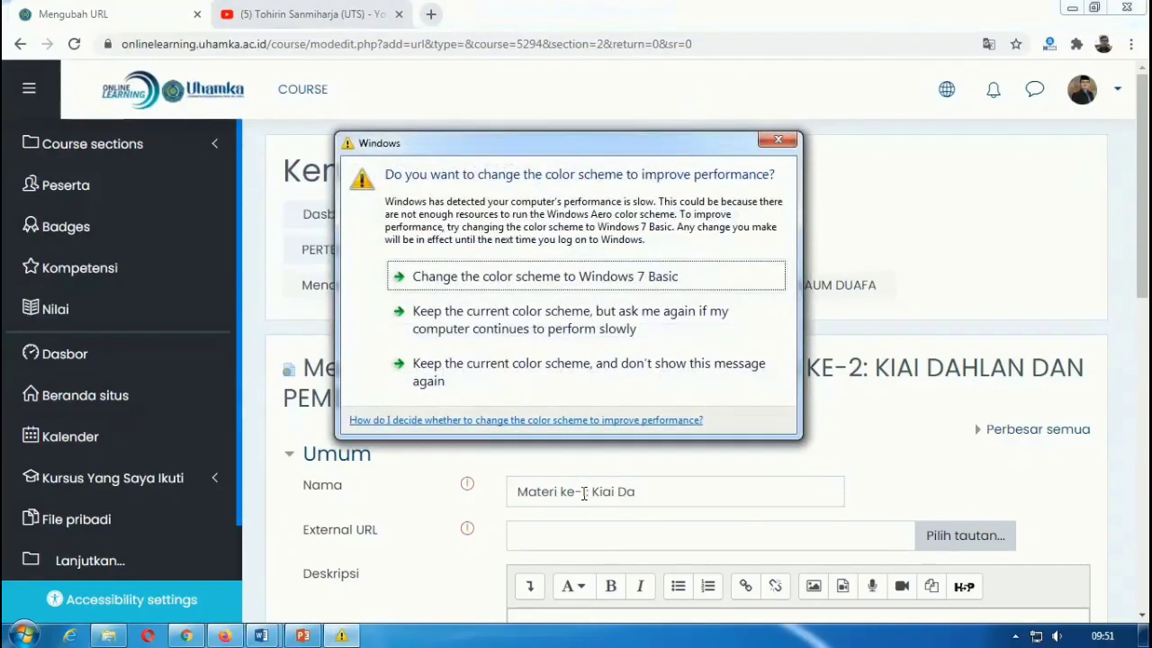
click(777, 139)
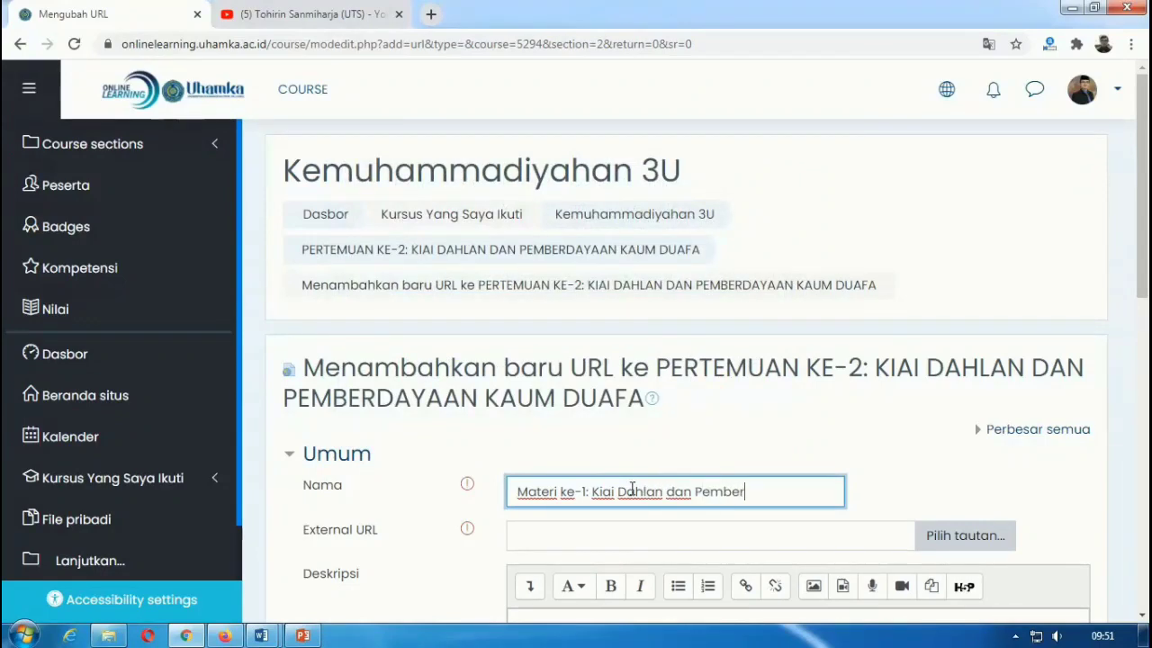
text(hlan dan Pemberdayaan Kau)
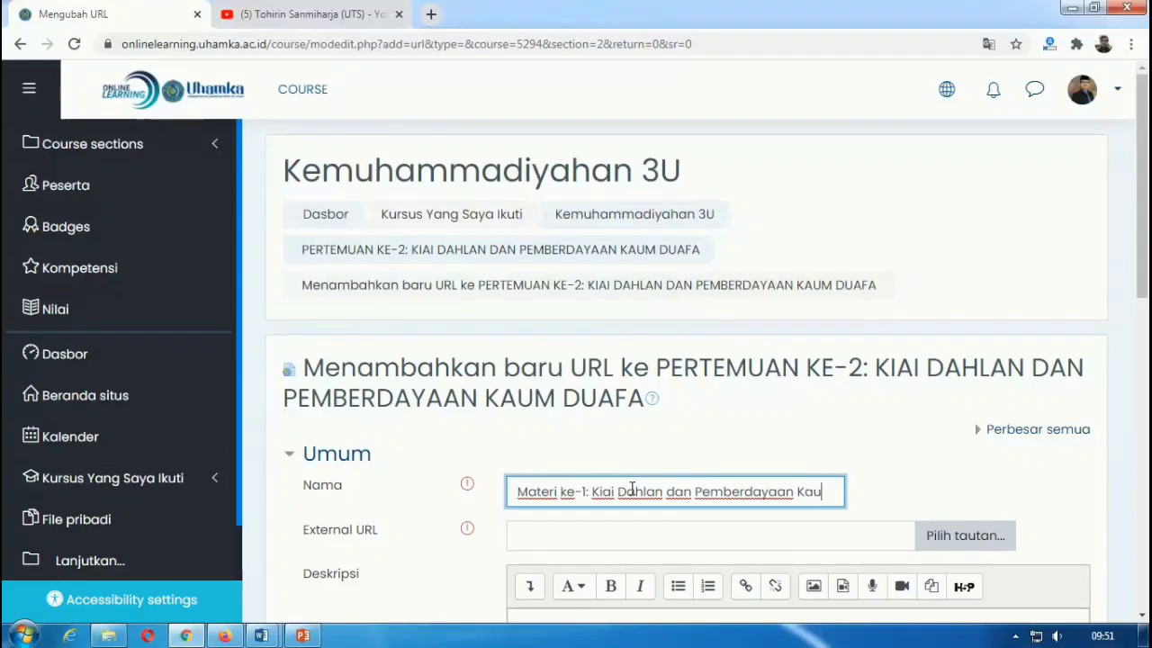
text(m Dhuafa)
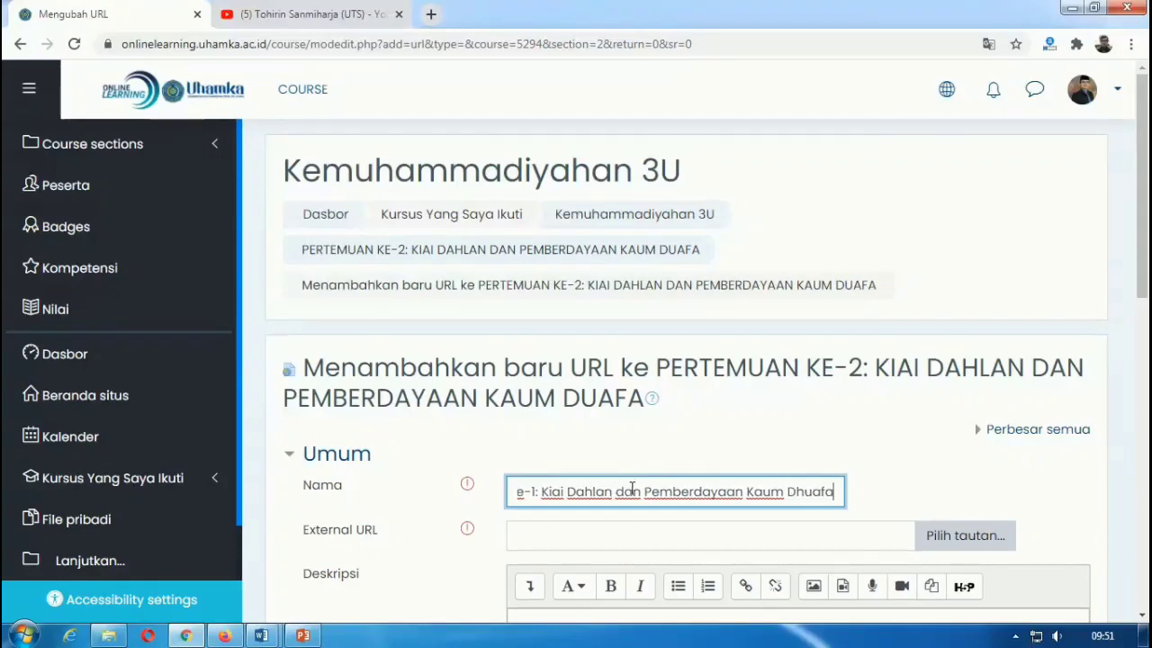
scroll(409, 483, down, 1)
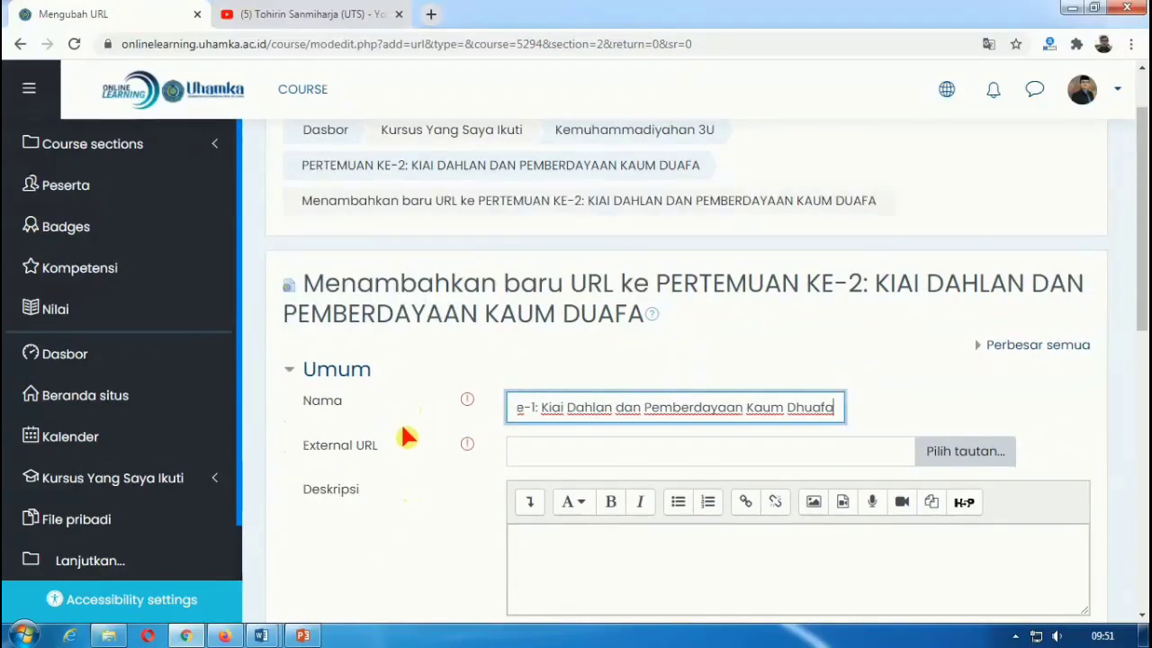
click(519, 454)
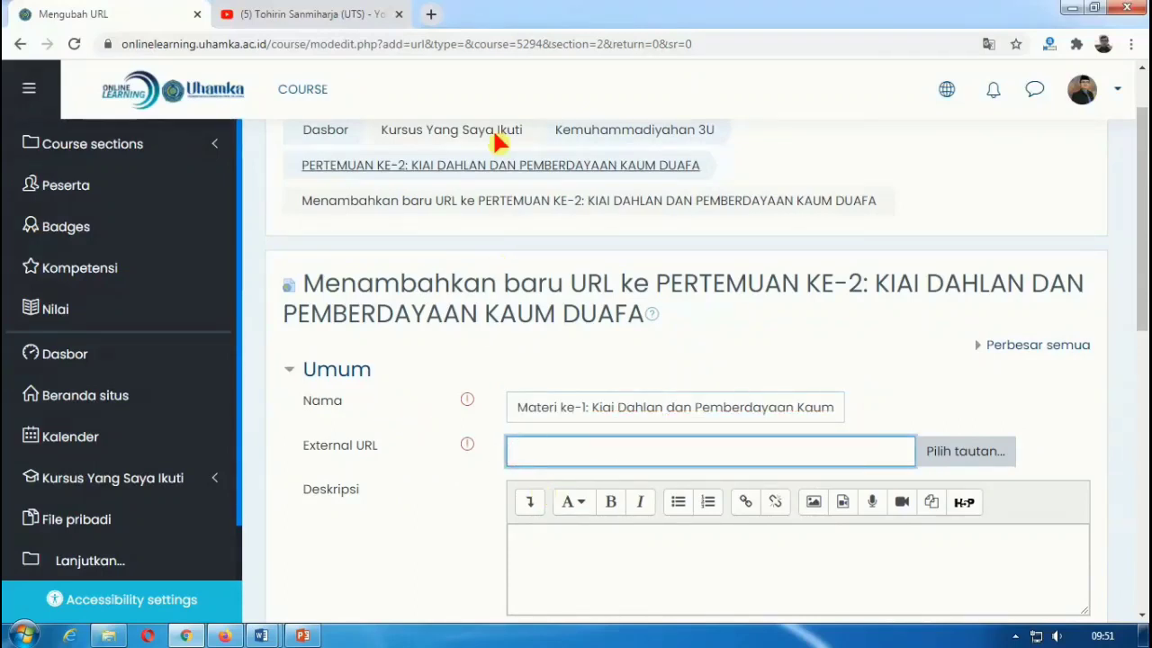
Step: In a new tab, go to kuliahaika.com and open the 'Ahmad Dahlan dan Pemberdayaan Kaum Dhuafa' article
click(439, 23)
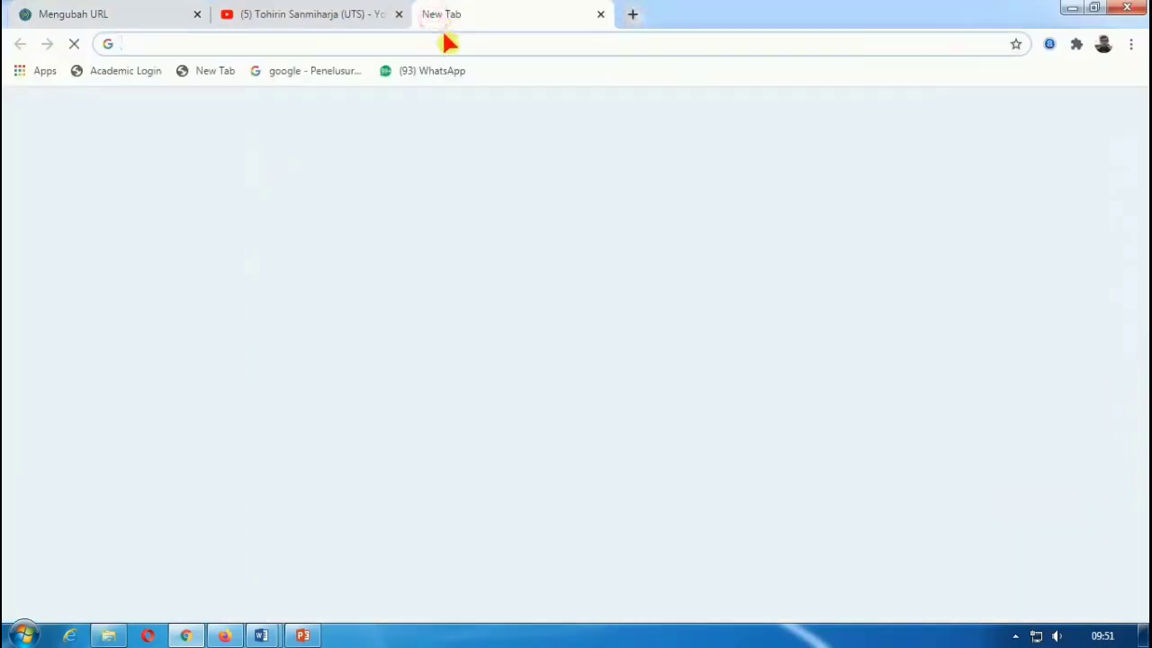
text(ku)
key(Return)
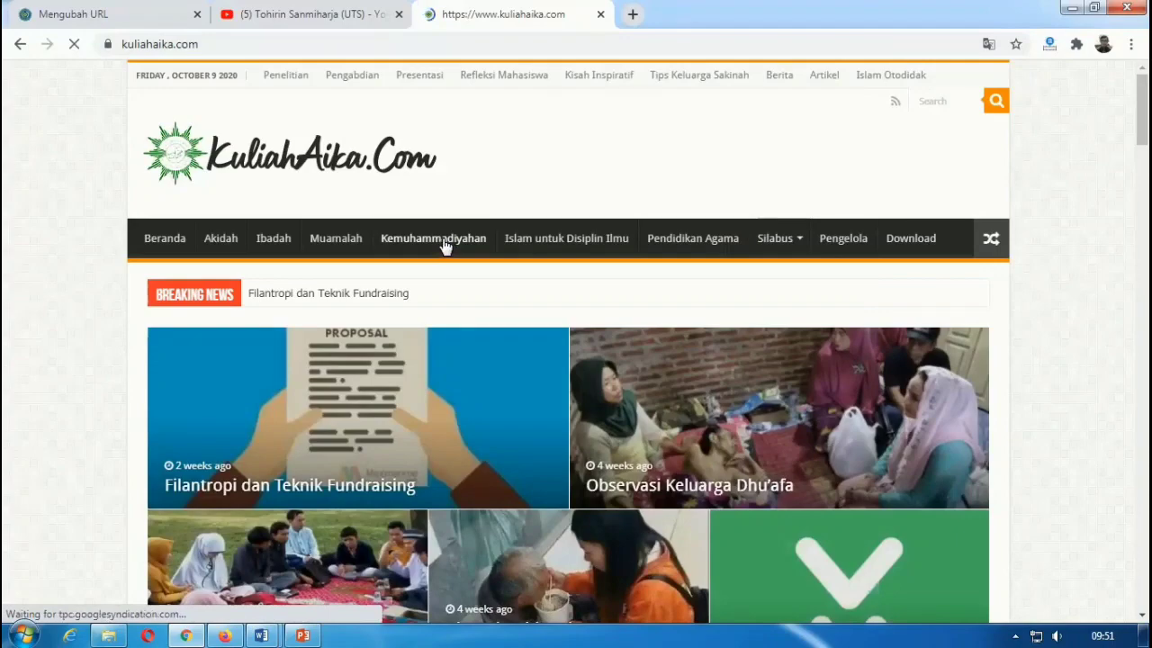
scroll(445, 247, down, 3)
scroll(540, 337, down, 1)
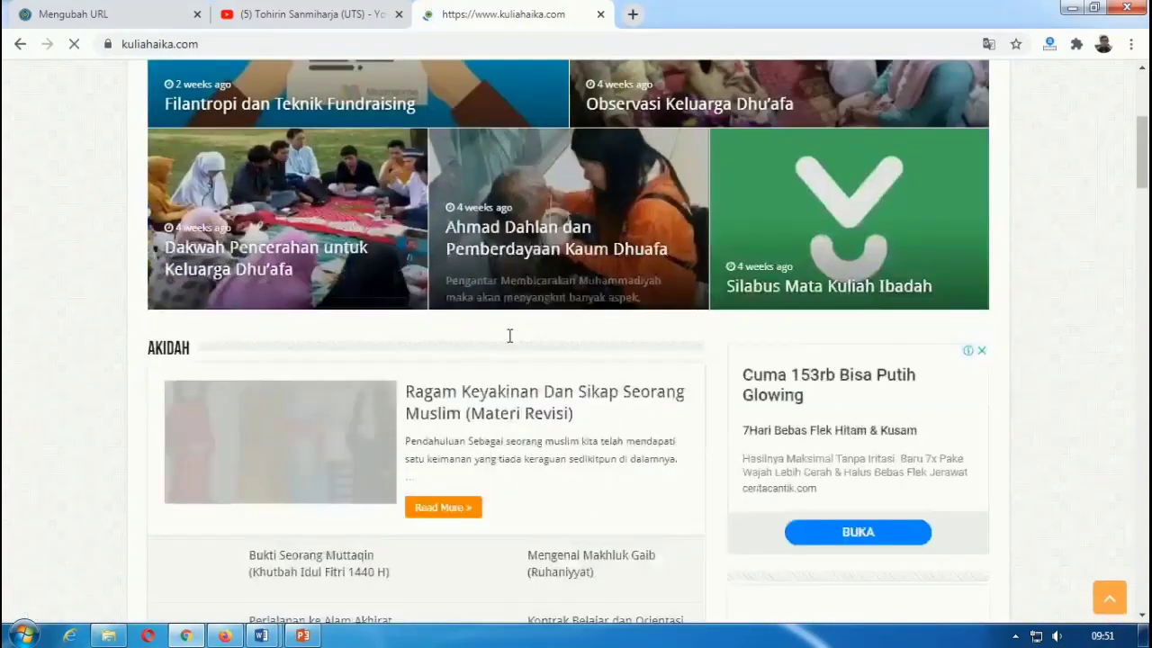
click(515, 236)
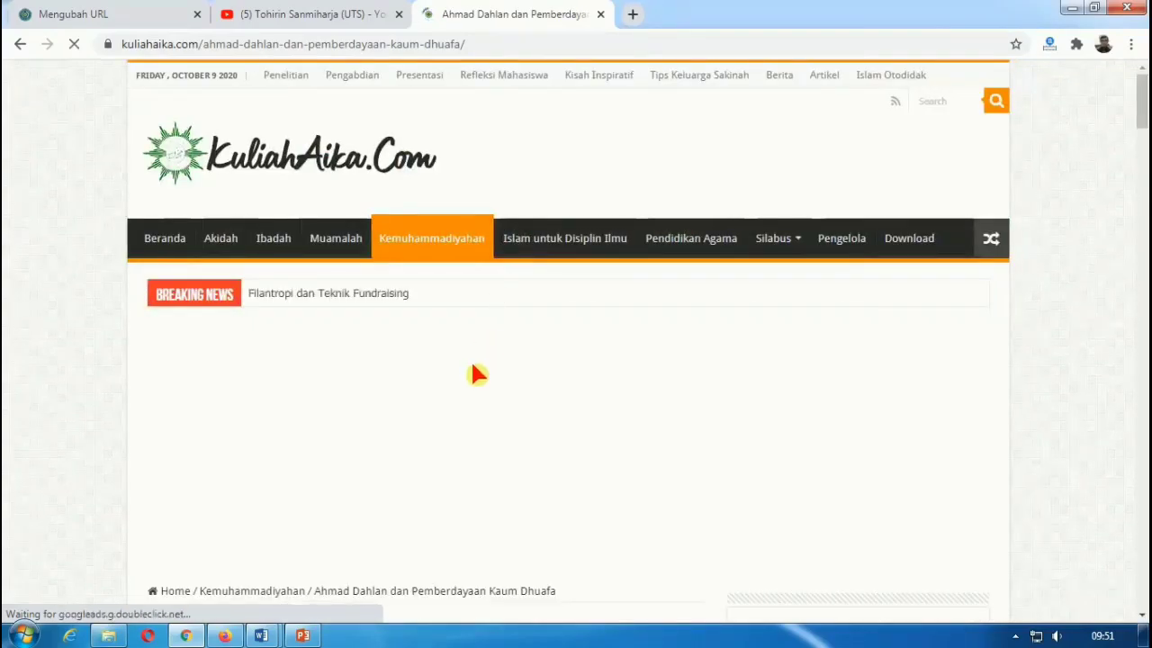
Step: Copy the article's web address from the address bar and return to the Moodle URL form
scroll(472, 369, down, 3)
scroll(470, 369, down, 15)
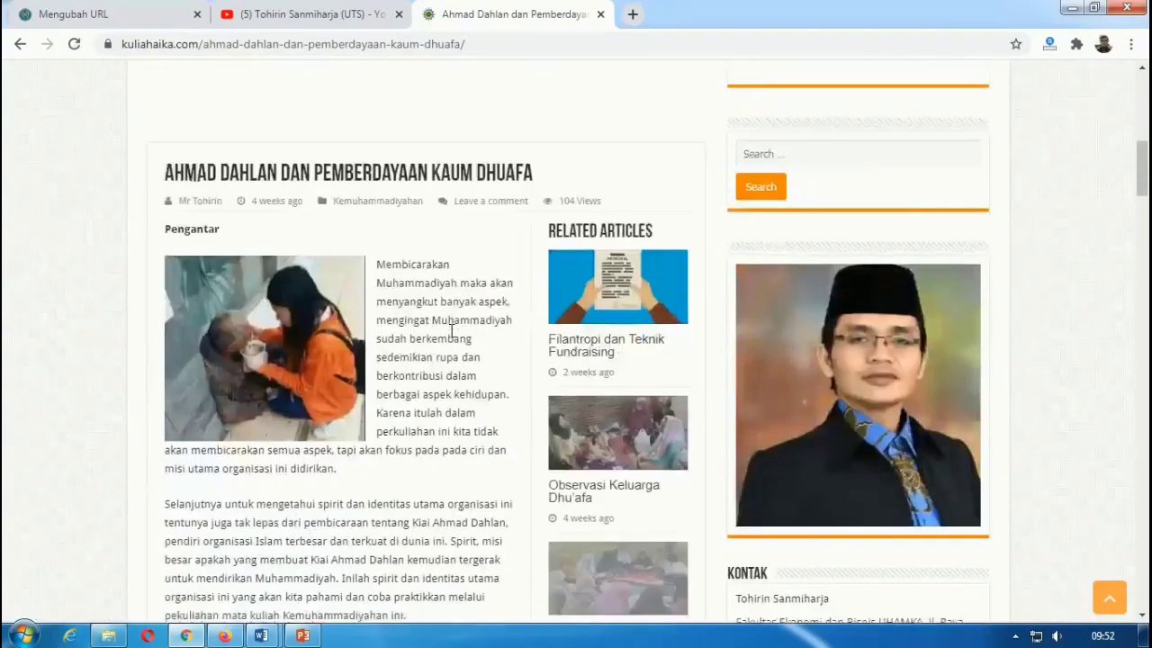
scroll(432, 297, down, 2)
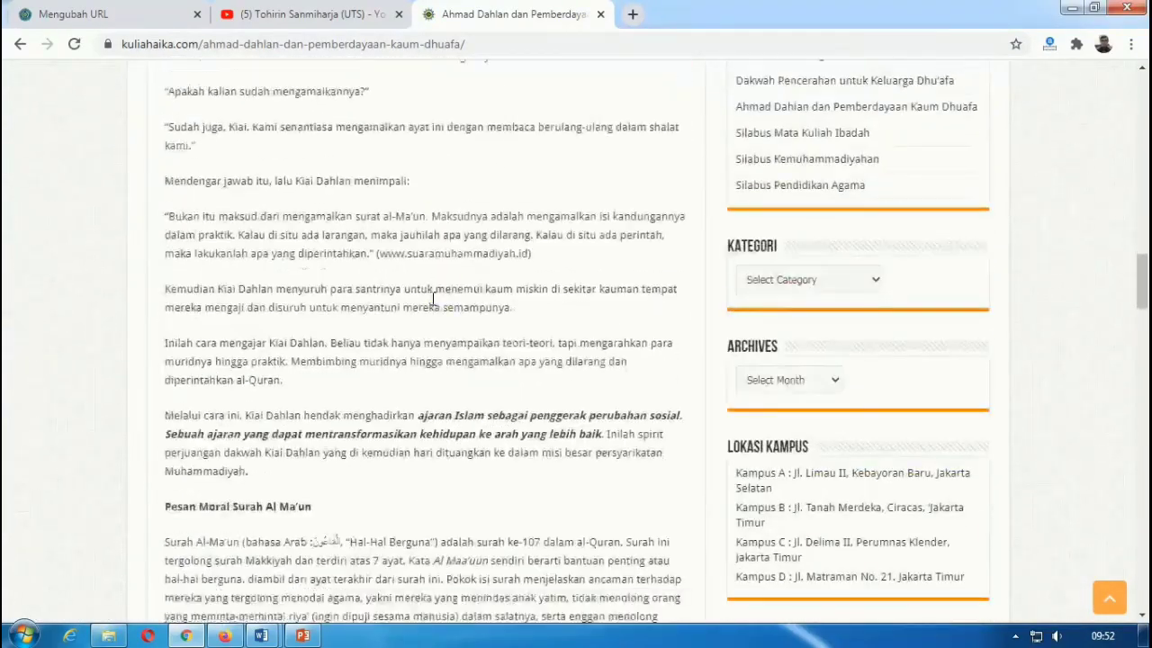
scroll(427, 270, up, 20)
click(391, 43)
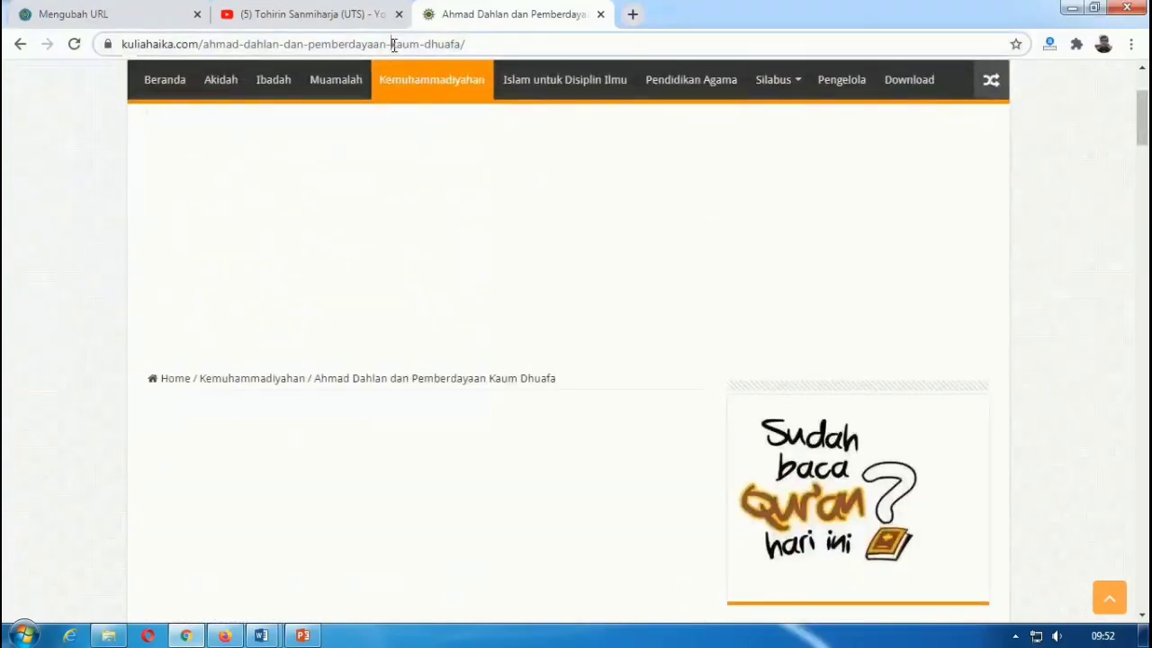
right_click(392, 45)
click(434, 112)
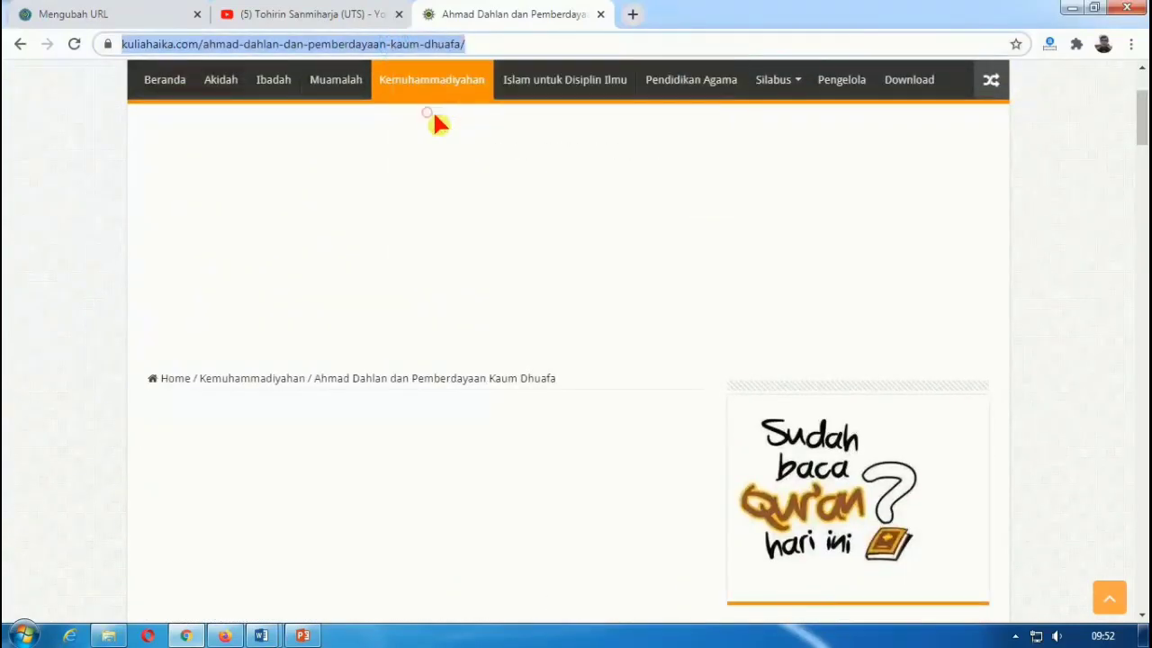
click(124, 14)
Step: Paste the copied article address into the External URL field
click(567, 450)
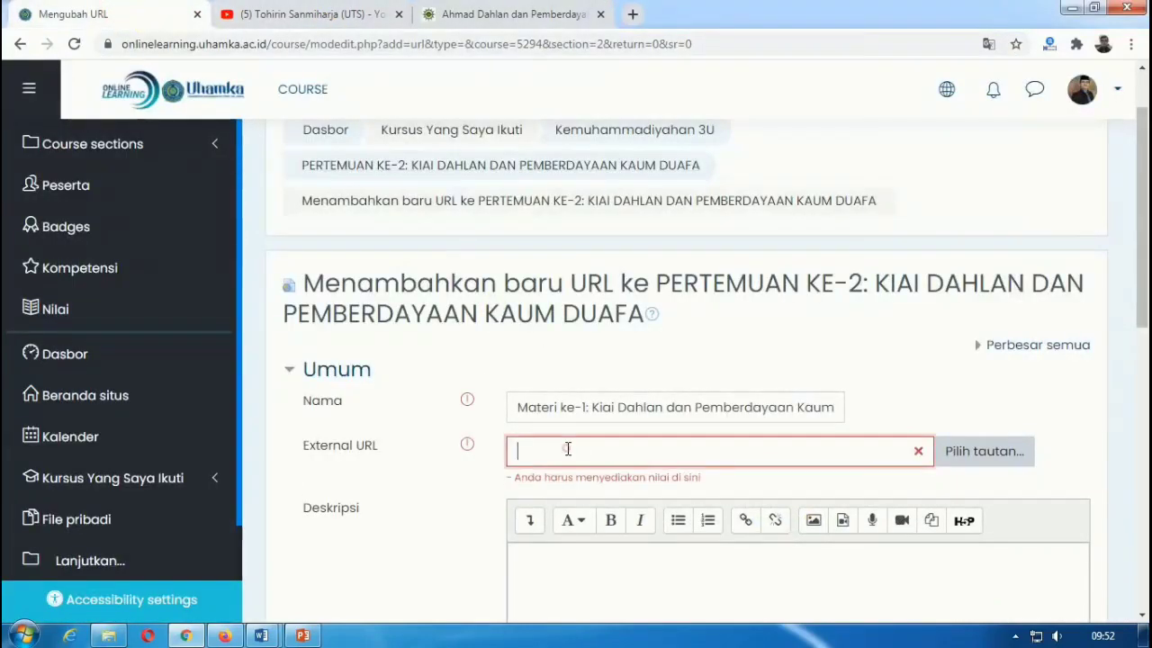
right_click(567, 448)
click(612, 316)
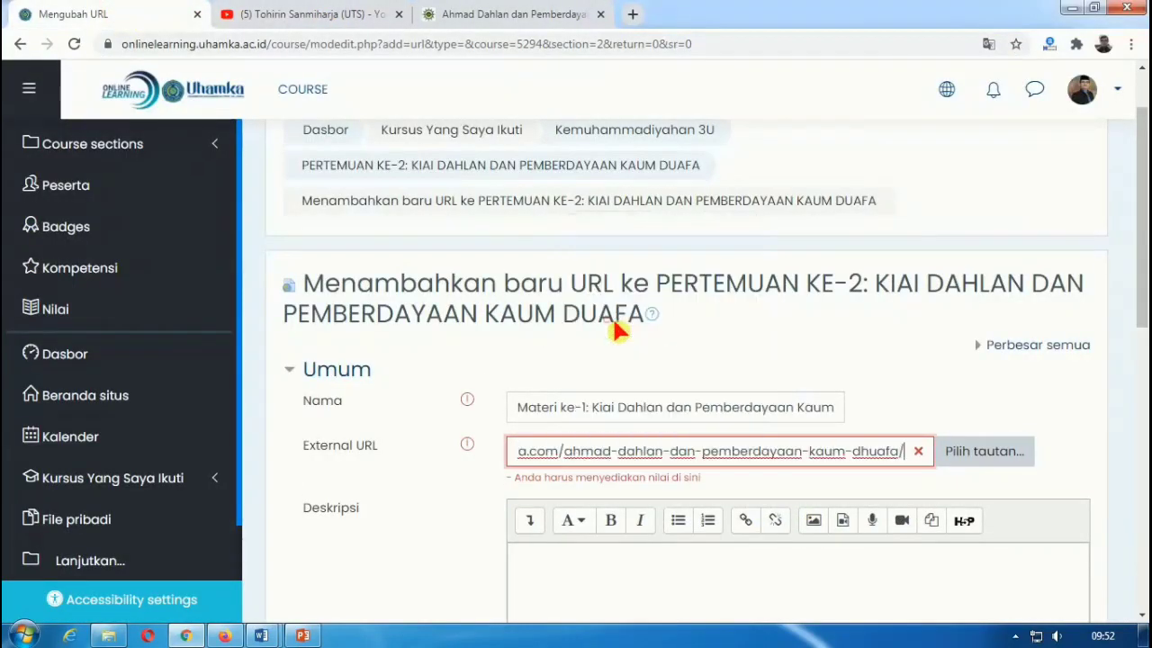
Step: Add the description 'Silahkan teman-teman baca', show it on the course page, and save the resource
click(627, 559)
scroll(628, 562, down, 1)
scroll(630, 558, down, 1)
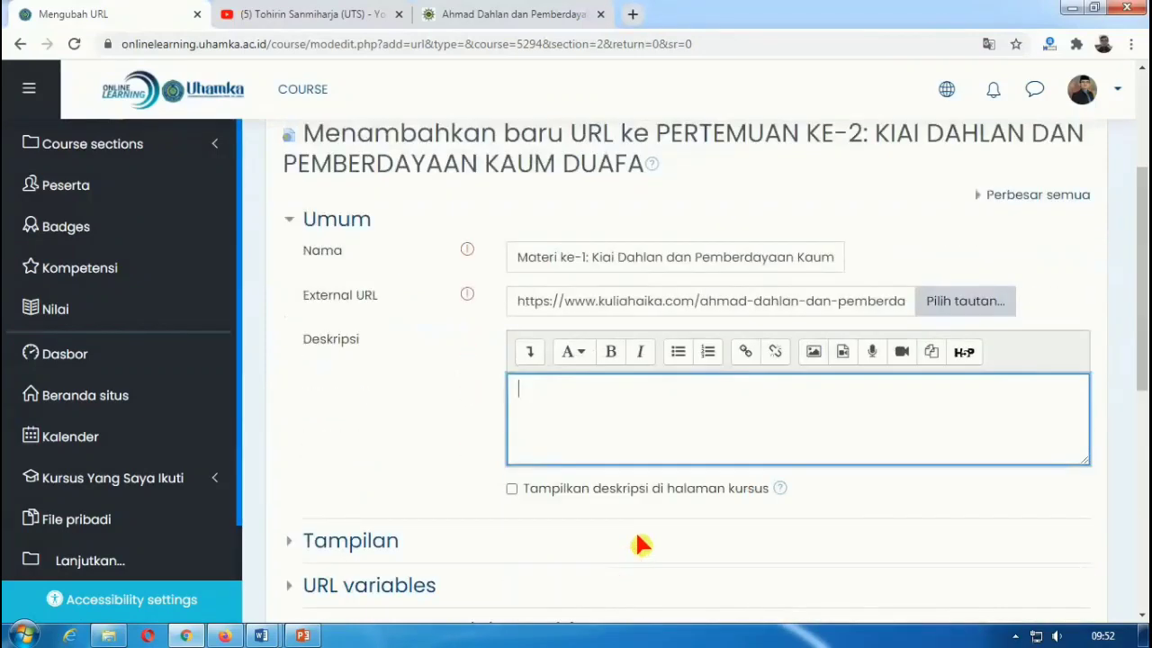
text(Silahkan teman-t)
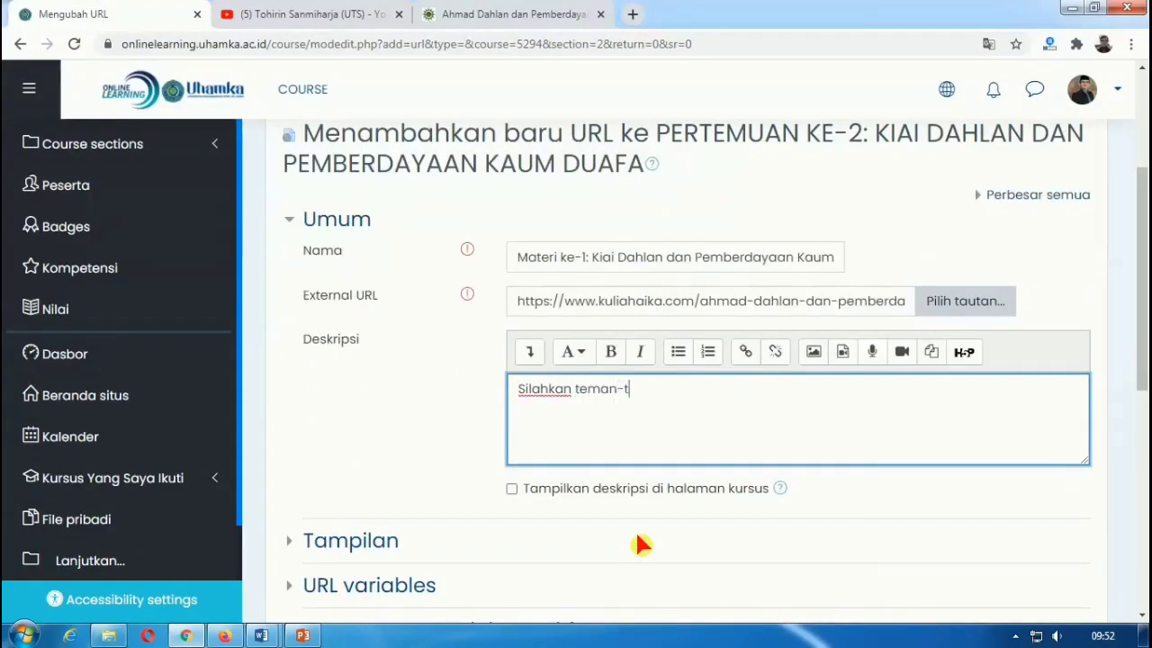
text(eman baca materi di atas, dan perkaya dengan searching materi lain)
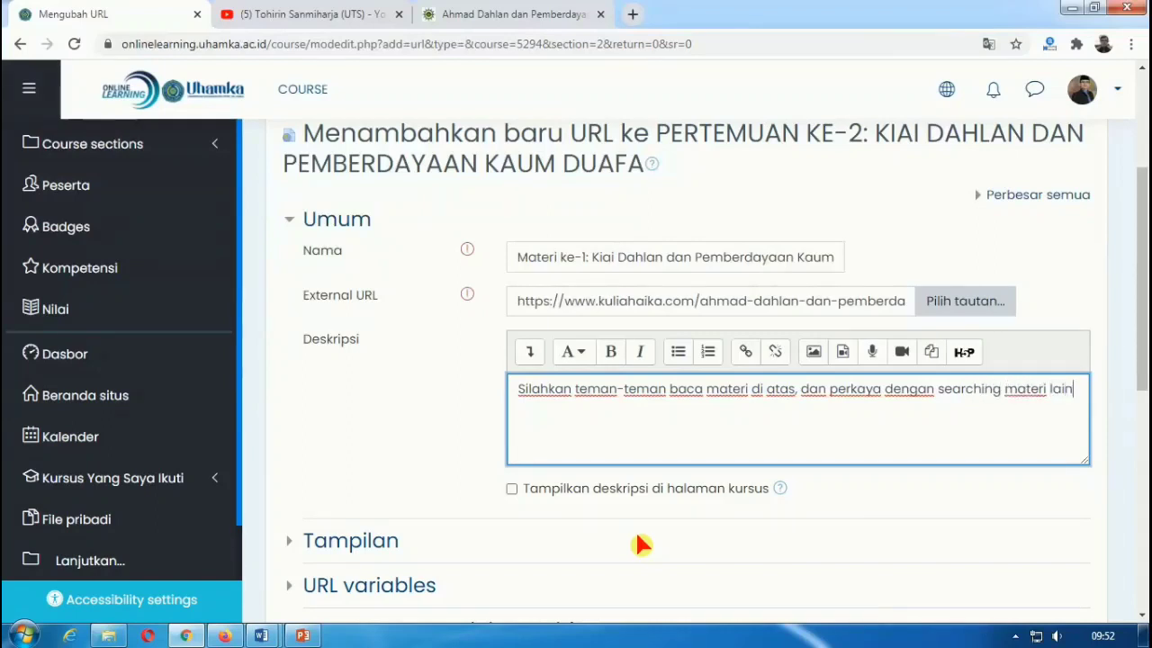
click(513, 490)
scroll(590, 440, down, 2)
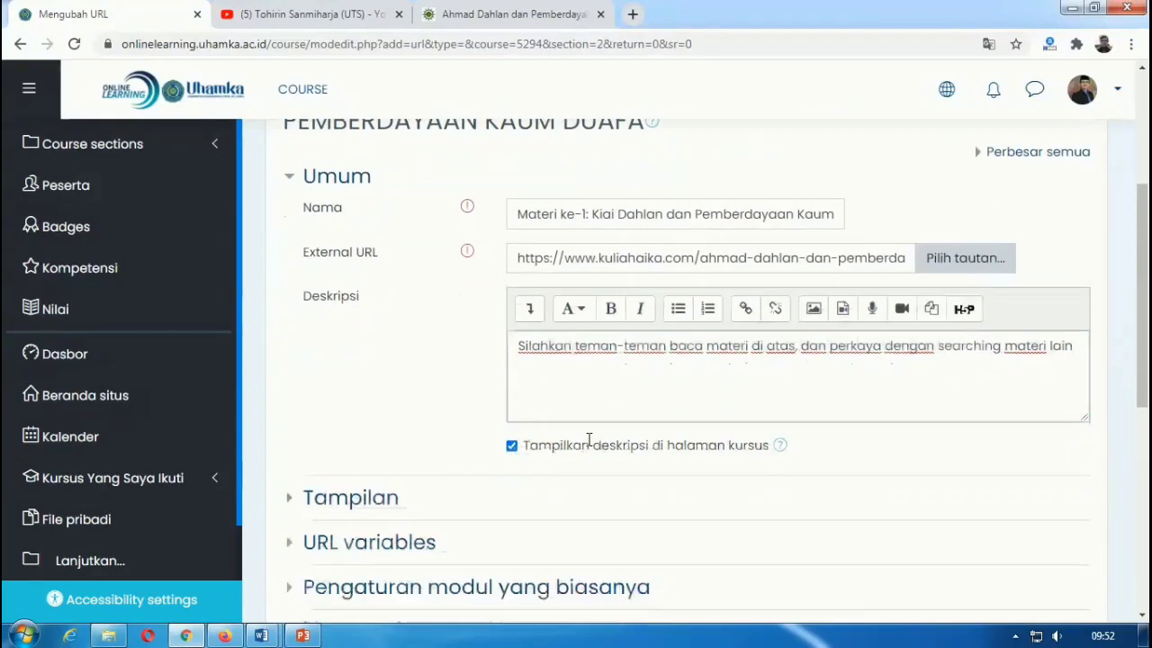
scroll(601, 441, down, 1)
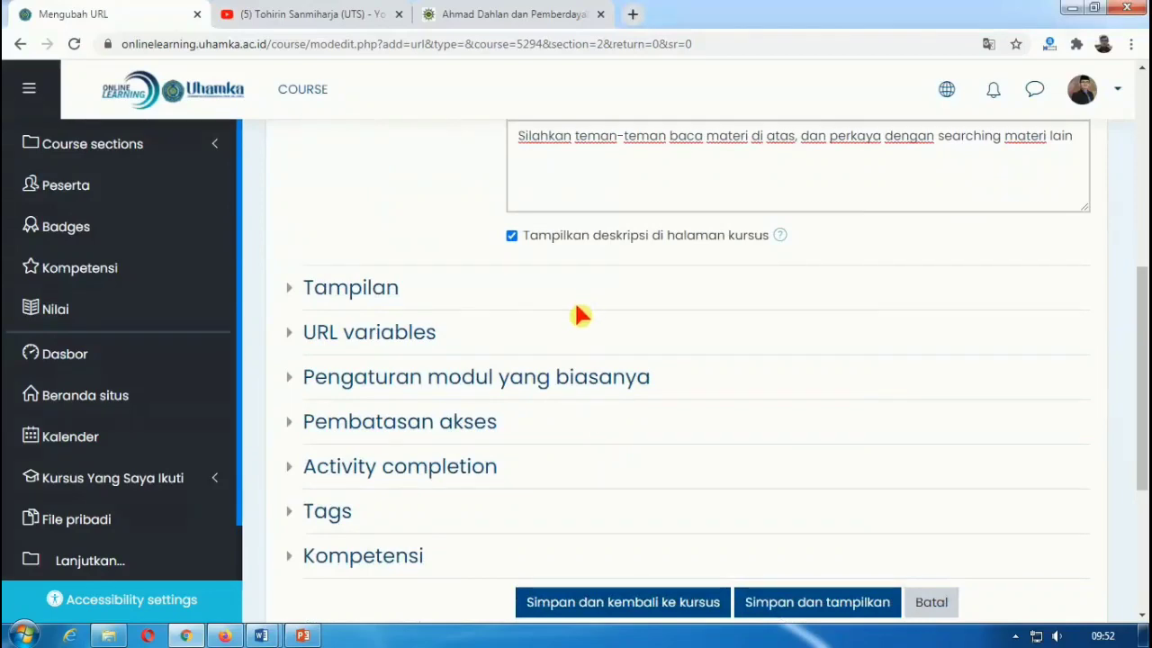
scroll(589, 347, down, 3)
click(601, 353)
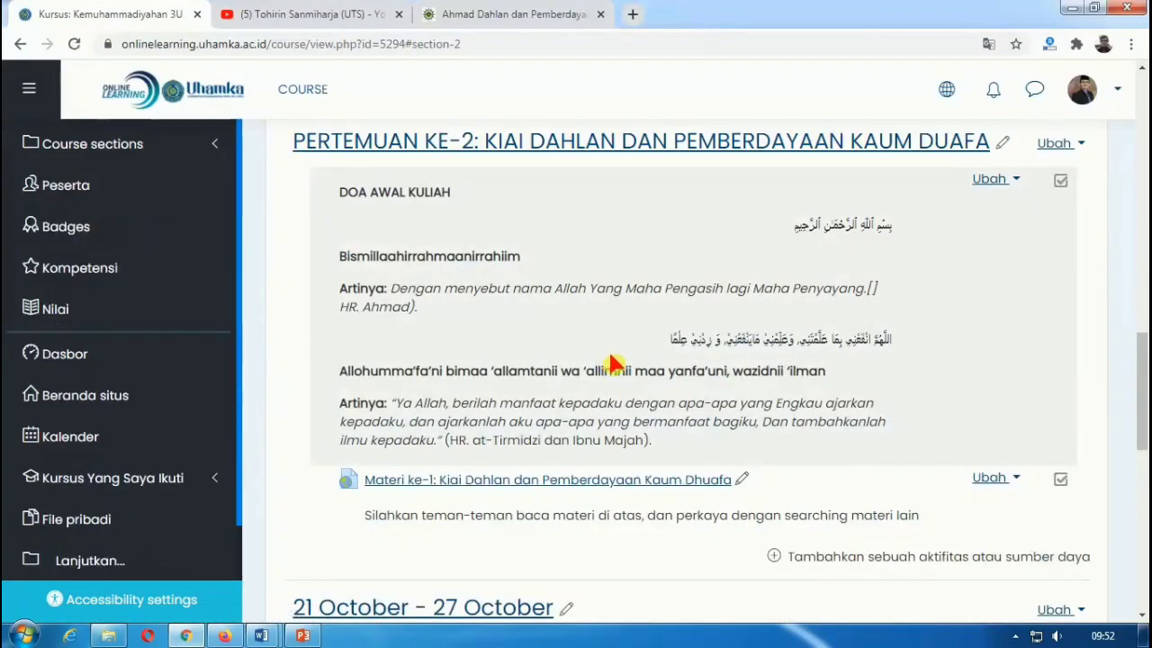
Step: Scroll through the course page to review the new Materi ke-1 link in PERTEMUAN KE-2
scroll(603, 356, down, 2)
scroll(612, 306, up, 5)
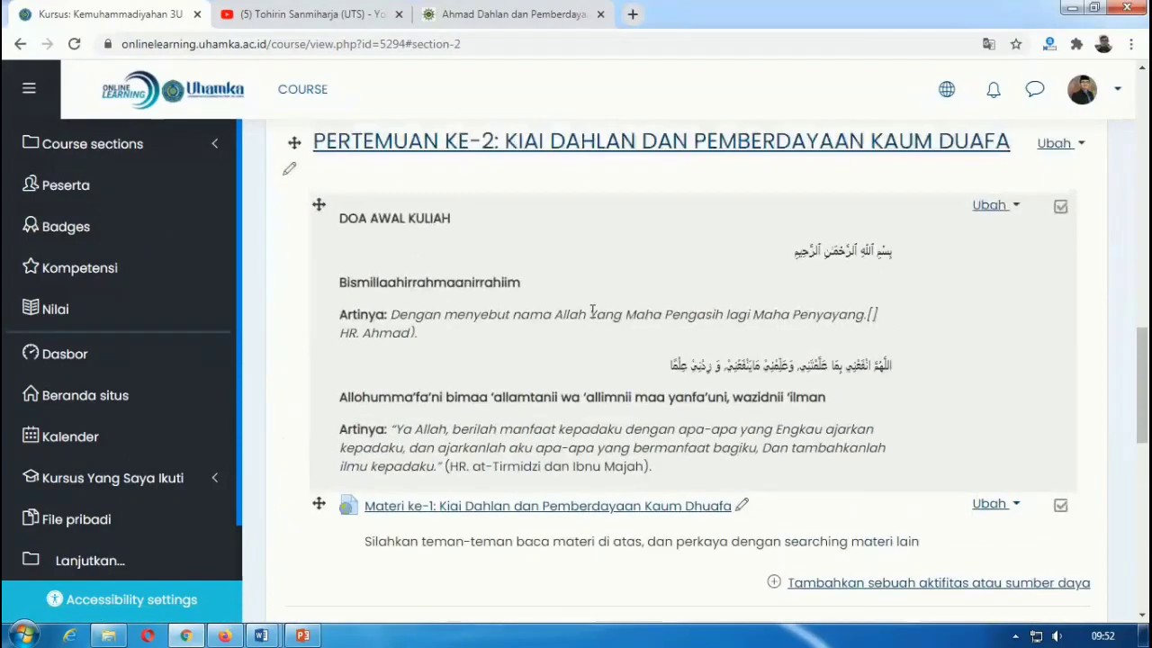
scroll(504, 306, down, 3)
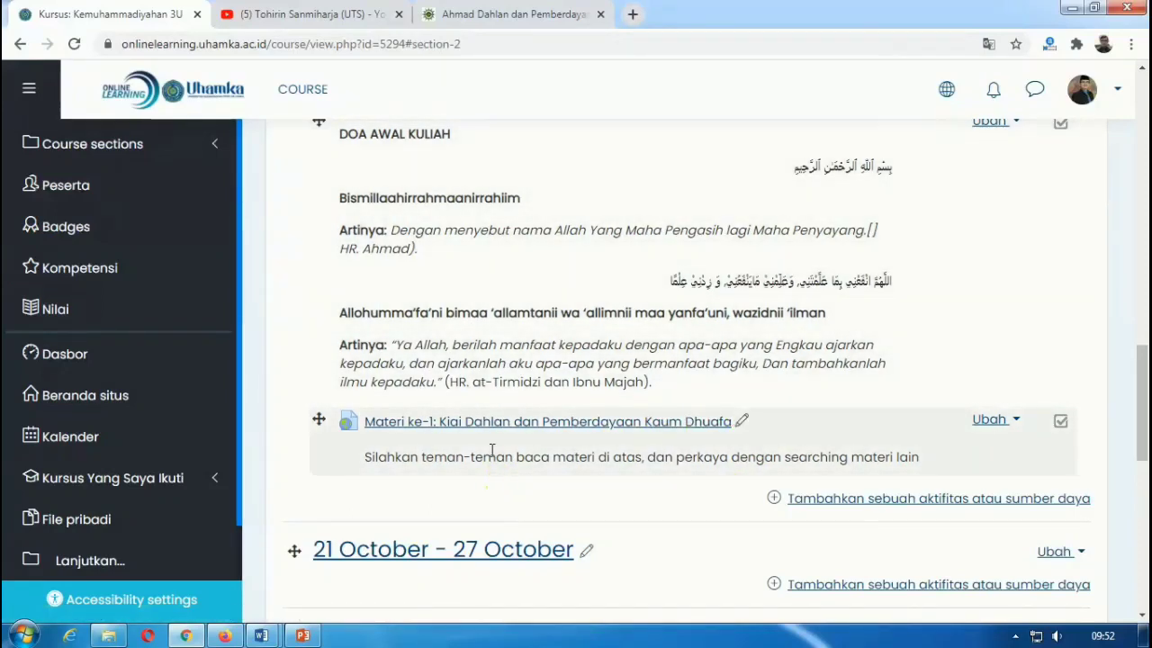
scroll(493, 457, down, 1)
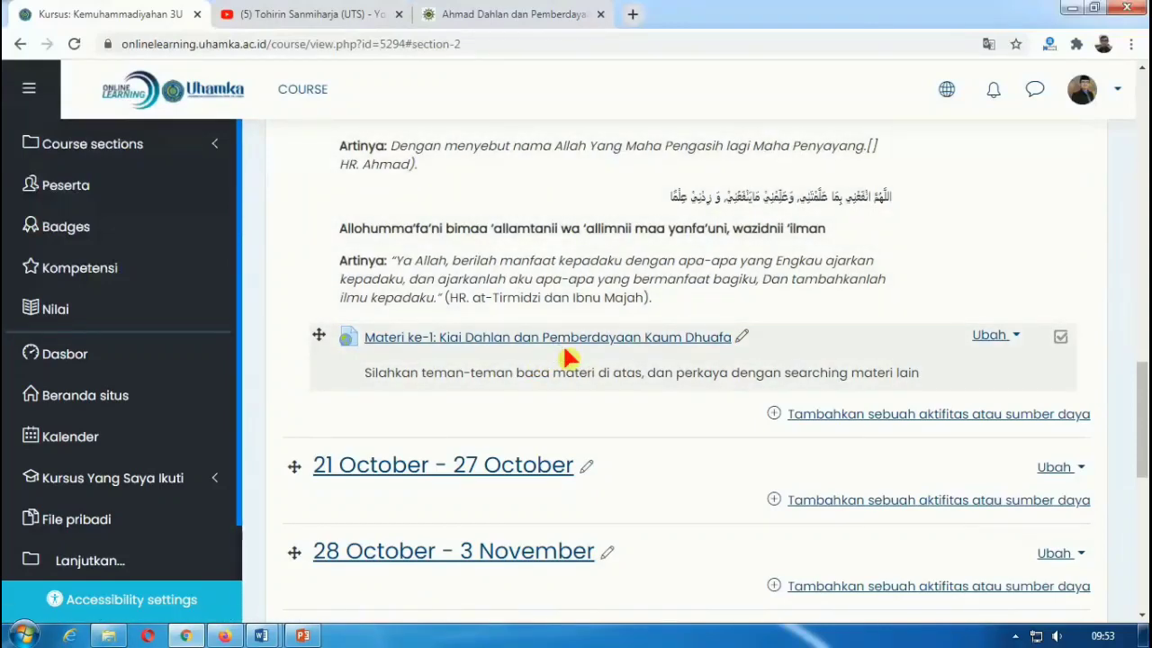
scroll(567, 358, up, 1)
scroll(568, 357, up, 5)
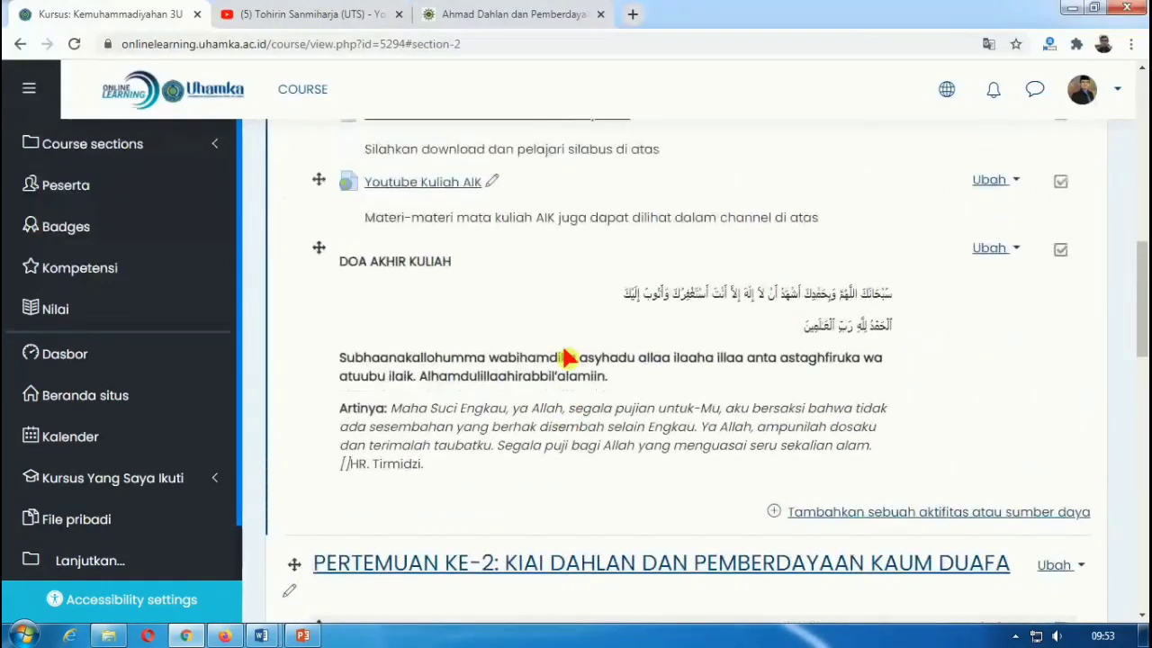
scroll(568, 357, up, 1)
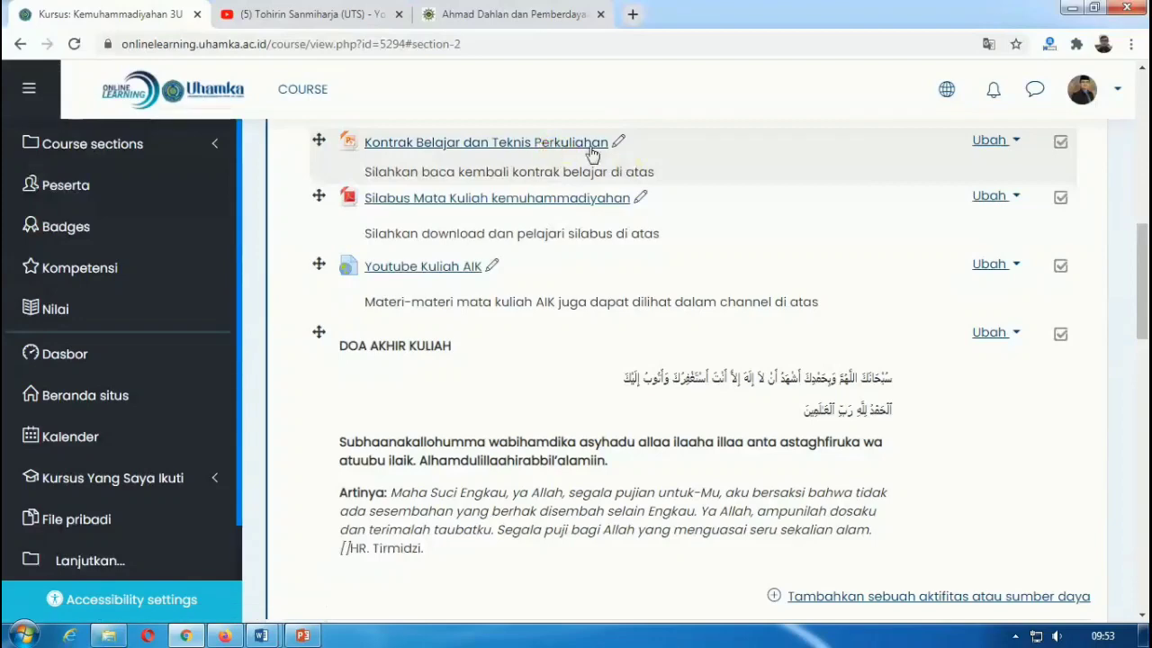
scroll(619, 207, down, 3)
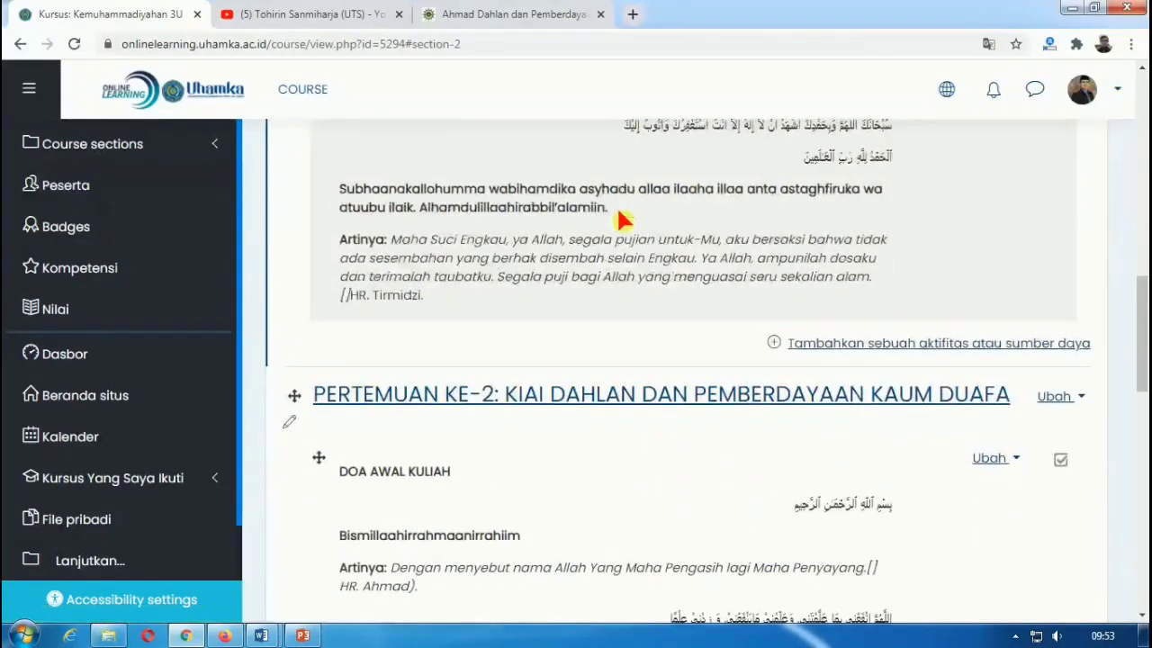
scroll(619, 216, down, 2)
scroll(549, 265, down, 1)
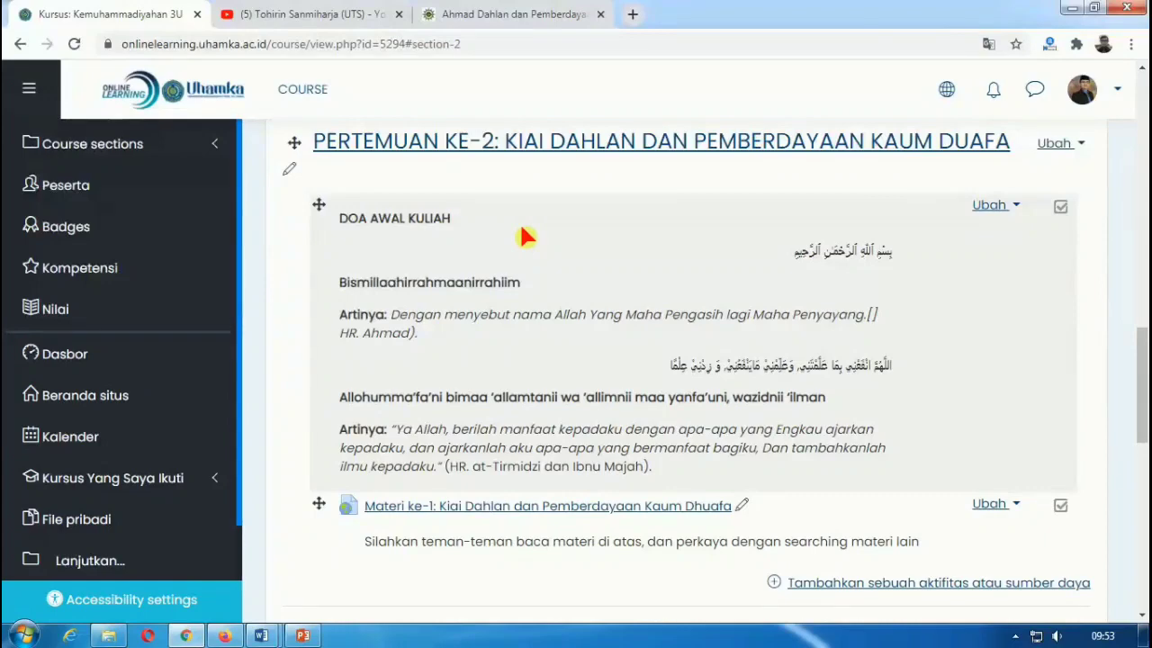
scroll(526, 236, down, 1)
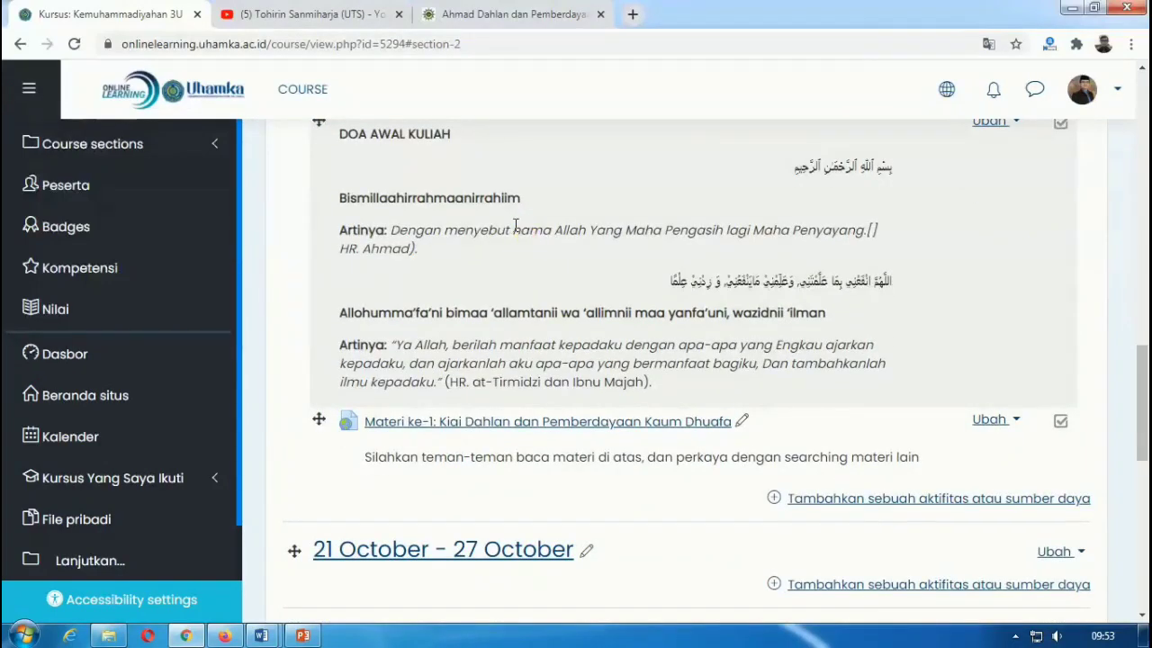
scroll(516, 225, down, 1)
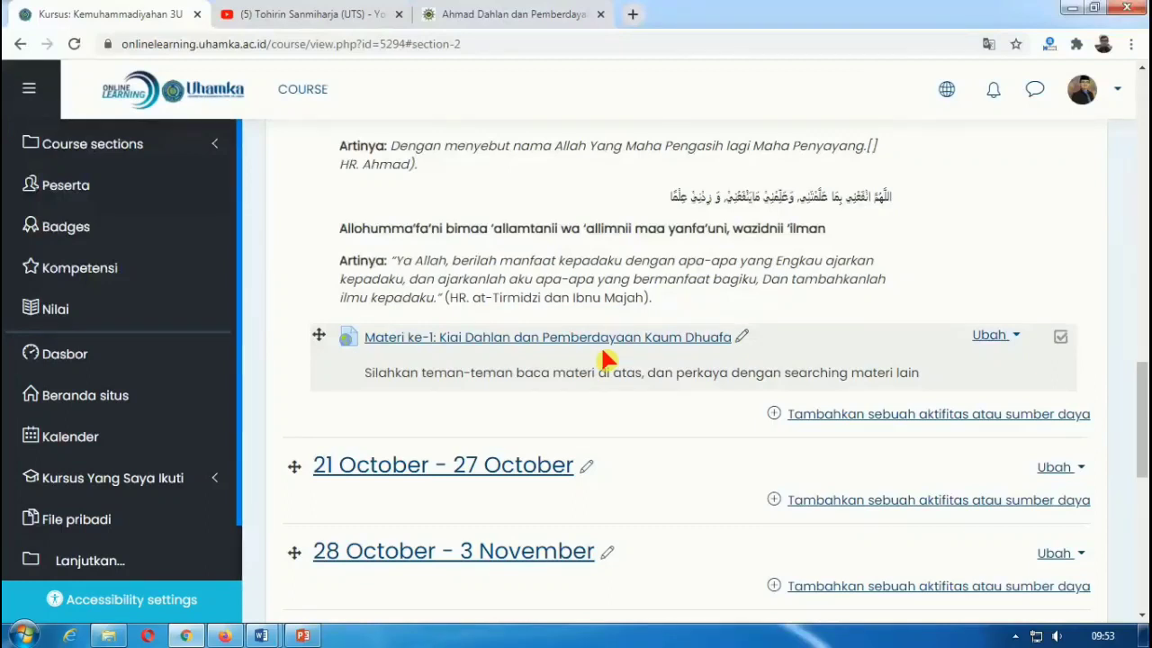
scroll(630, 355, down, 1)
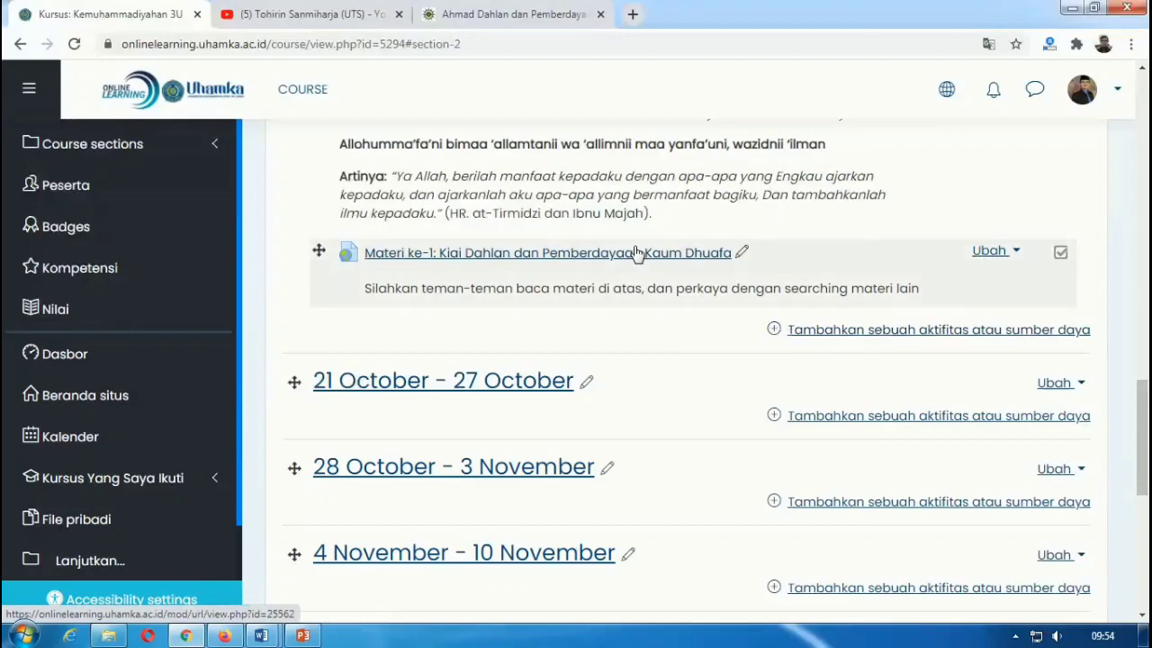
Step: Dismiss the Windows colour-scheme warning and pick Forum as the new activity for Pertemuan ke-2
click(793, 332)
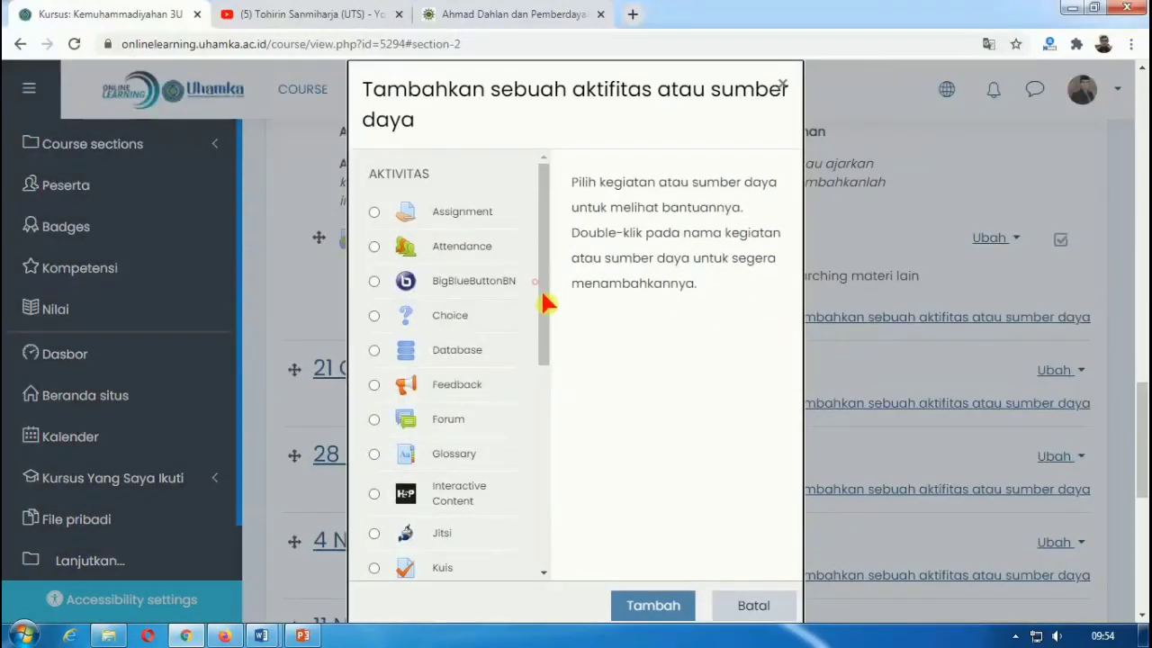
mouse_move(535, 281)
mouse_down()
mouse_move(542, 364)
mouse_move(542, 283)
mouse_up()
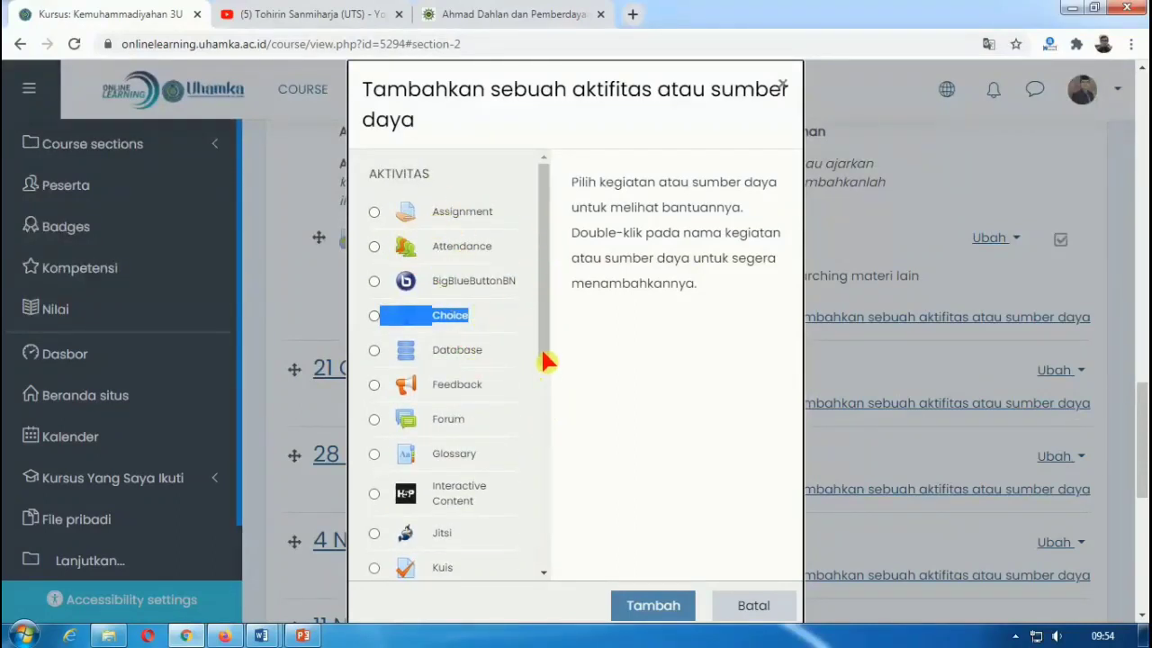
drag(536, 350, 549, 414)
drag(544, 367, 537, 574)
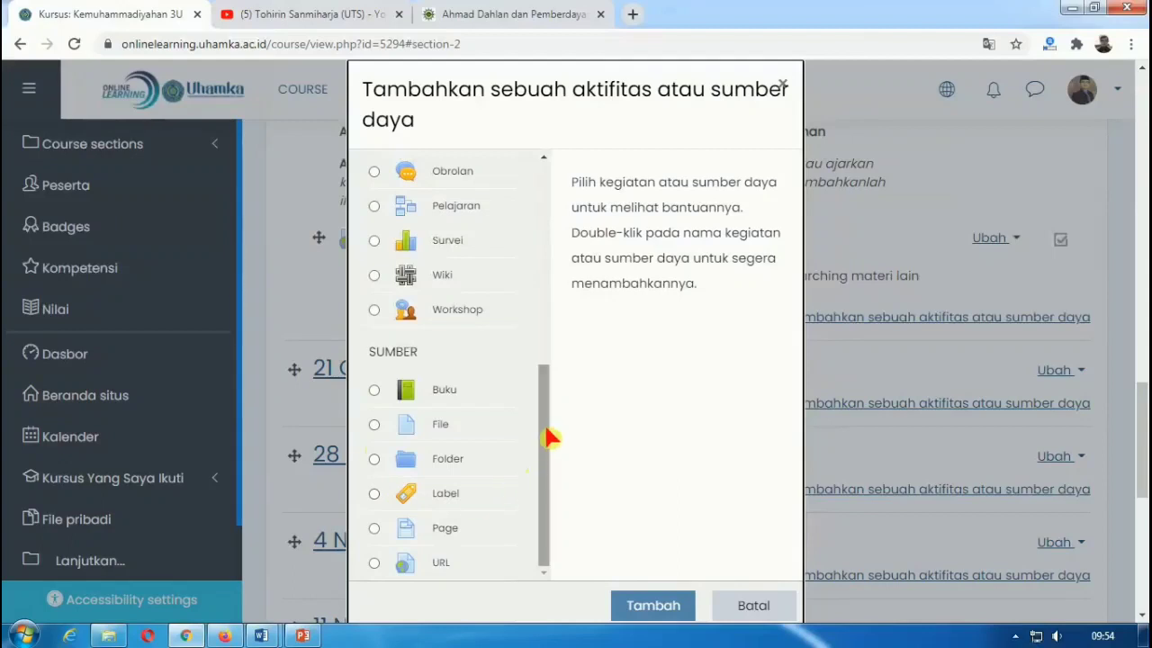
drag(550, 438, 550, 218)
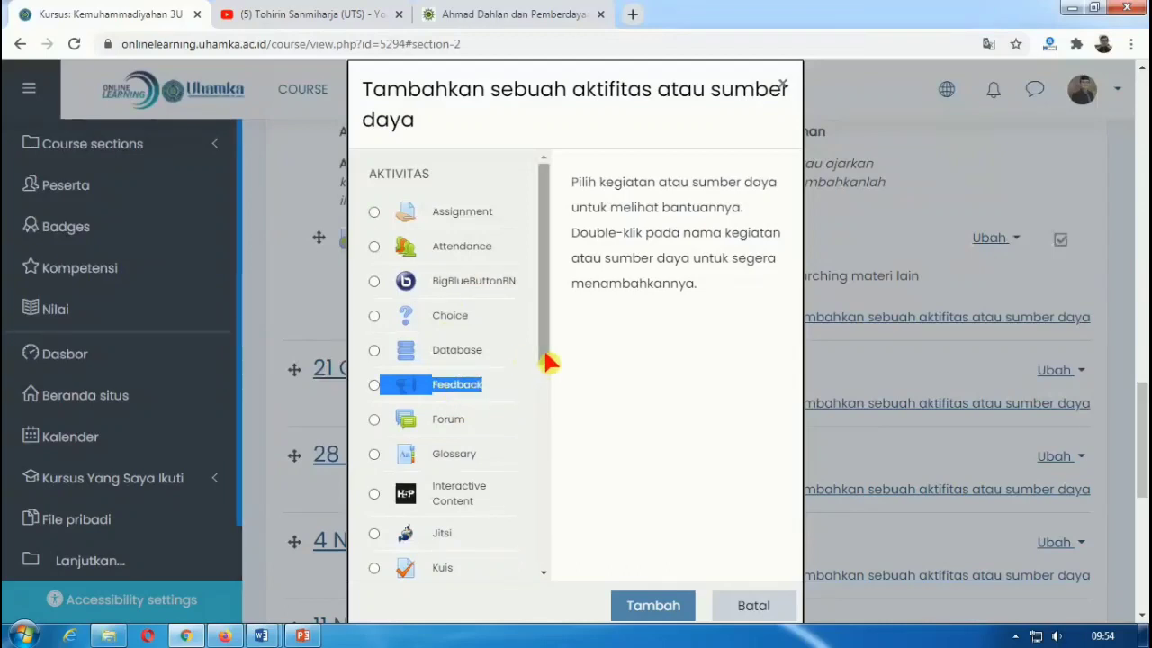
drag(549, 363, 537, 412)
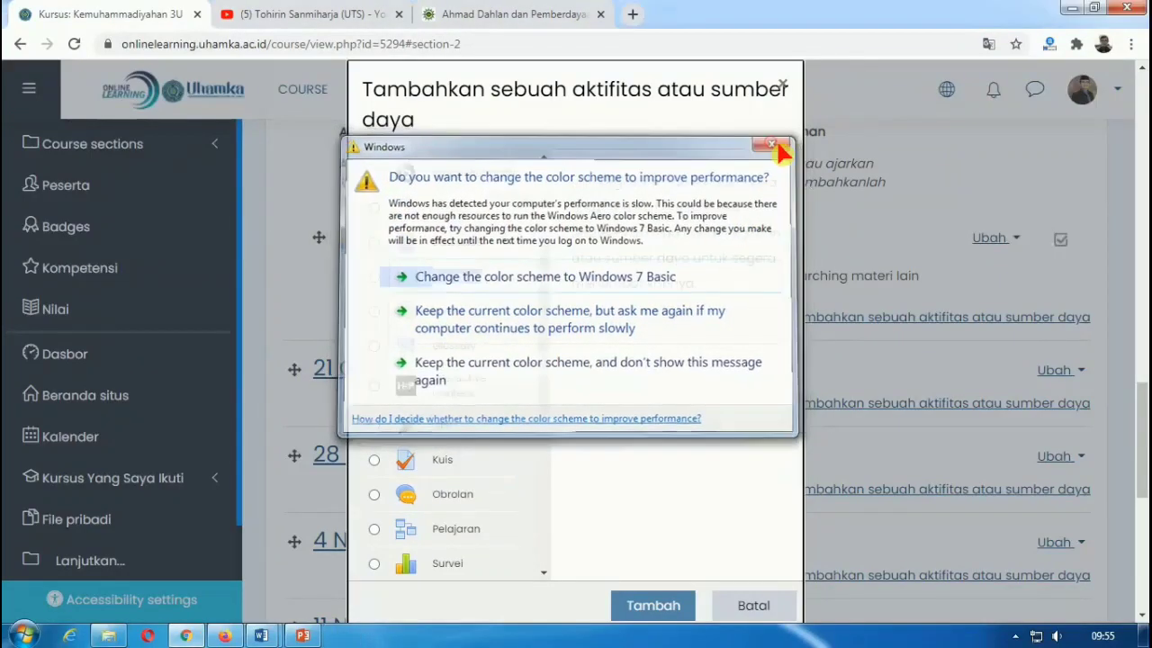
click(778, 139)
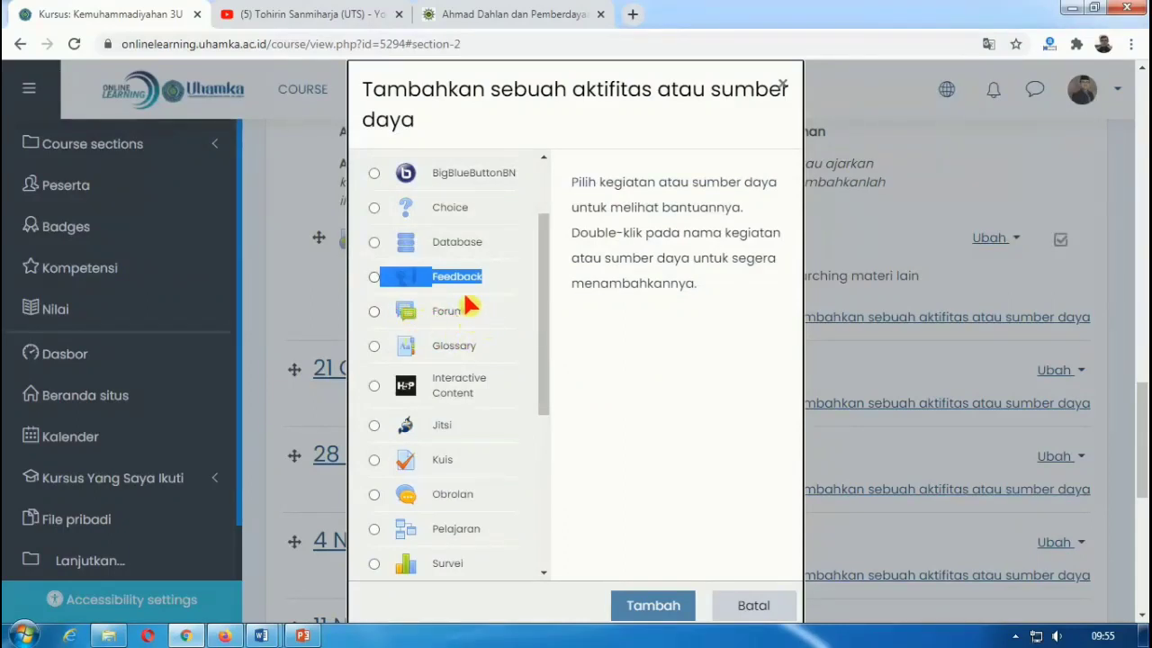
click(374, 311)
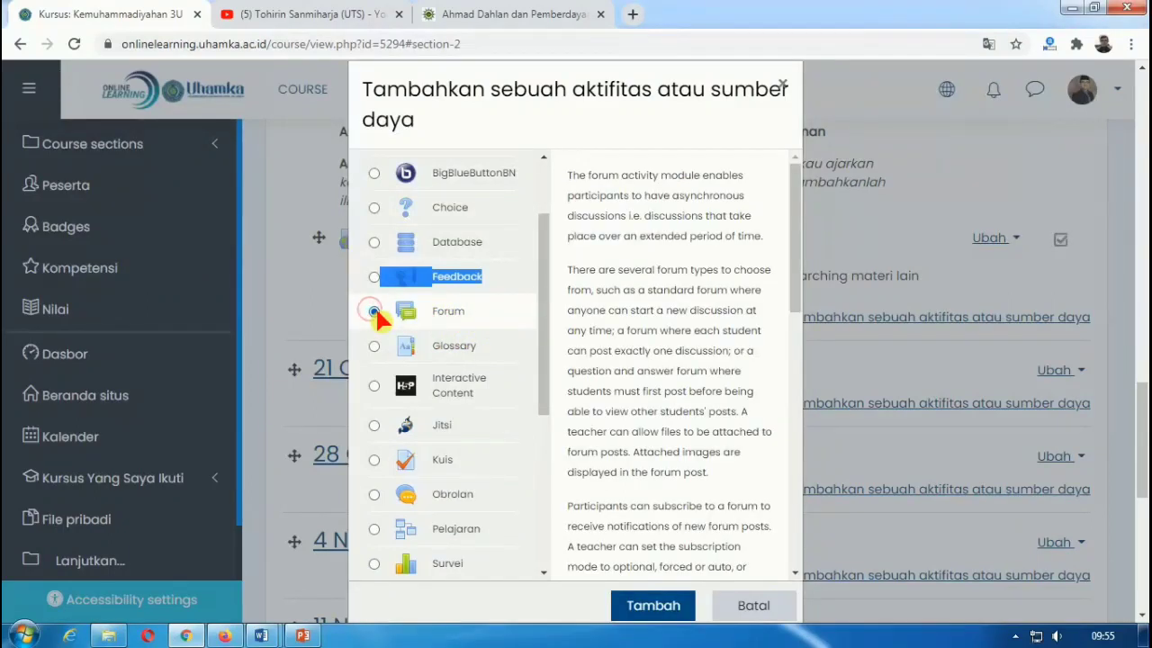
Step: Add the forum and enter 'Forum Diskusi' as its name
click(636, 610)
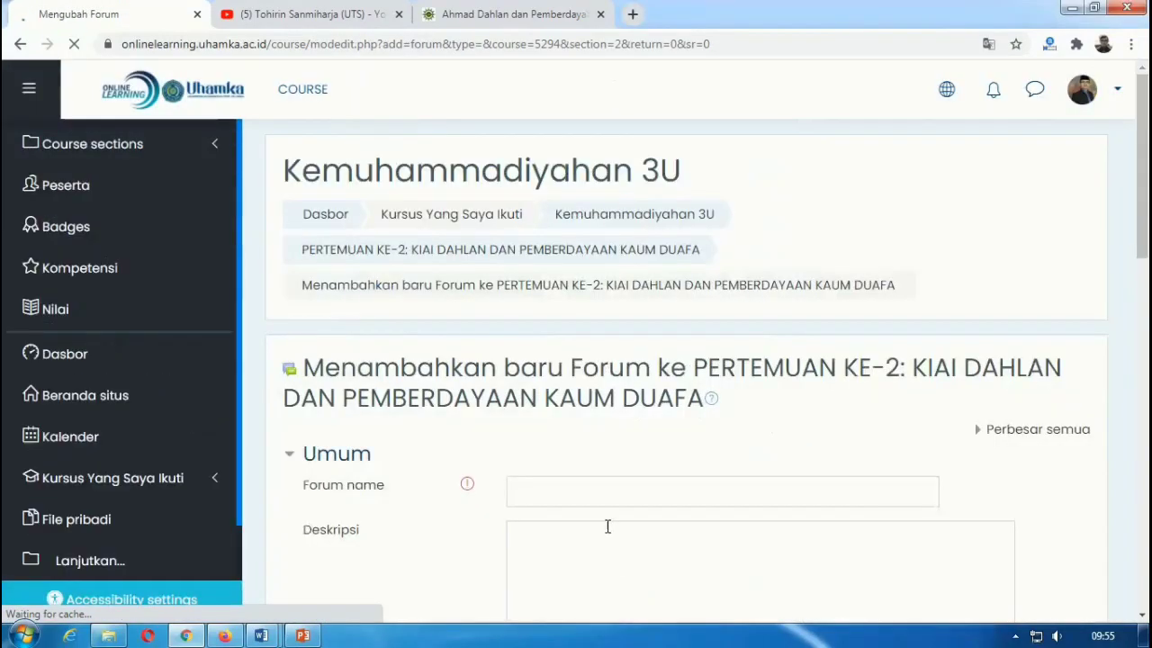
scroll(576, 441, down, 2)
click(549, 329)
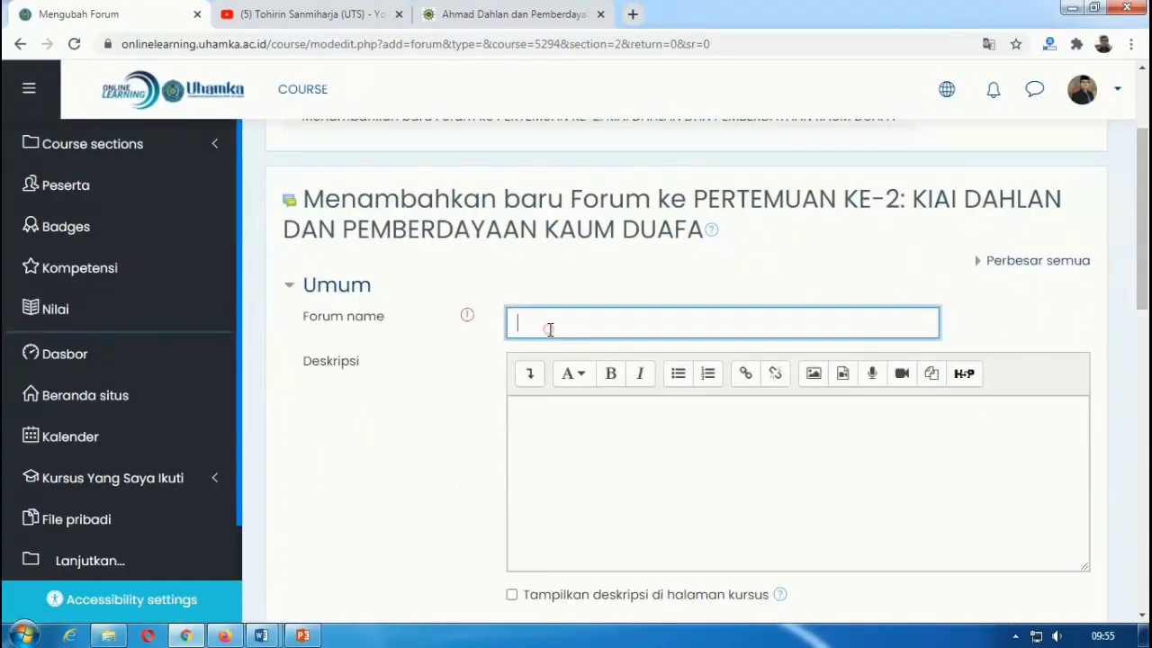
text(FO)
key(BackSpace)
key(BackSpace)
key(BackSpace)
key(BackSpace)
key(BackSpace)
key(BackSpace)
Step: Write a description urging students to be active, show it on the course page, and save
click(572, 434)
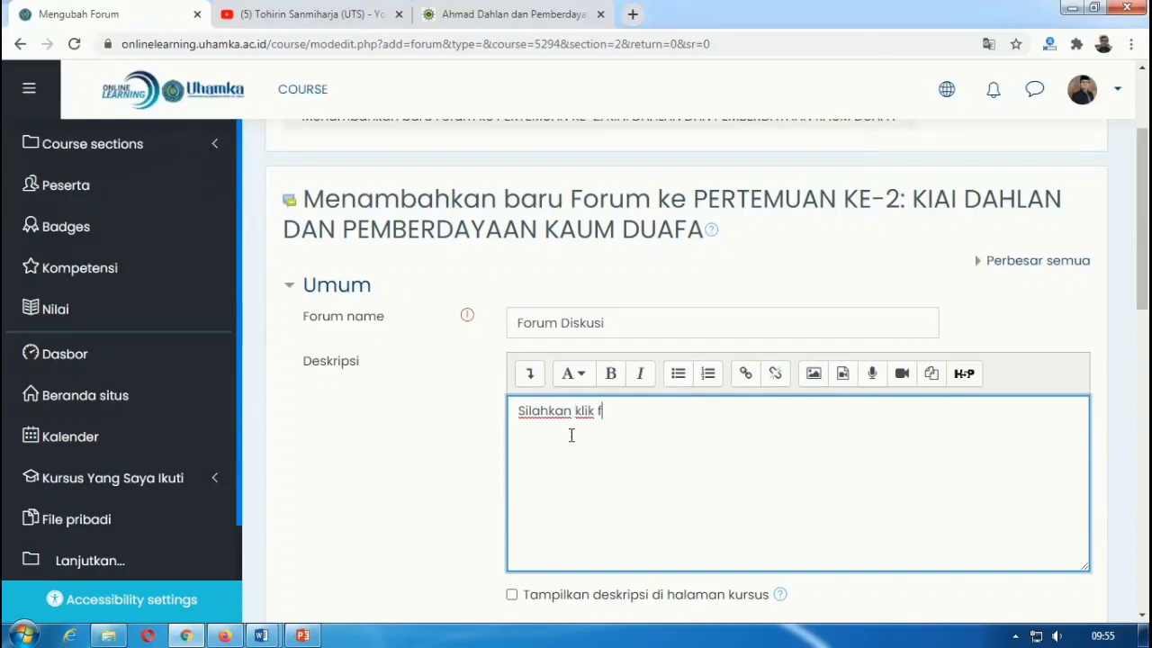
text(m)
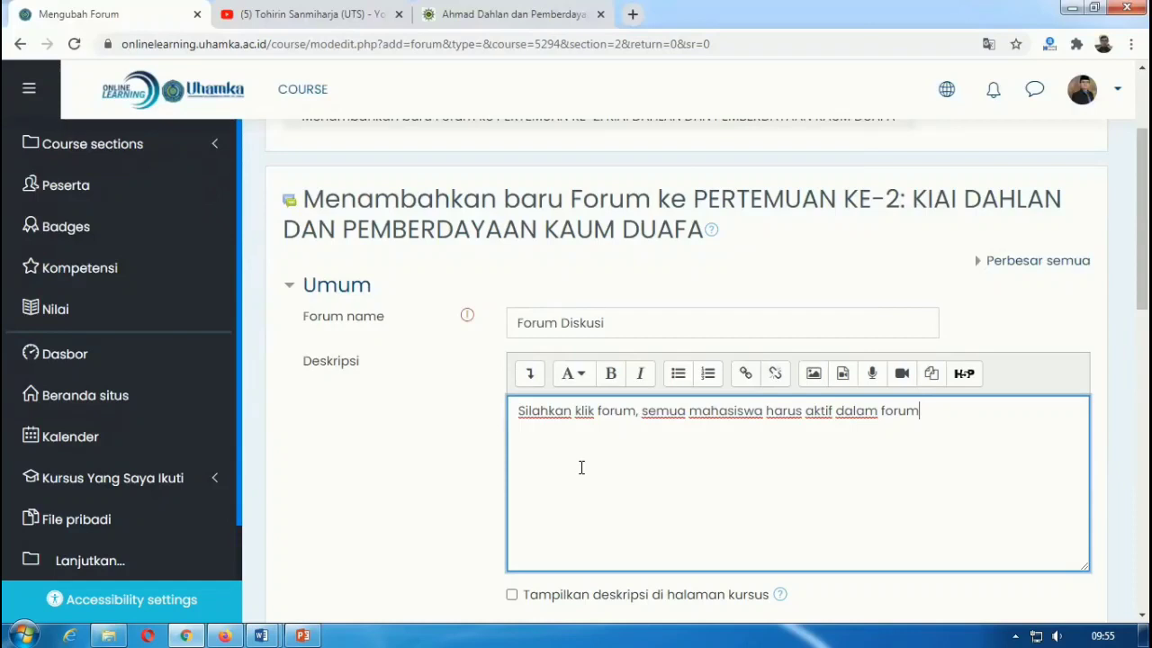
scroll(581, 468, down, 2)
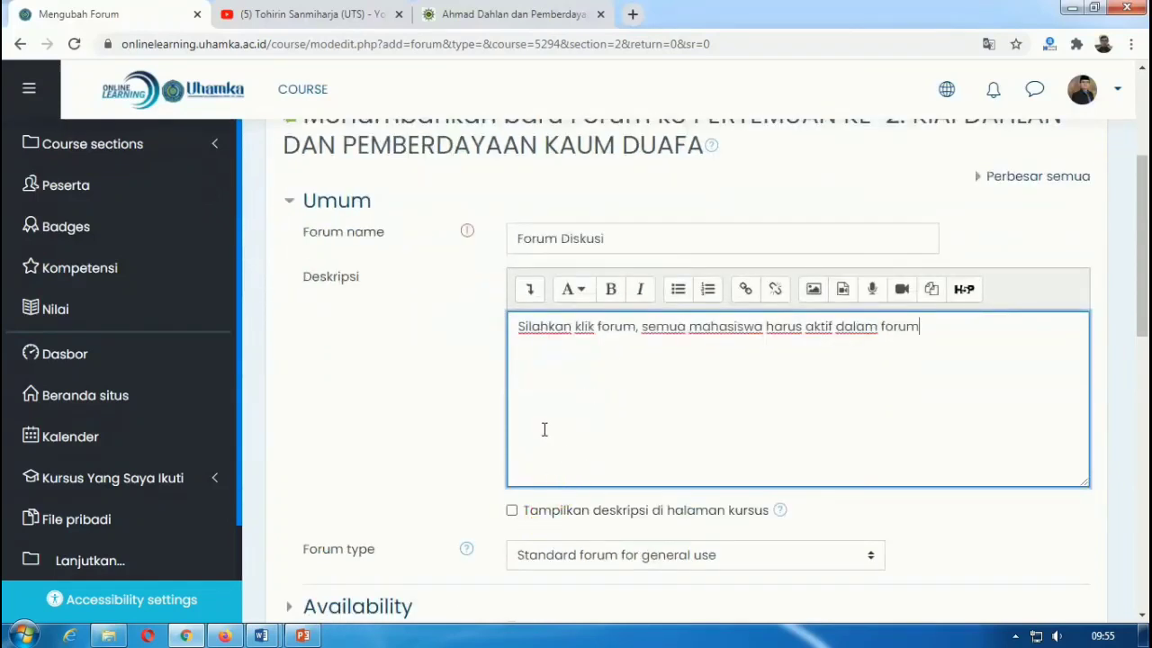
click(510, 510)
scroll(504, 414, down, 4)
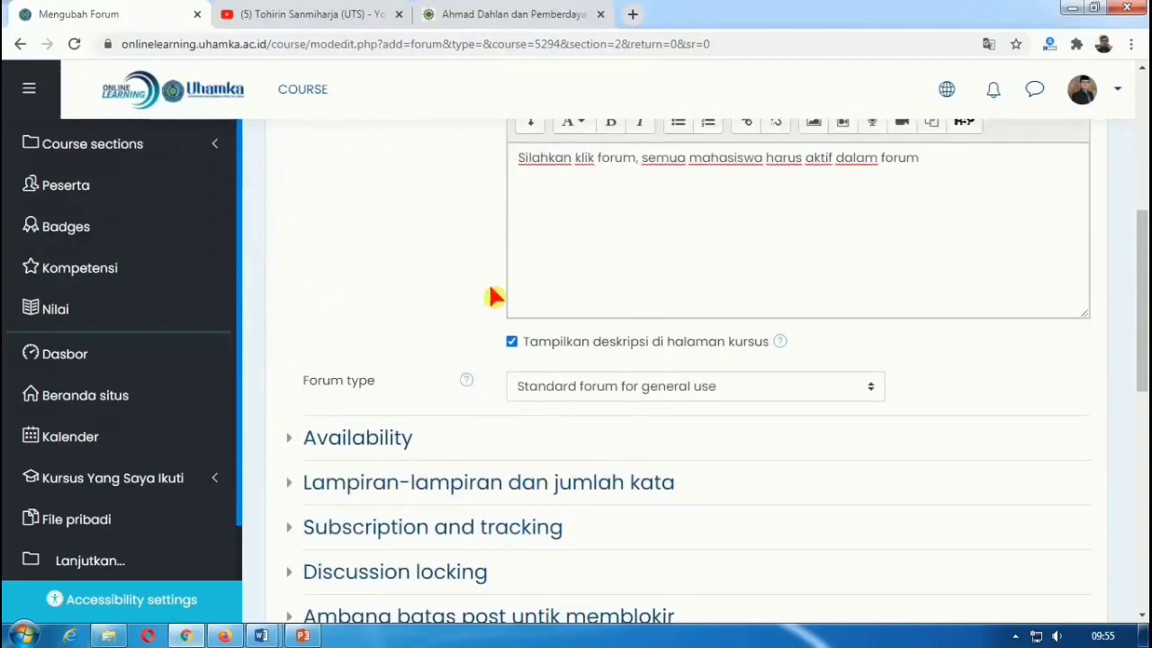
scroll(454, 279, down, 2)
scroll(504, 252, down, 5)
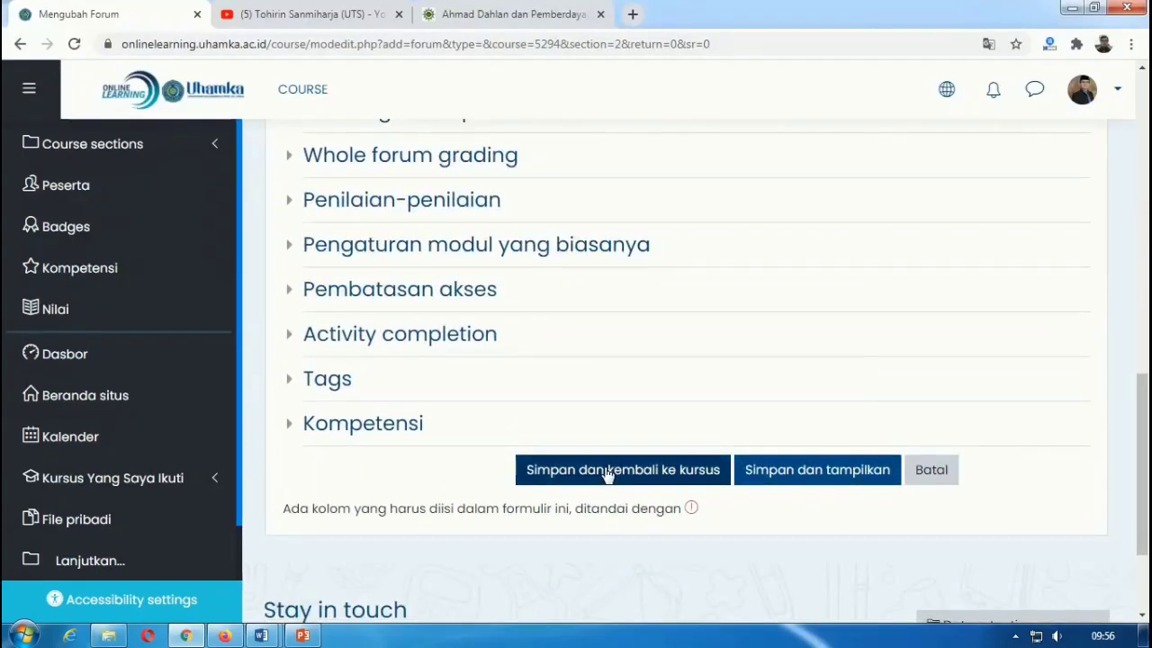
click(609, 470)
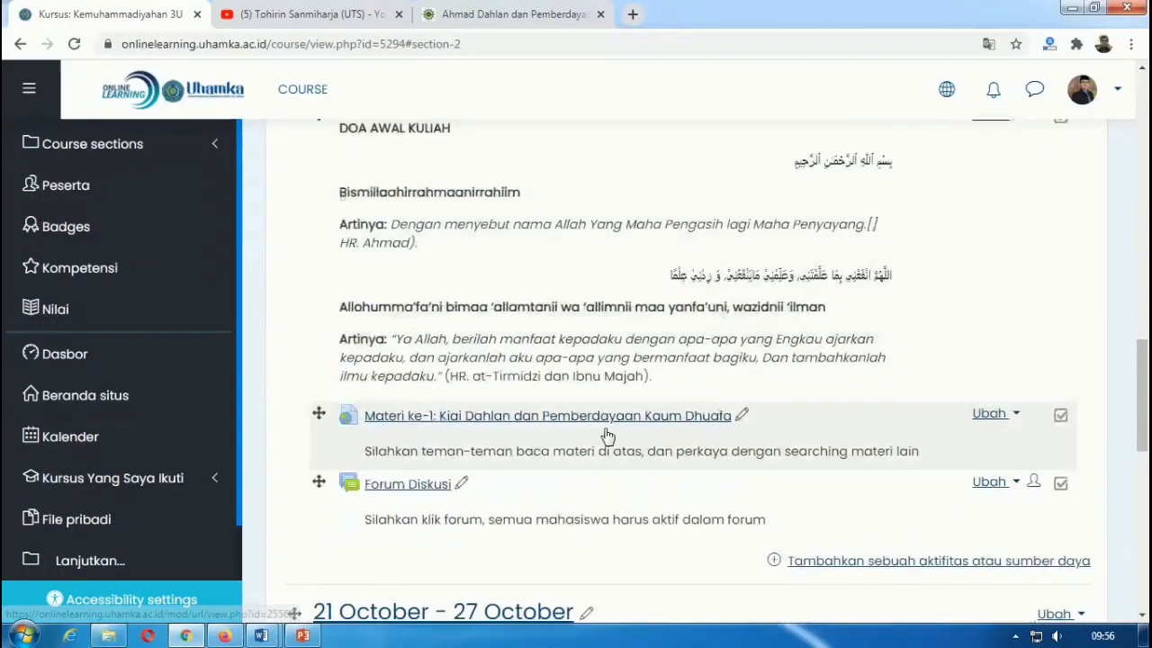
Step: Open the Forum Diskusi link in section 2 to view its empty topic list
scroll(607, 436, down, 1)
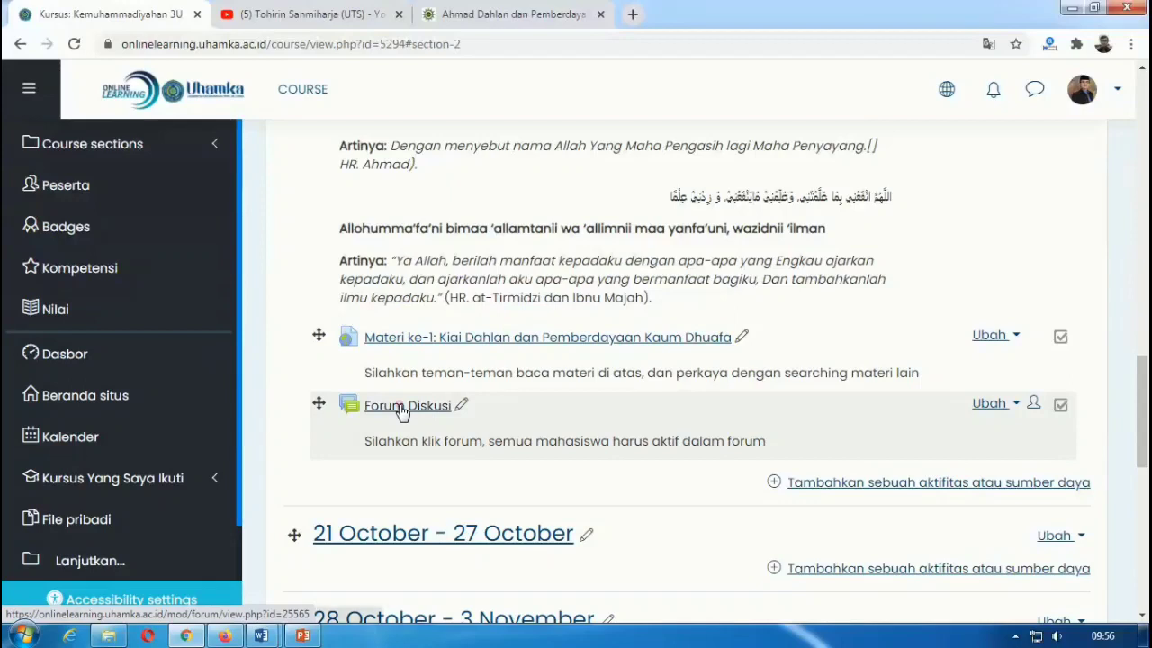
click(401, 407)
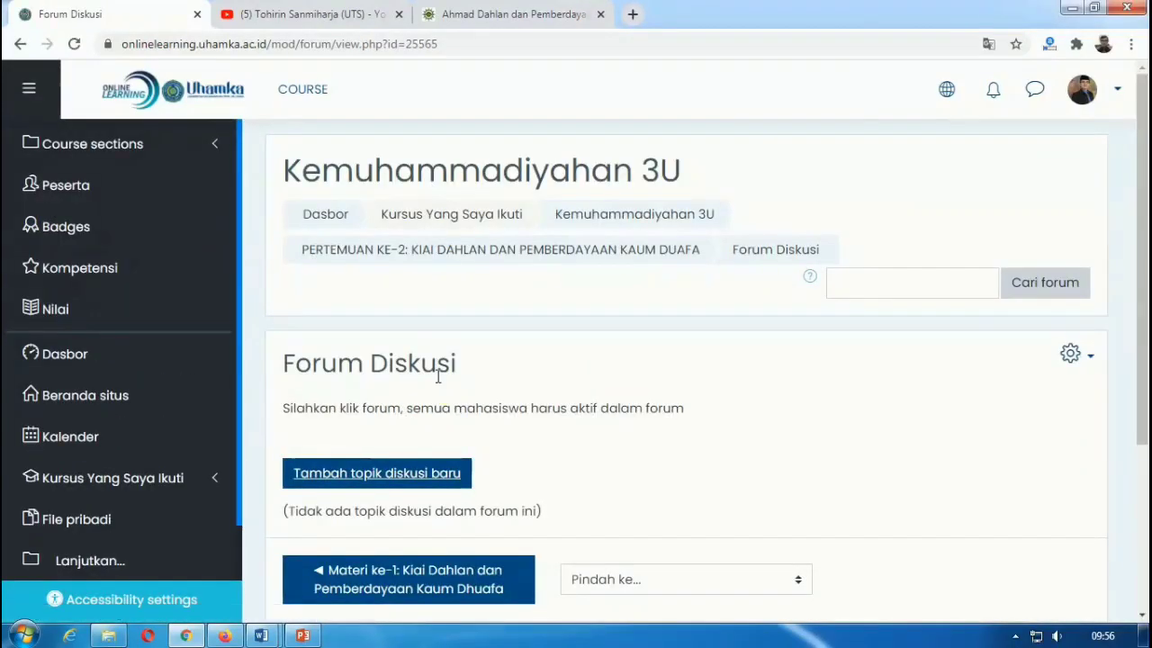
scroll(405, 387, down, 1)
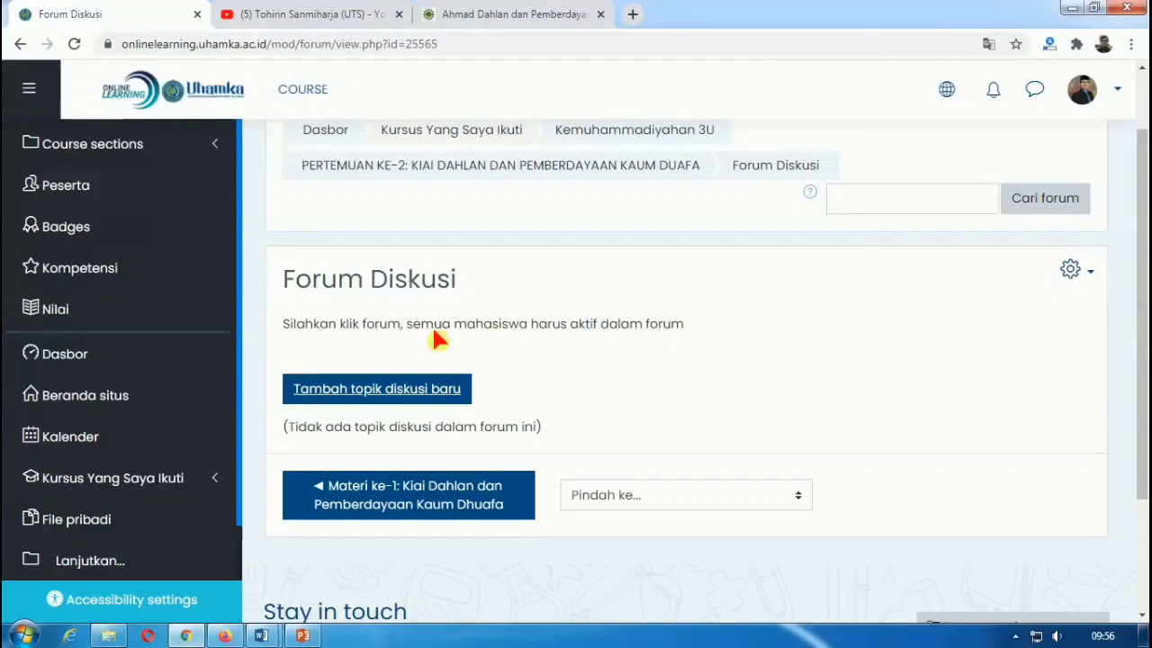
Step: Start a new discussion topic with the subject 'Diskusi Materi ke-1'
click(378, 392)
click(557, 445)
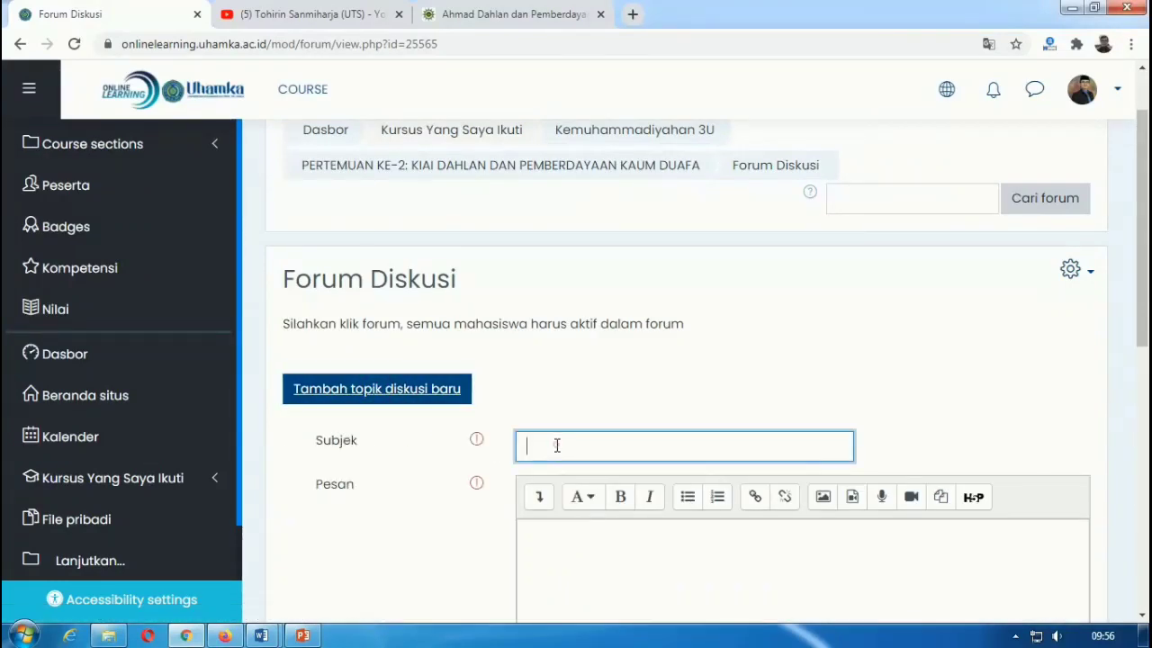
text(Diskusi Materi ke-1)
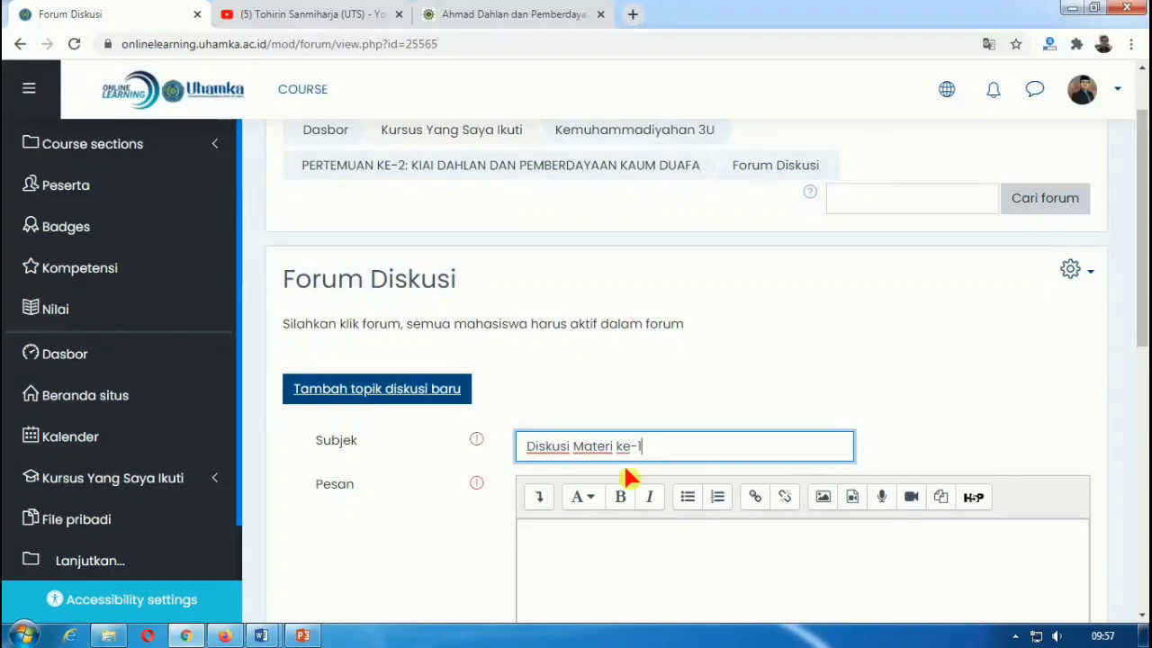
Step: Write a message asking students to comment, review the material and answer classmates, then post it
click(617, 528)
scroll(612, 471, down, 1)
scroll(611, 472, down, 1)
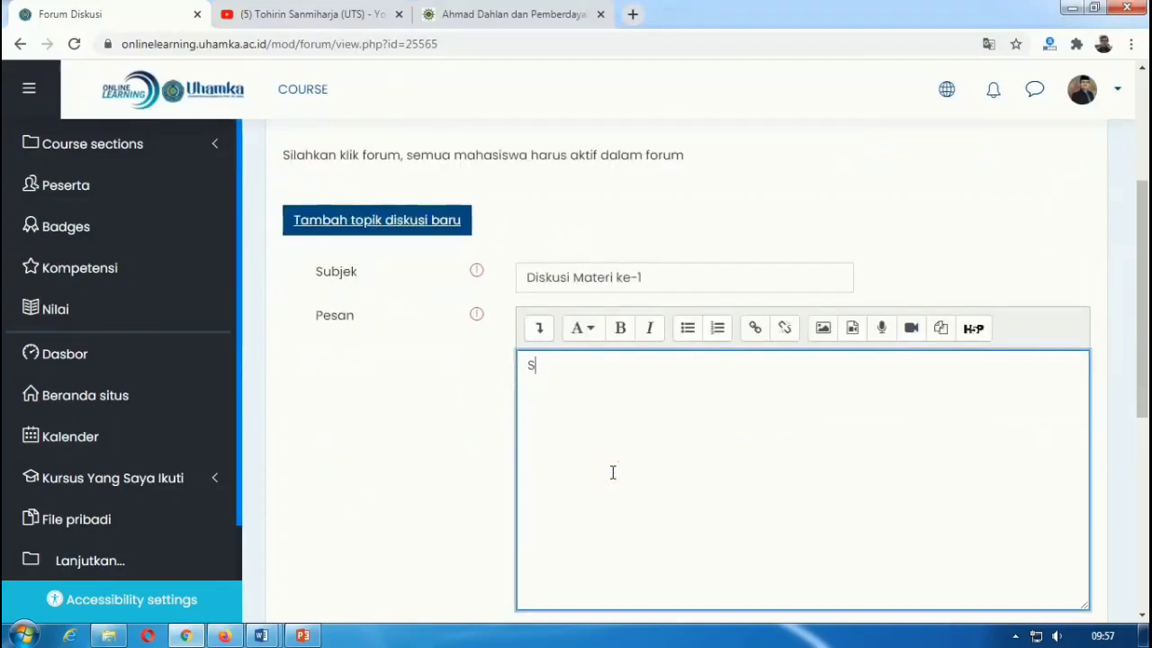
text(Setelah membaca materi)
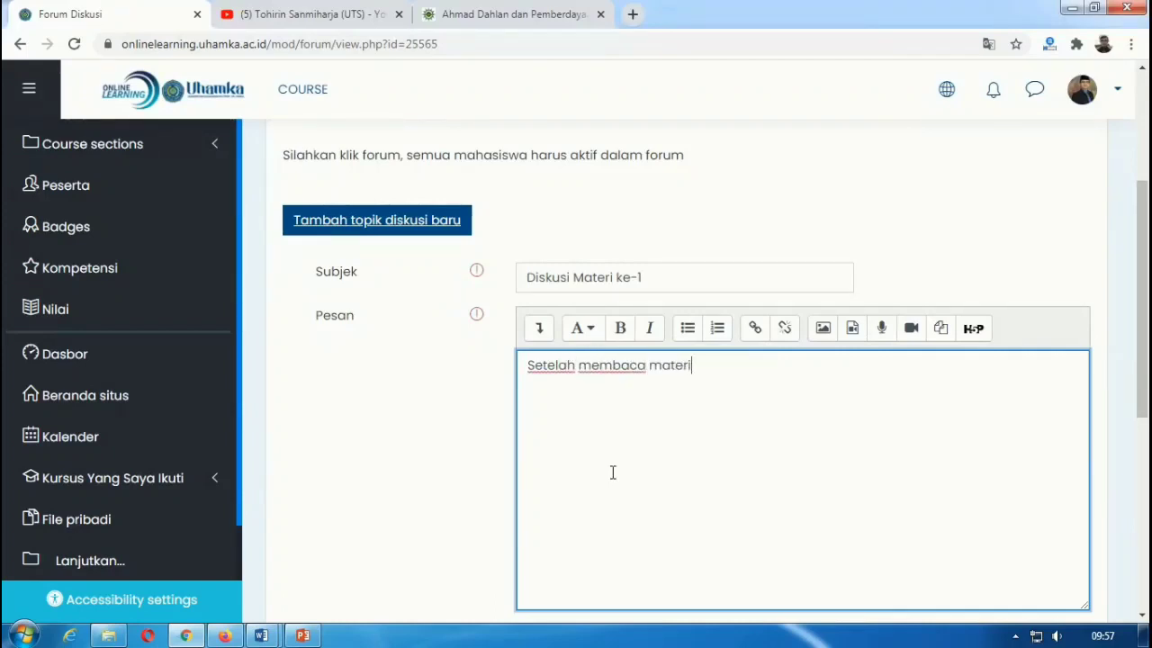
text(, silahkan)
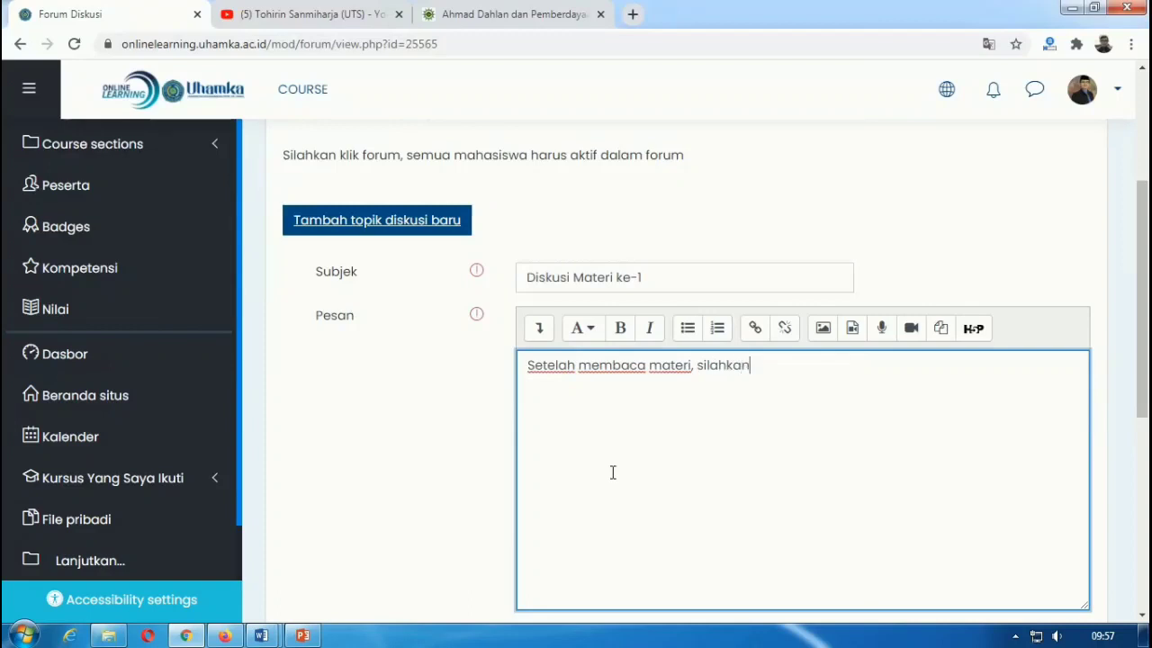
text( komentar di sini, revi)
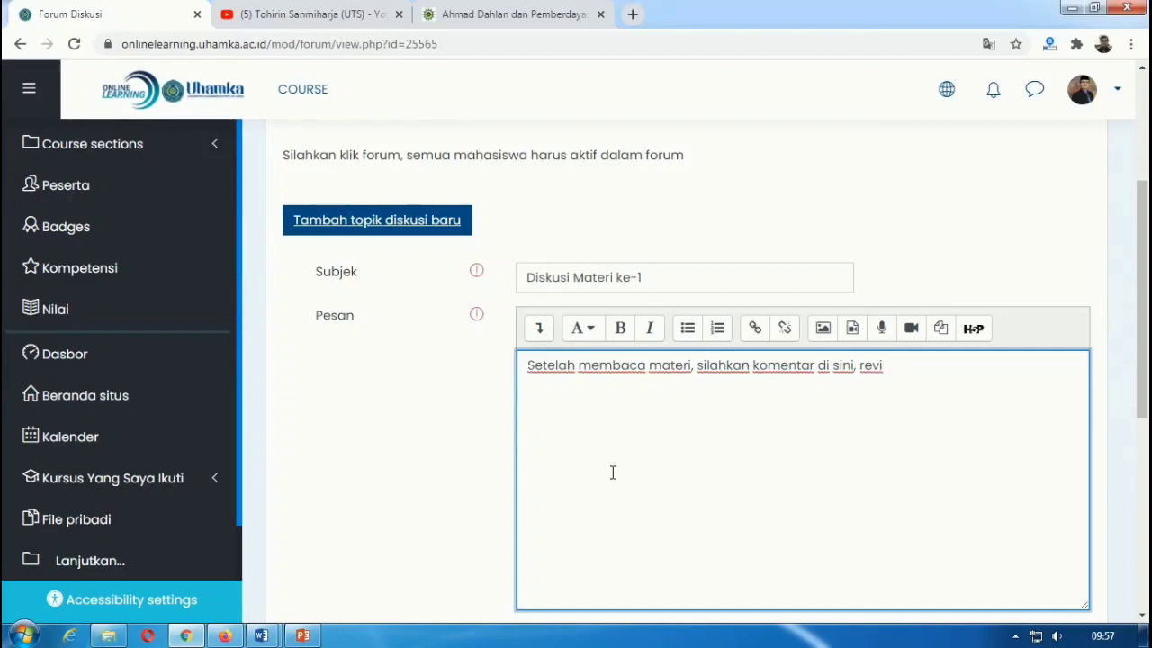
text(ew materi, bertanya)
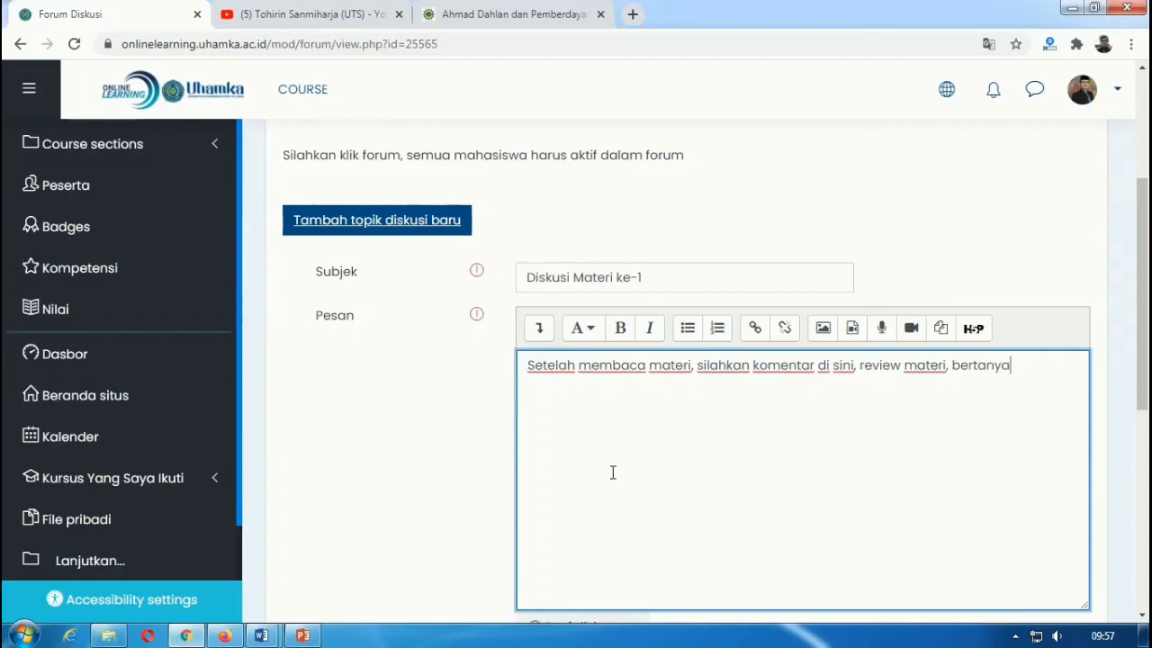
text(, menjaw)
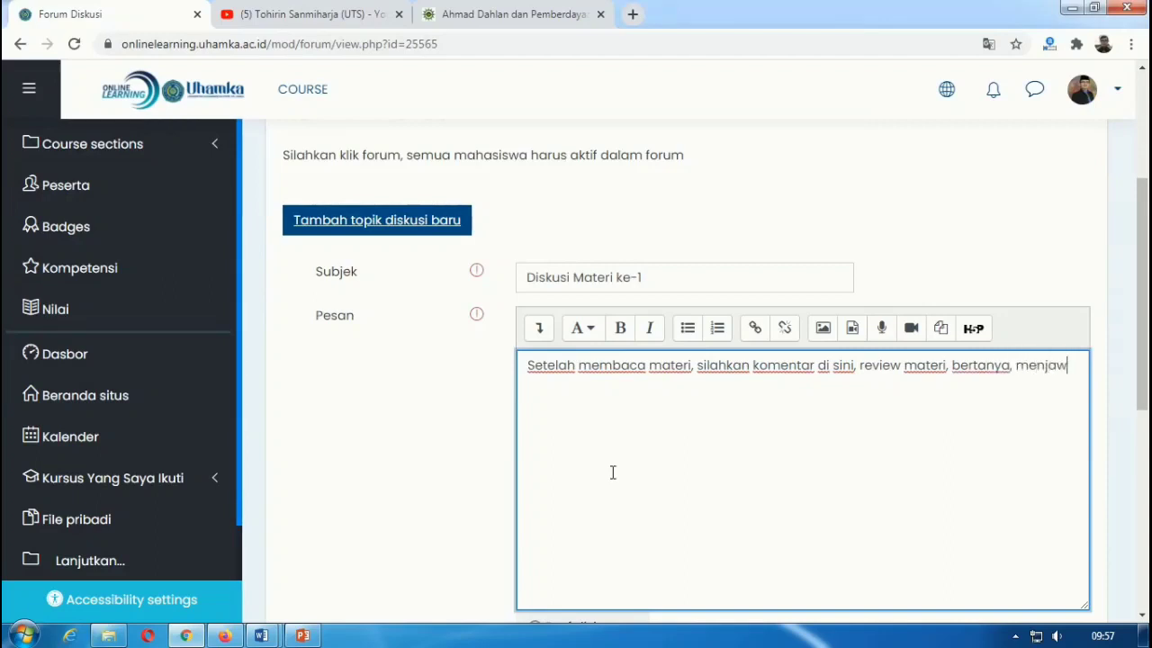
text(an )
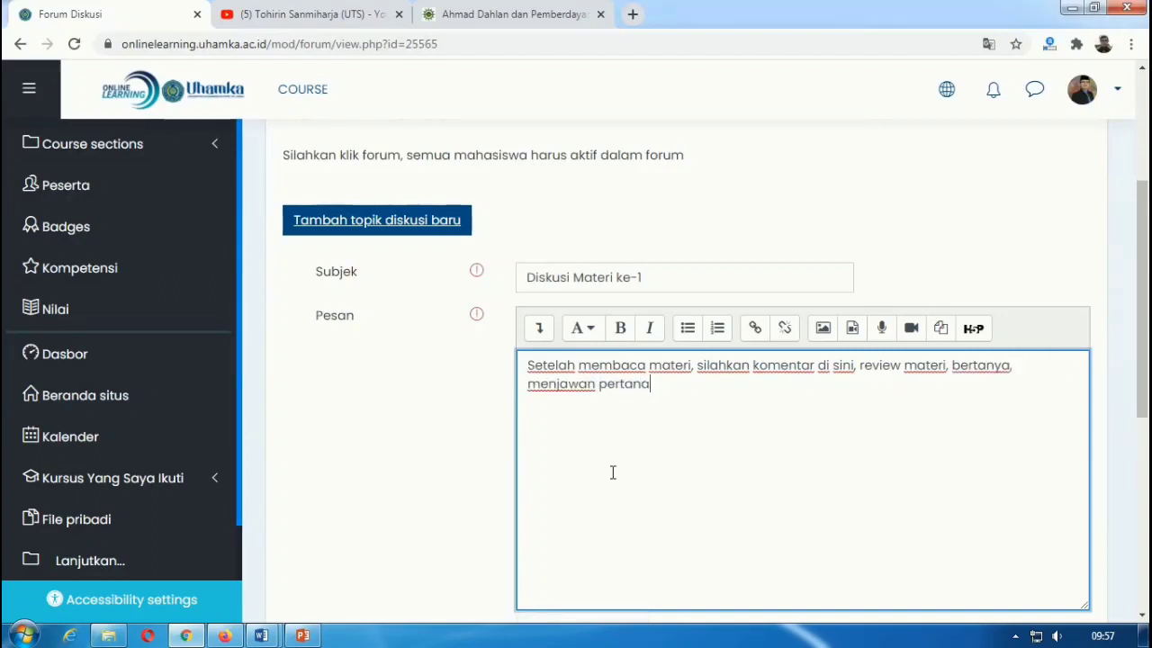
text(pertanyaan teman, dan la)
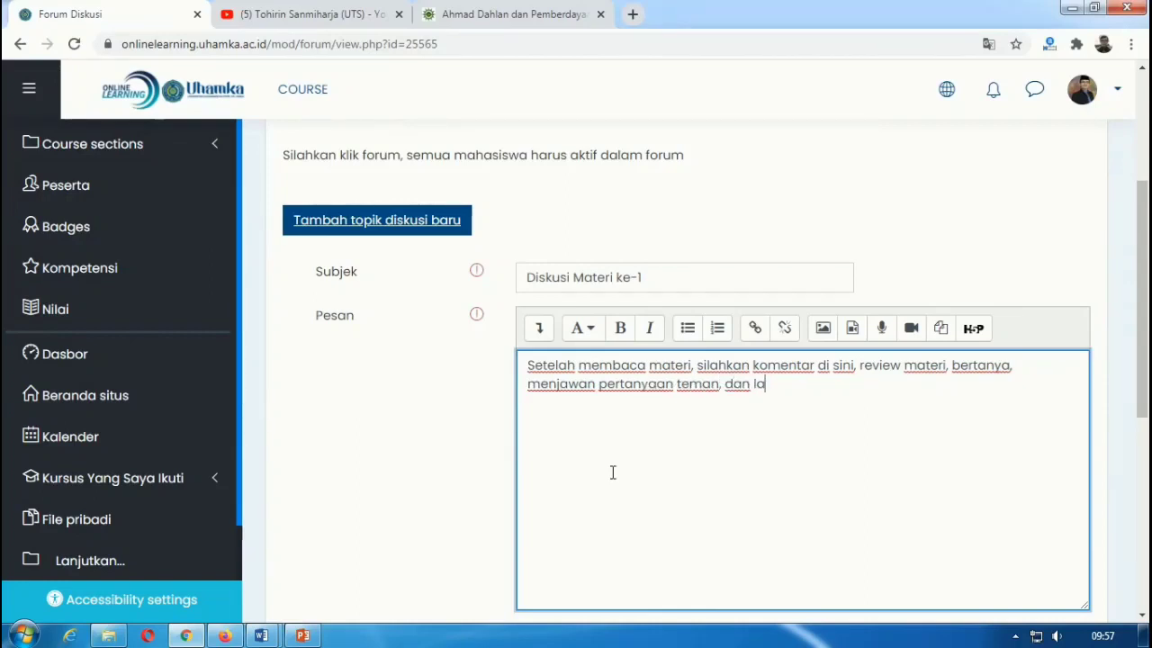
text(in-lain)
scroll(672, 462, down, 2)
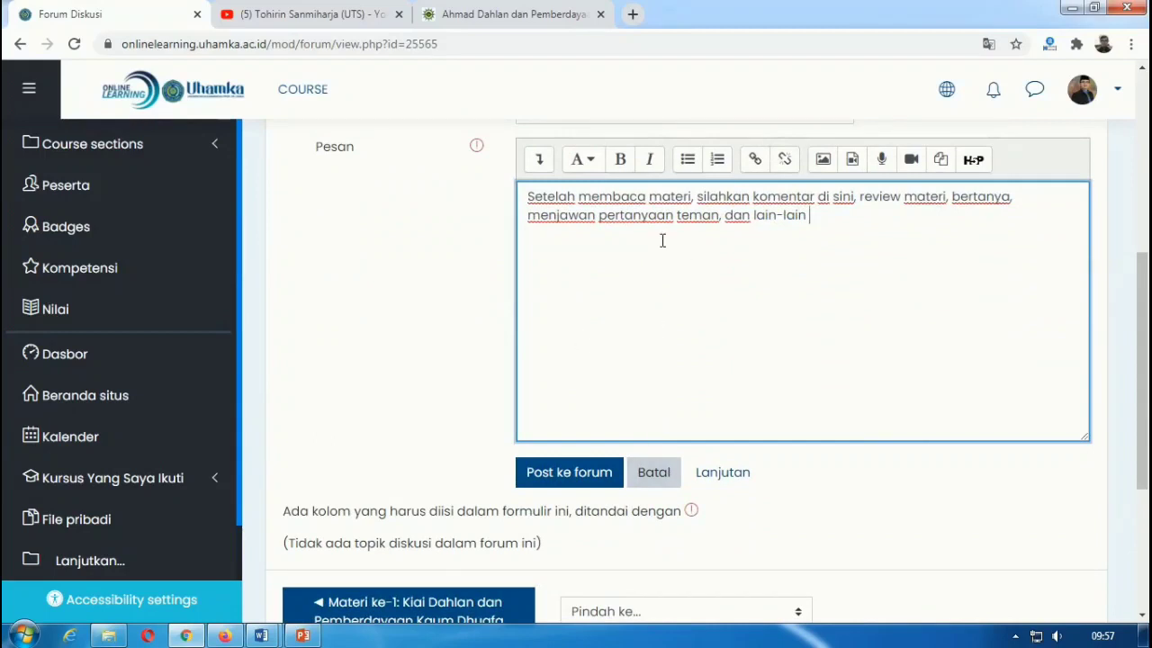
scroll(684, 261, up, 2)
scroll(693, 279, down, 2)
click(560, 473)
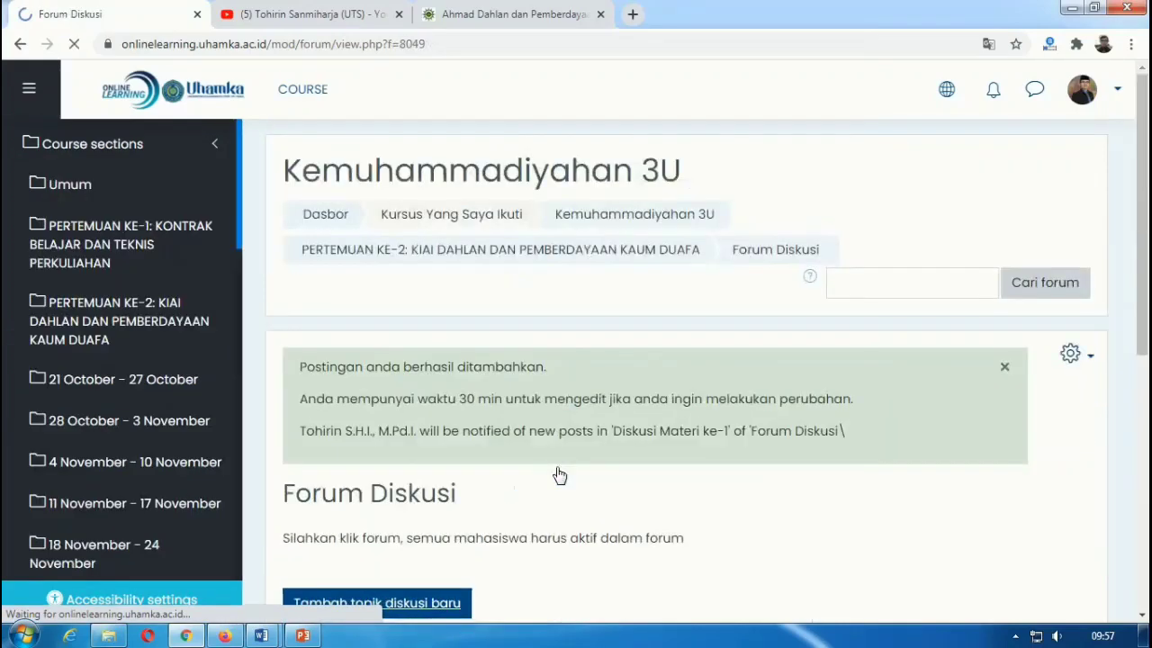
scroll(556, 466, down, 1)
scroll(556, 467, down, 3)
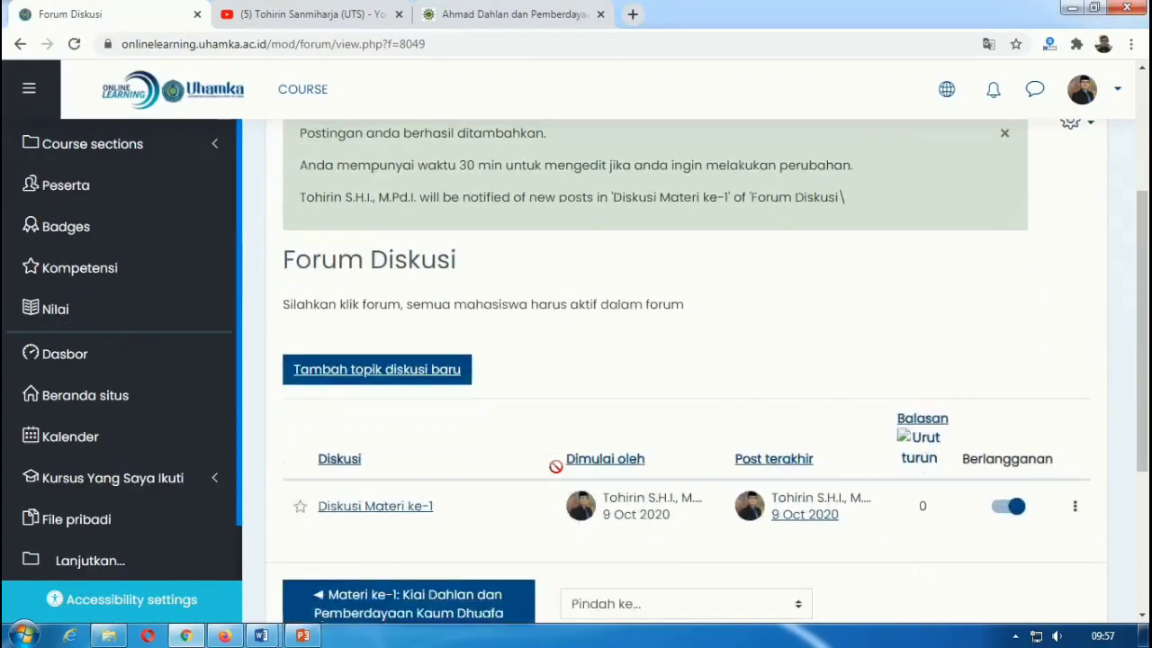
scroll(630, 360, down, 3)
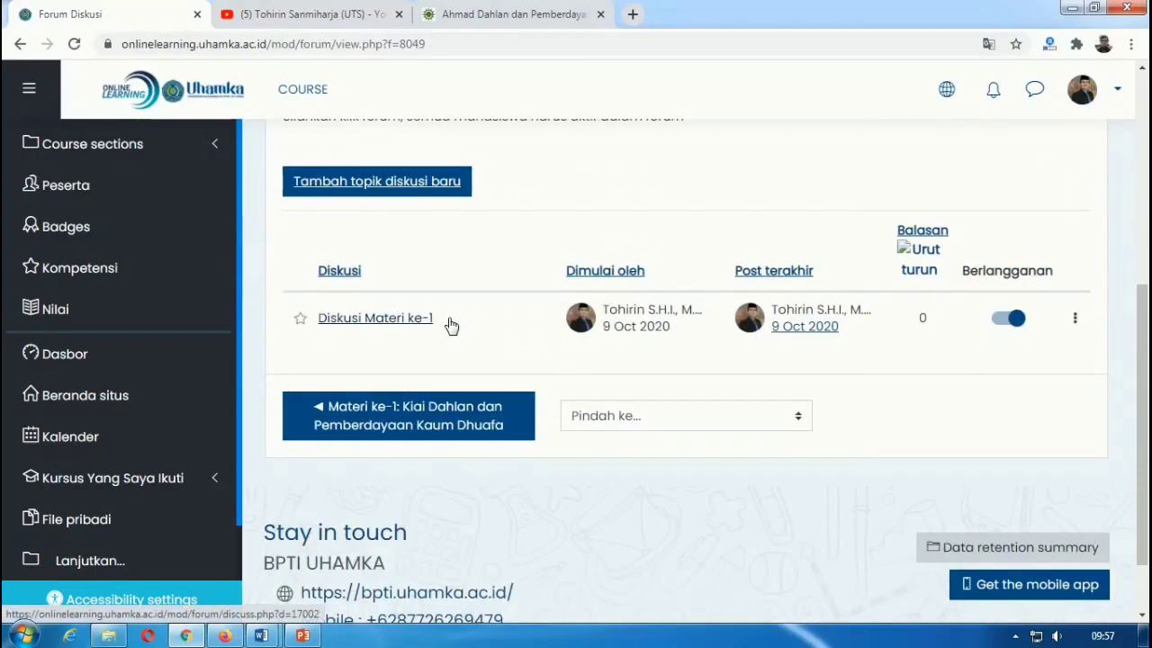
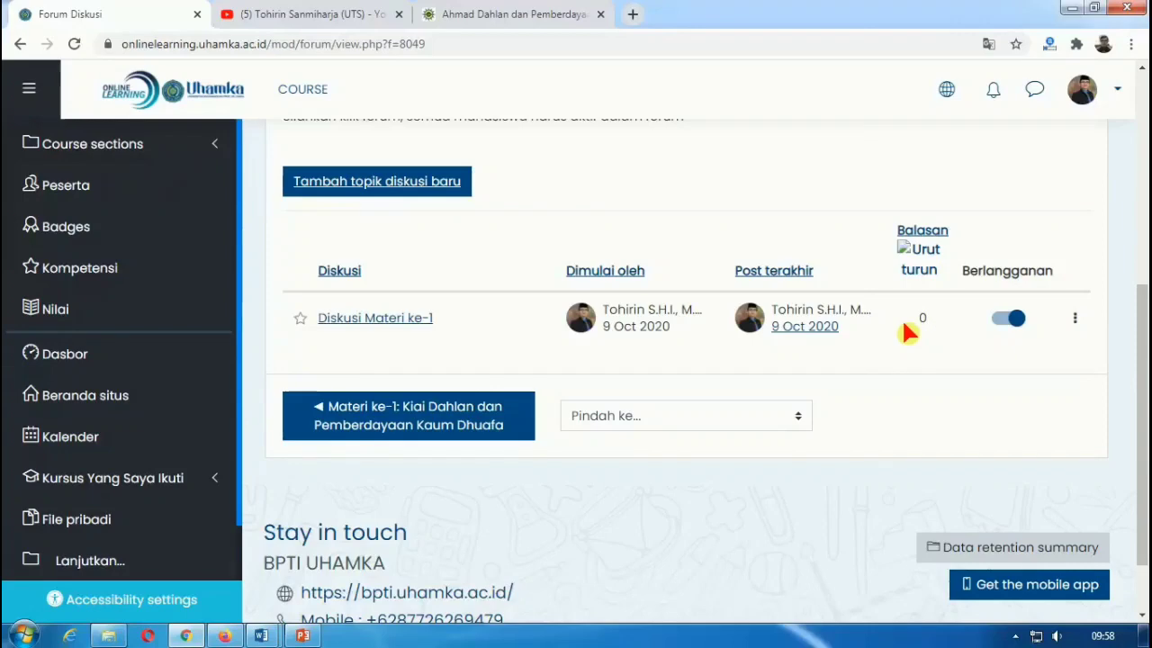
Step: Go from the forum back to the 'Materi ke-1: Kiai Dahlan dan Pemberdayaan Kaum Dhuafa' article page
scroll(902, 328, up, 3)
scroll(908, 333, down, 3)
click(389, 420)
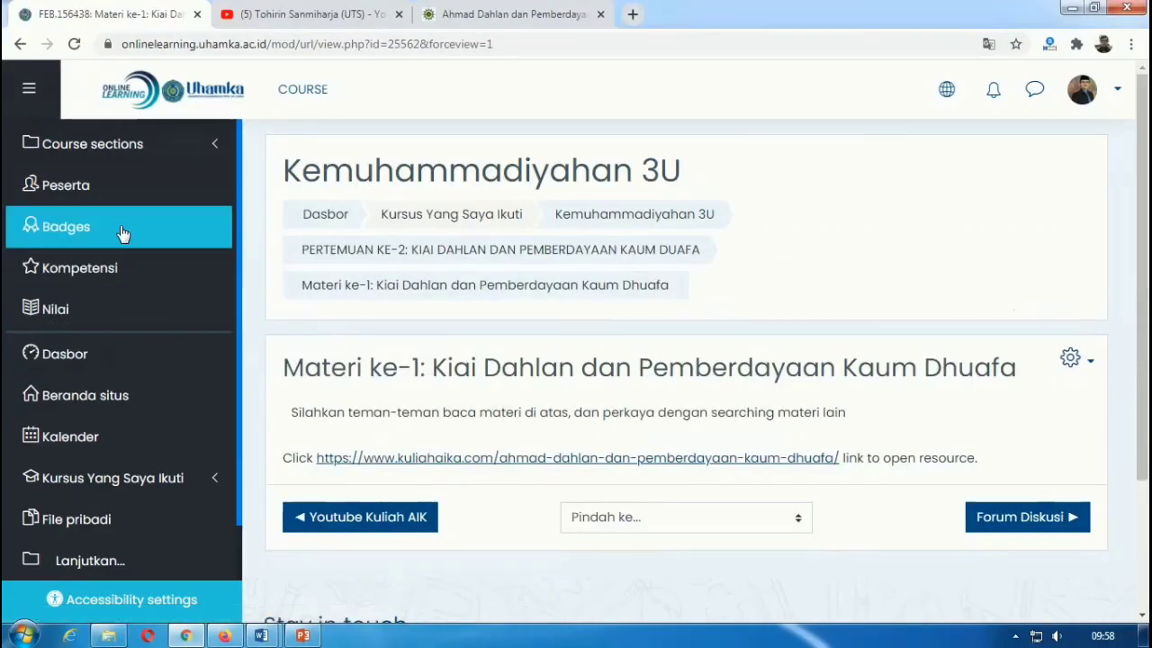
Step: Return through the Dasbor to the Kemuhammadiyahan 3U course and bring up its PERTEMUAN KE-2 section
click(82, 361)
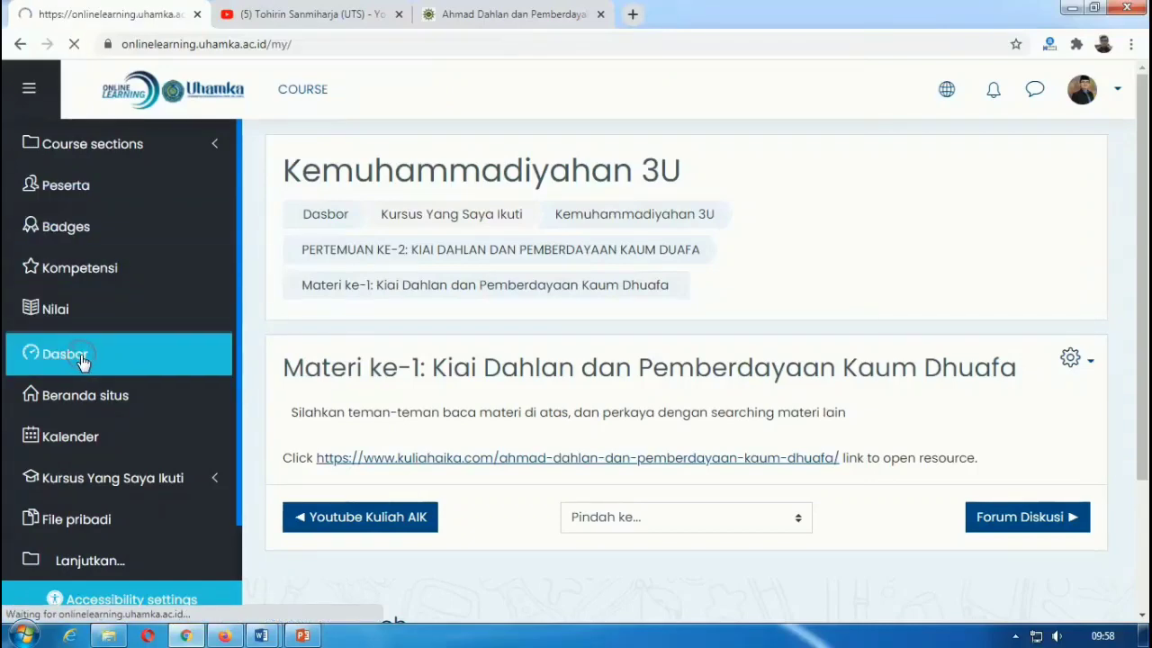
scroll(617, 363, down, 5)
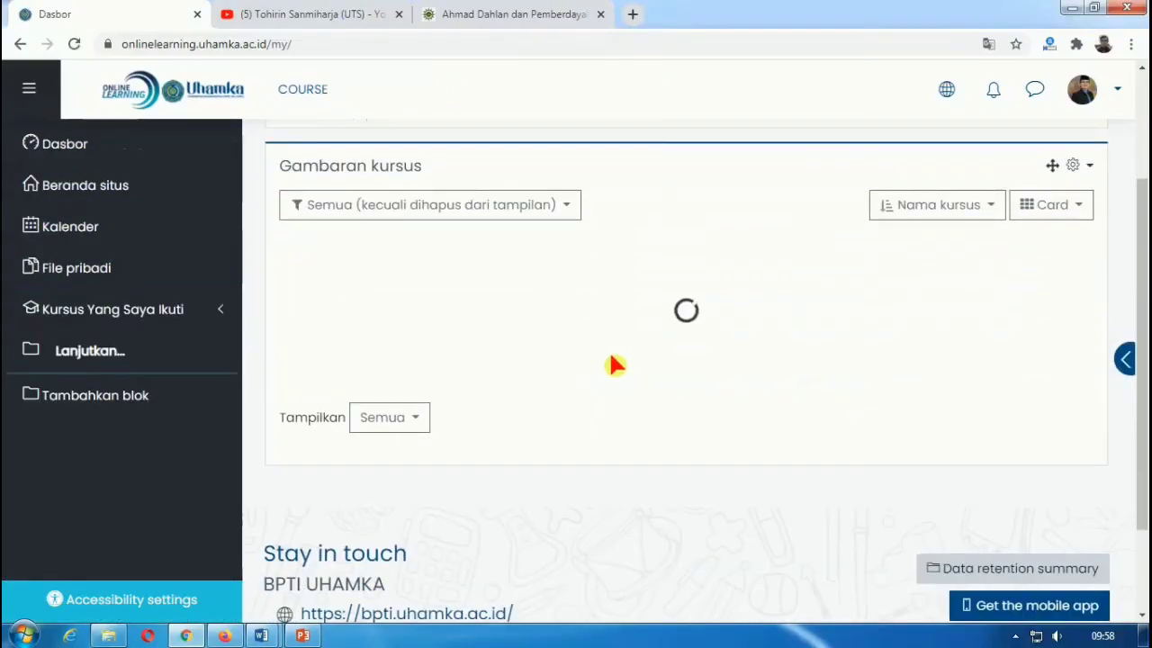
scroll(598, 360, down, 5)
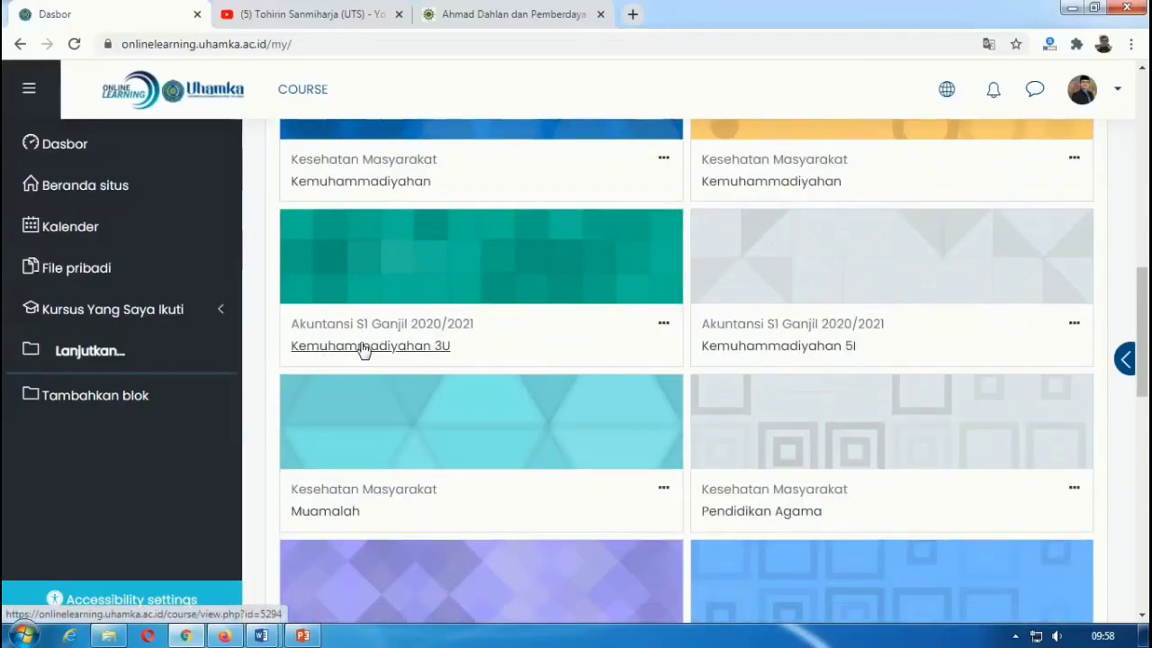
click(364, 347)
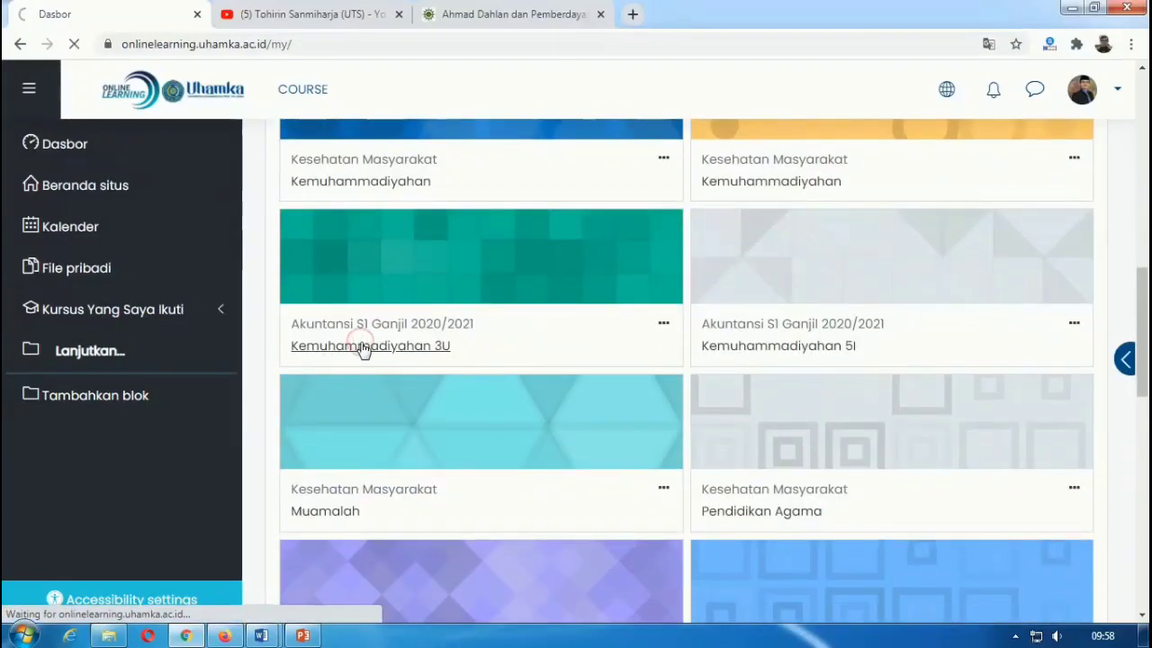
scroll(531, 315, down, 3)
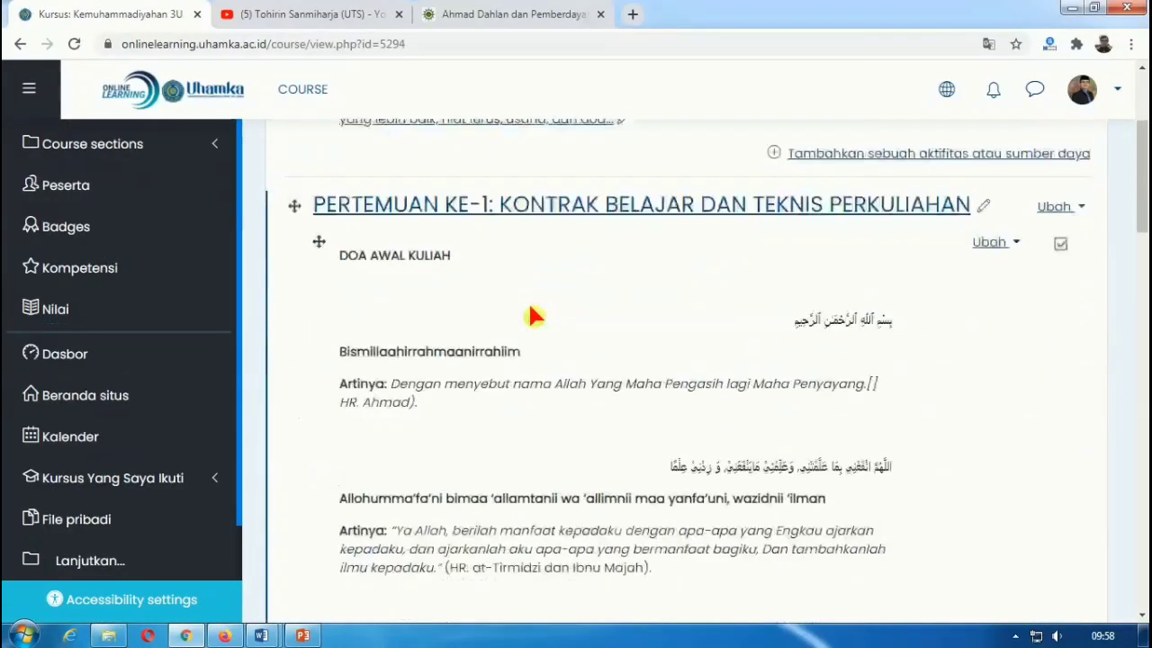
scroll(531, 315, down, 10)
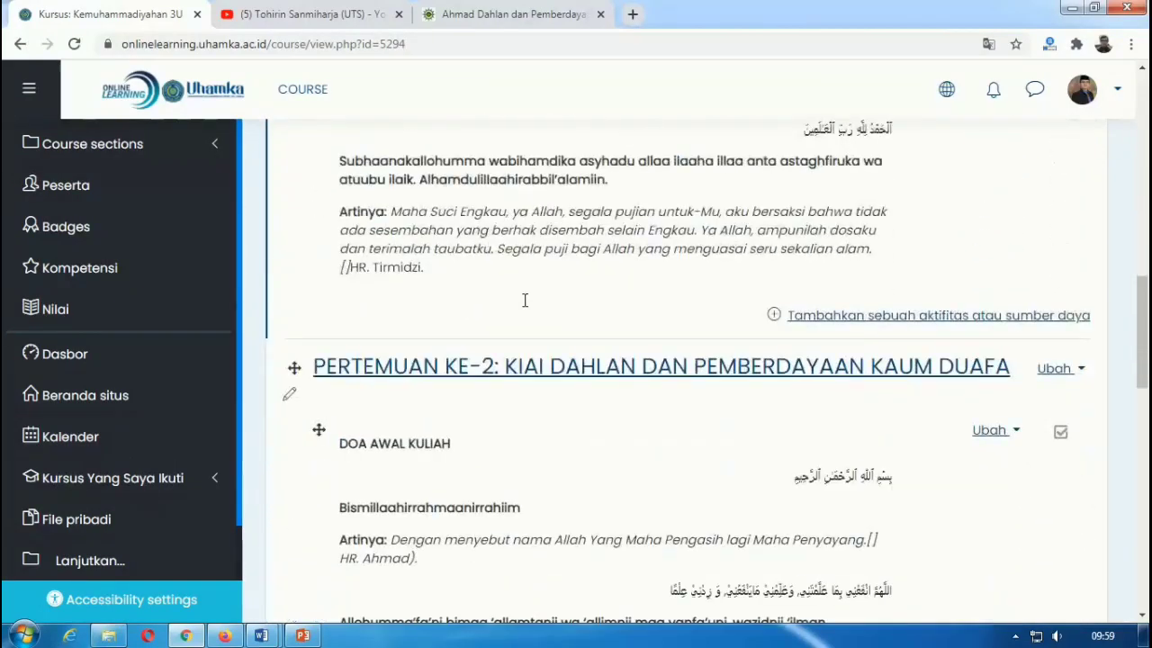
scroll(525, 300, down, 2)
scroll(534, 291, down, 1)
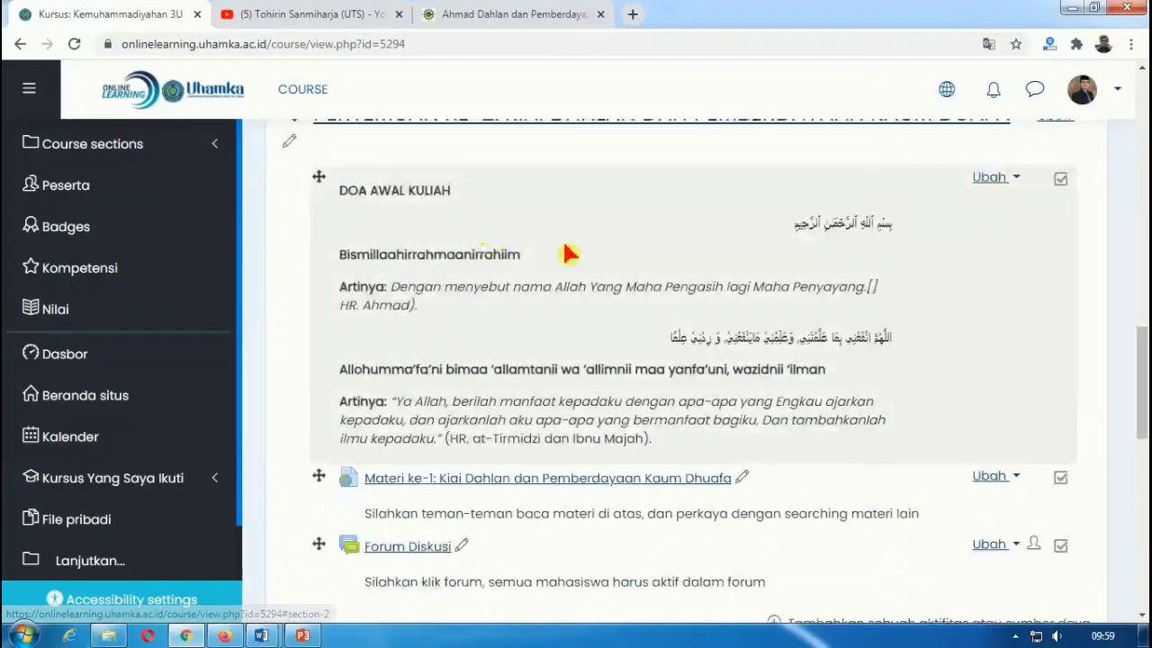
scroll(569, 254, down, 2)
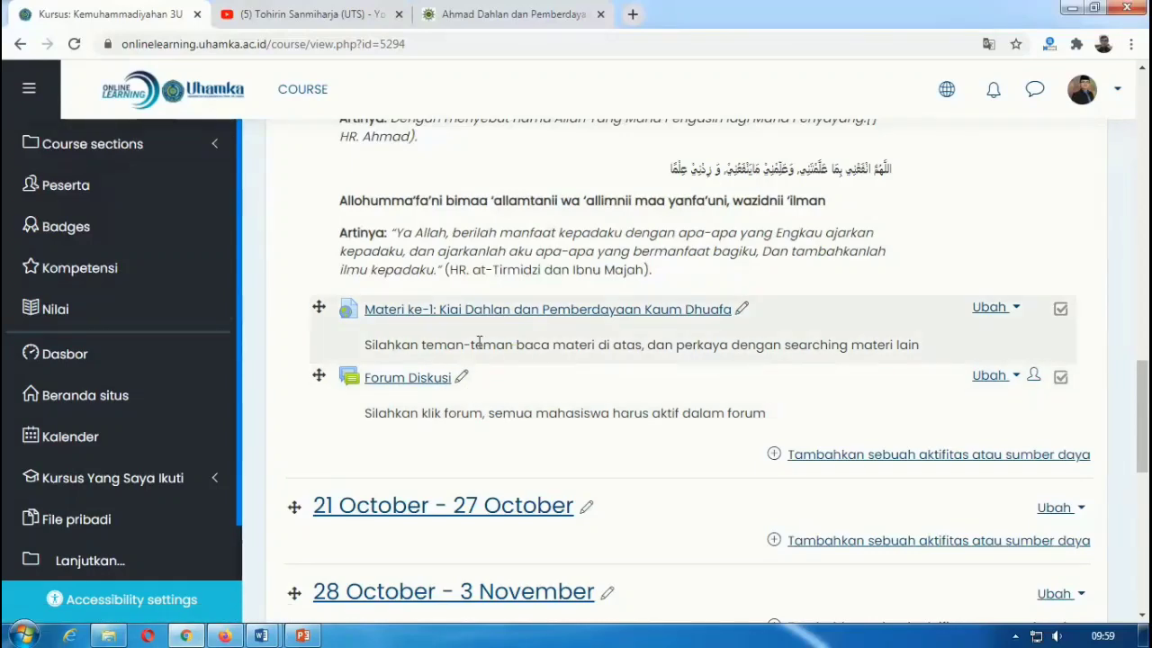
Step: Add a new Label to PERTEMUAN KE-2 and place the cursor in its empty text box
click(839, 458)
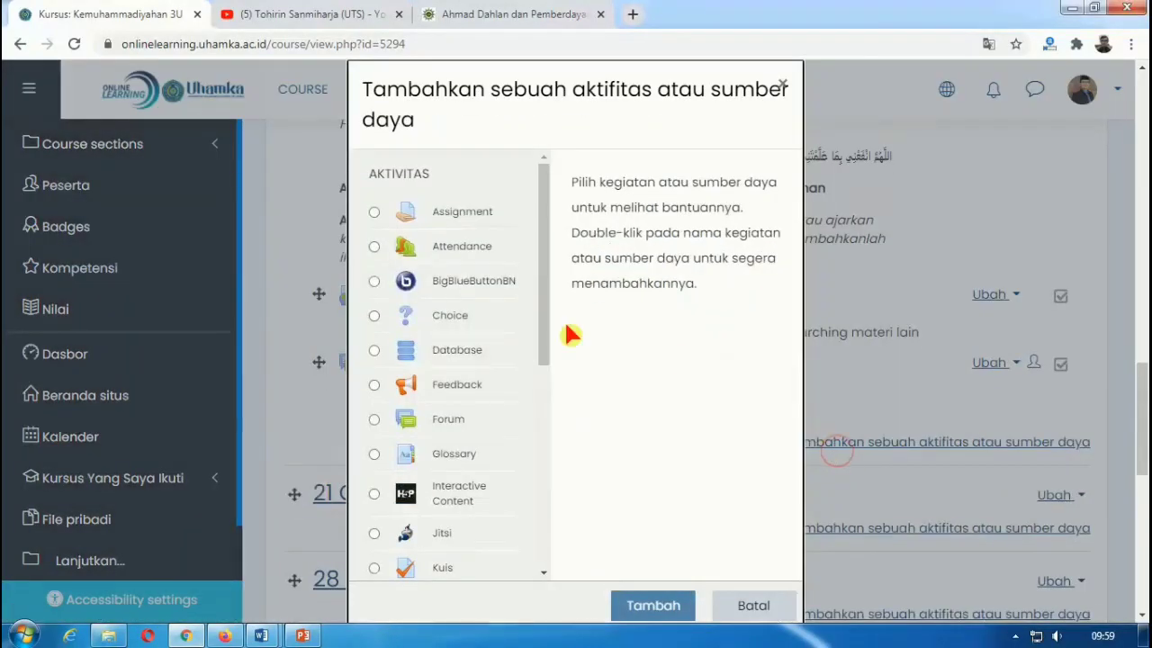
scroll(550, 396, down, 2)
drag(549, 412, 548, 528)
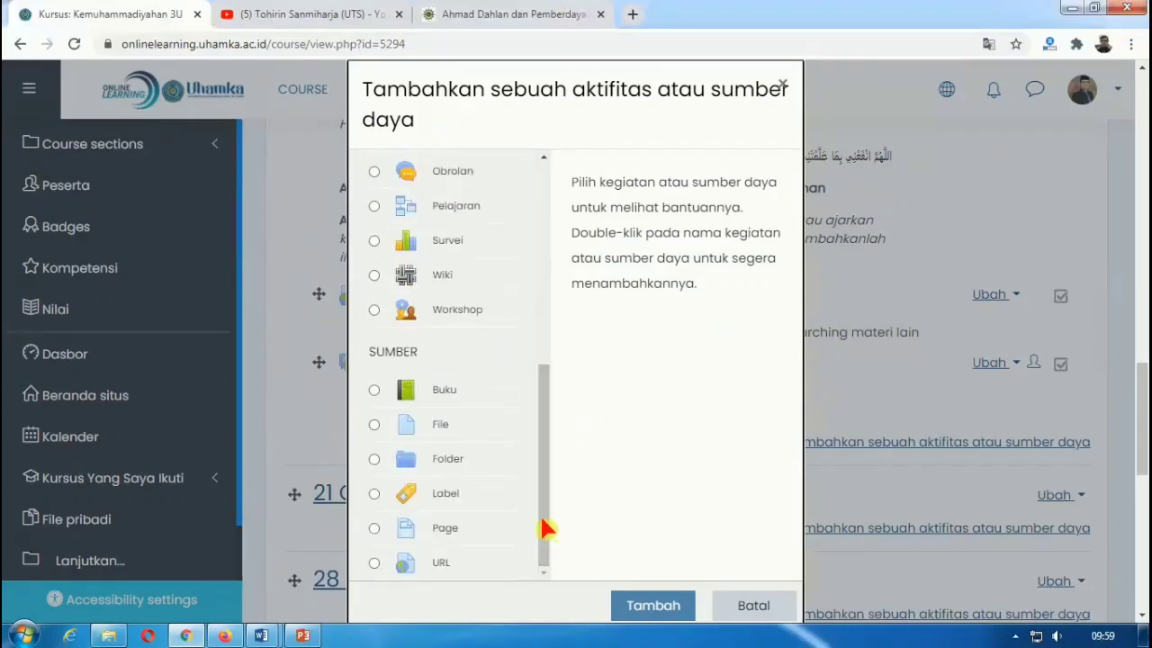
click(378, 488)
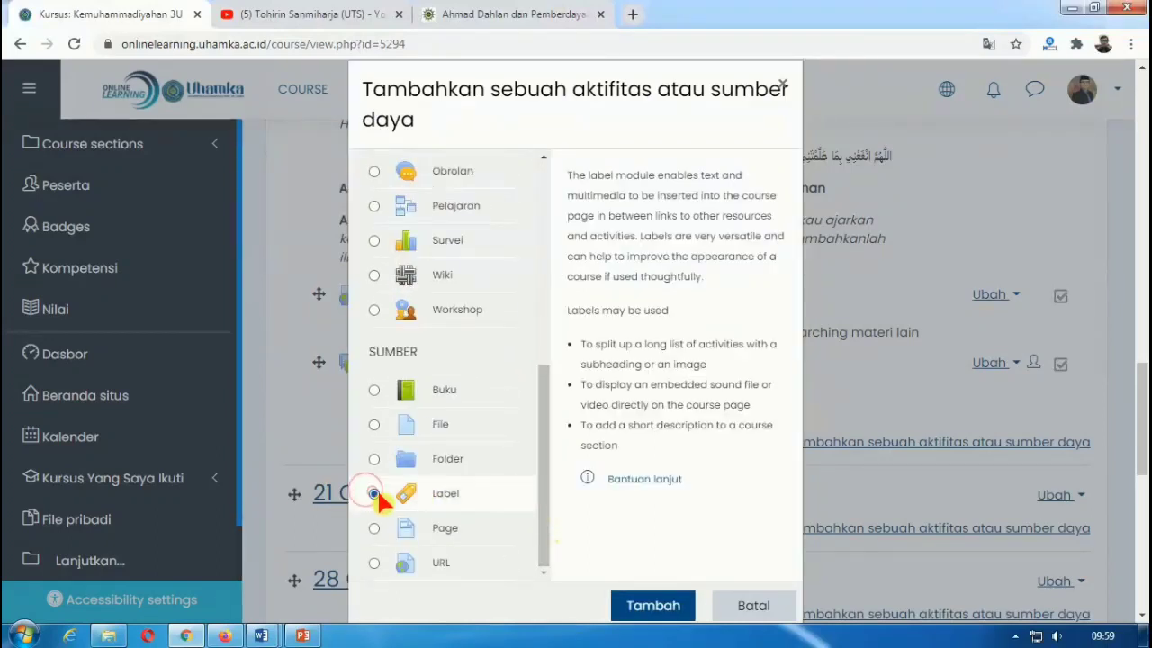
click(637, 603)
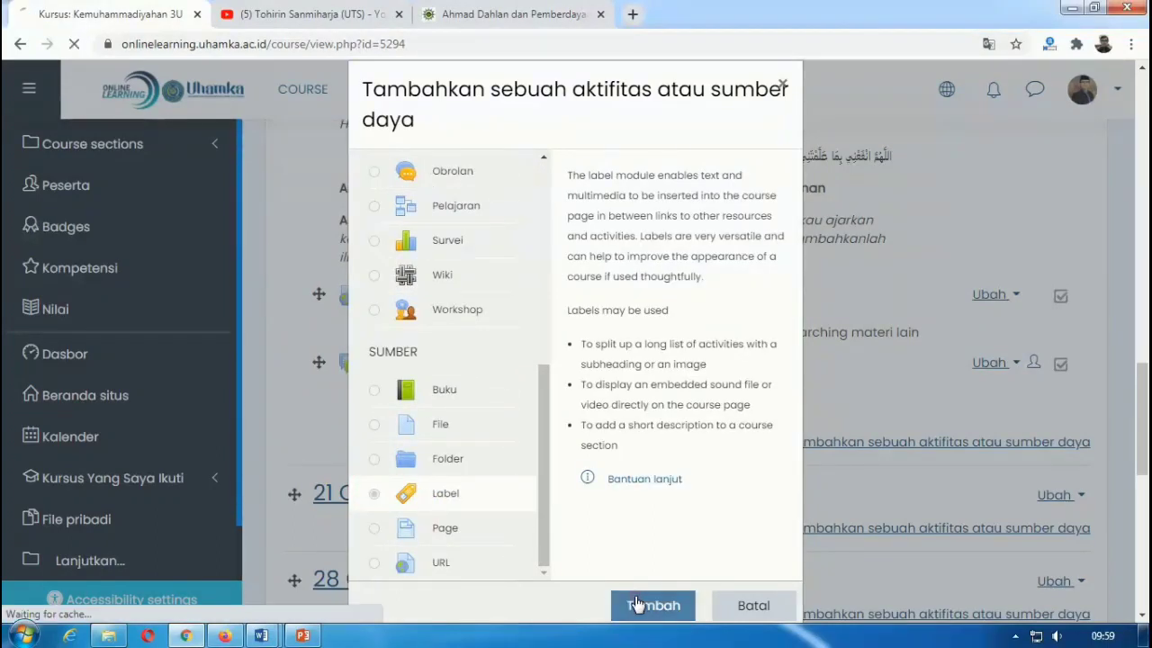
scroll(618, 441, down, 3)
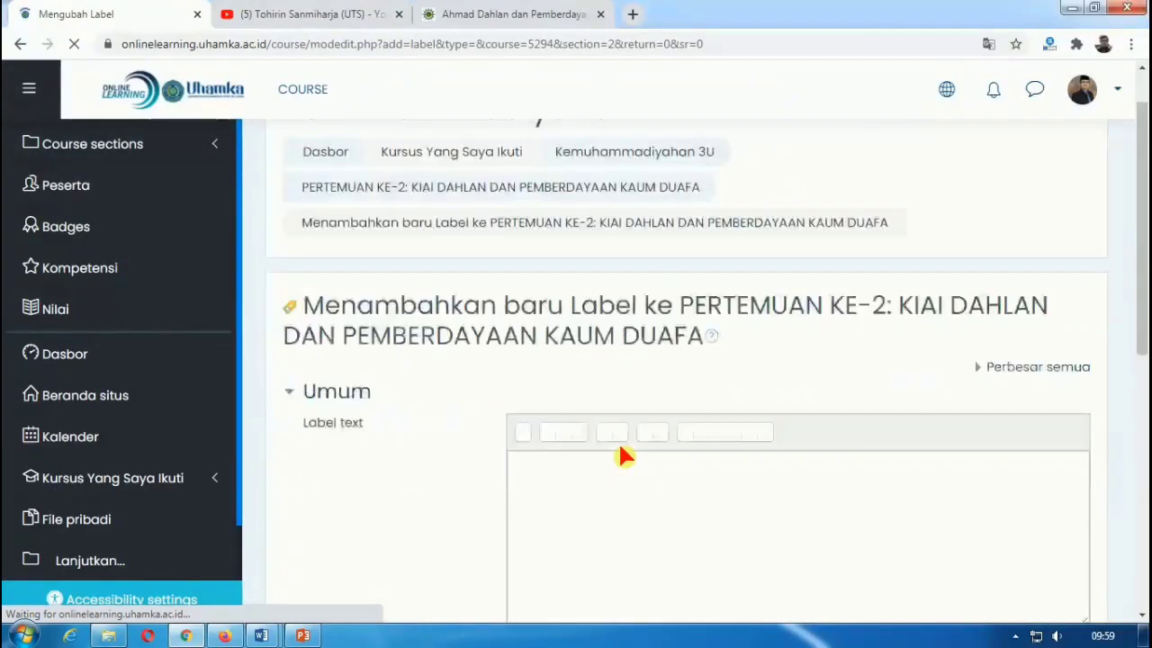
click(586, 309)
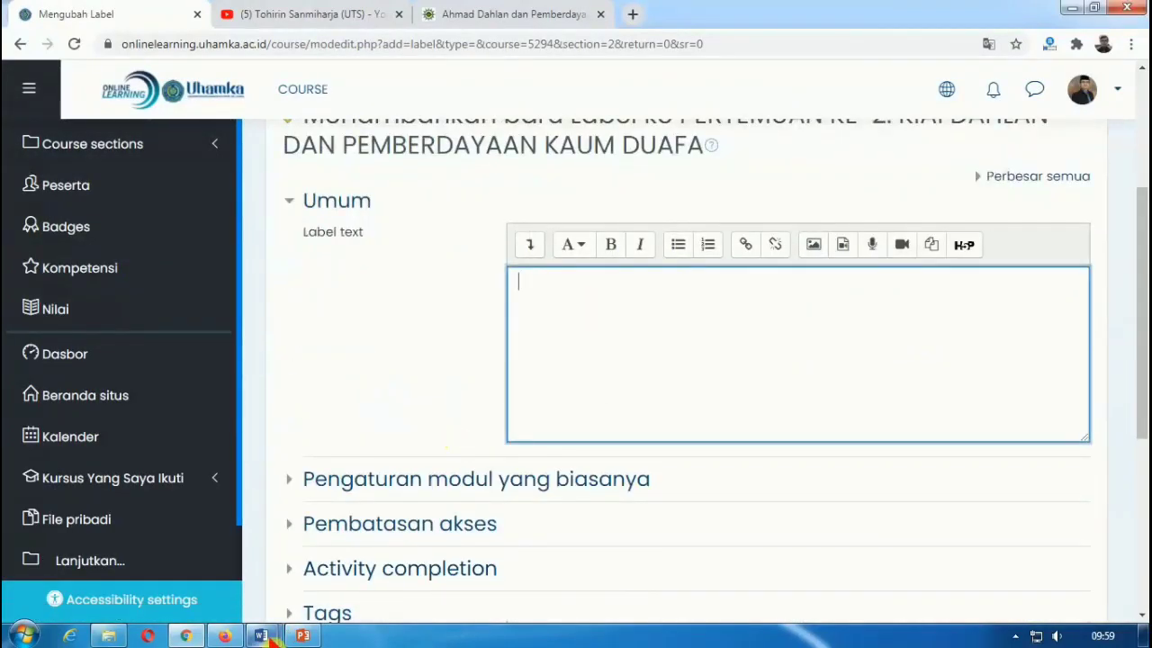
Step: Copy the entire Doa Akhir Kuliah prayer text from the Word document
mouse_move(270, 635)
click(316, 555)
key(ctrl+a)
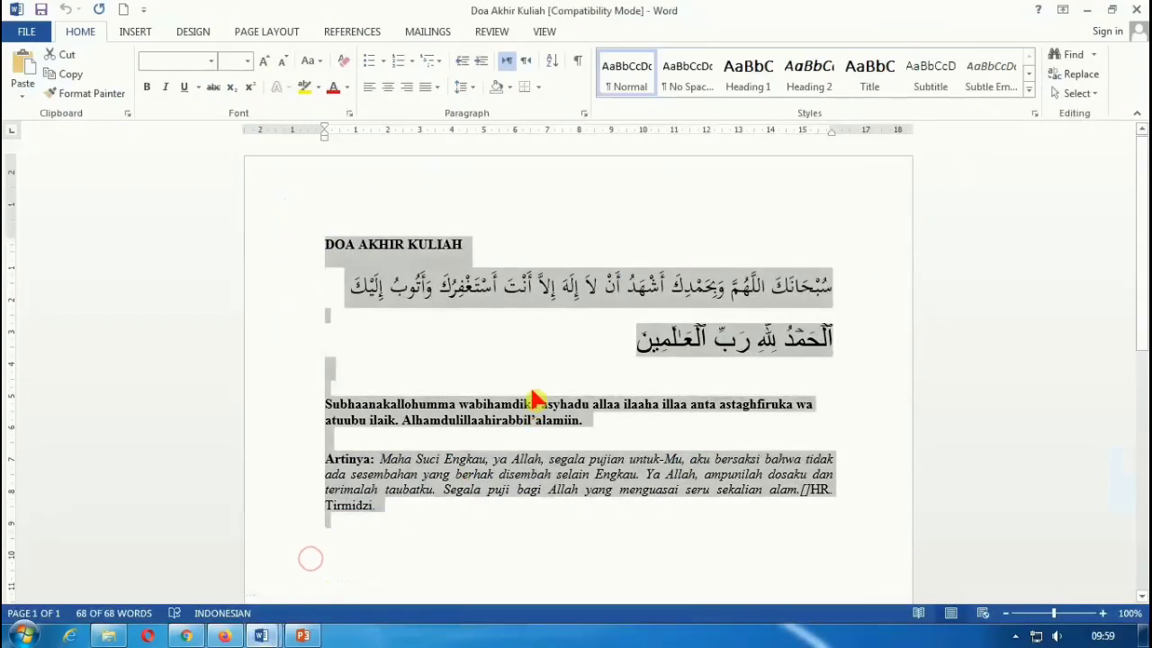
click(65, 74)
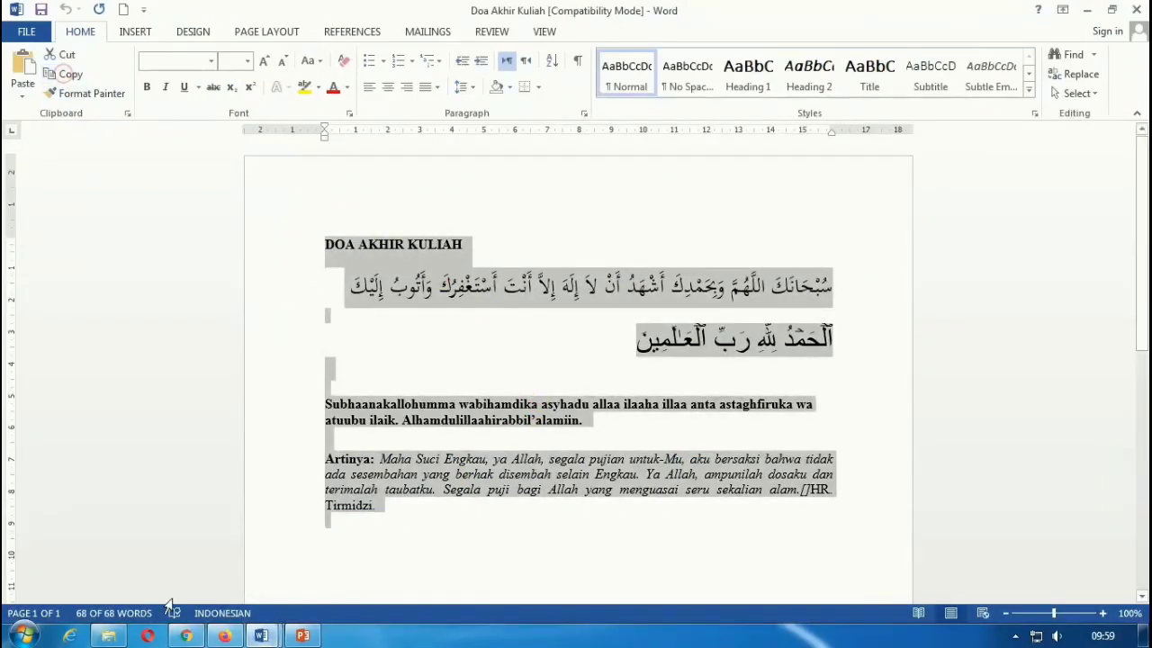
click(185, 636)
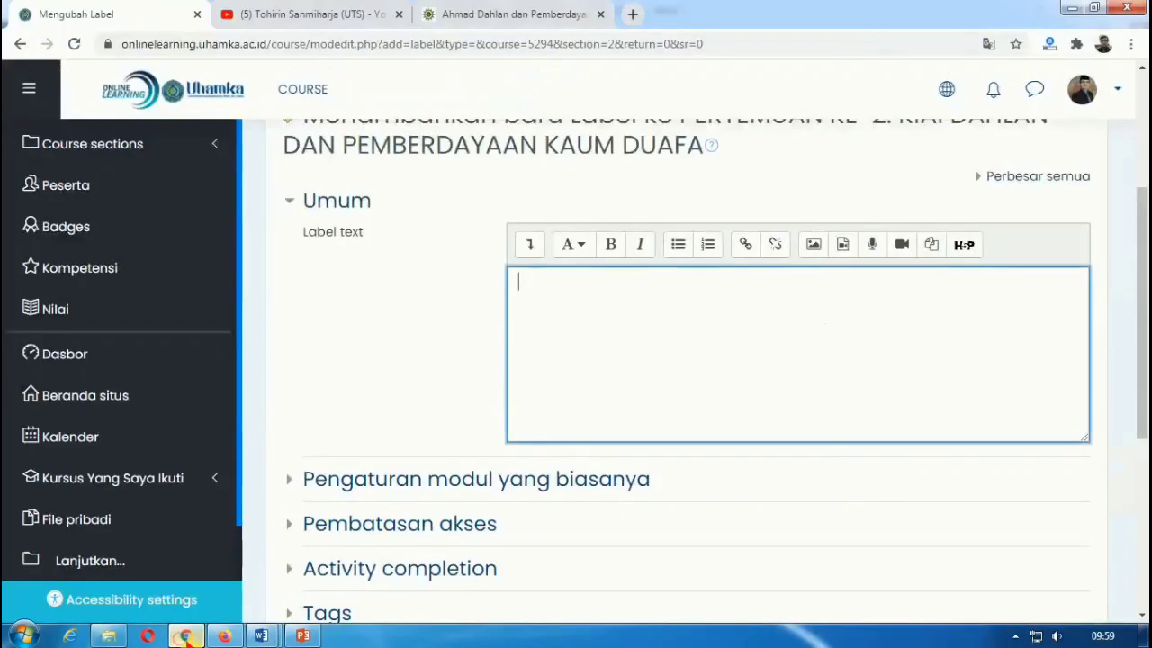
Step: Paste the Doa Akhir Kuliah prayer into the label text and delete the extra blank lines
right_click(576, 297)
click(632, 399)
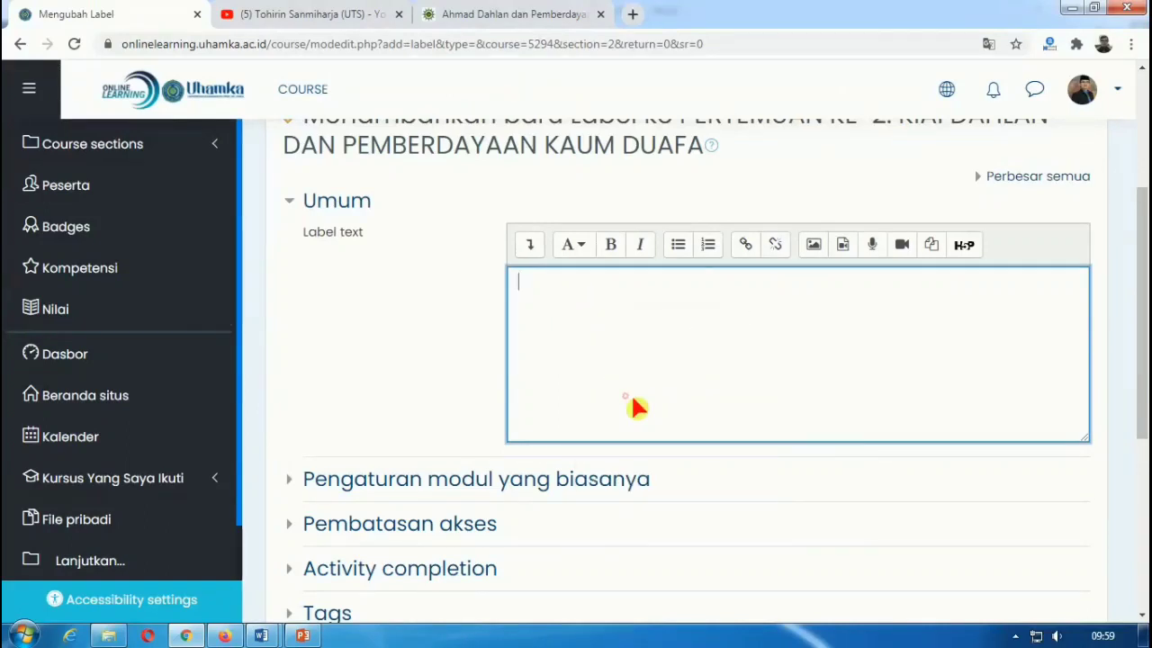
click(849, 359)
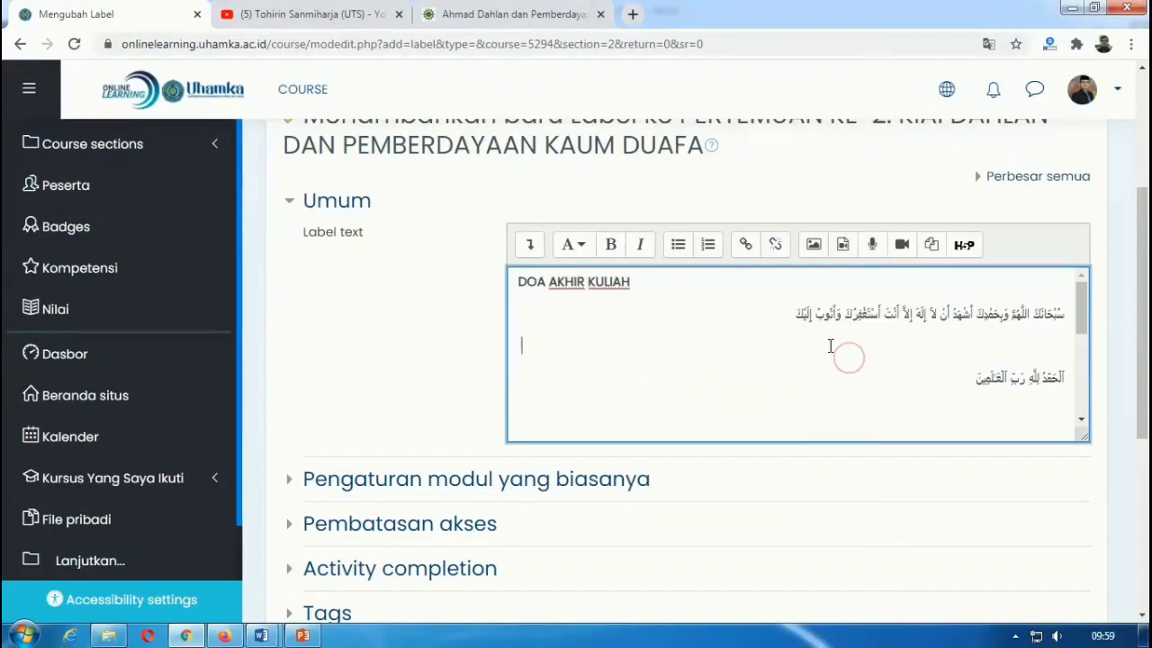
key(BackSpace)
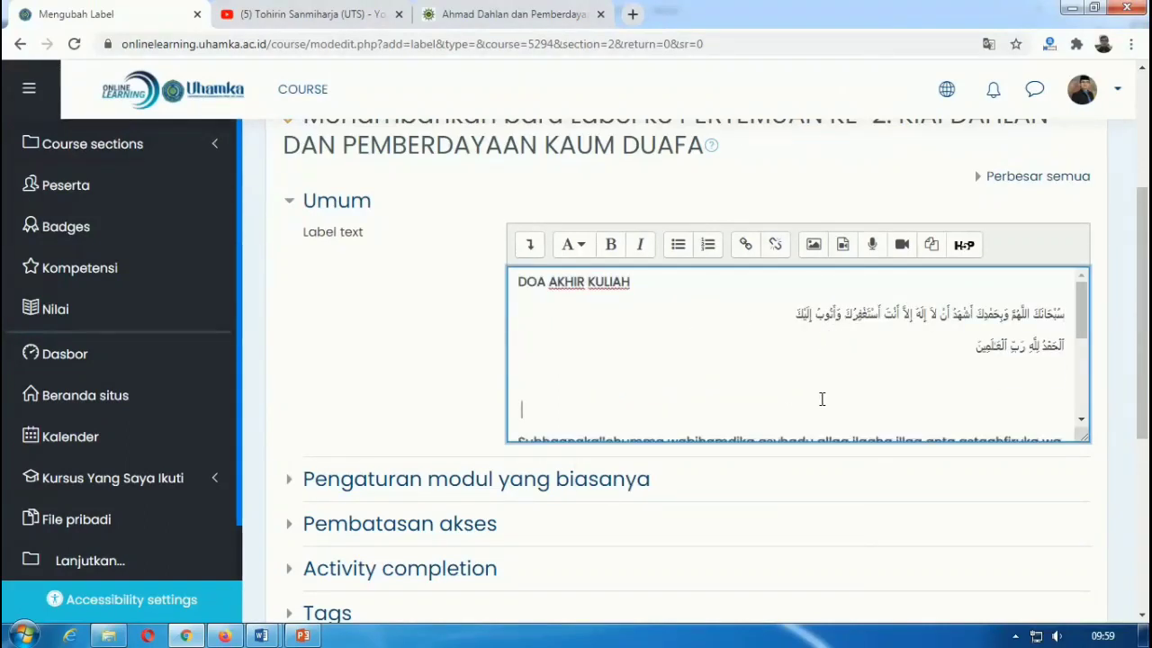
key(BackSpace)
key(BackSpace)
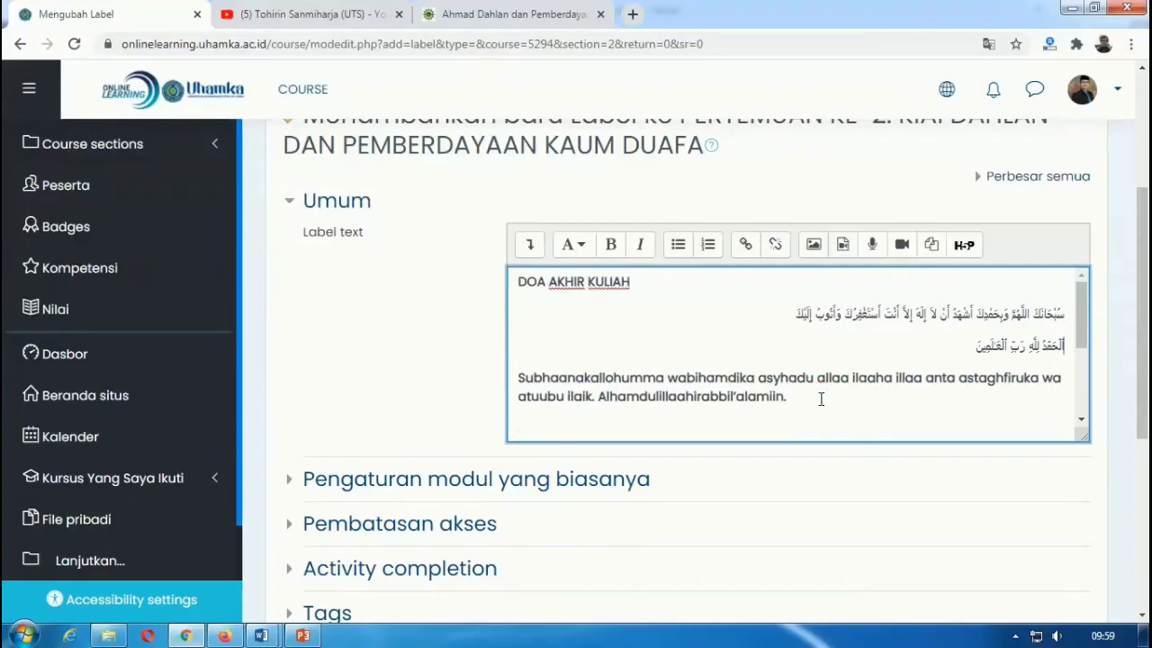
scroll(820, 399, down, 2)
click(698, 354)
click(681, 343)
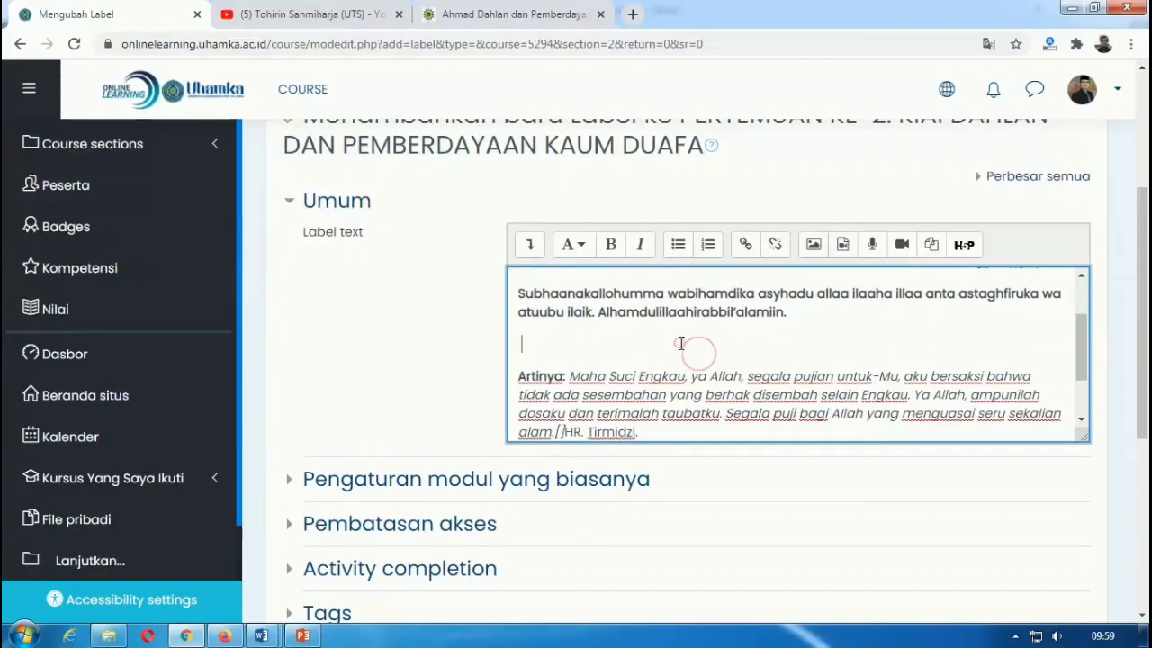
key(BackSpace)
scroll(684, 389, down, 2)
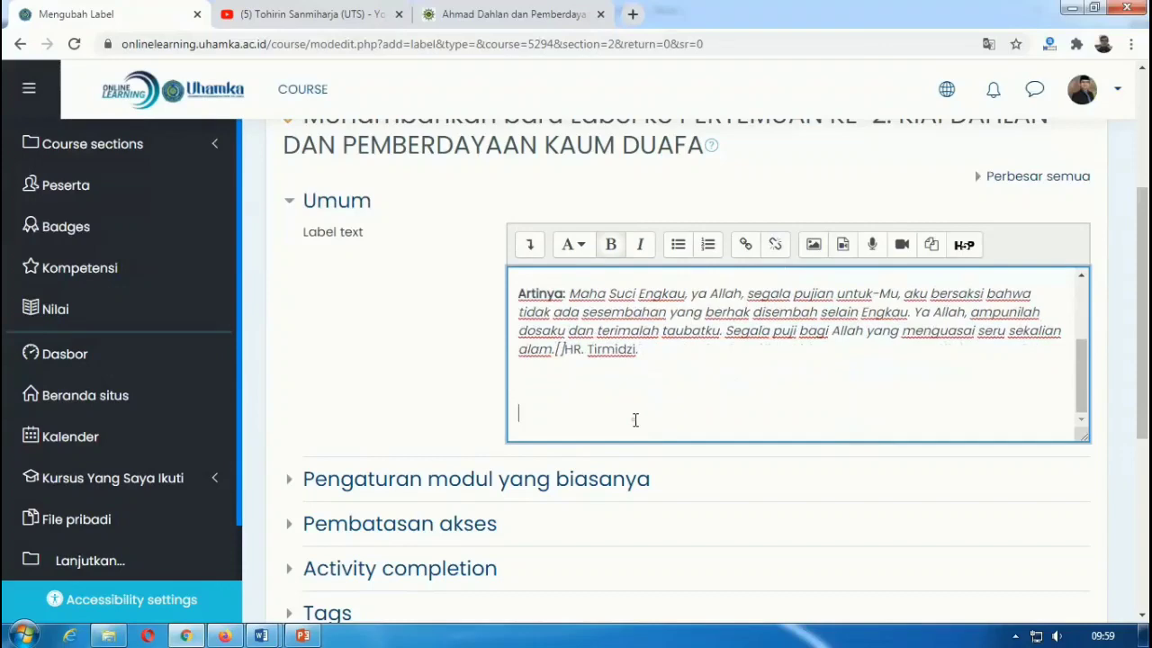
scroll(636, 420, up, 3)
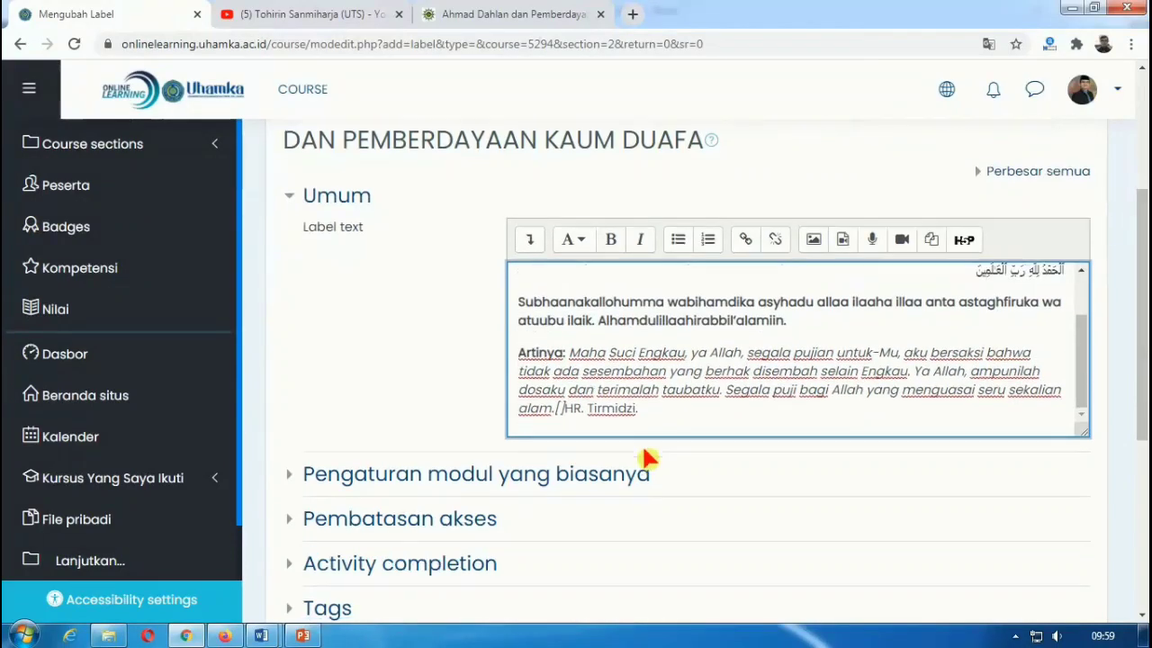